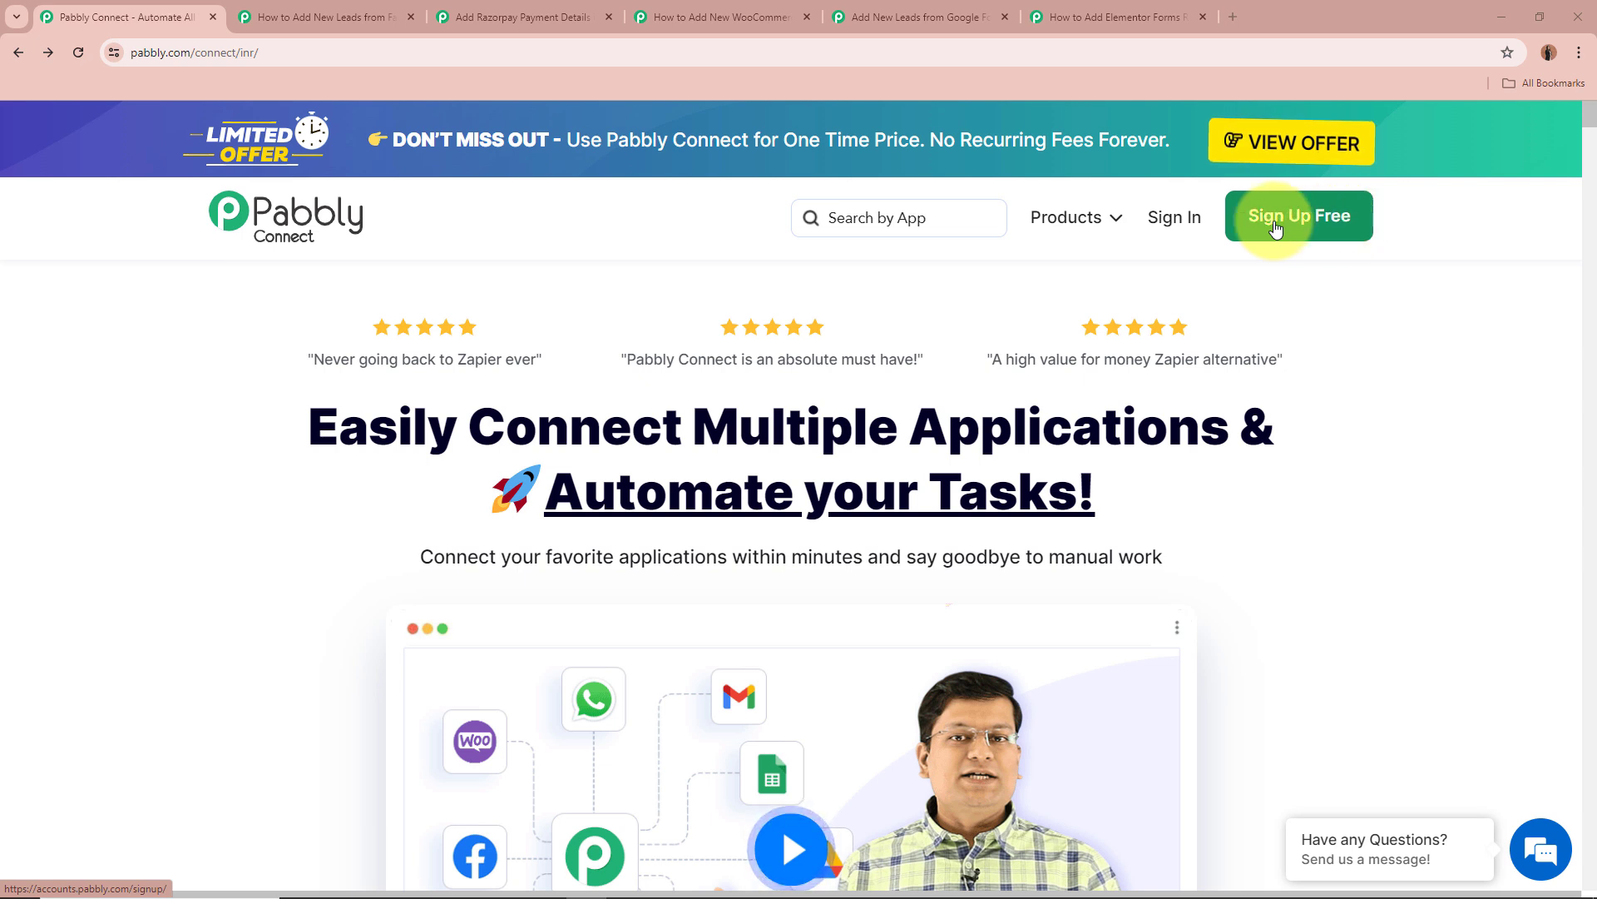
Sign in to Pabbly Accounts and launch Pabbly Connect from the All Pabbly Apps list.
click(1176, 225)
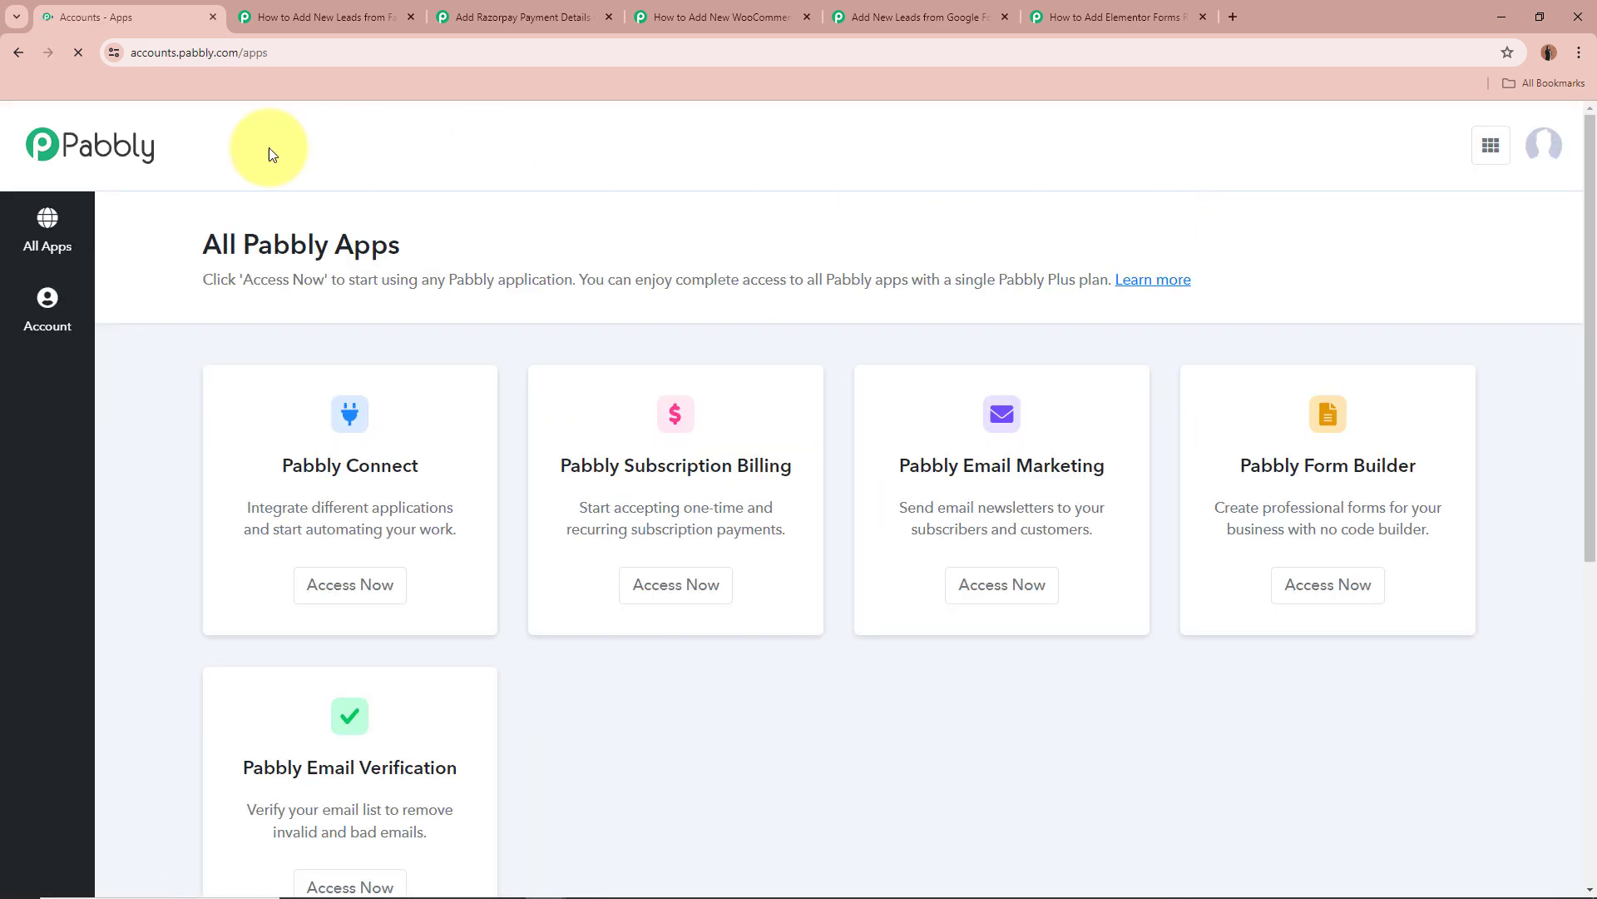
drag(198, 233, 471, 233)
click(471, 233)
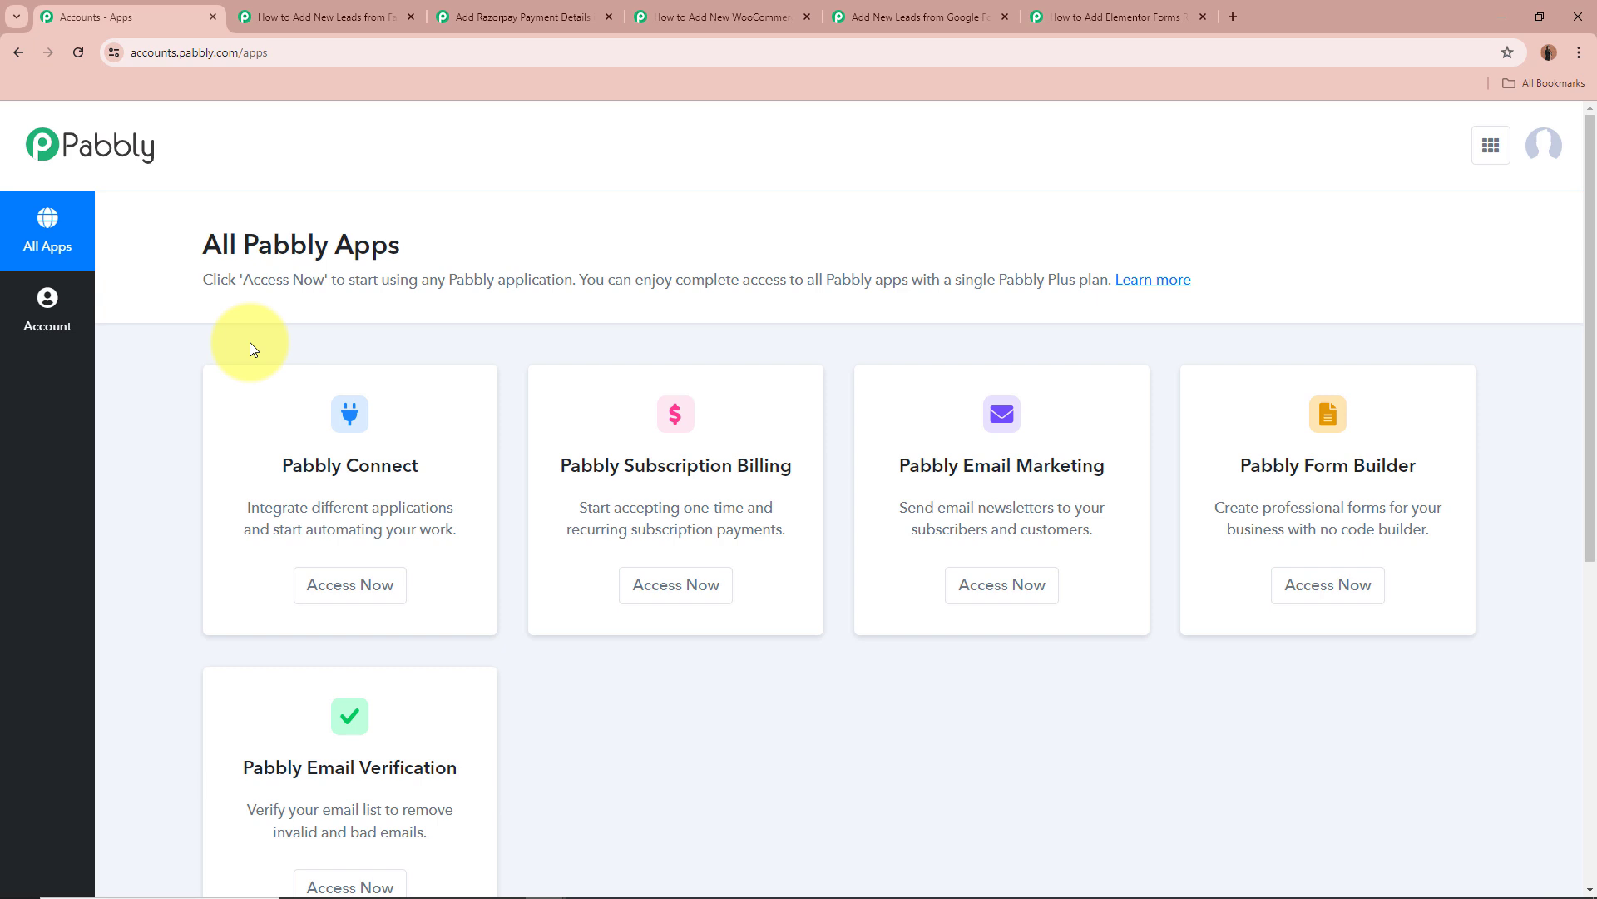
drag(270, 465, 439, 435)
click(441, 437)
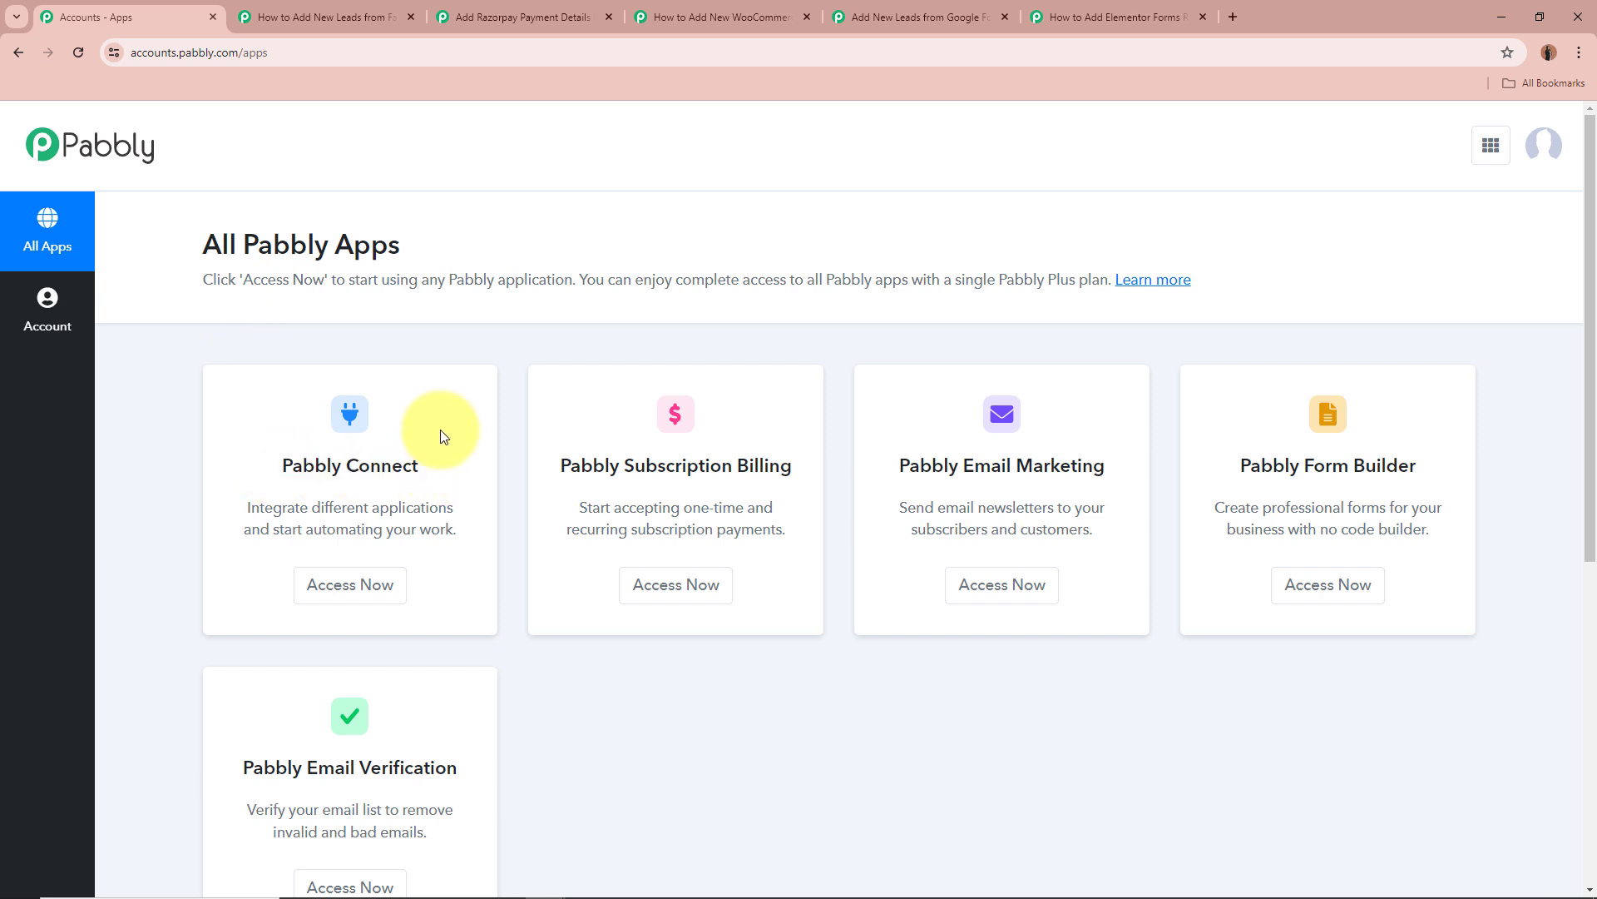
click(339, 585)
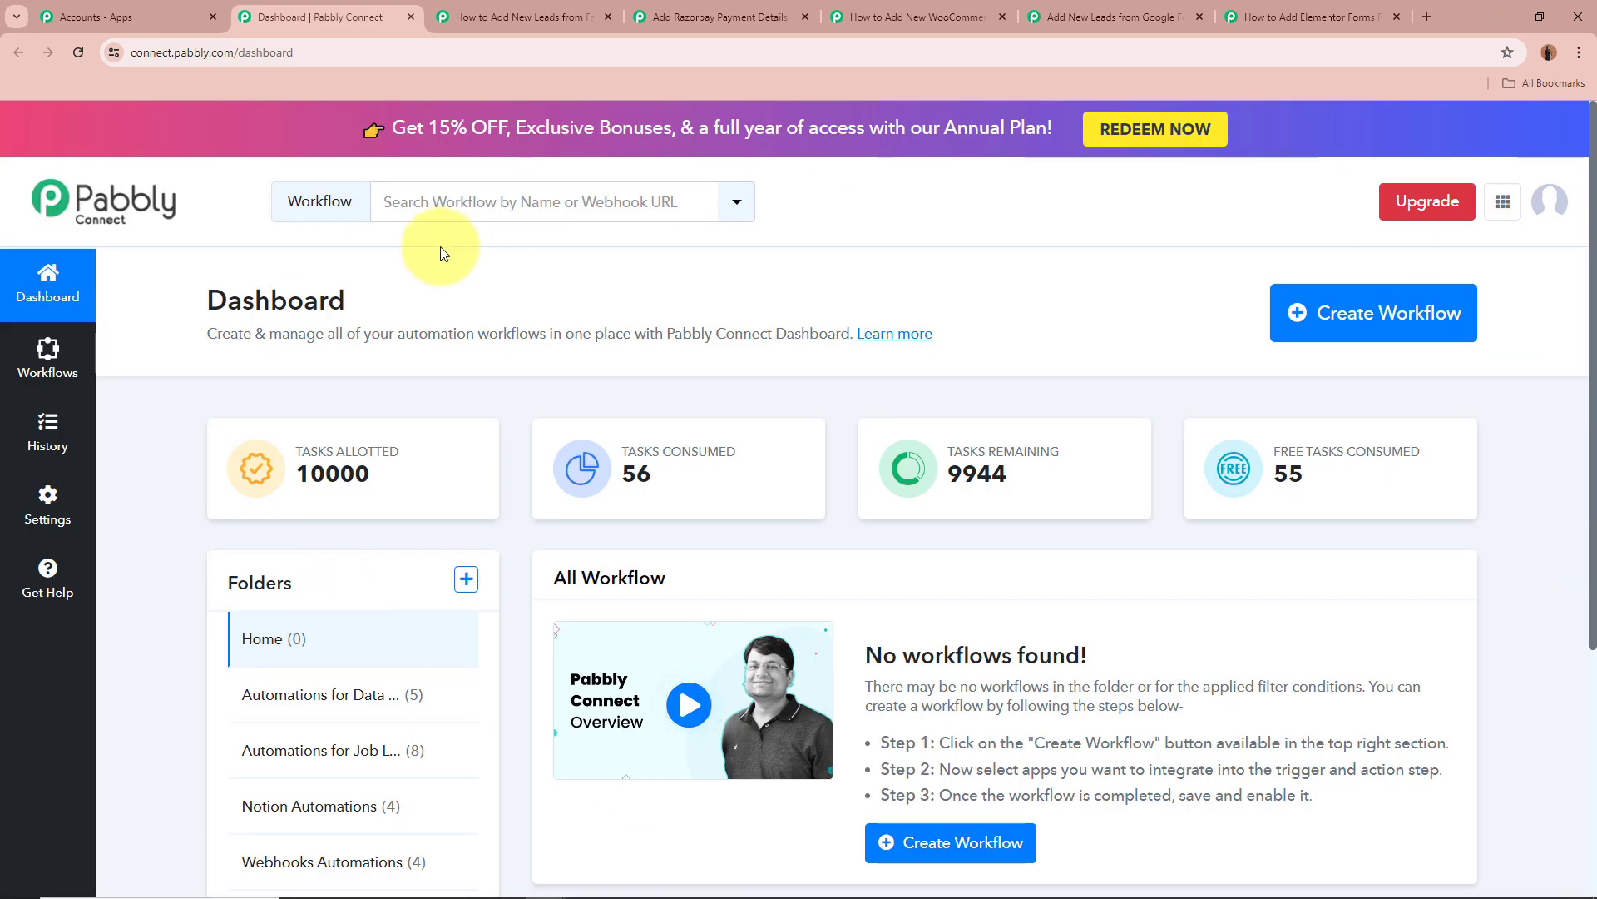
Open the Automations for Data Management folder to list its 5 active workflows.
click(391, 694)
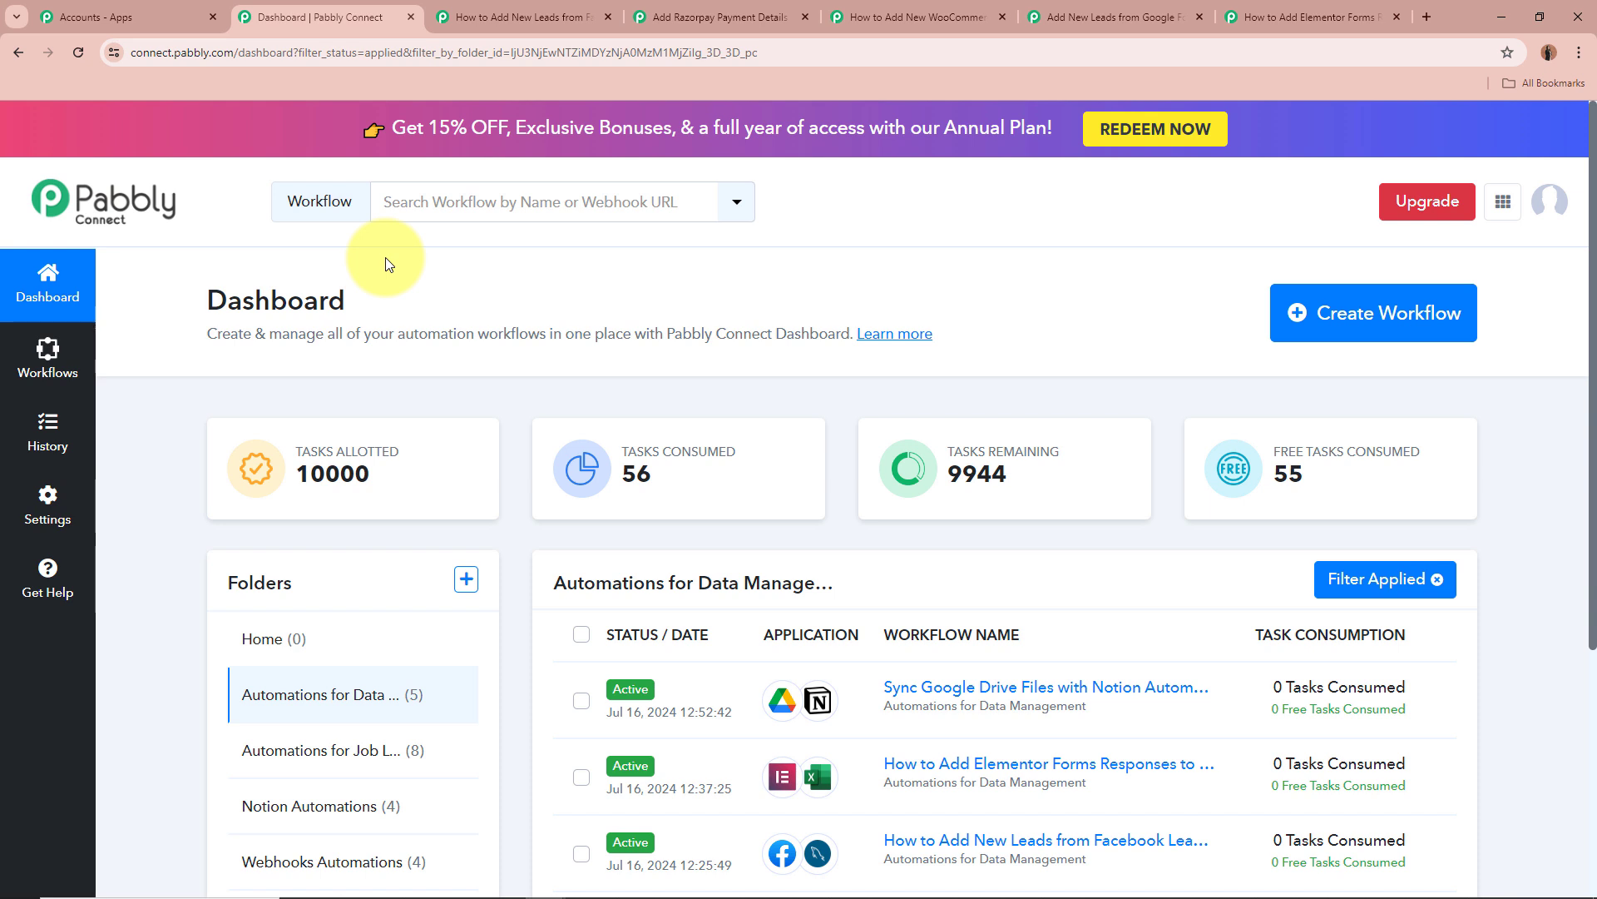
scroll(571, 381, down, 2)
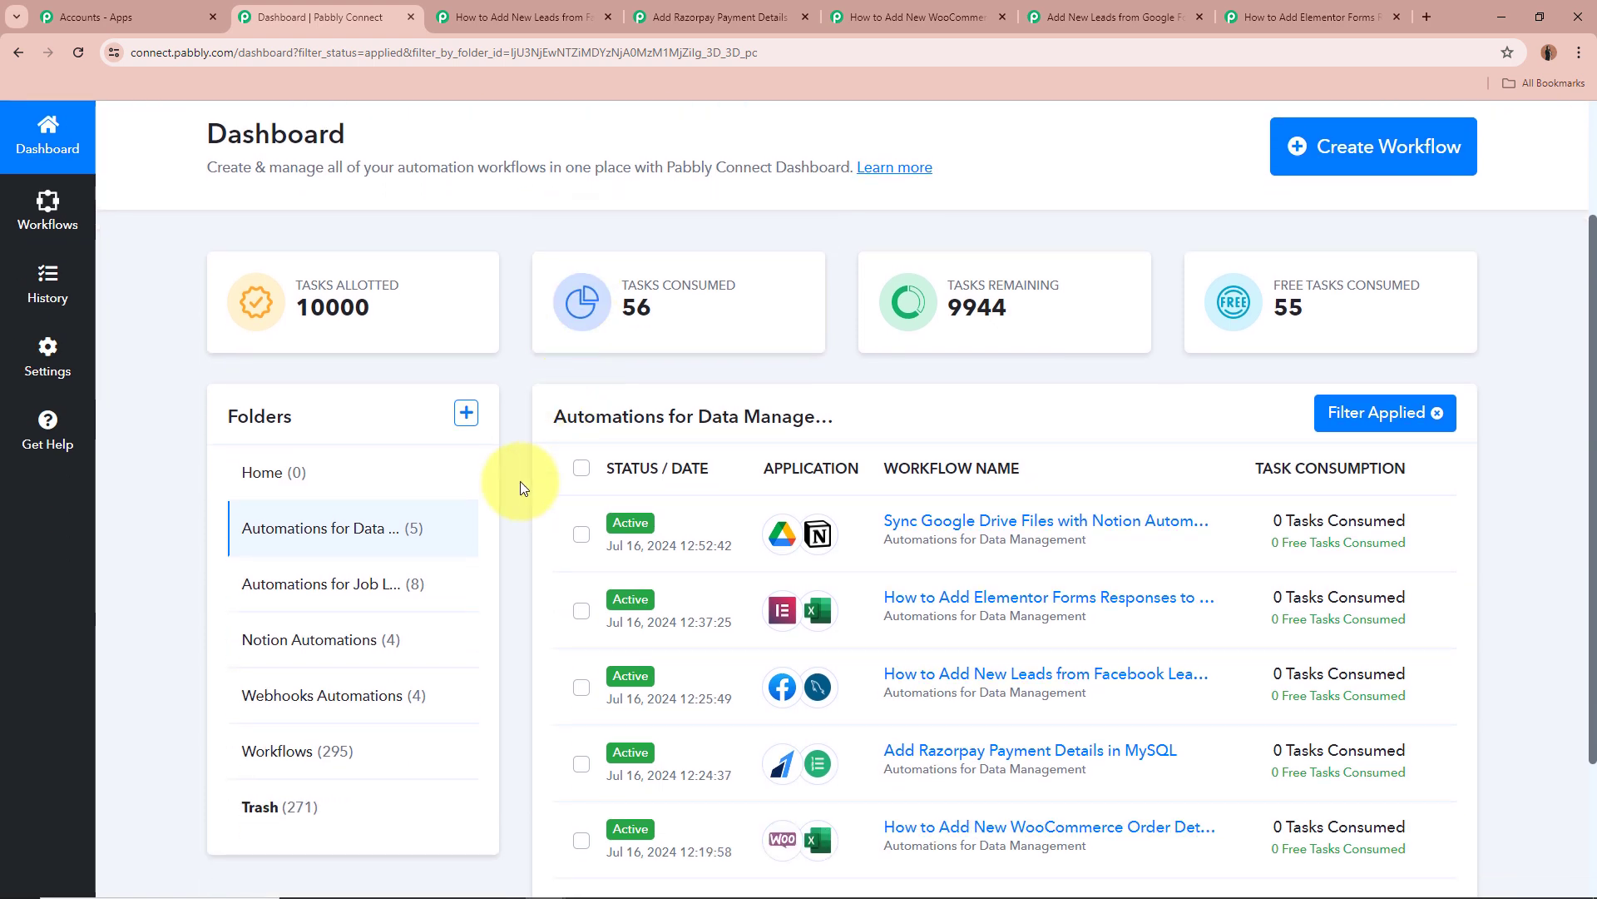
scroll(702, 423, up, 2)
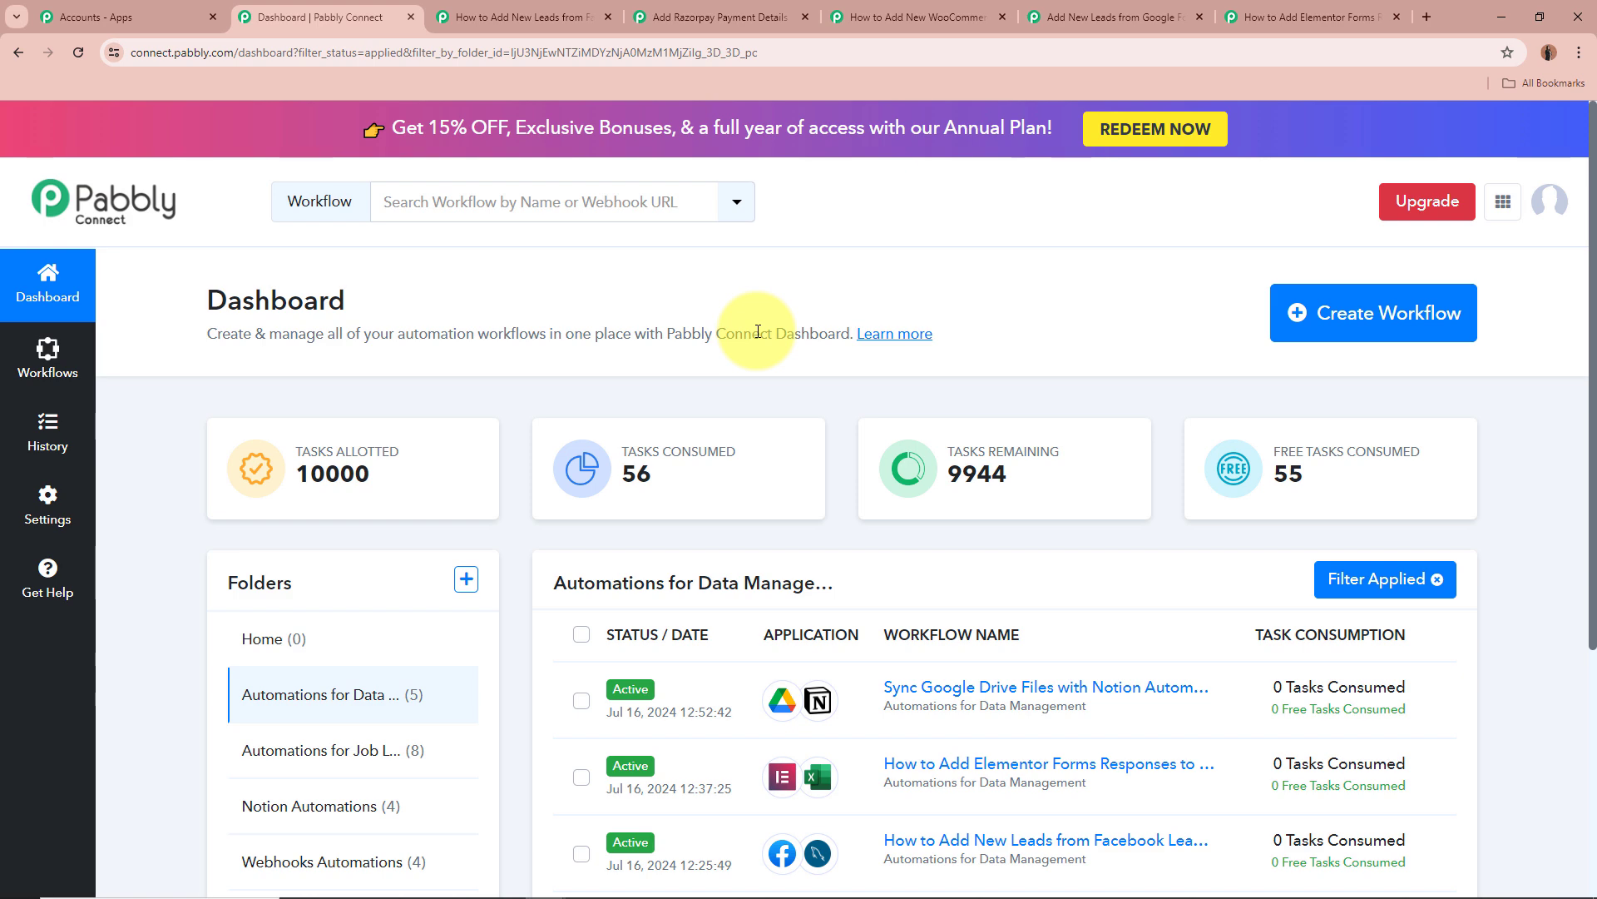
click(1361, 314)
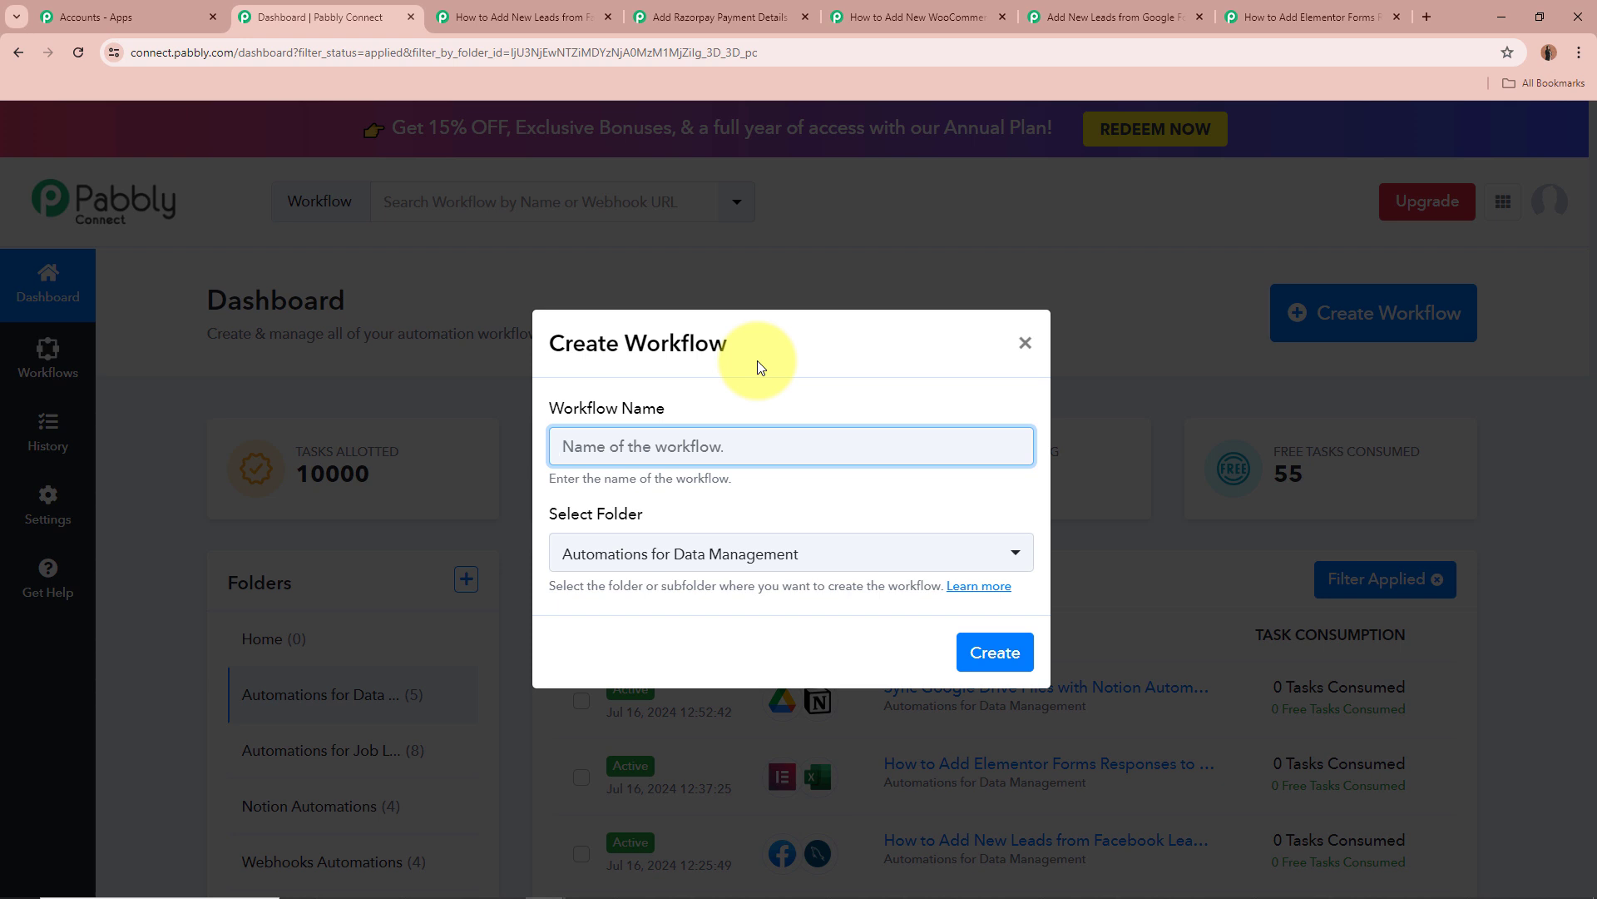
text(Test)
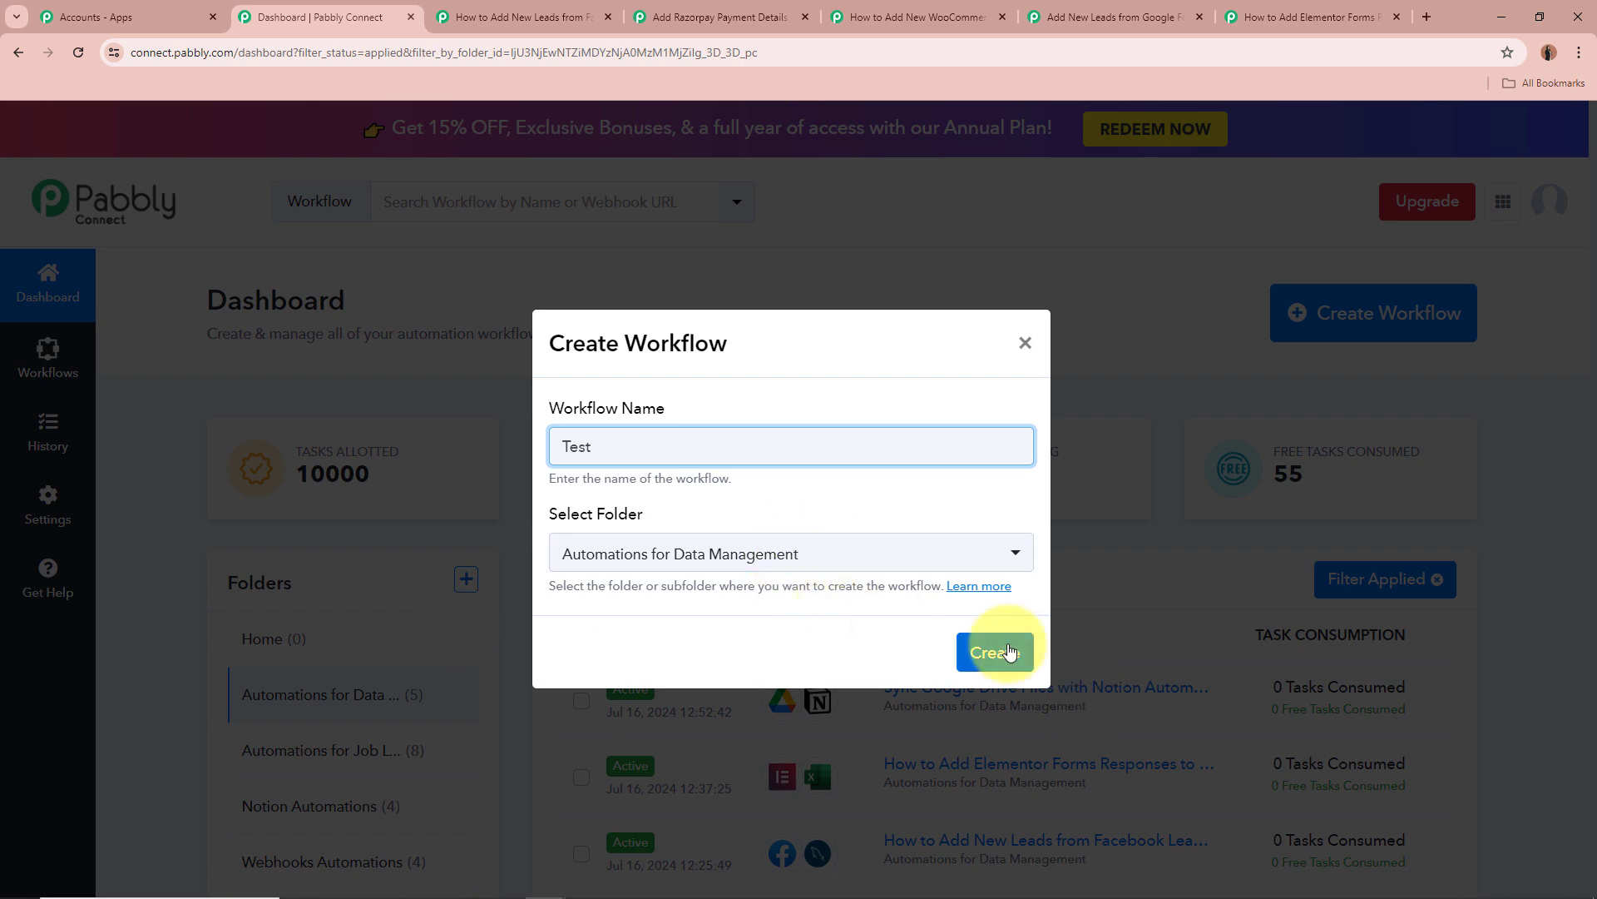
click(1025, 344)
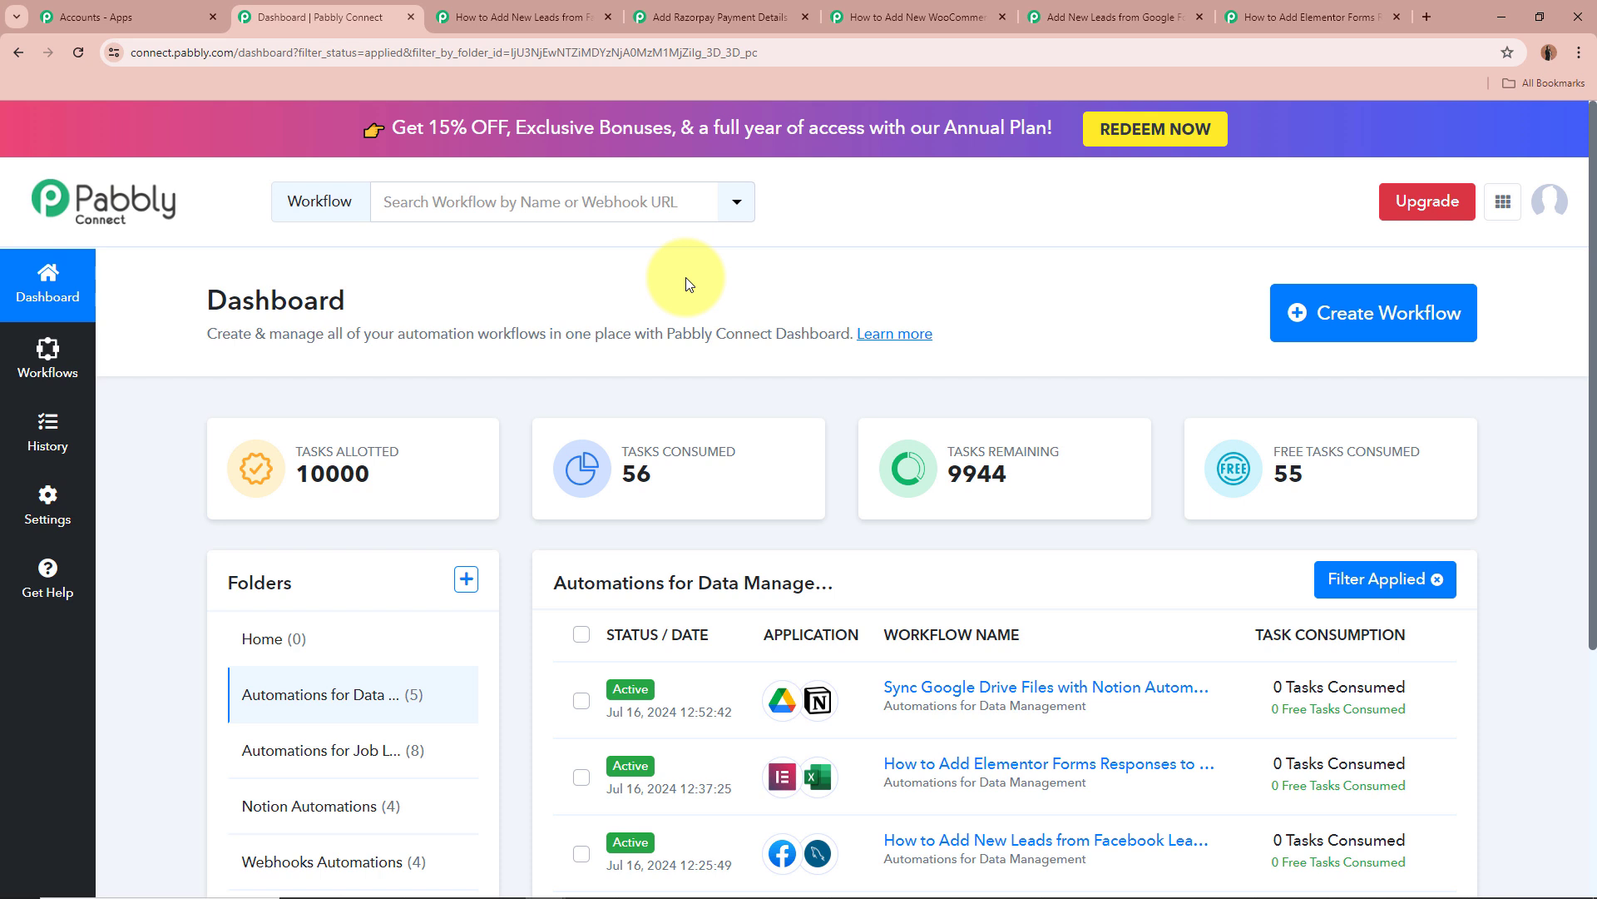
Switch to the Facebook Lead Ads to MySQL workflow and review its title.
click(545, 12)
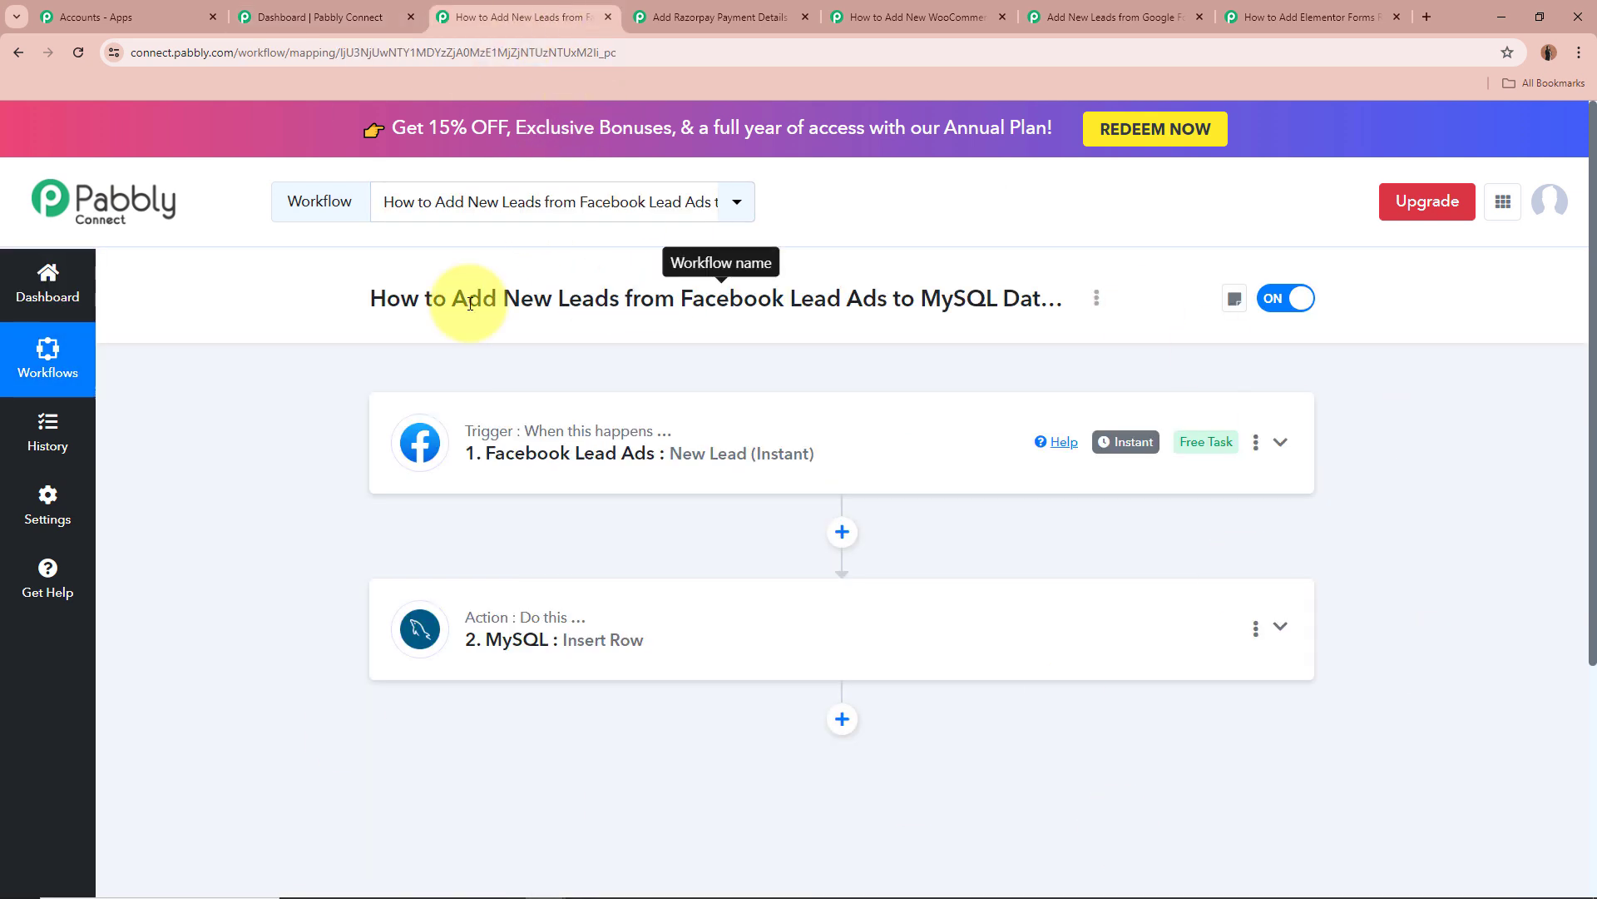
drag(374, 297, 1082, 301)
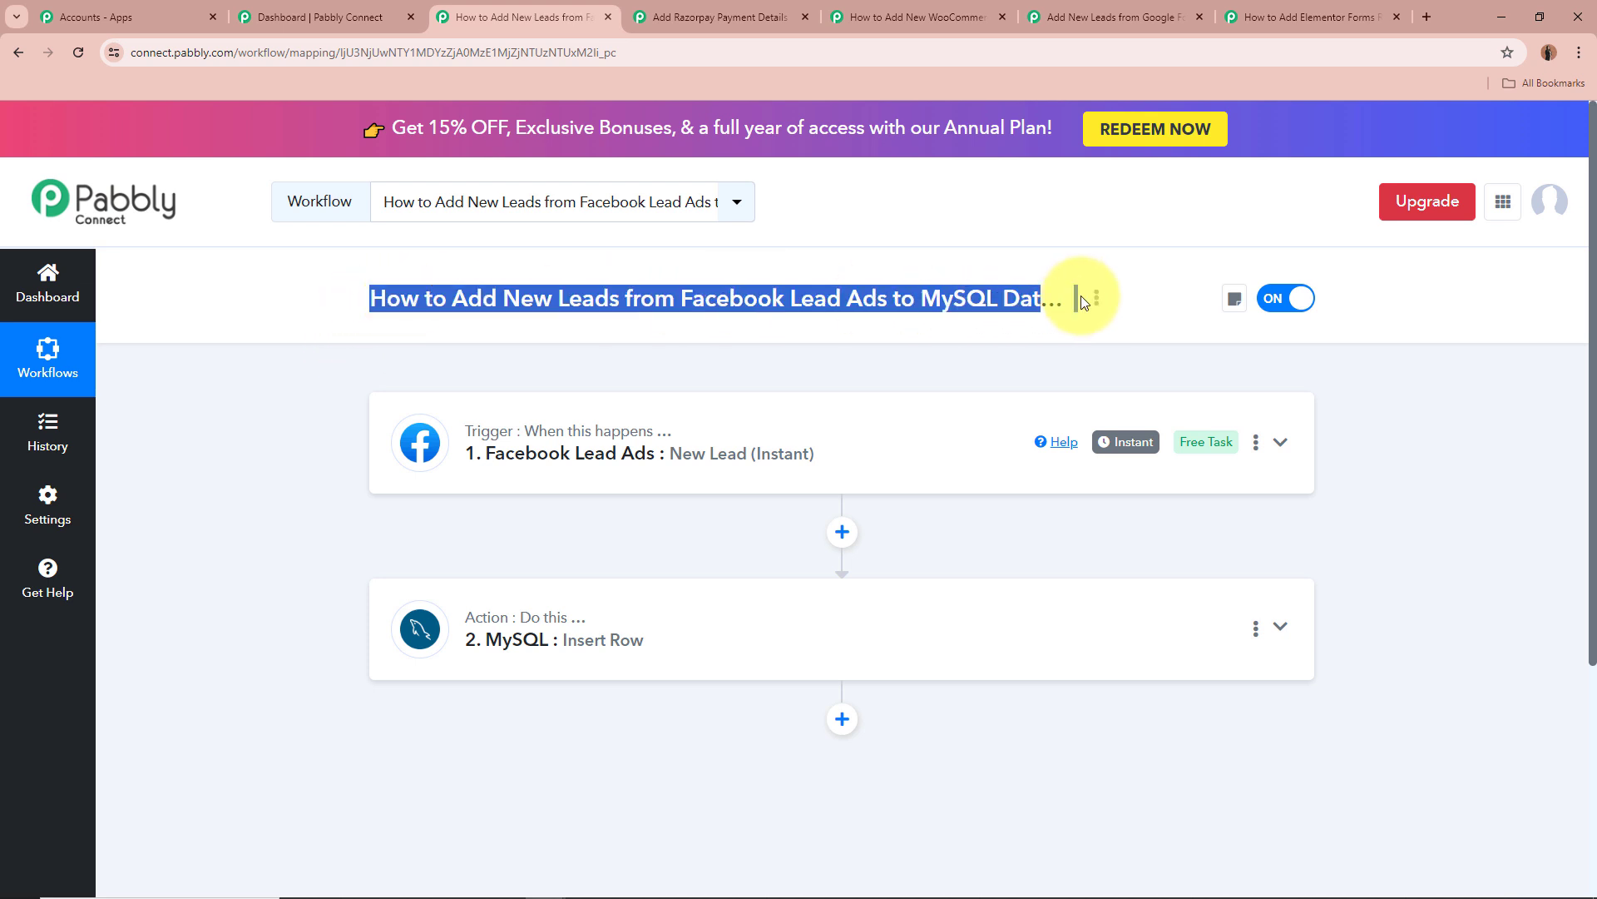
click(258, 496)
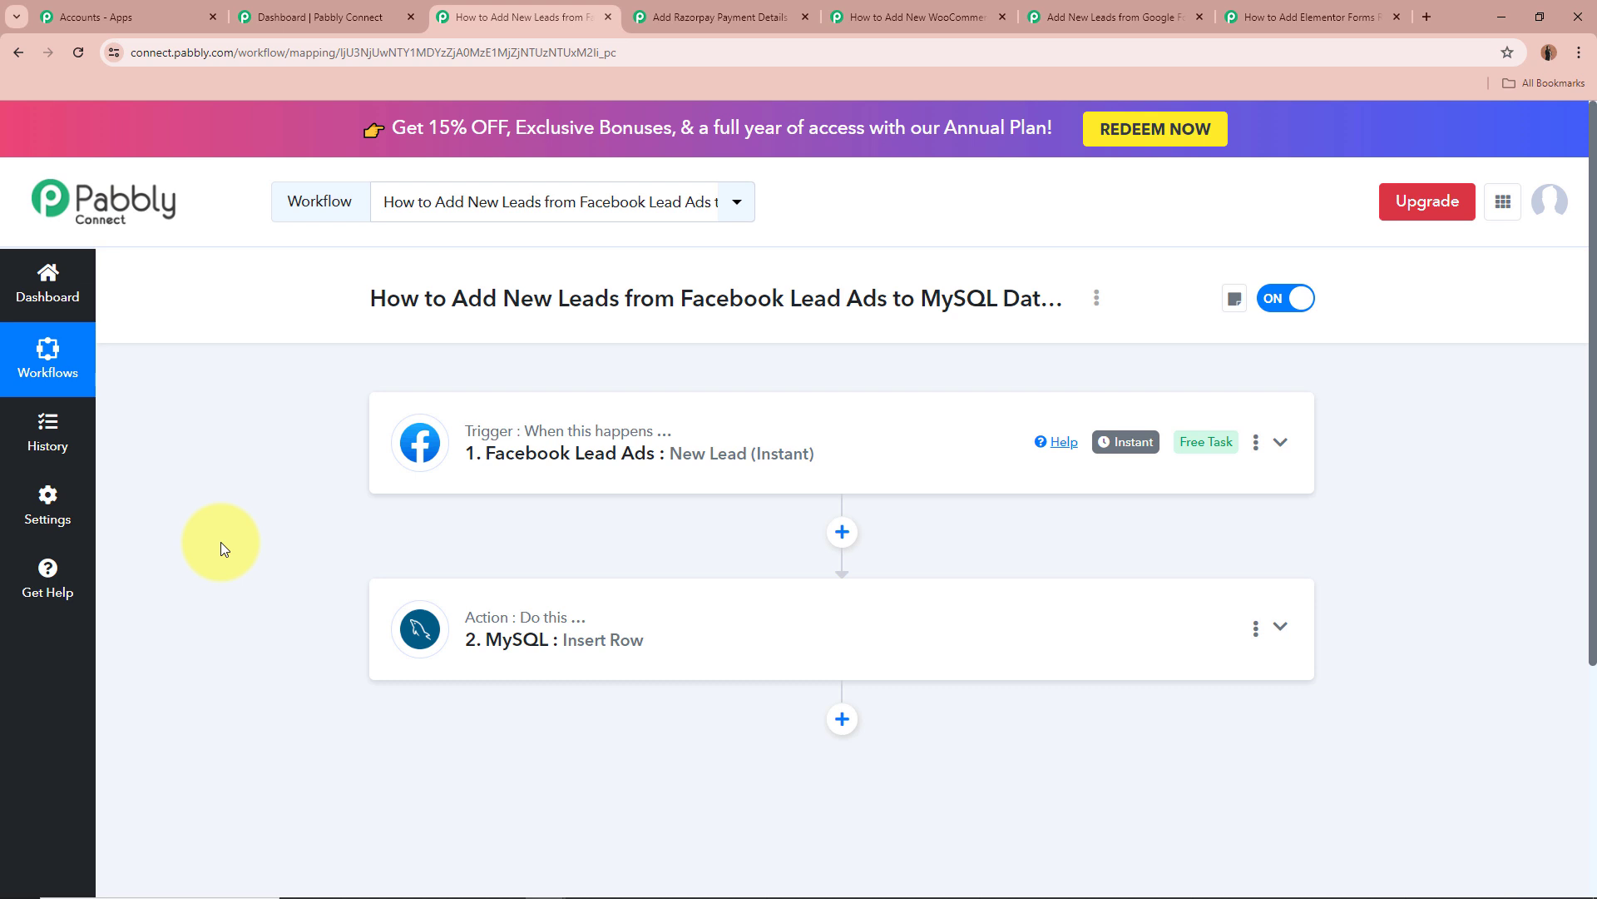
click(1279, 446)
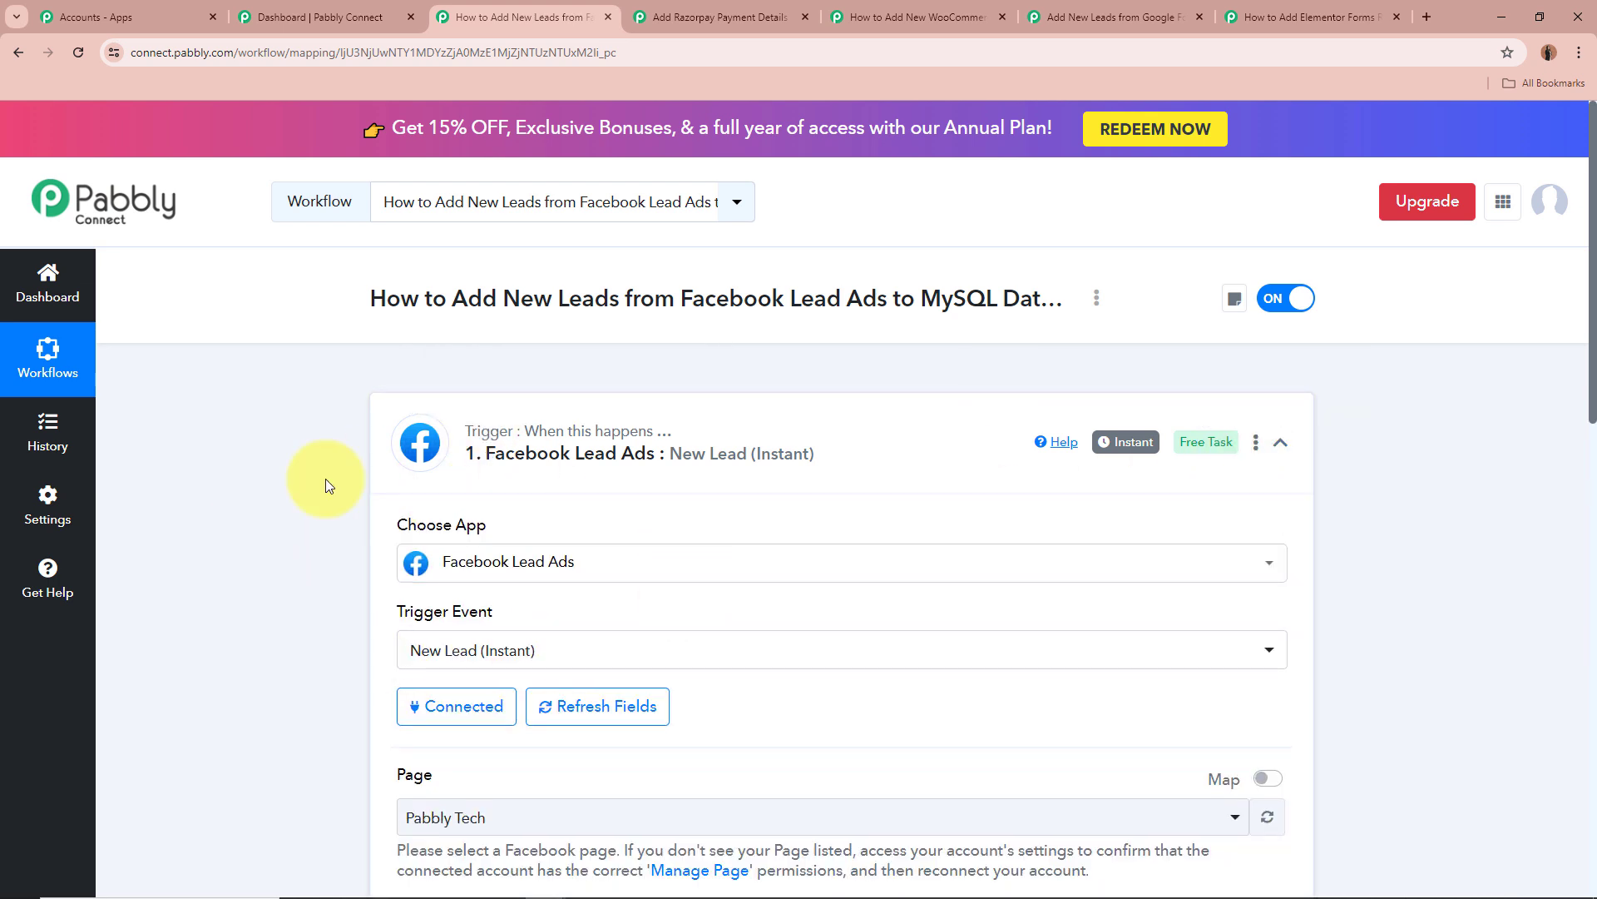
scroll(331, 488, down, 1)
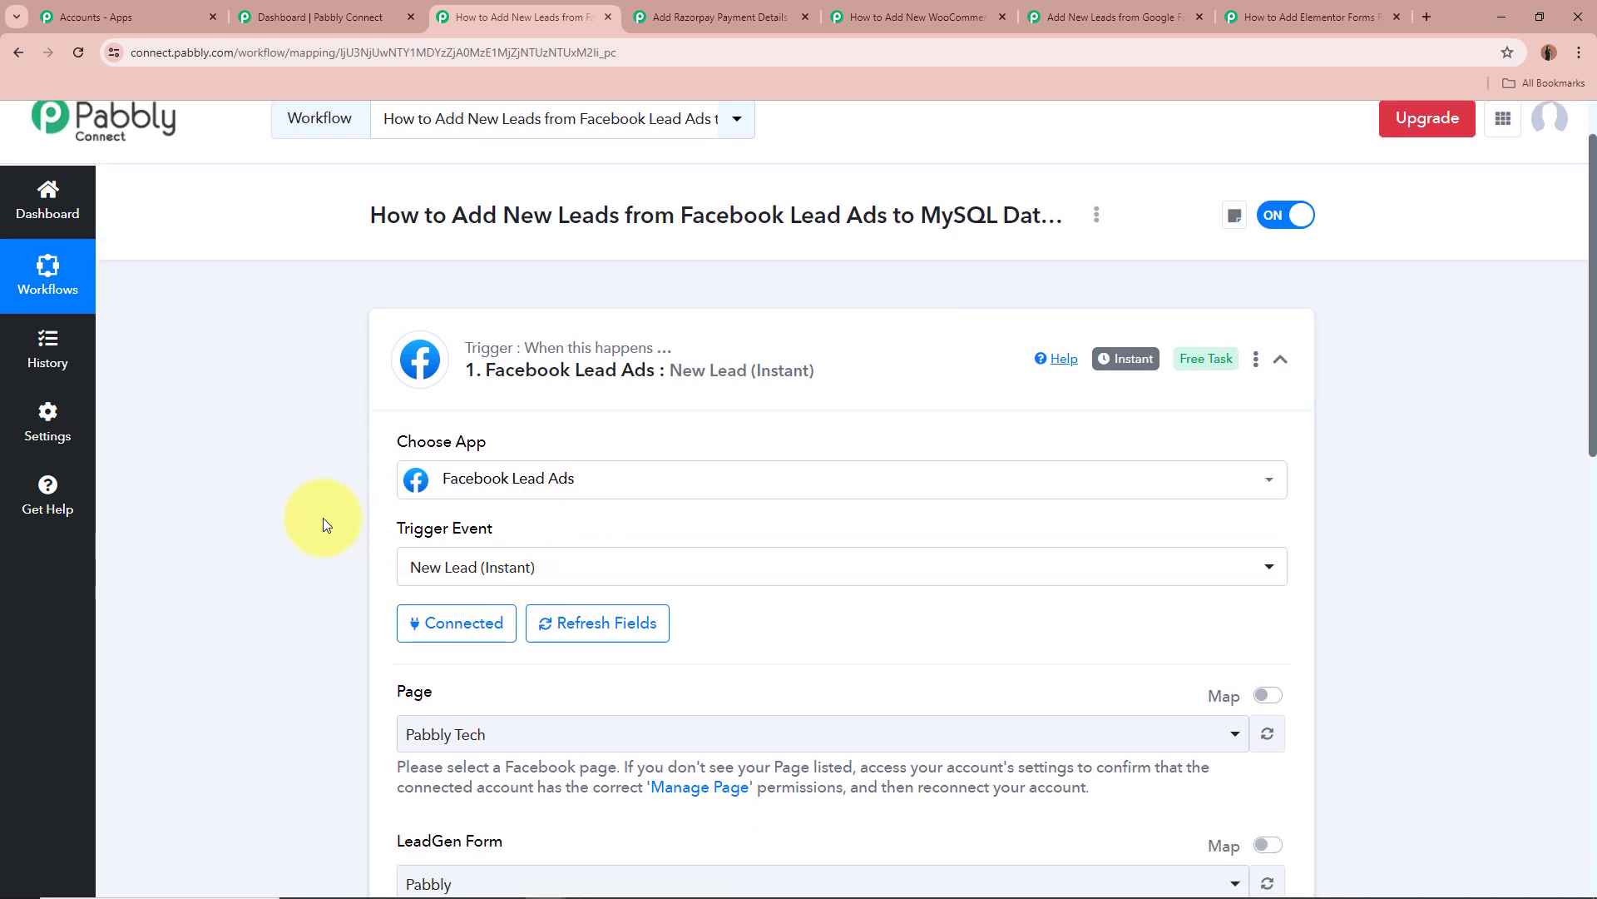
mouse_move(1131, 366)
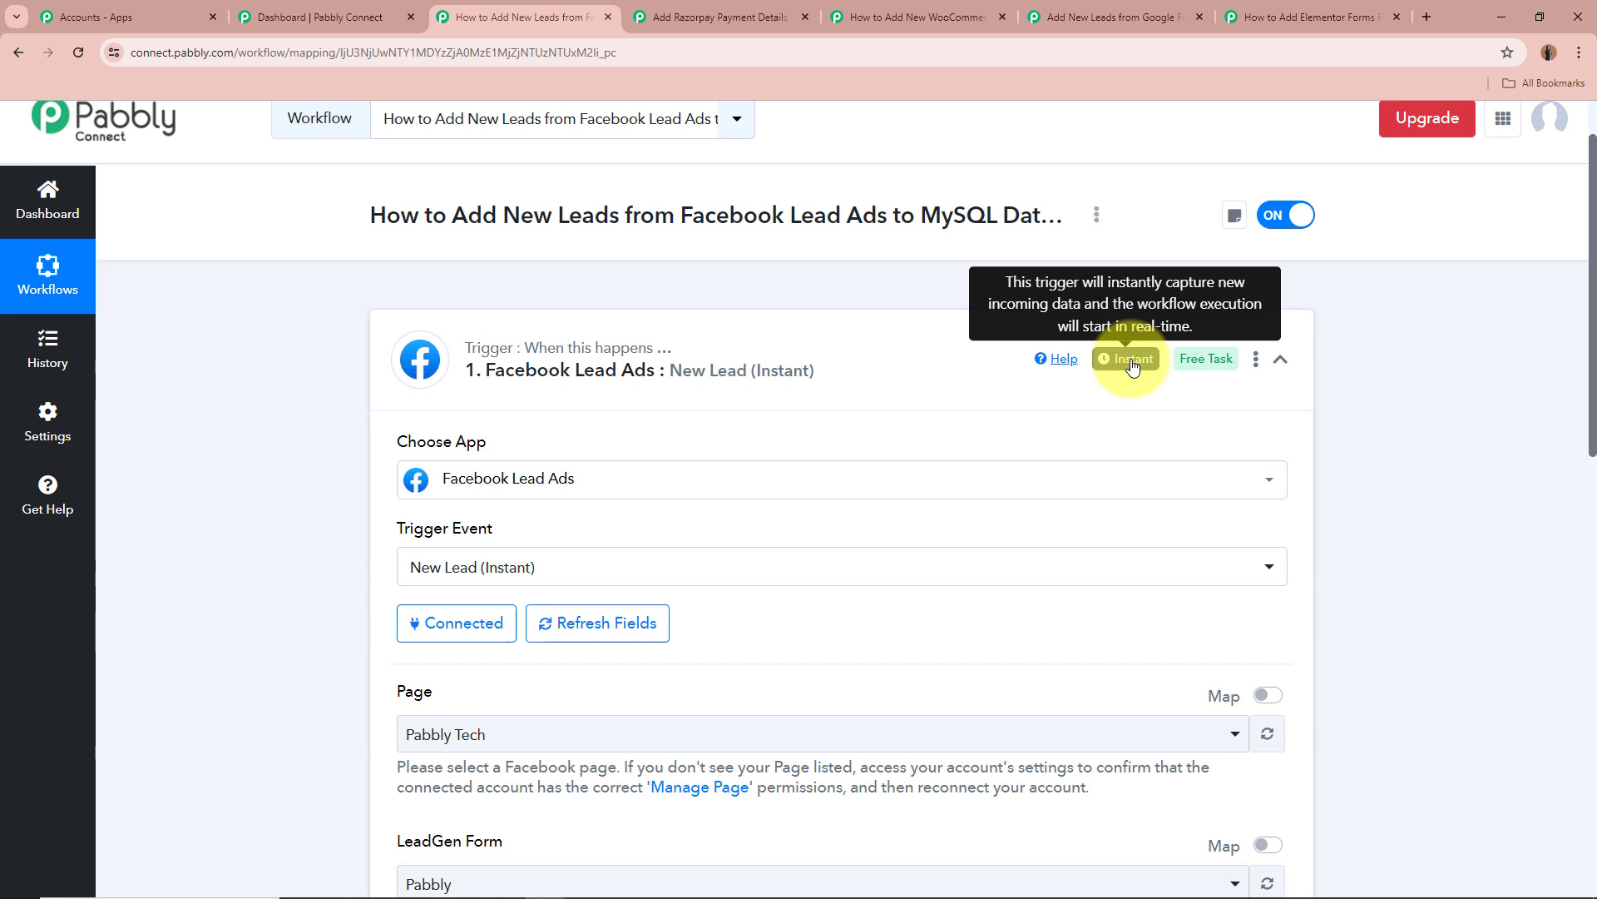
scroll(192, 592, down, 3)
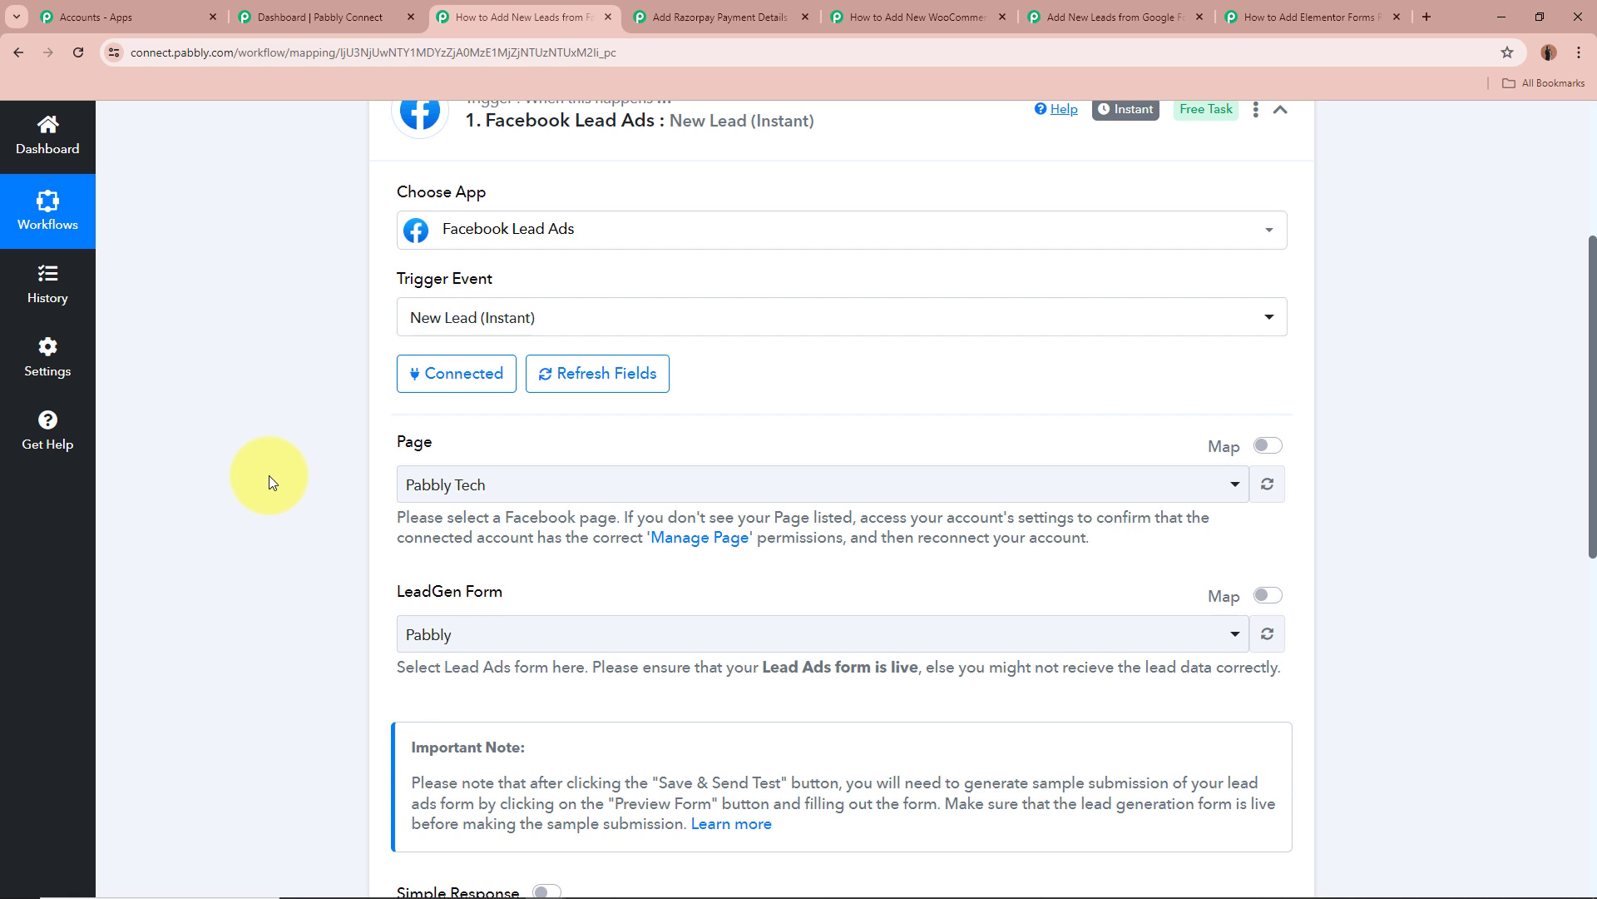
click(565, 489)
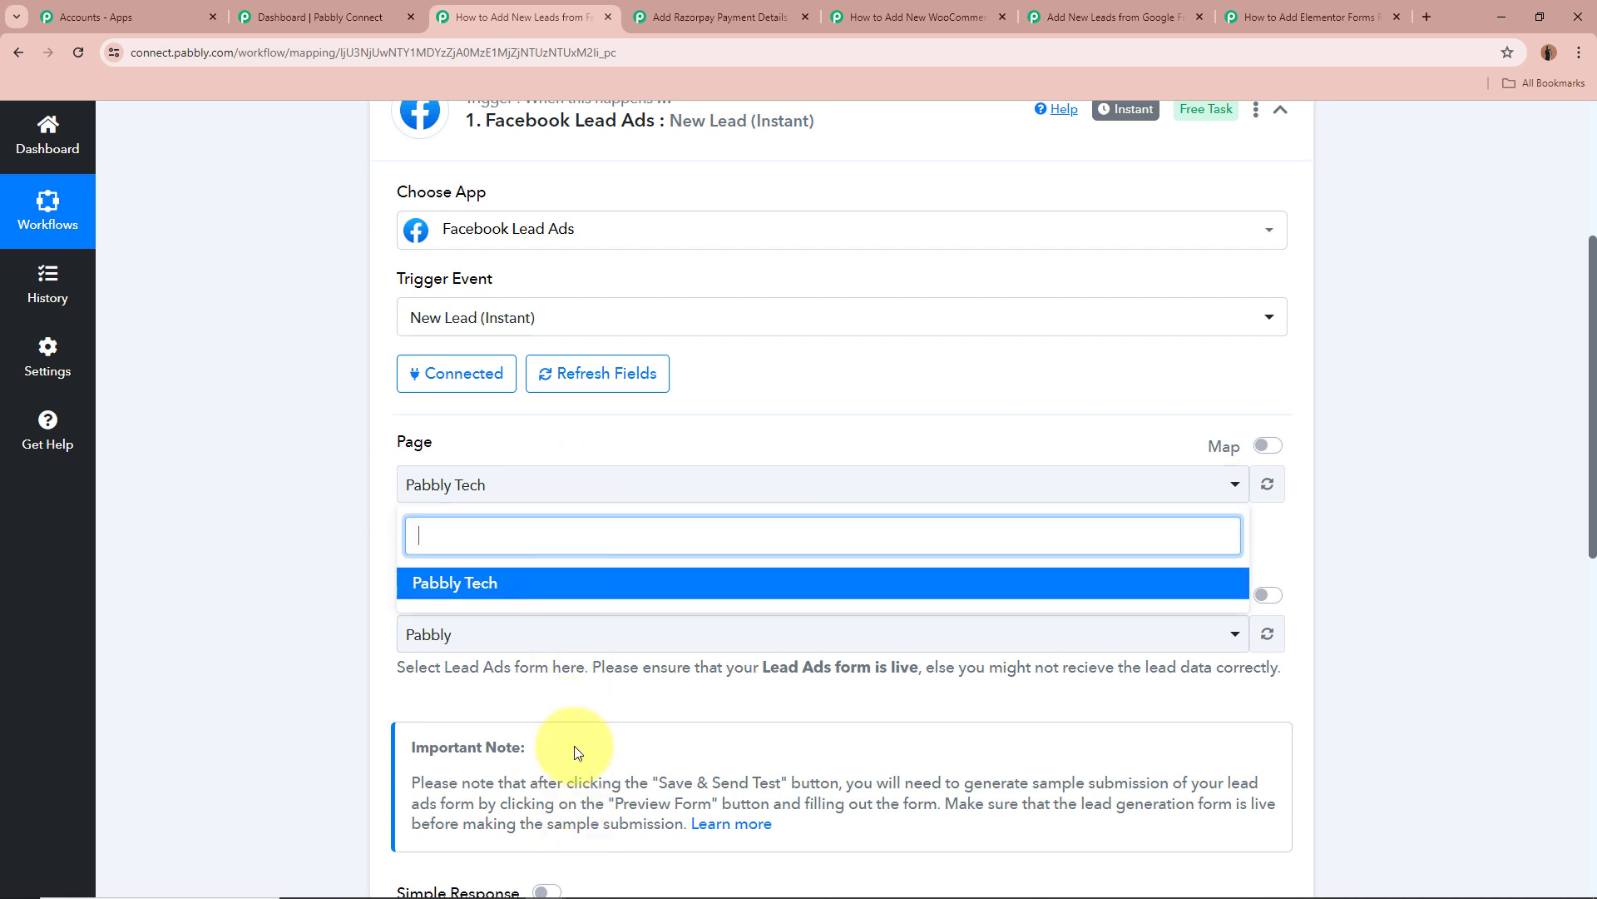
click(277, 543)
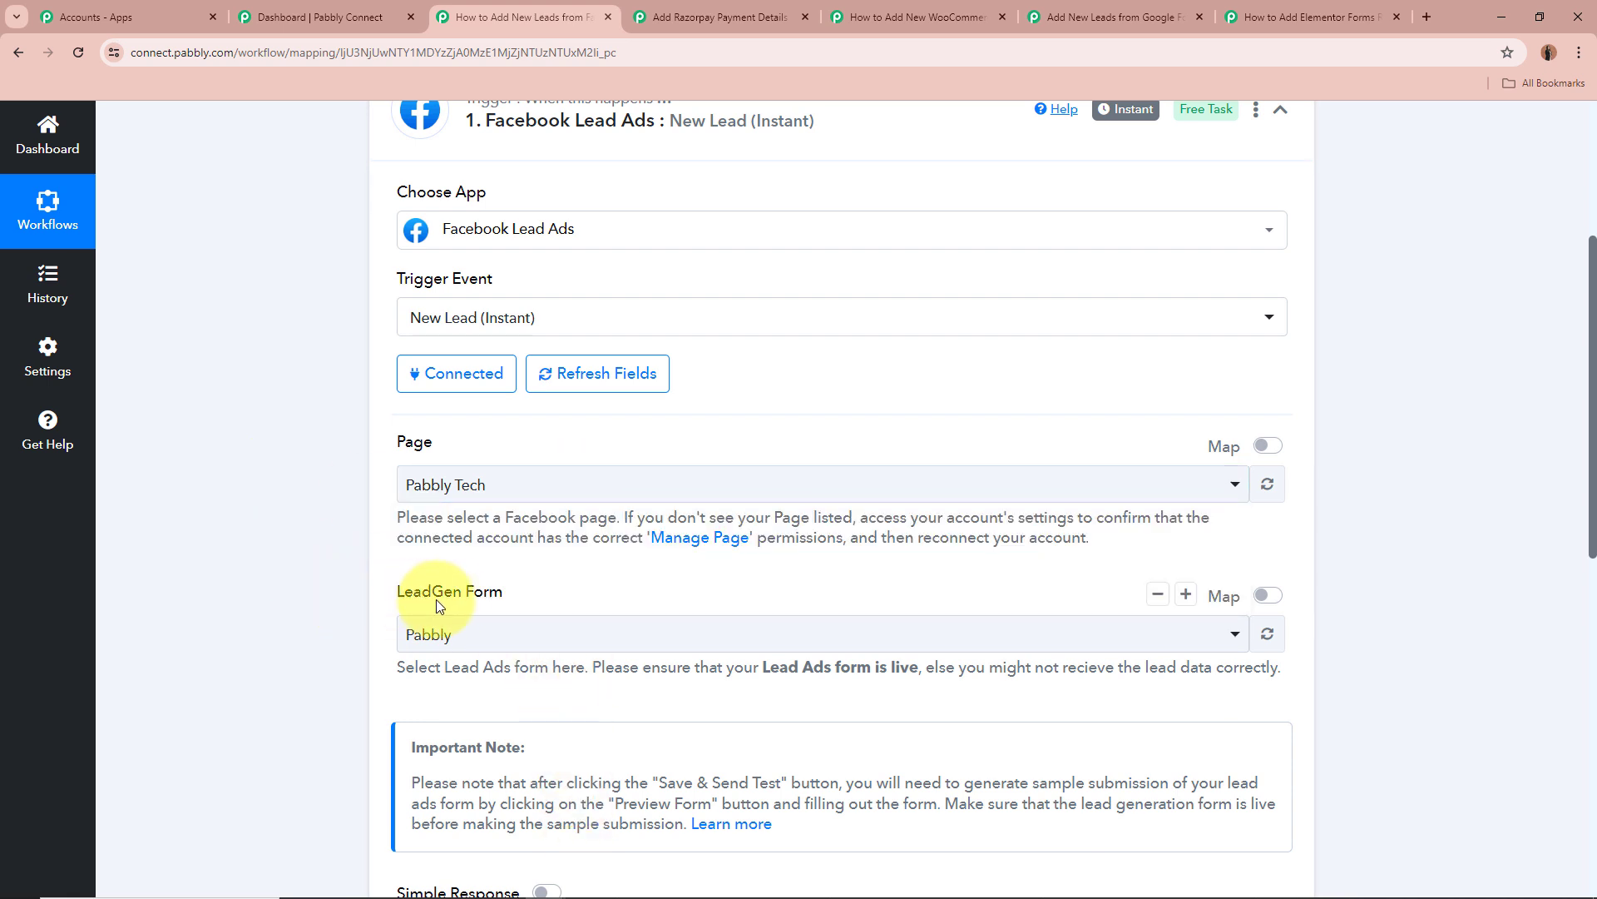
click(492, 643)
click(327, 632)
scroll(327, 632, down, 2)
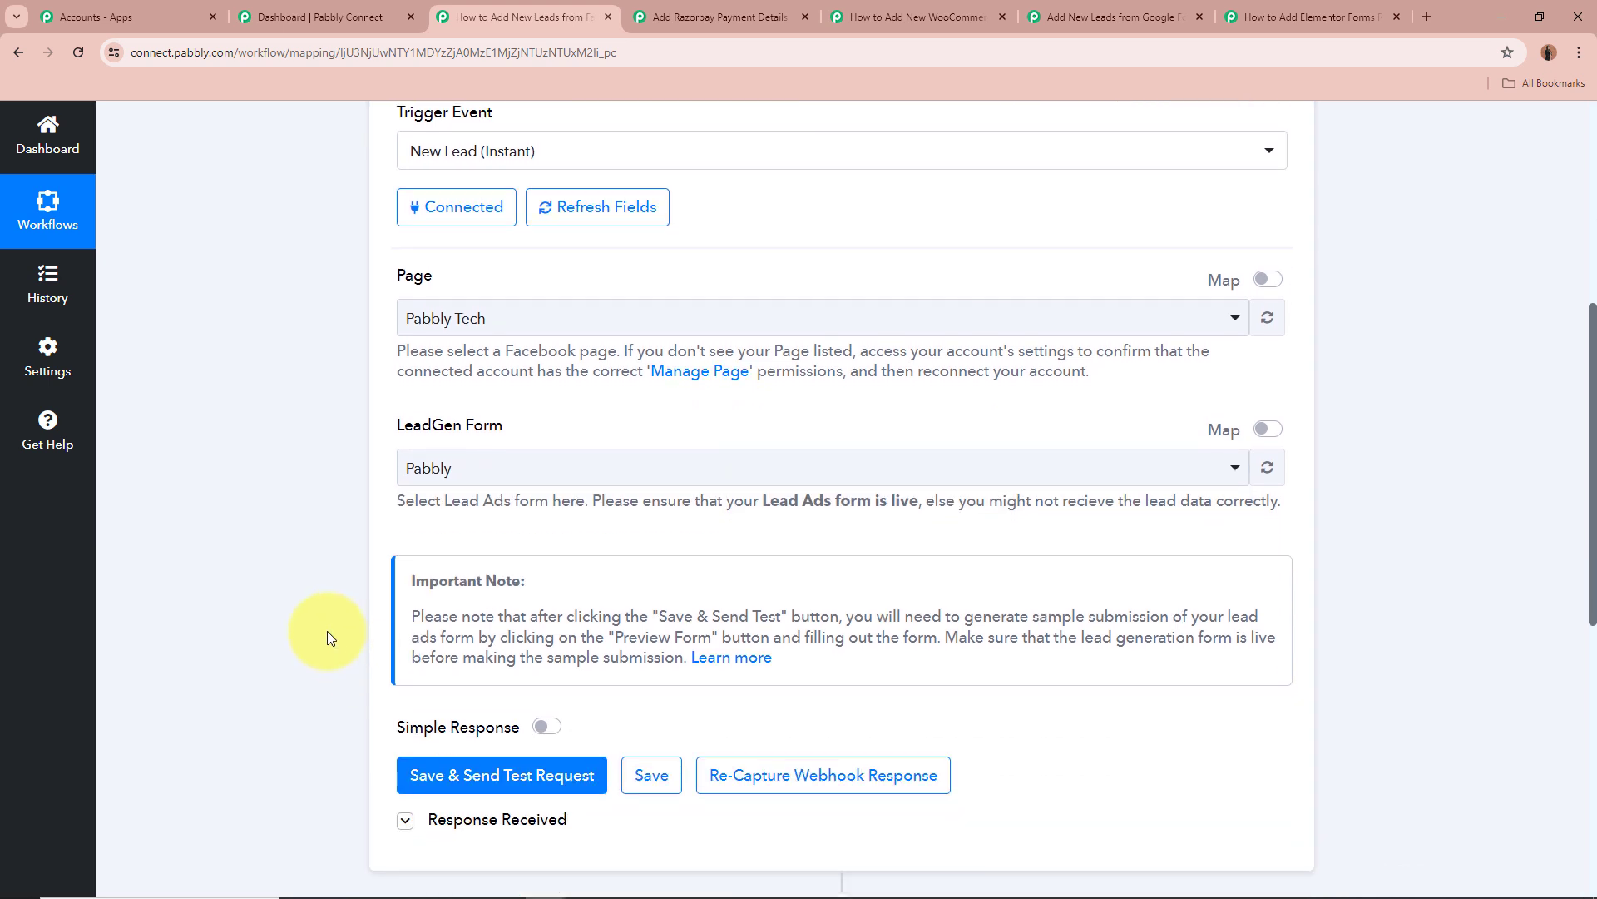
scroll(327, 631, down, 1)
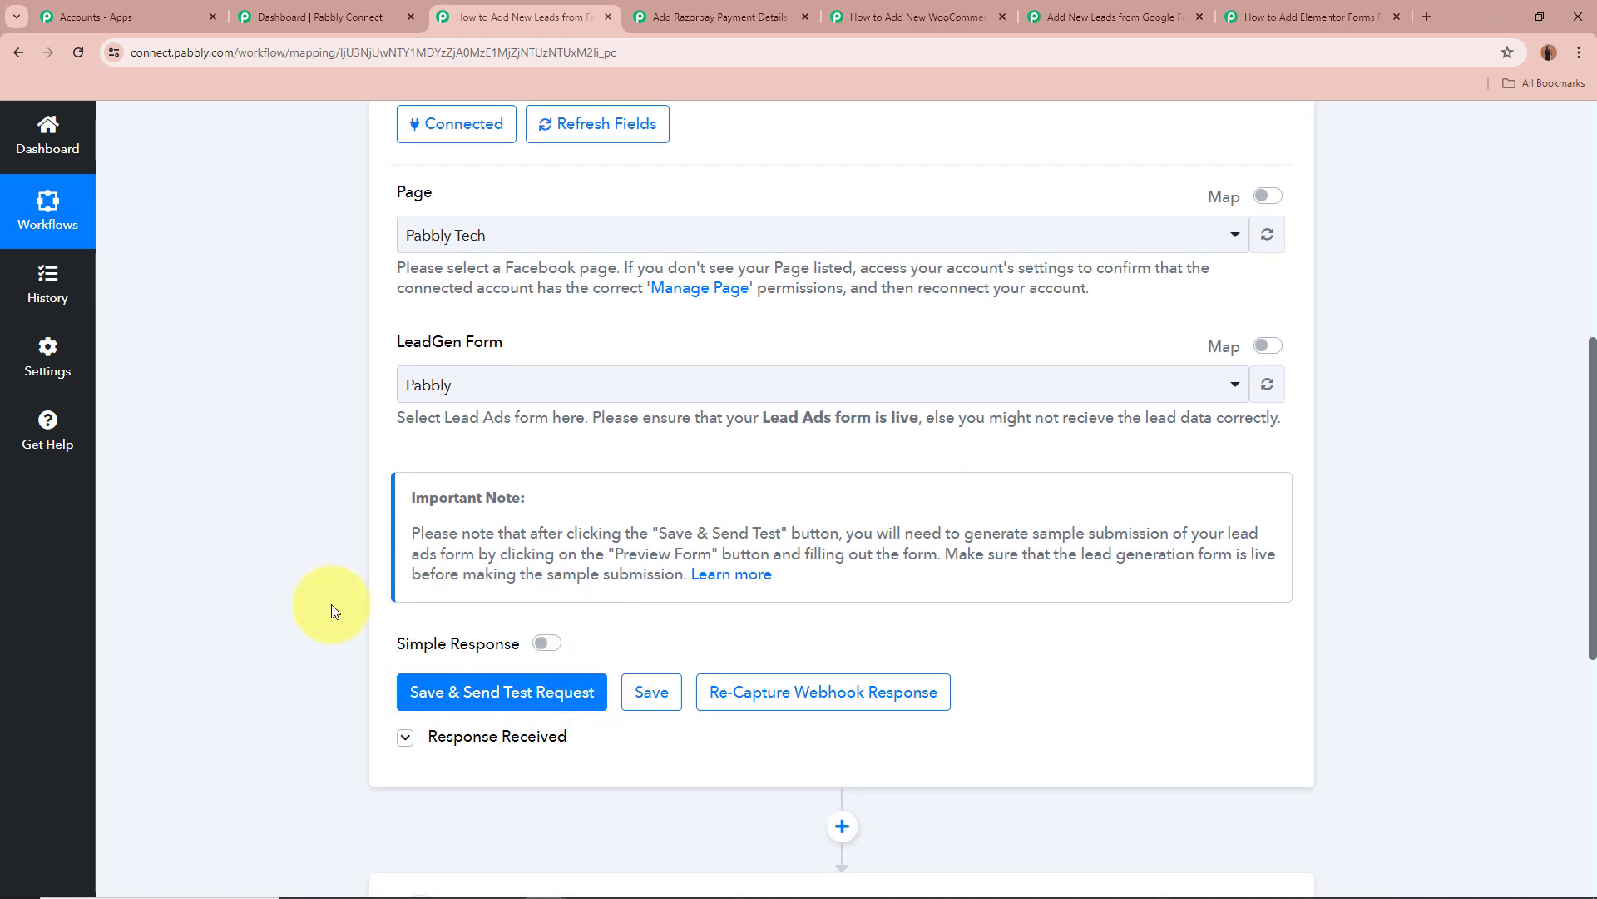
click(404, 738)
scroll(323, 629, down, 5)
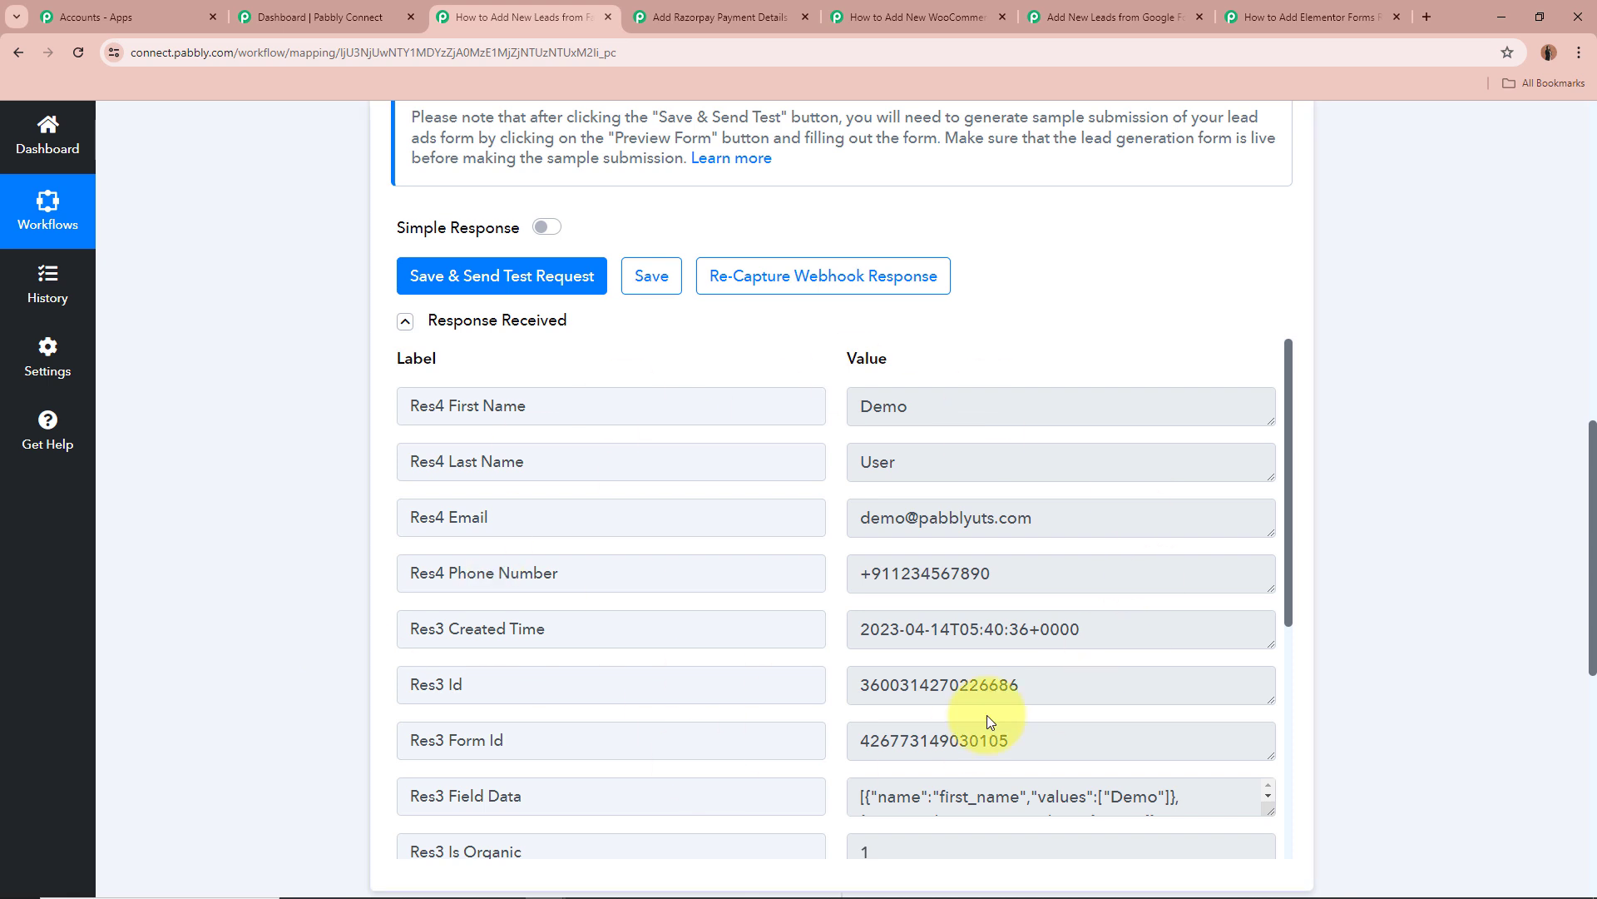
double_click(865, 406)
click(1030, 575)
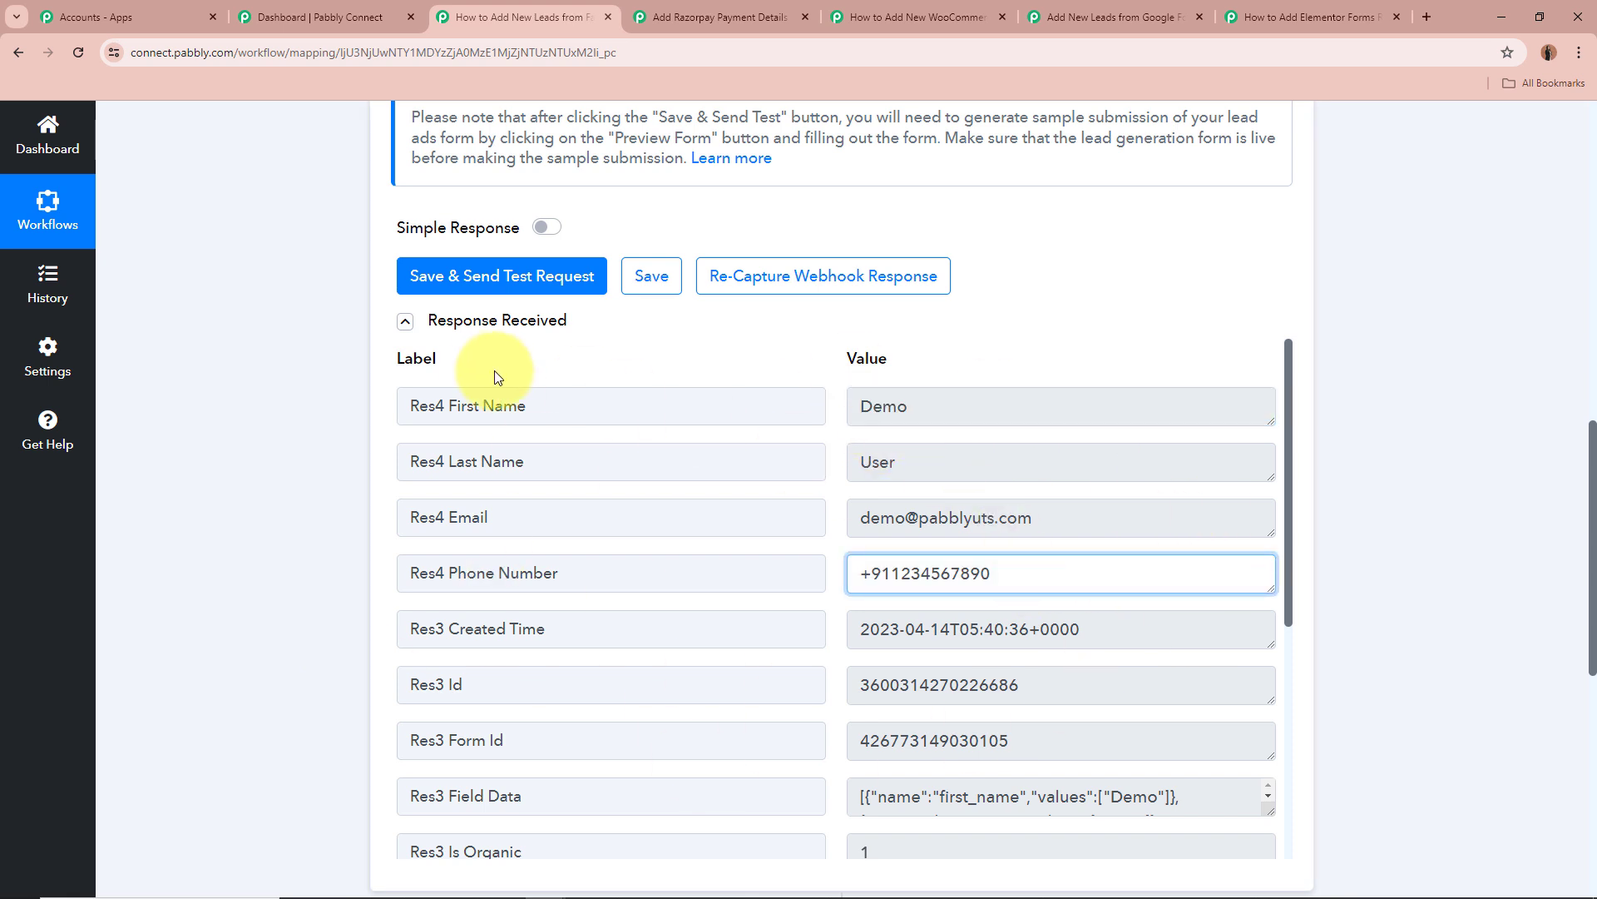
double_click(970, 406)
double_click(1024, 477)
double_click(1019, 516)
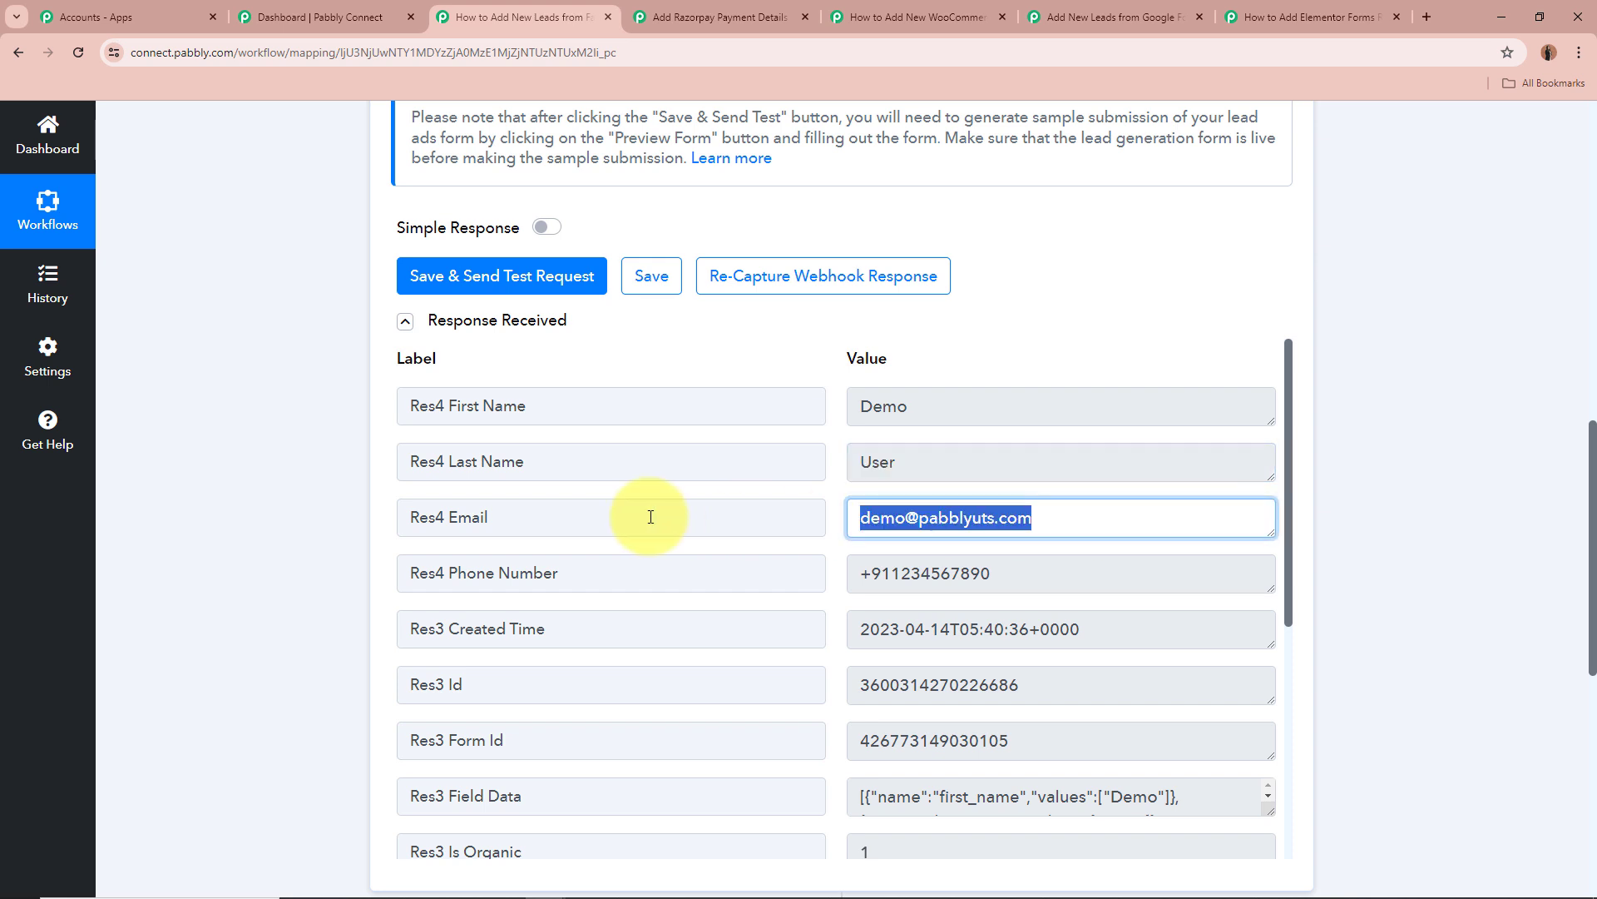
click(214, 467)
scroll(965, 615, down, 1)
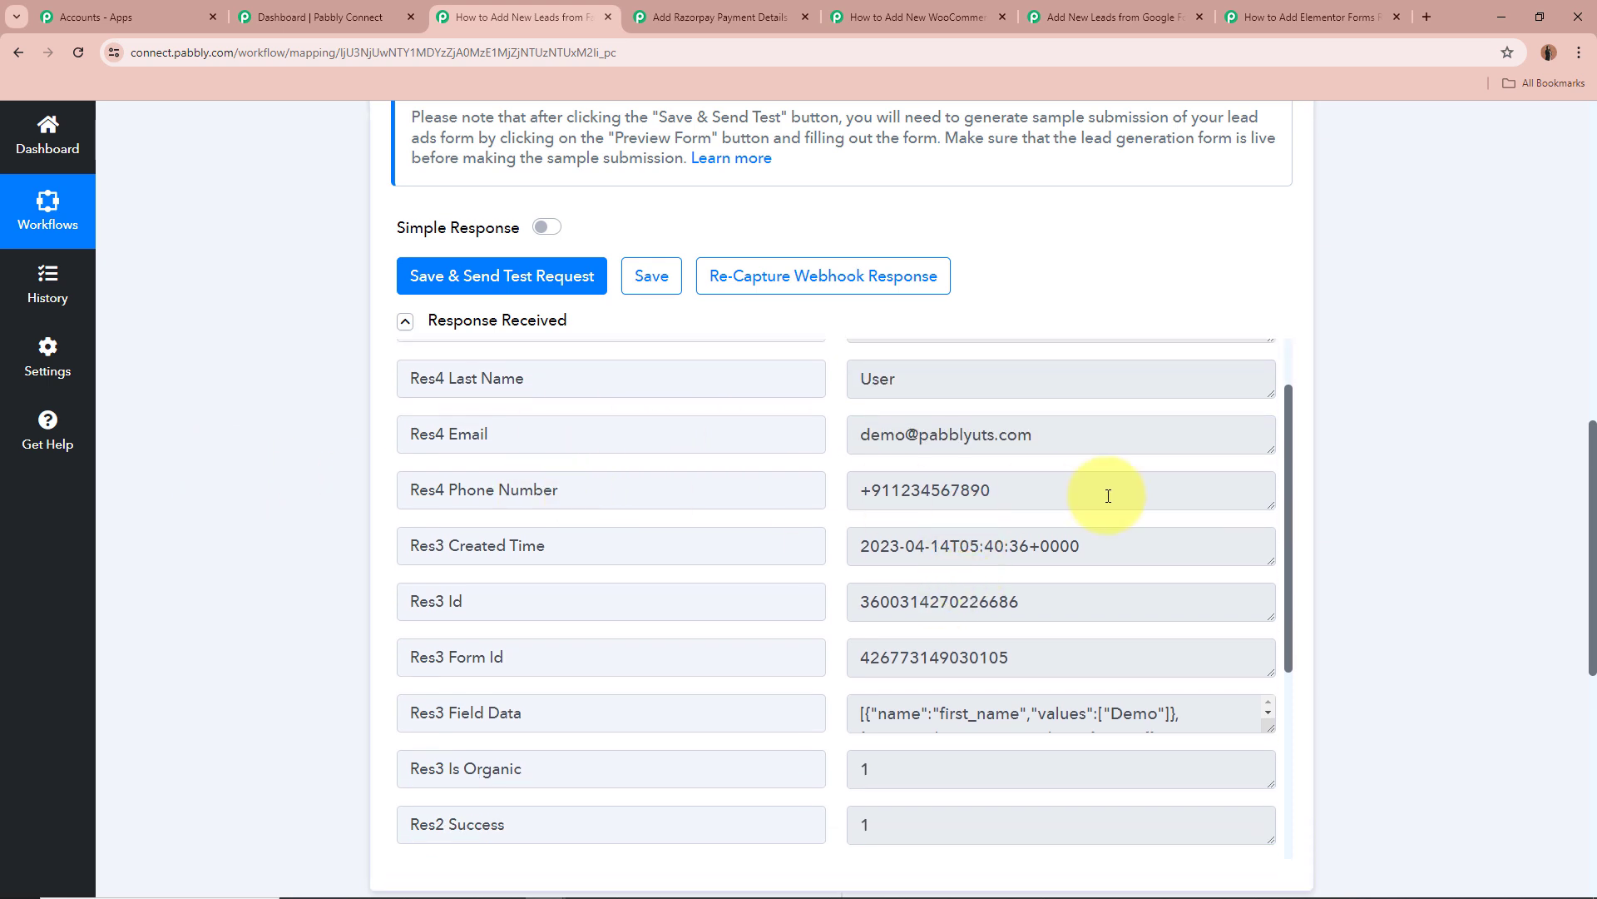
double_click(1082, 491)
double_click(1055, 550)
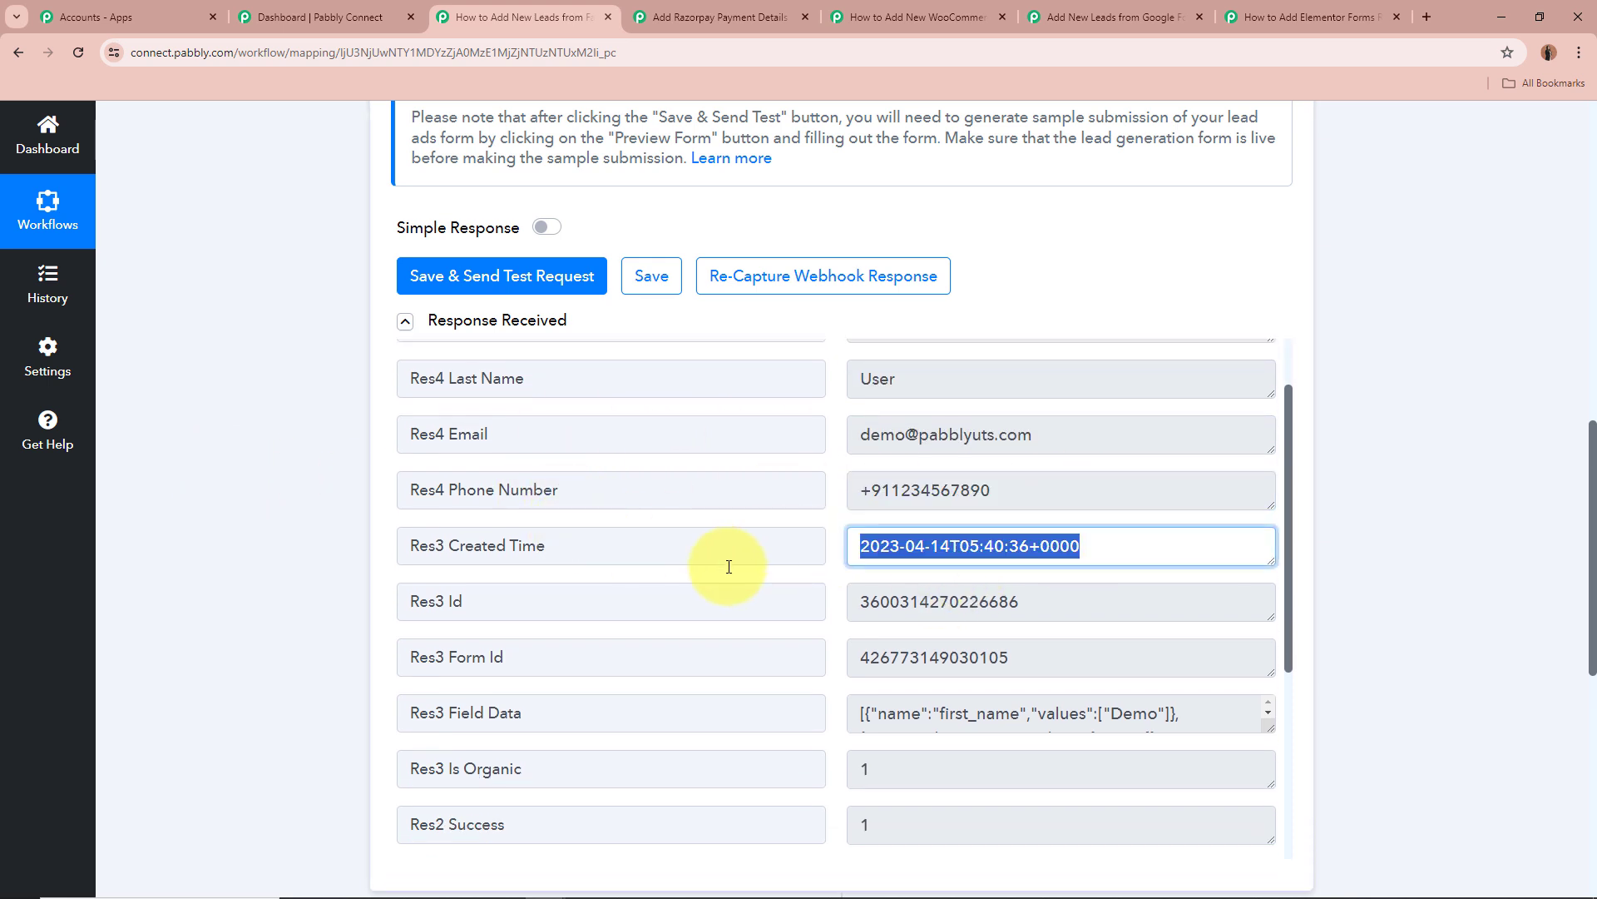
scroll(913, 627, down, 3)
scroll(911, 627, up, 1)
scroll(911, 627, up, 4)
click(1361, 613)
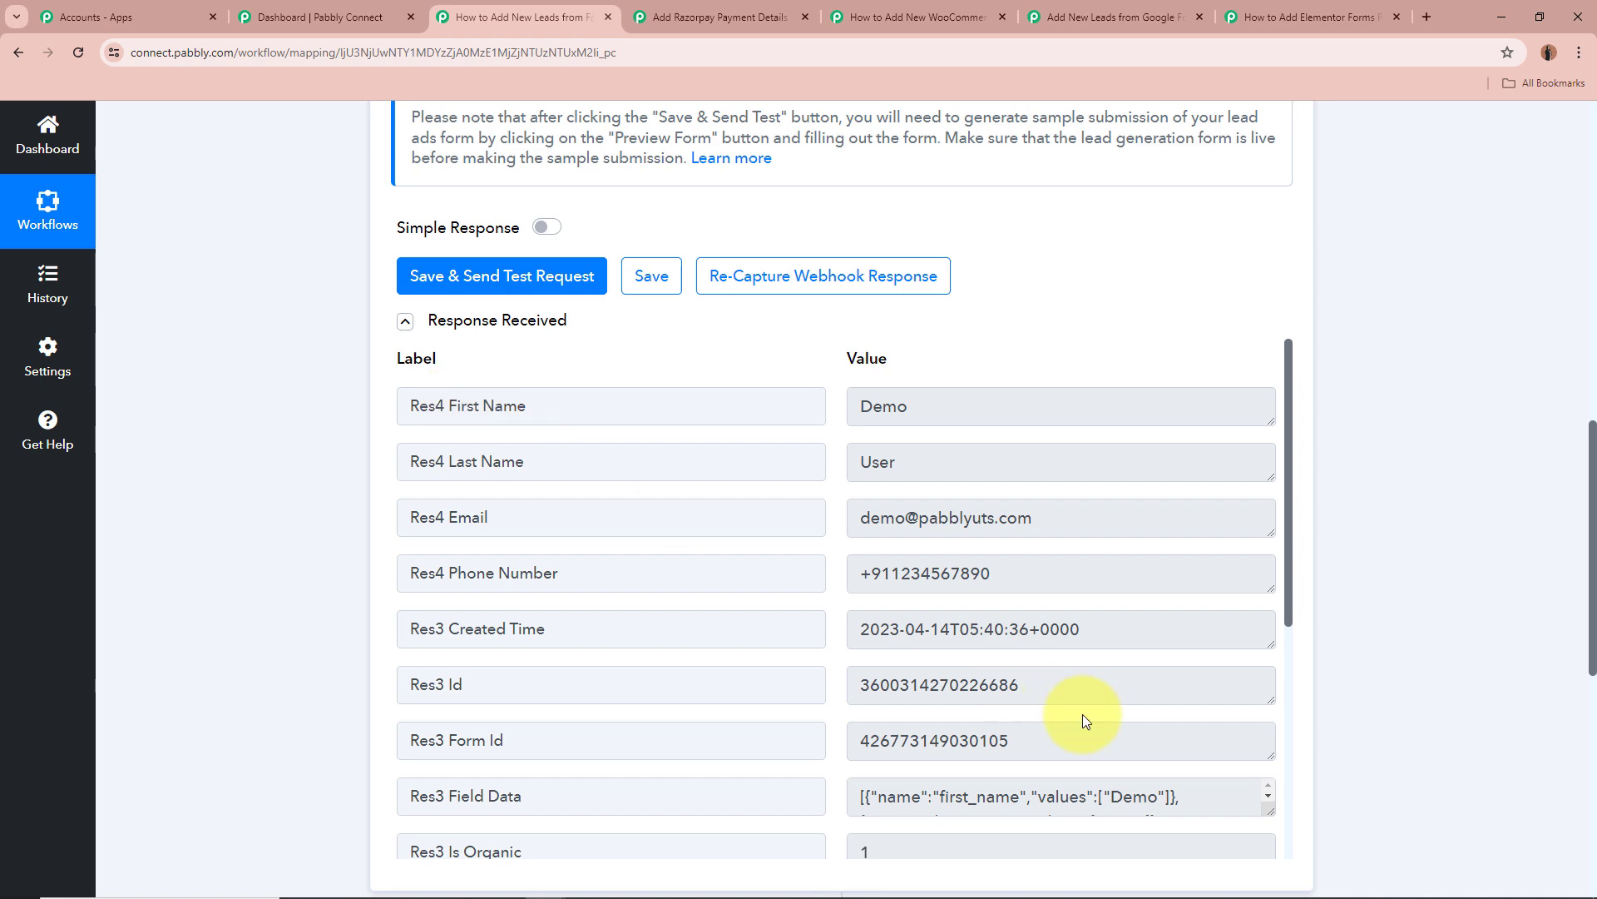
scroll(1375, 679, up, 10)
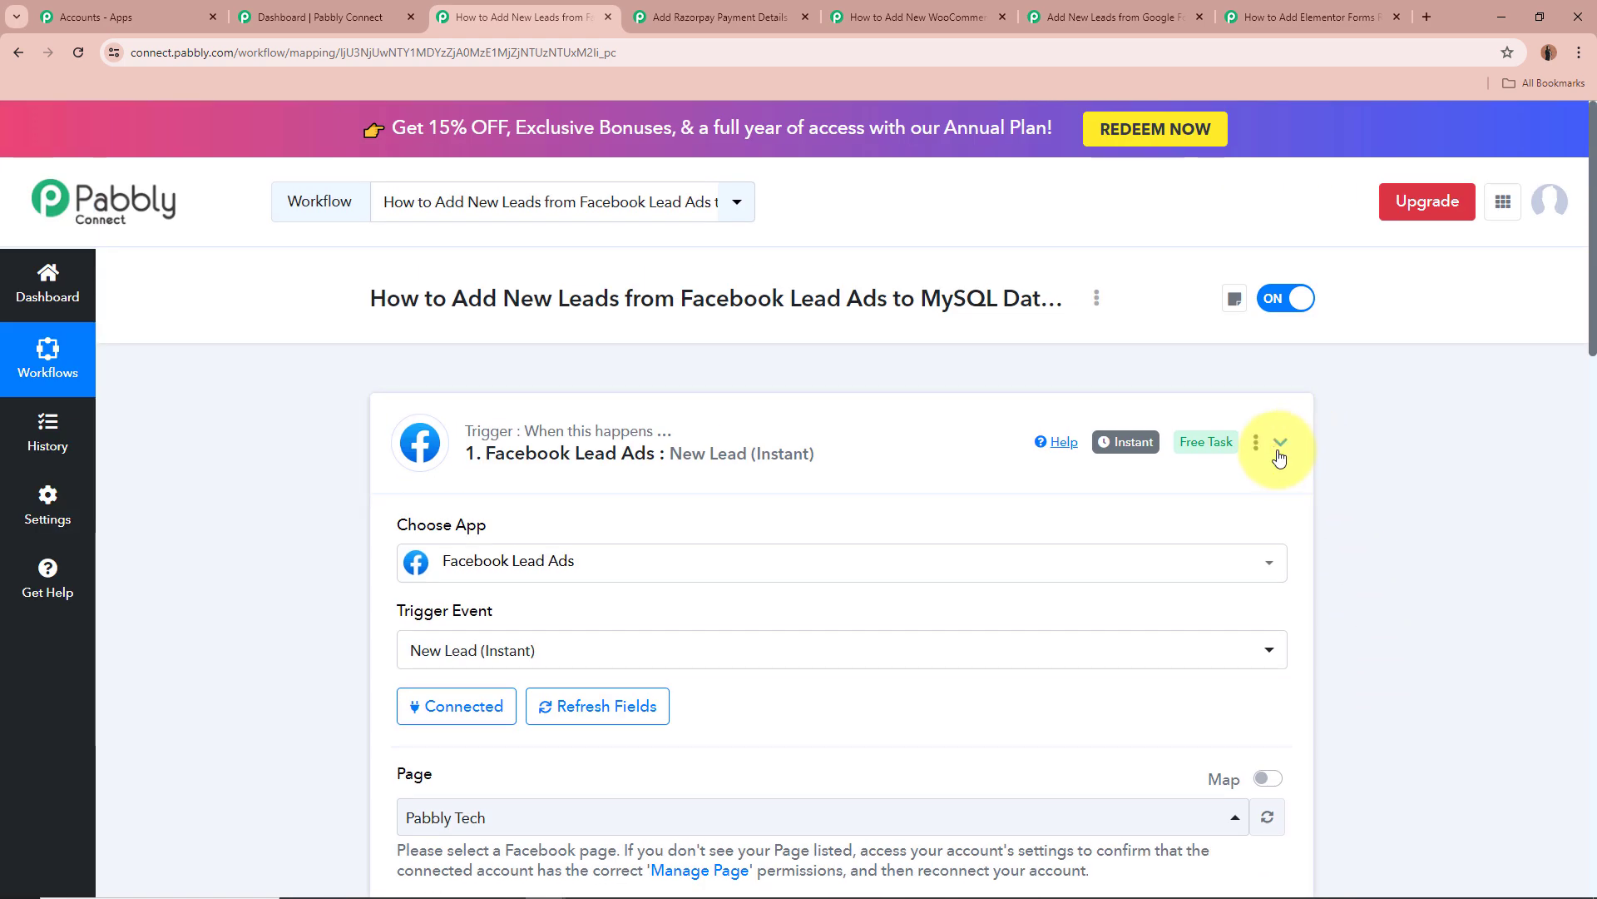
click(1280, 442)
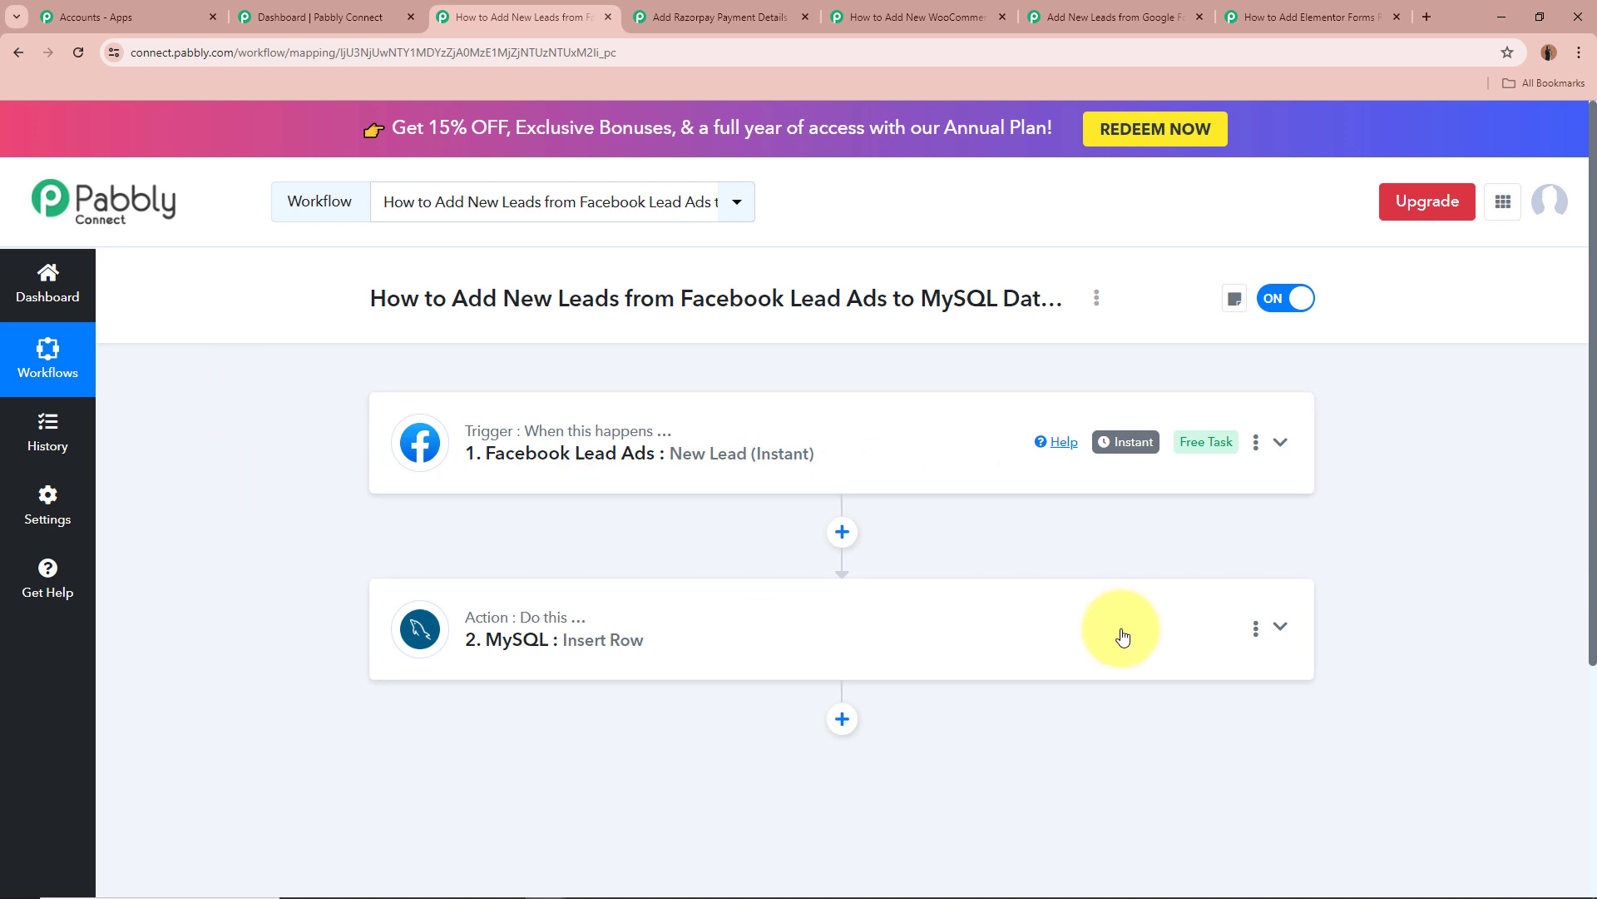
Expand the MySQL Insert Row step, keep Facebook_Lead as the table, and review the name, email and phone mappings.
click(1292, 632)
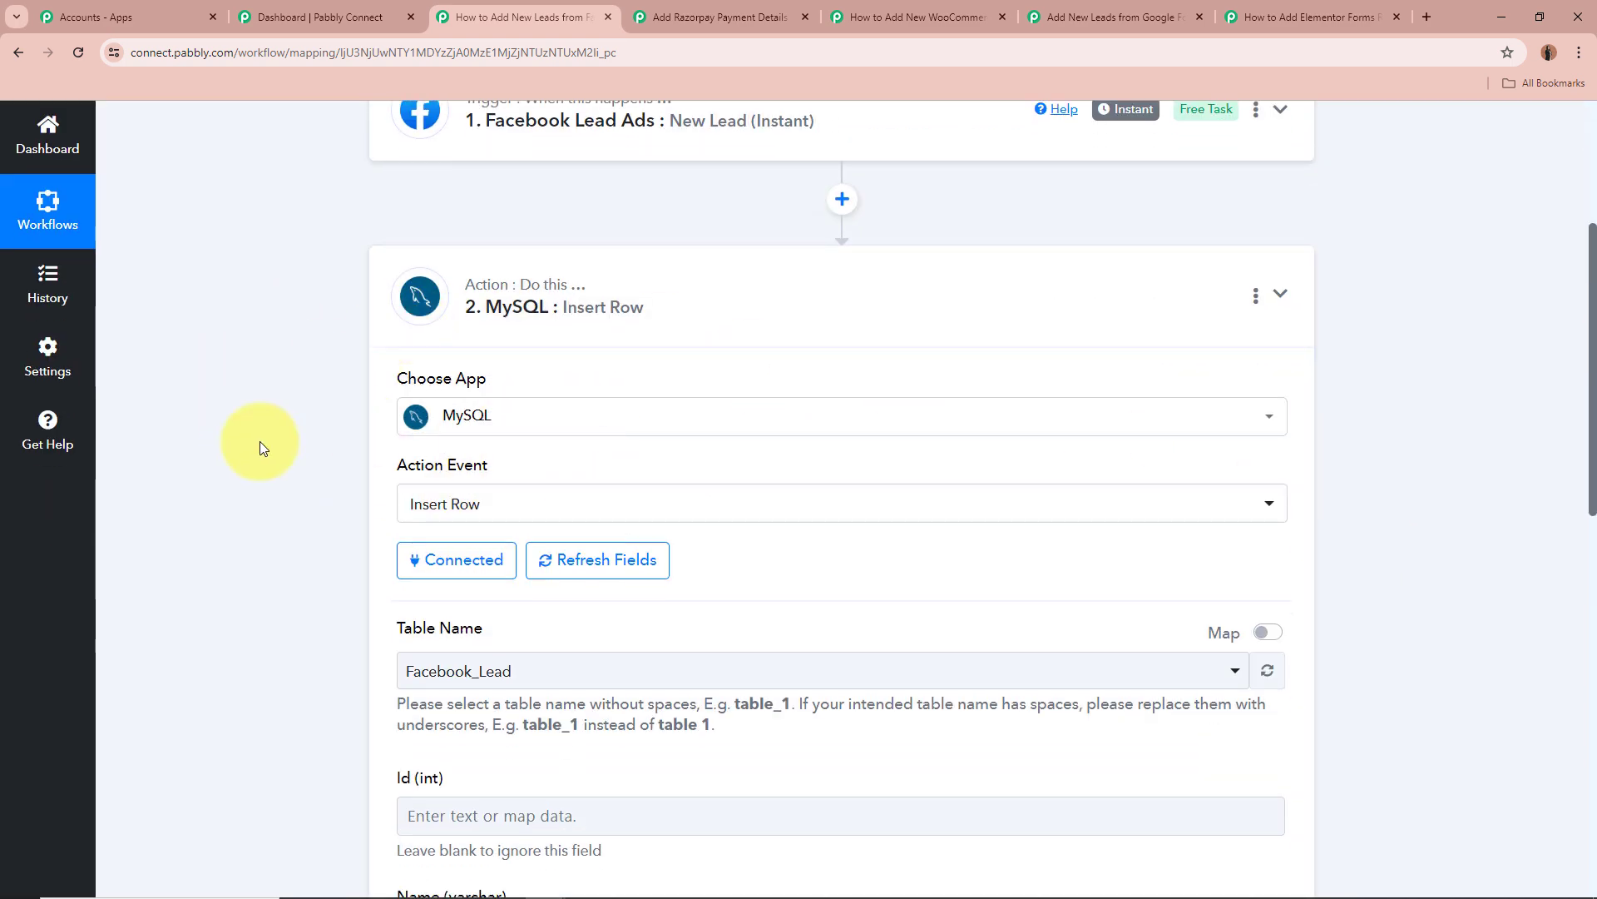
scroll(260, 447, down, 3)
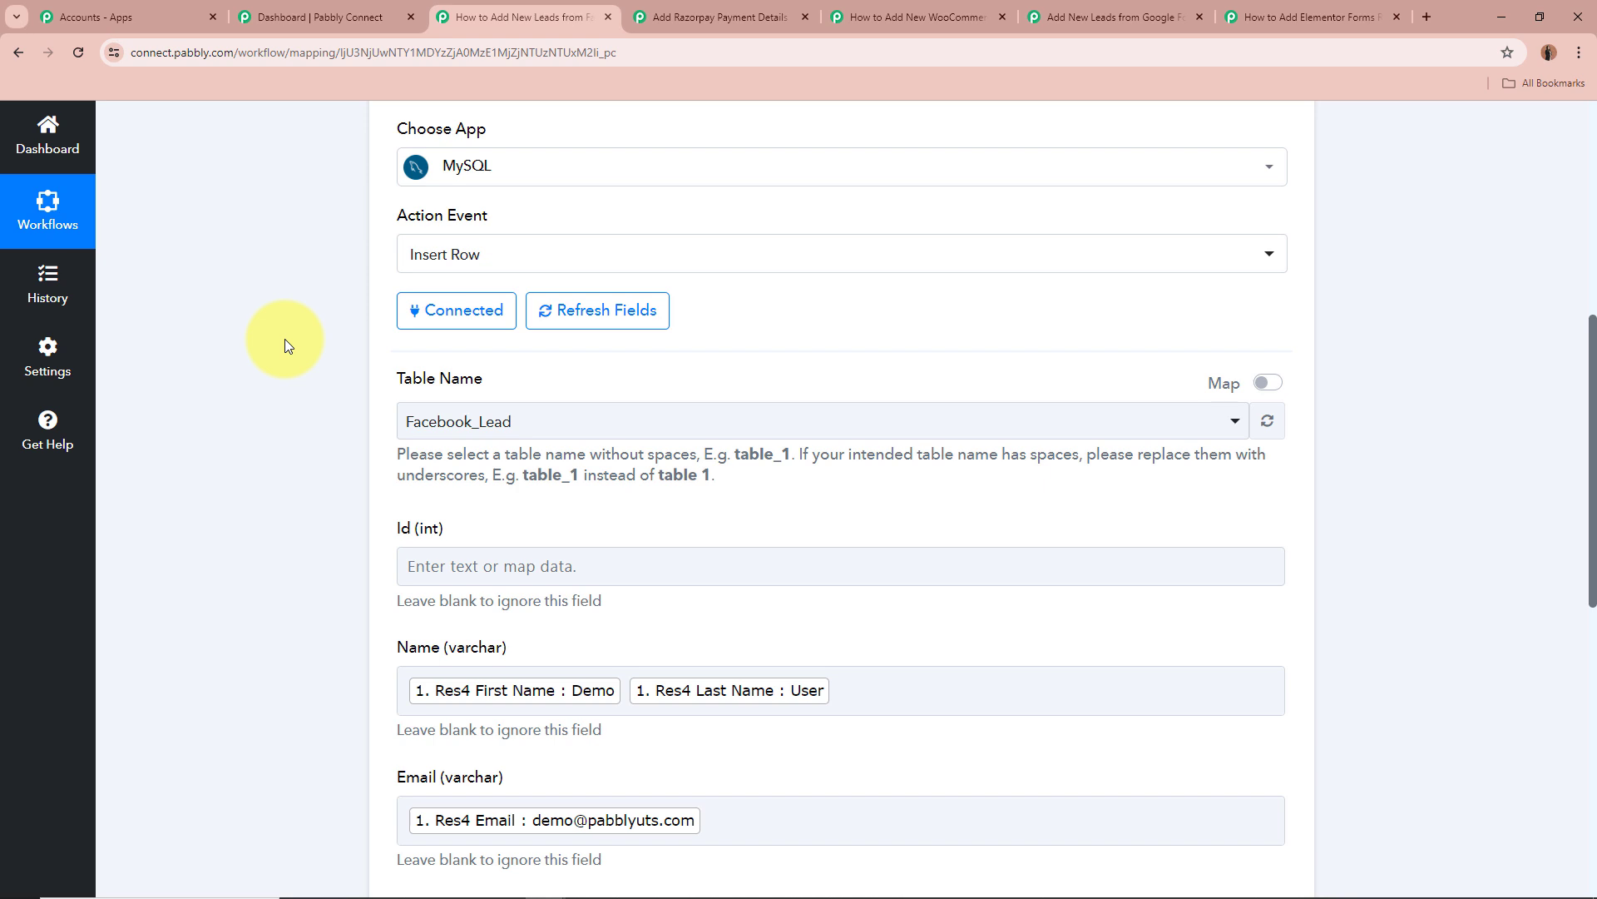
click(599, 424)
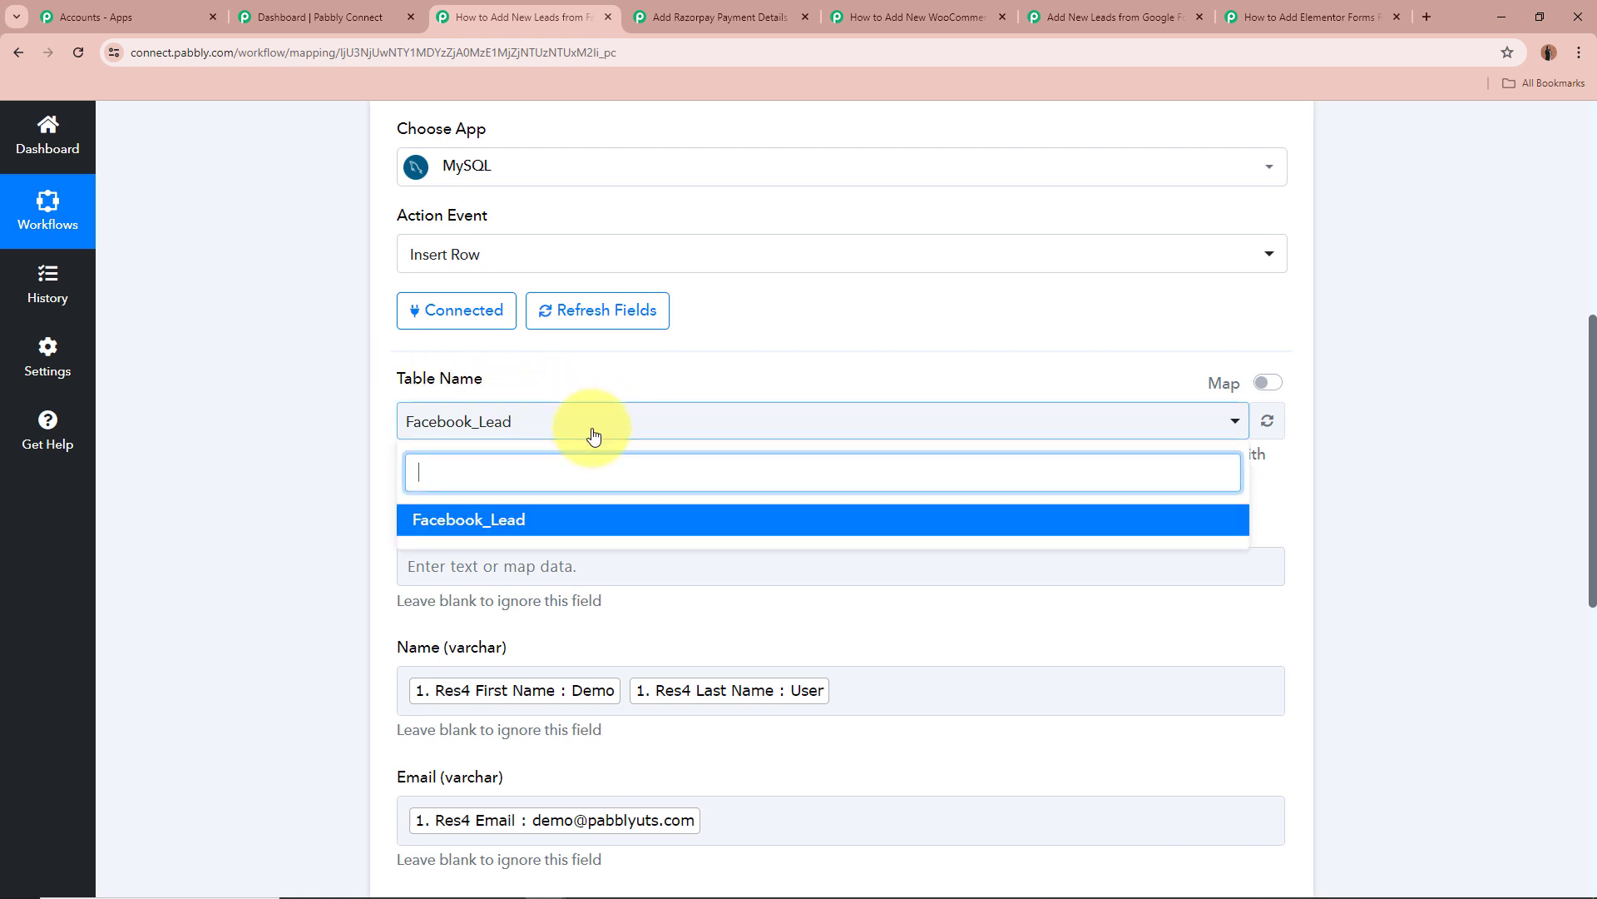
click(533, 526)
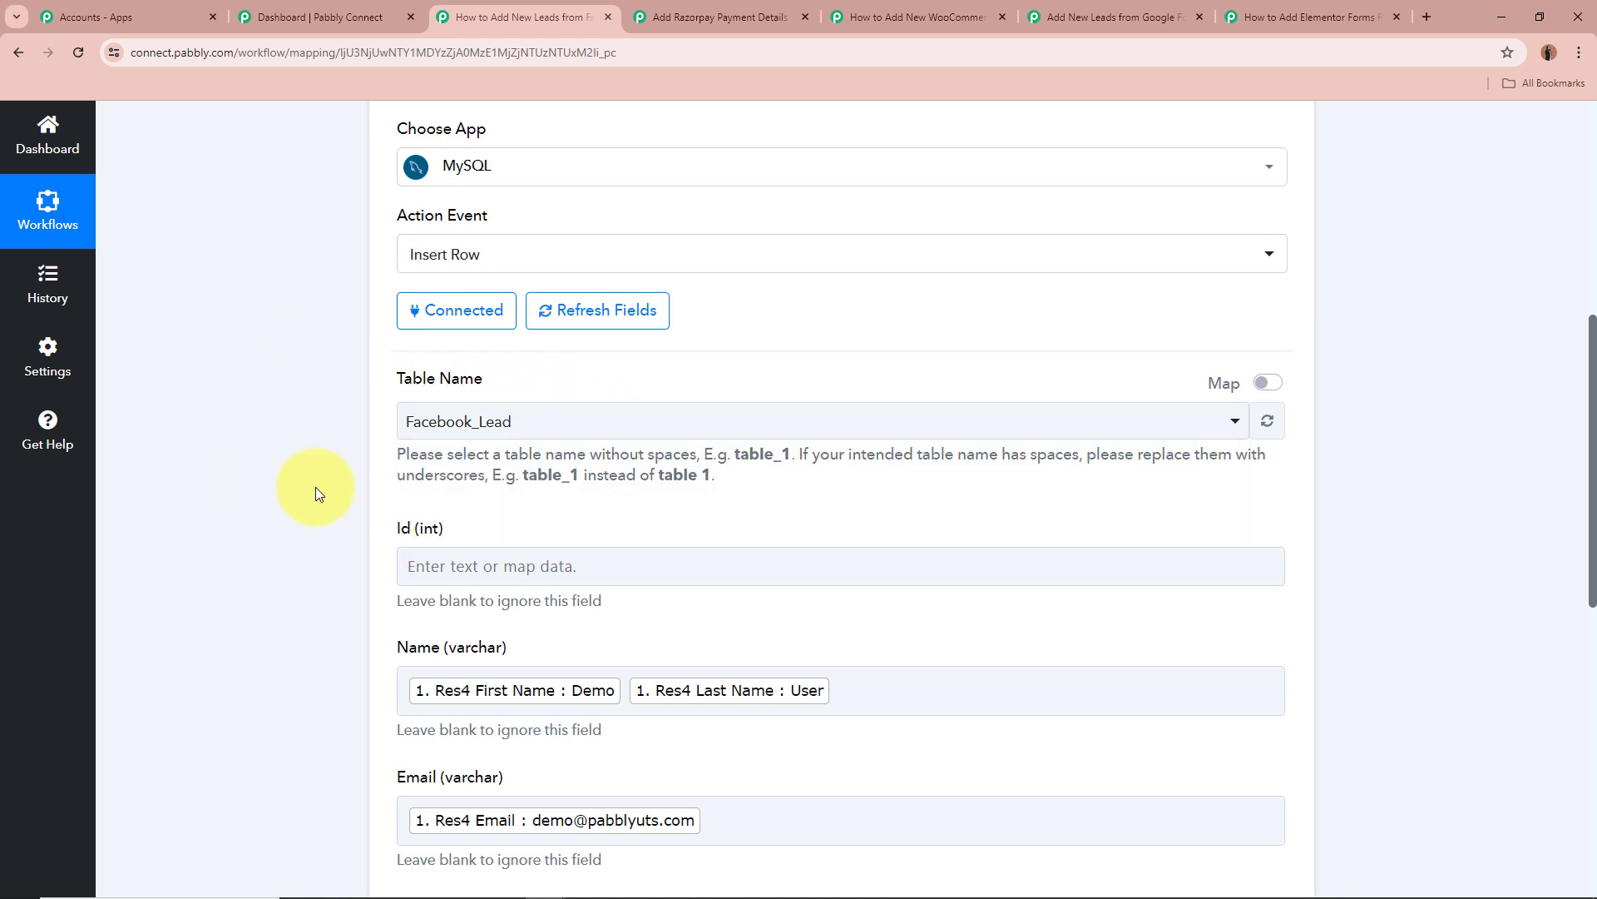
scroll(409, 411, down, 3)
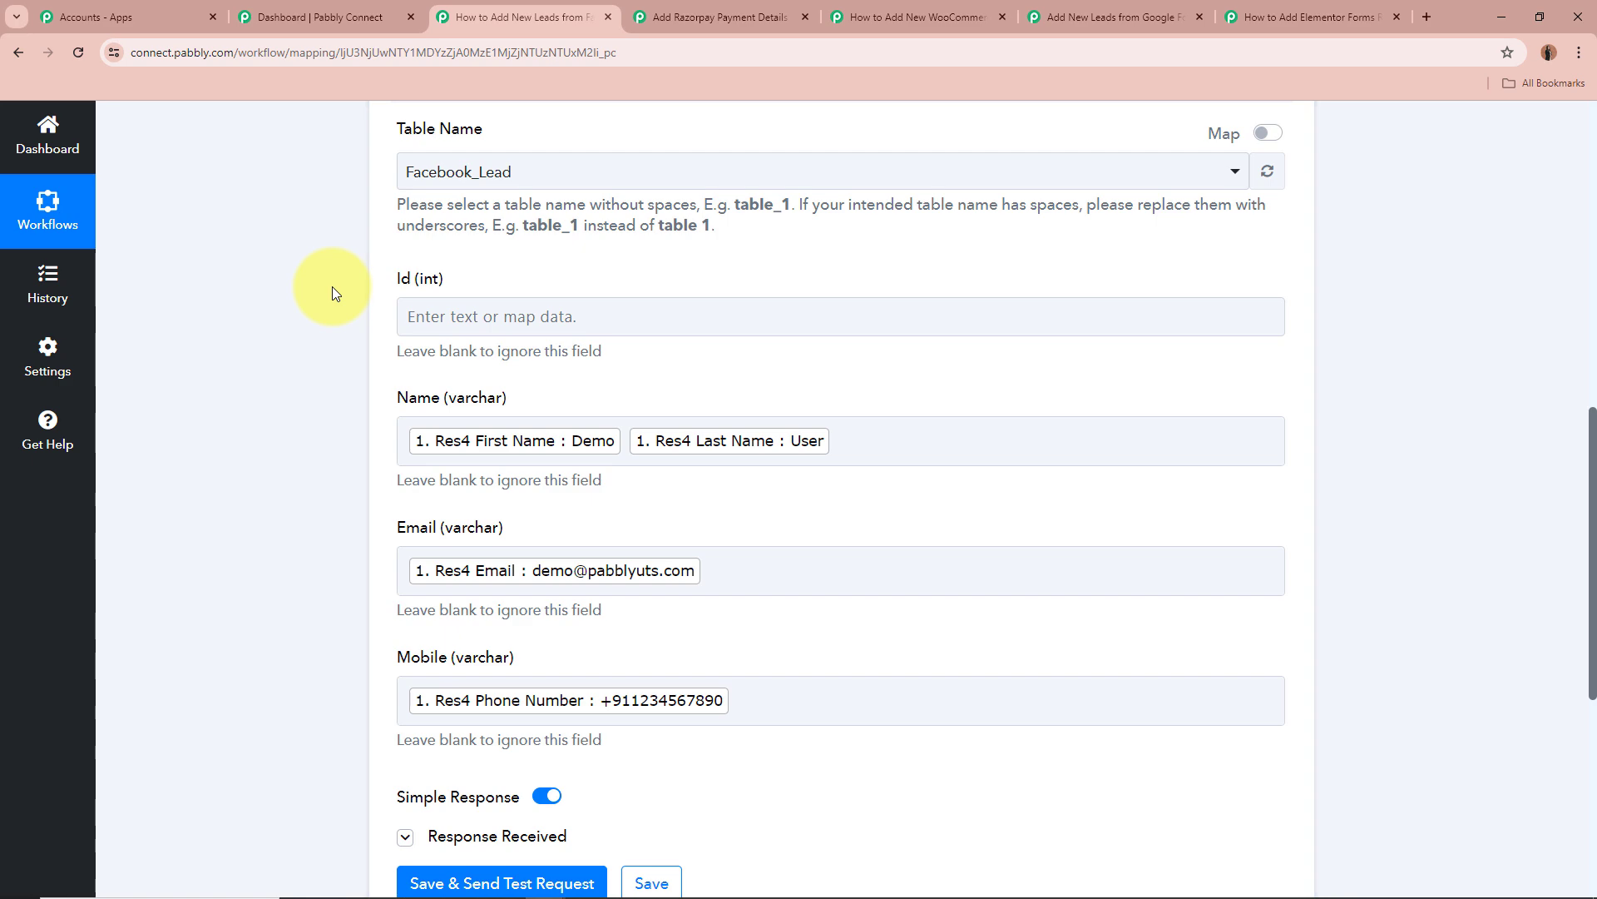
scroll(332, 286, up, 9)
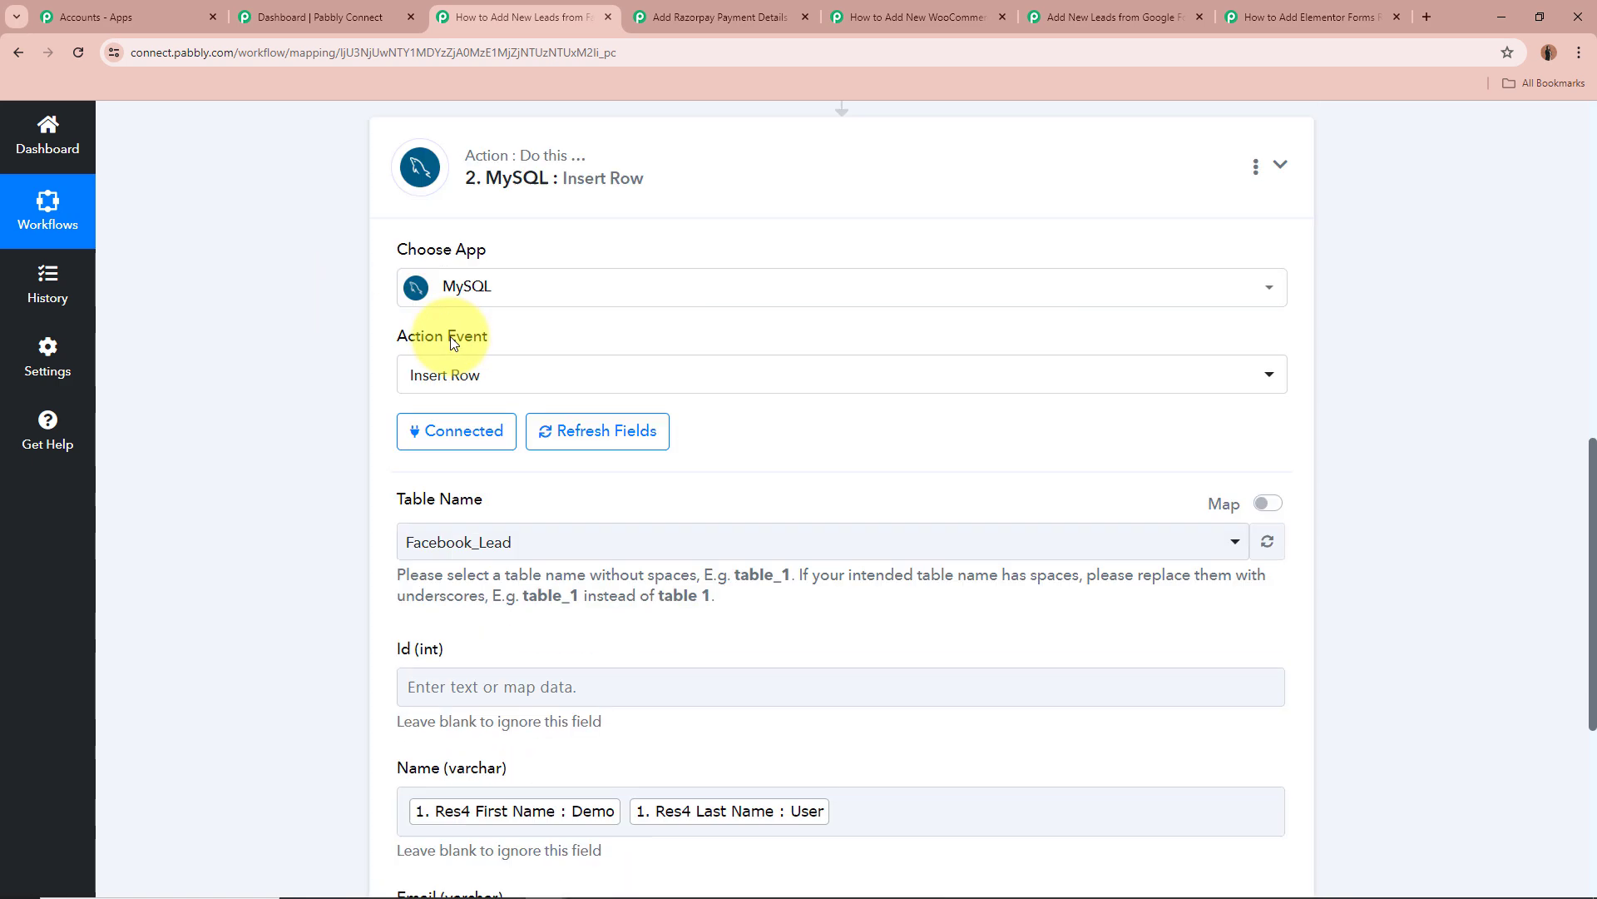
scroll(332, 375, down, 12)
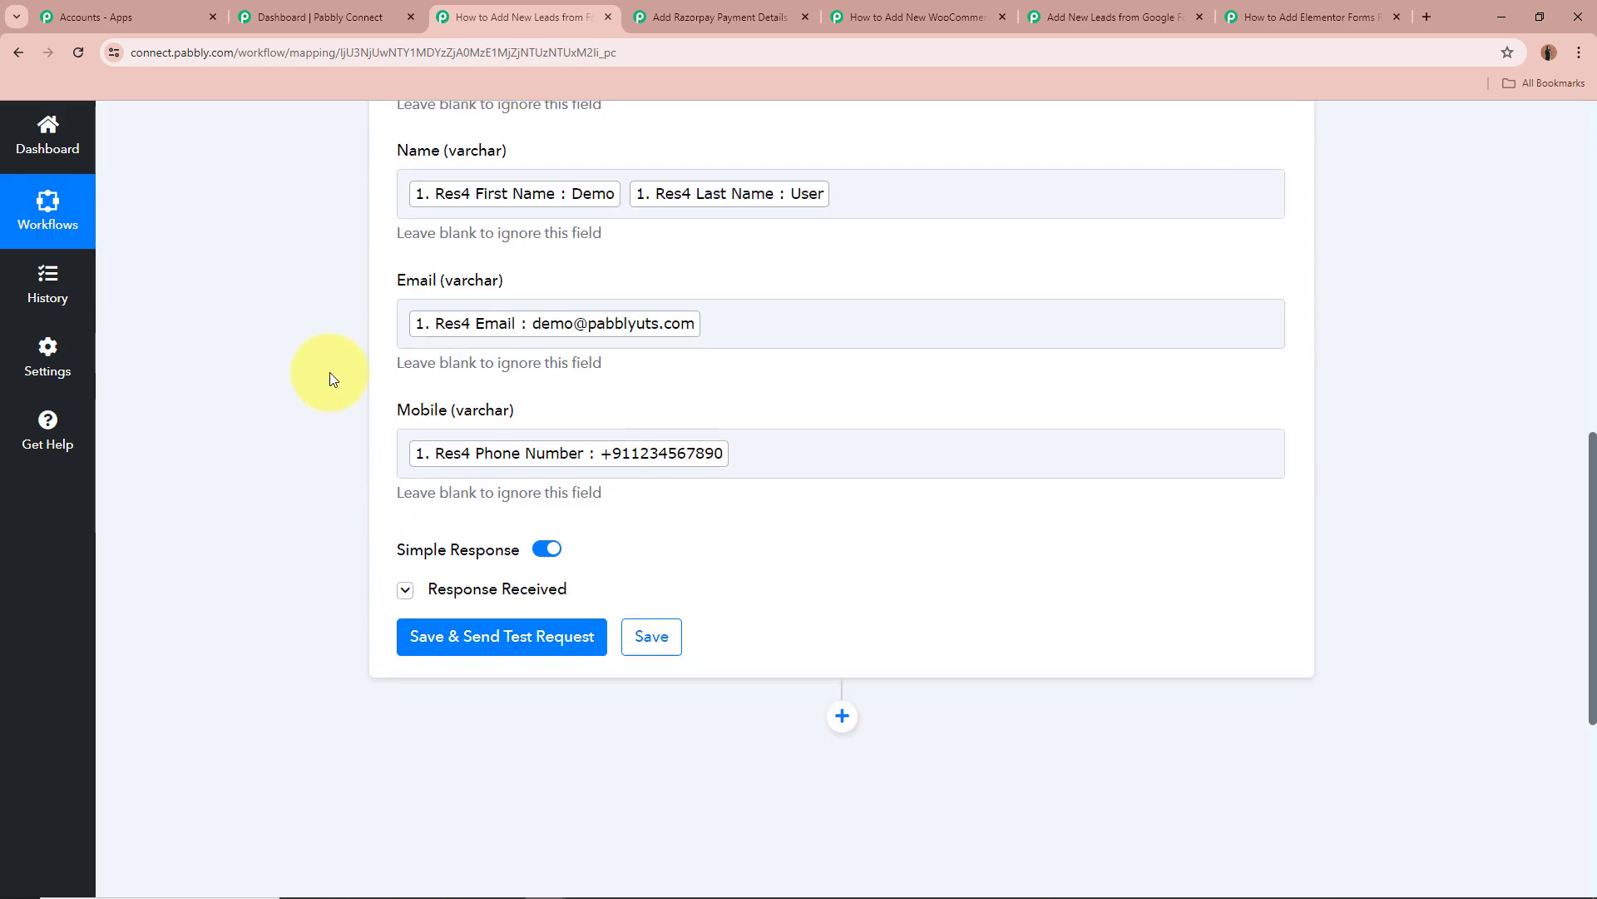
scroll(732, 371, up, 2)
click(919, 350)
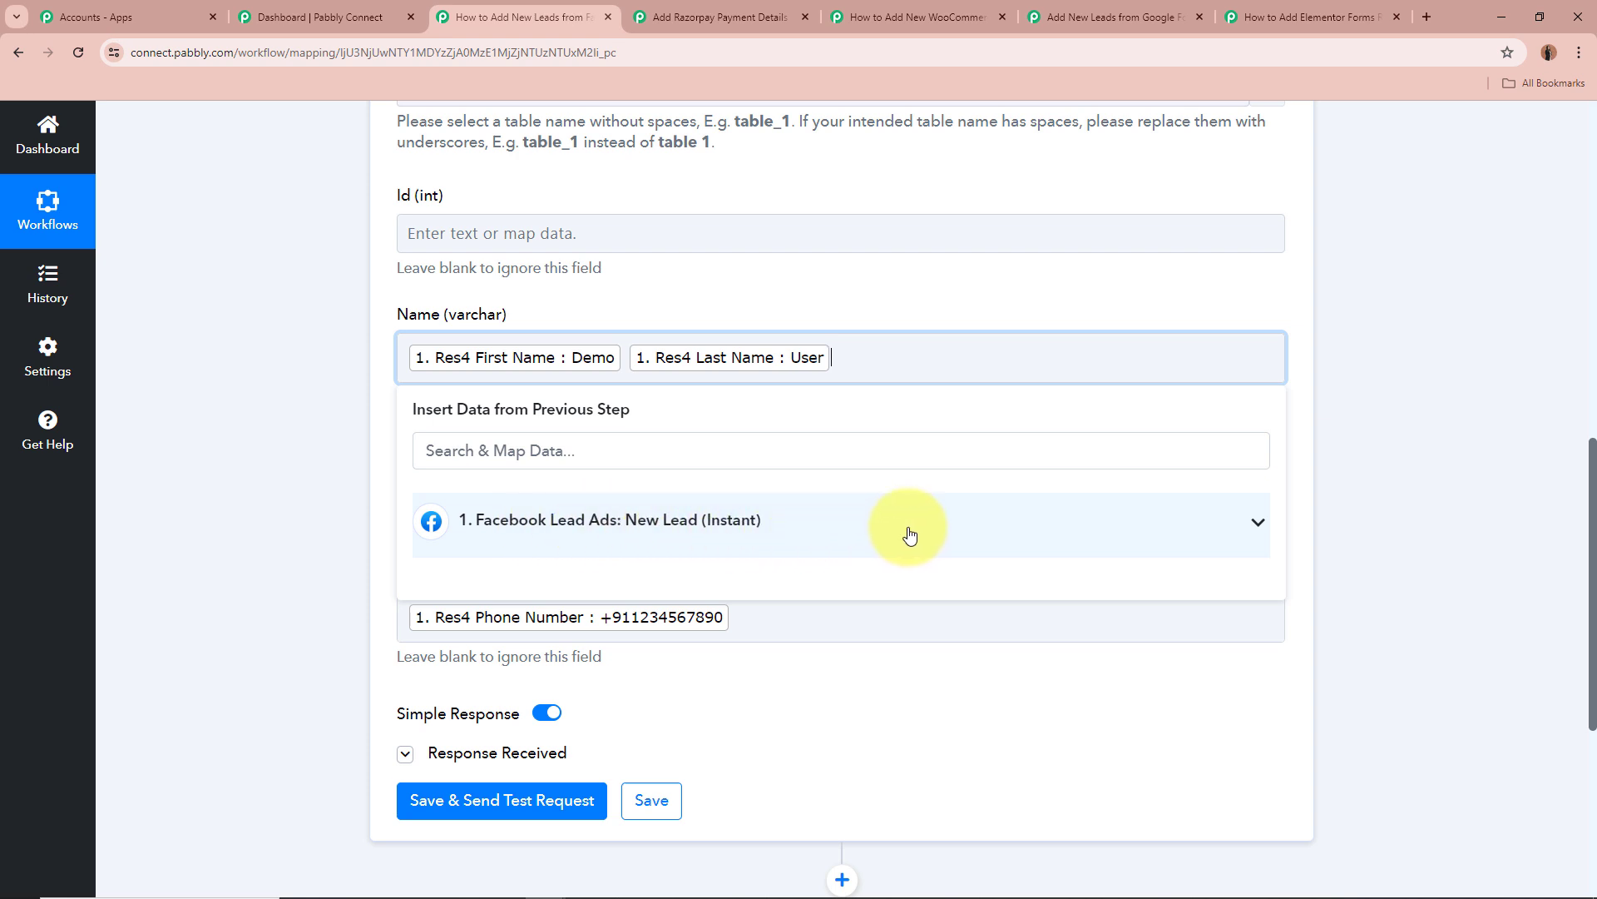
click(1196, 531)
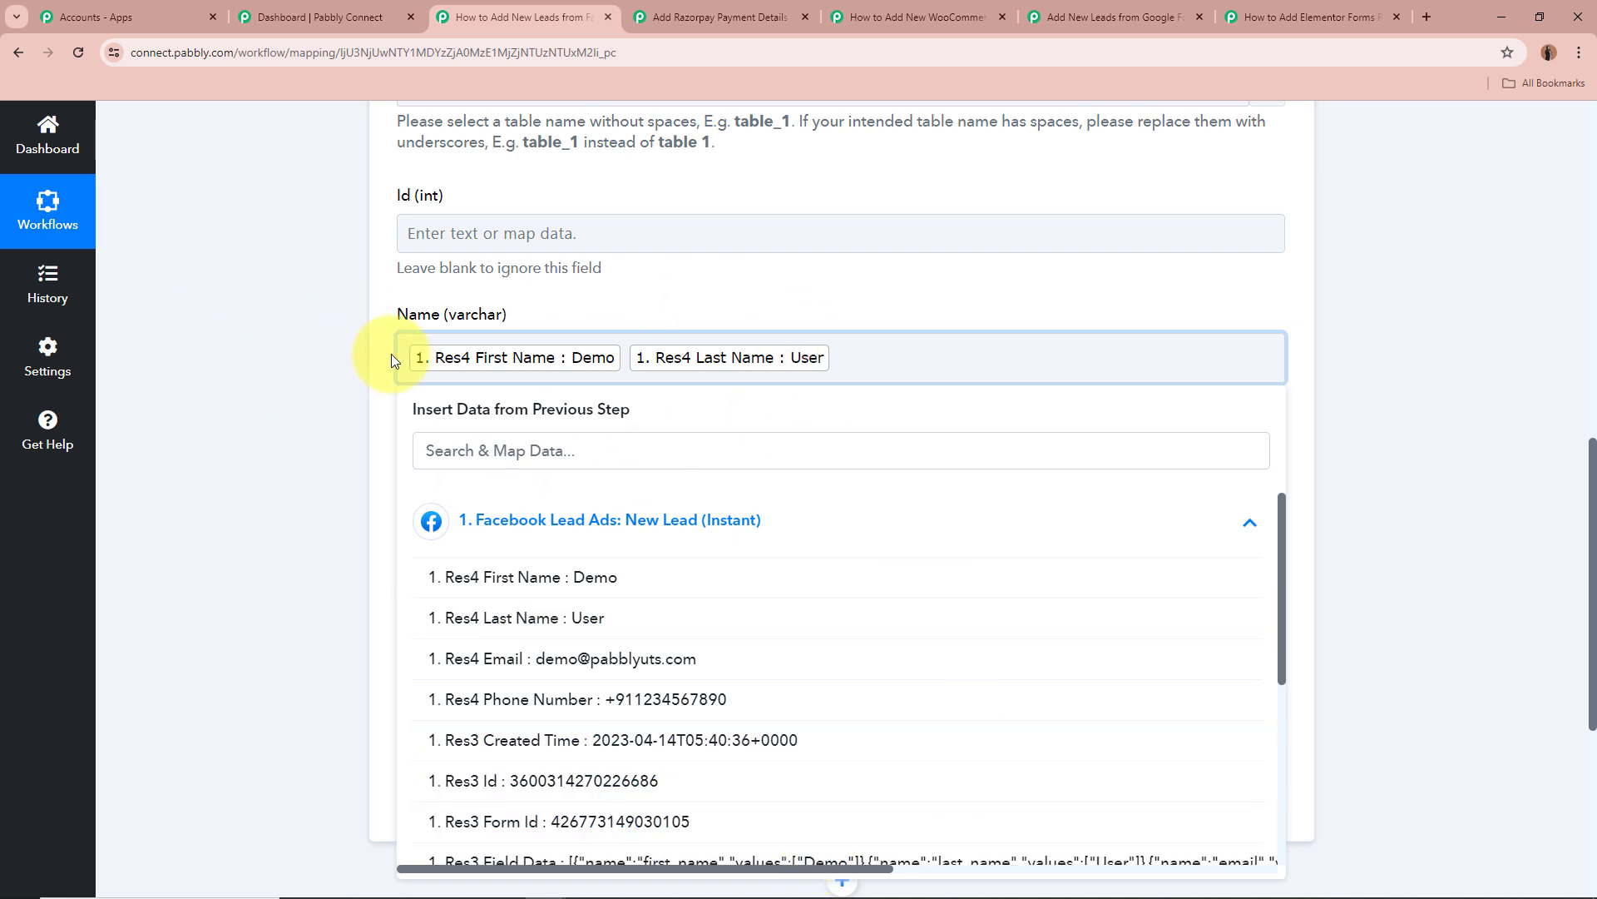
click(585, 578)
click(582, 618)
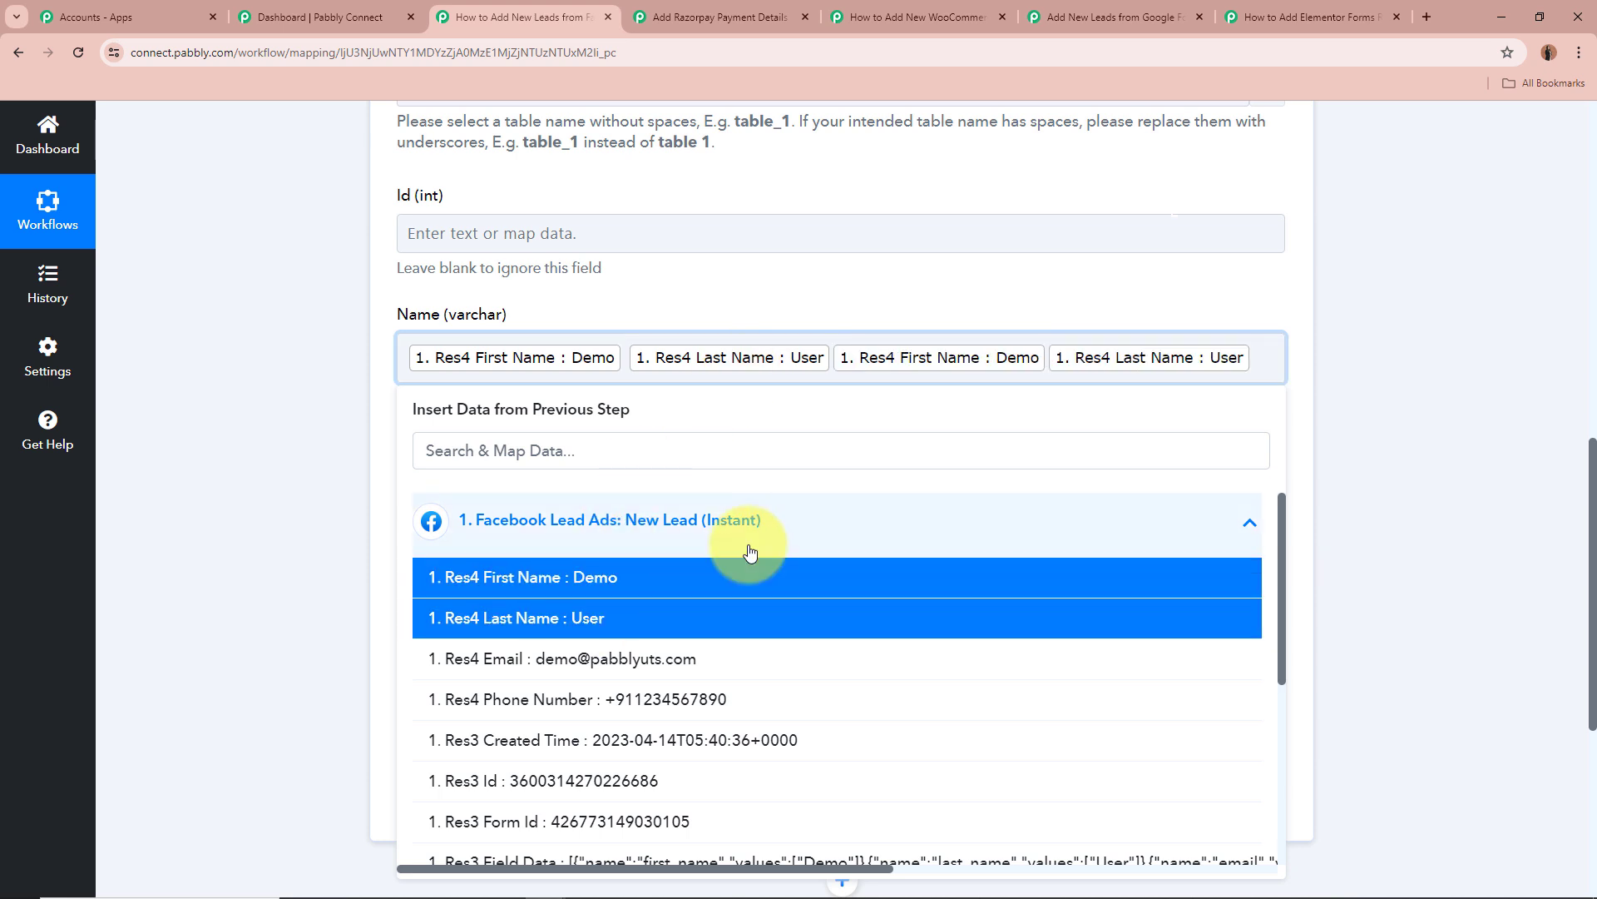
key(BackSpace)
key(BackSpace)
click(239, 428)
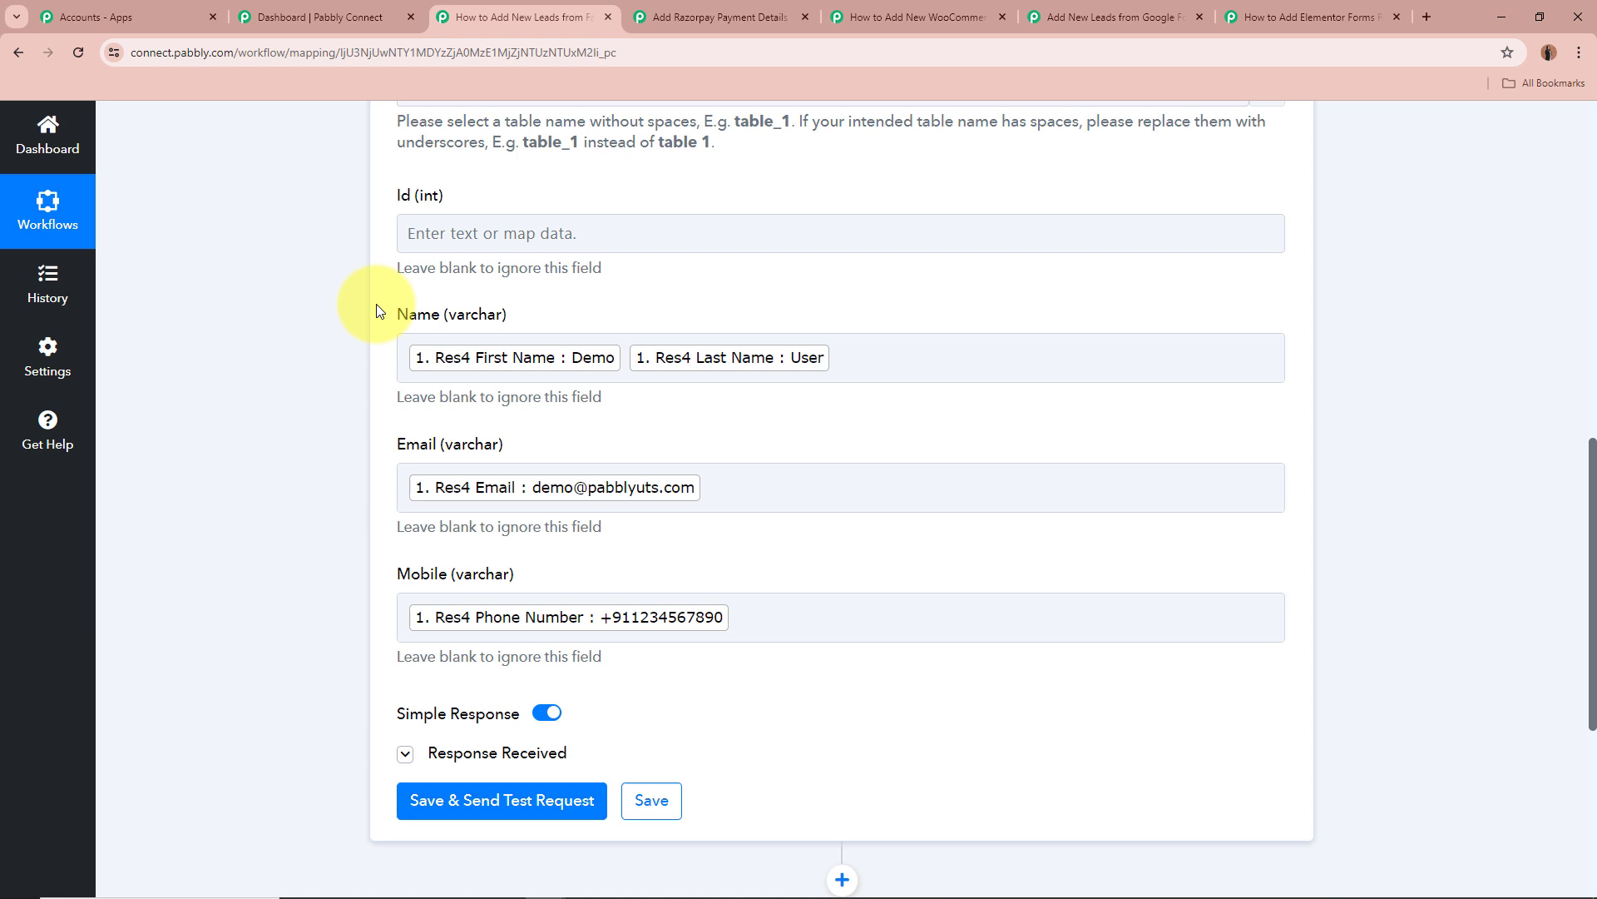
Expand the MySQL test response and check Status success with Data Inserted Id 3.
scroll(376, 310, down, 3)
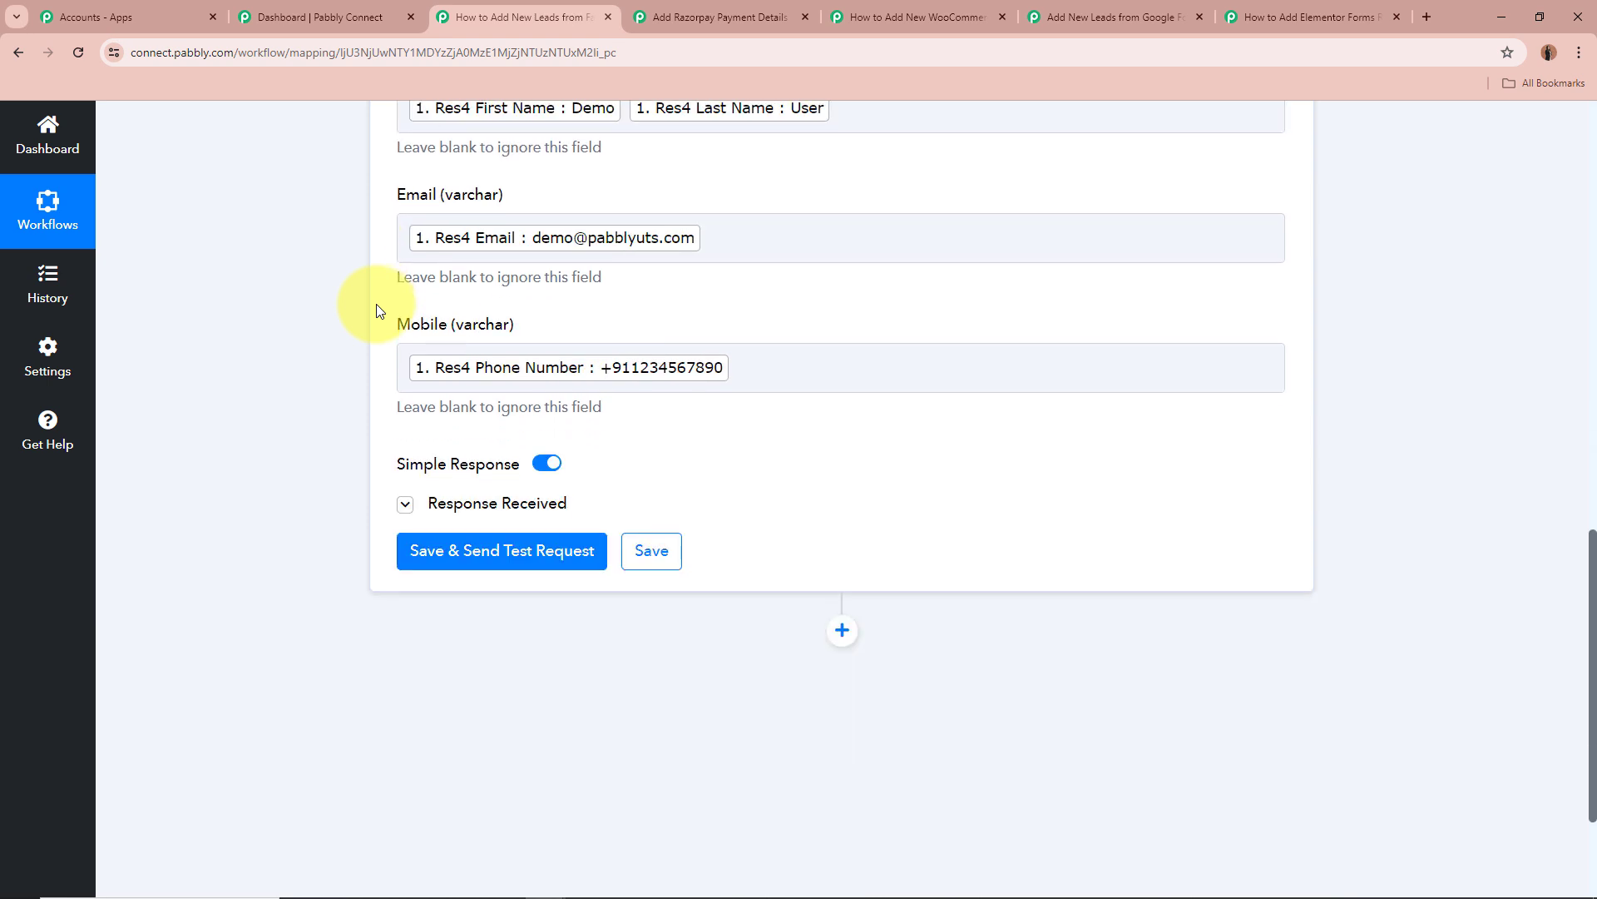
scroll(255, 306, up, 2)
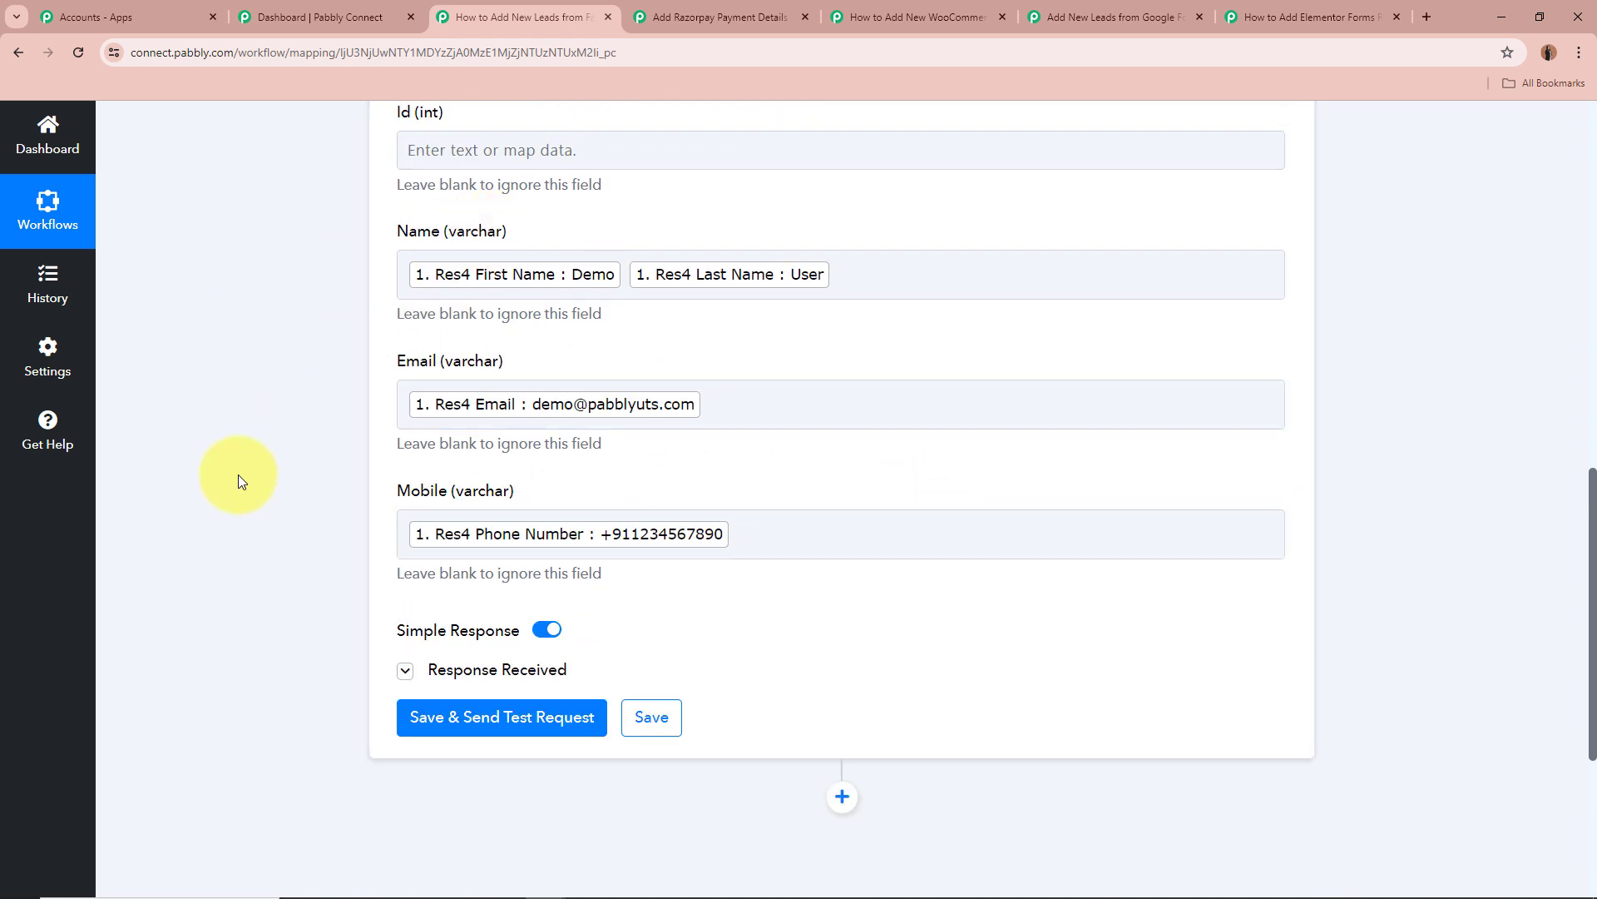
scroll(238, 475, down, 3)
click(405, 421)
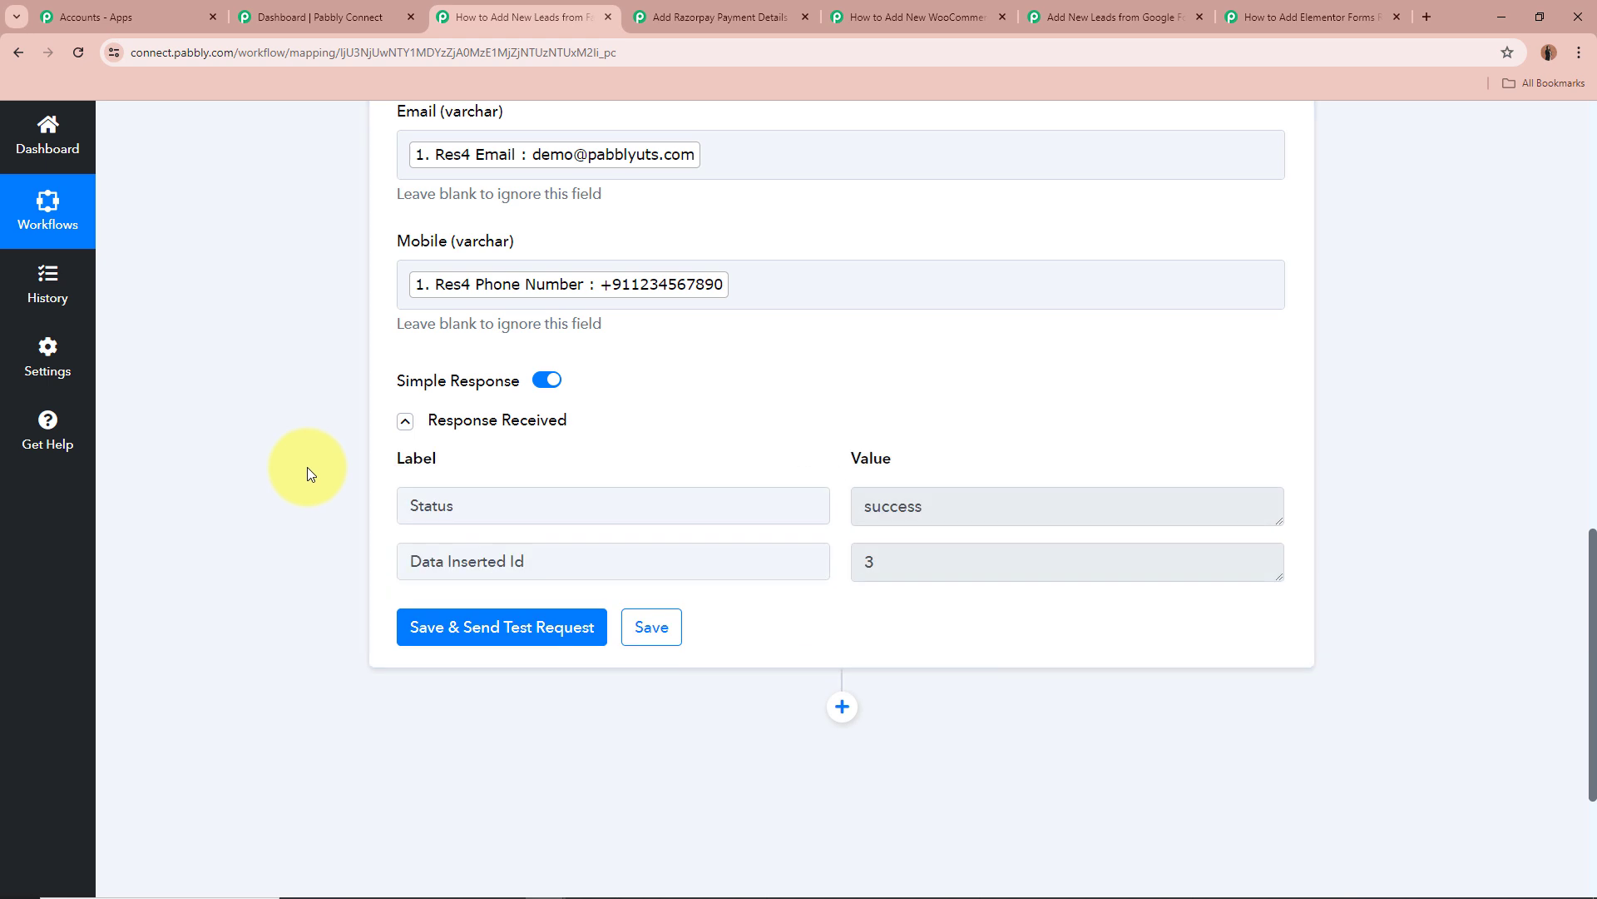
click(499, 508)
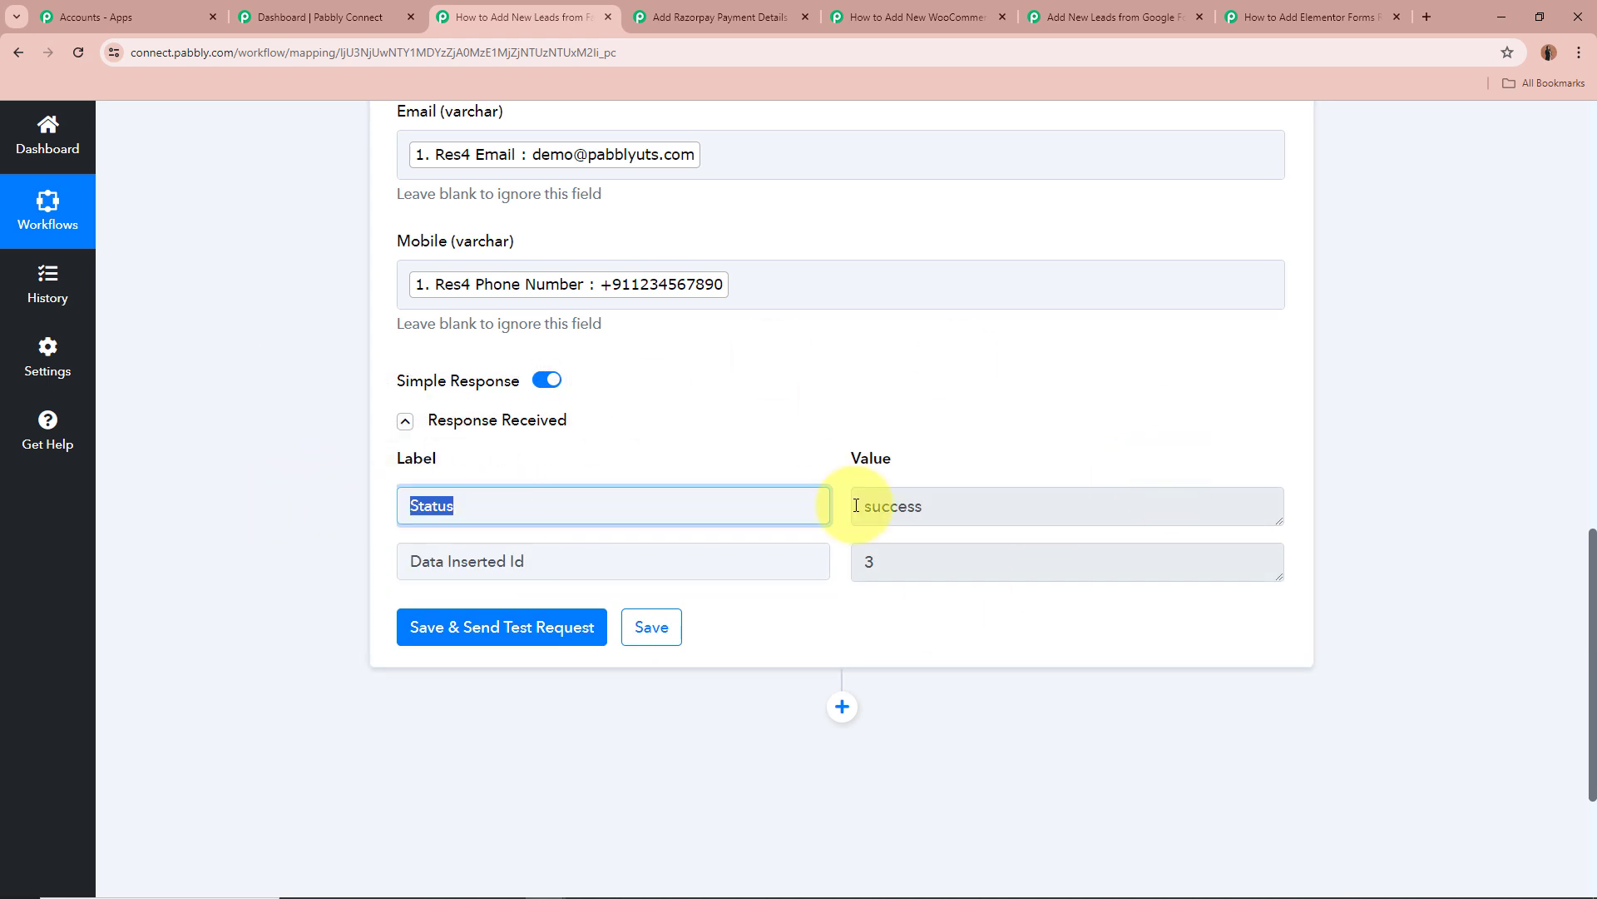
click(857, 503)
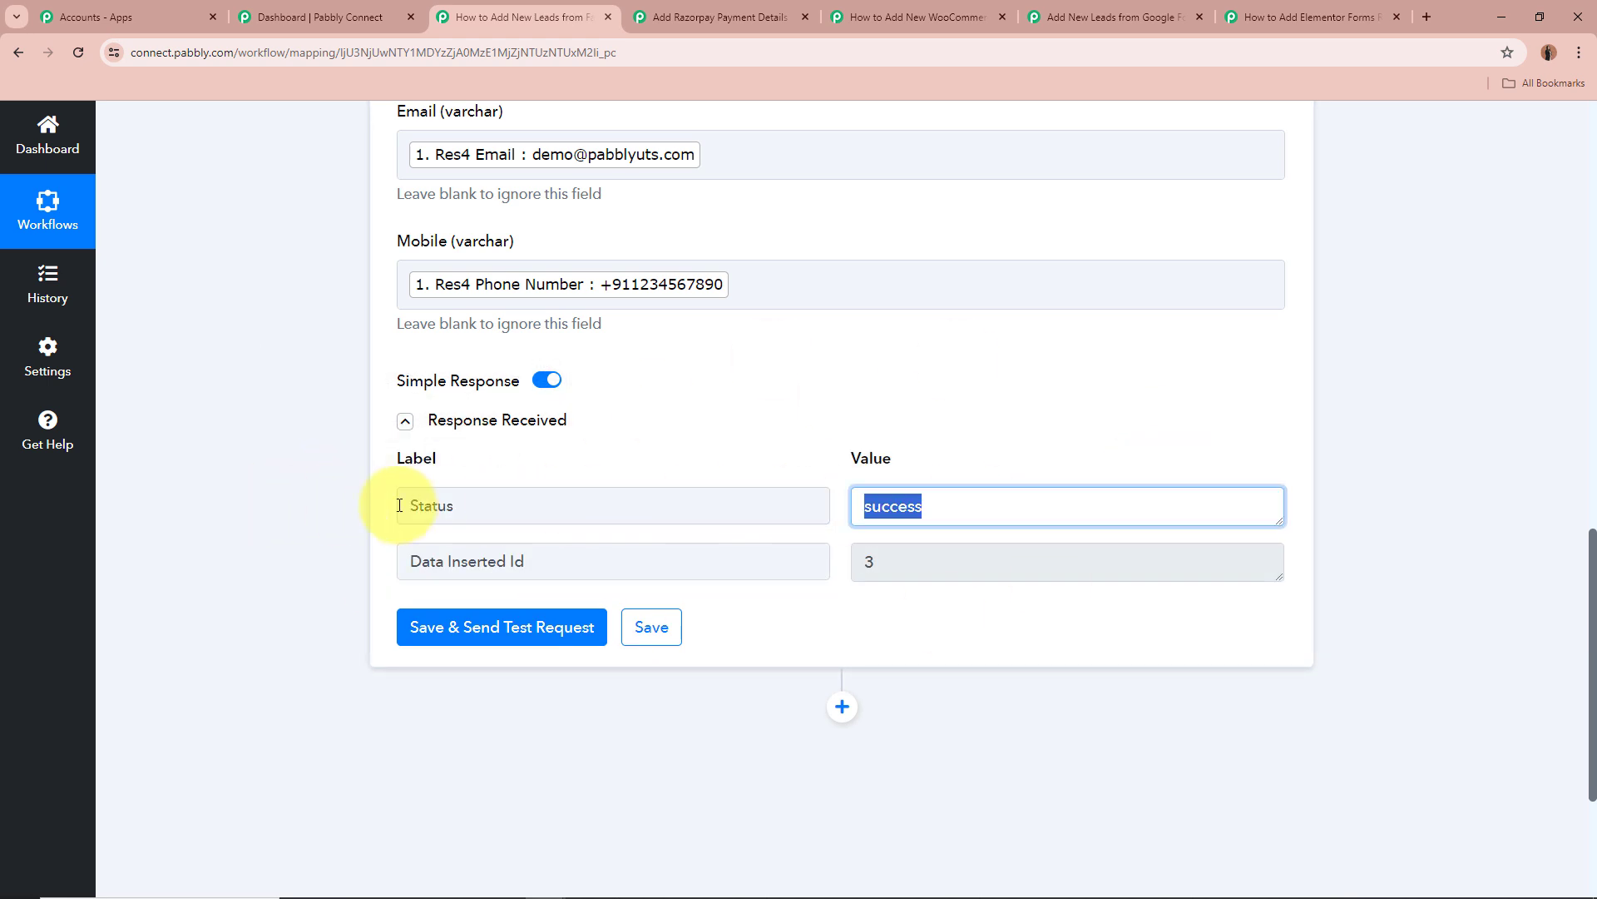
click(259, 526)
drag(610, 561, 230, 549)
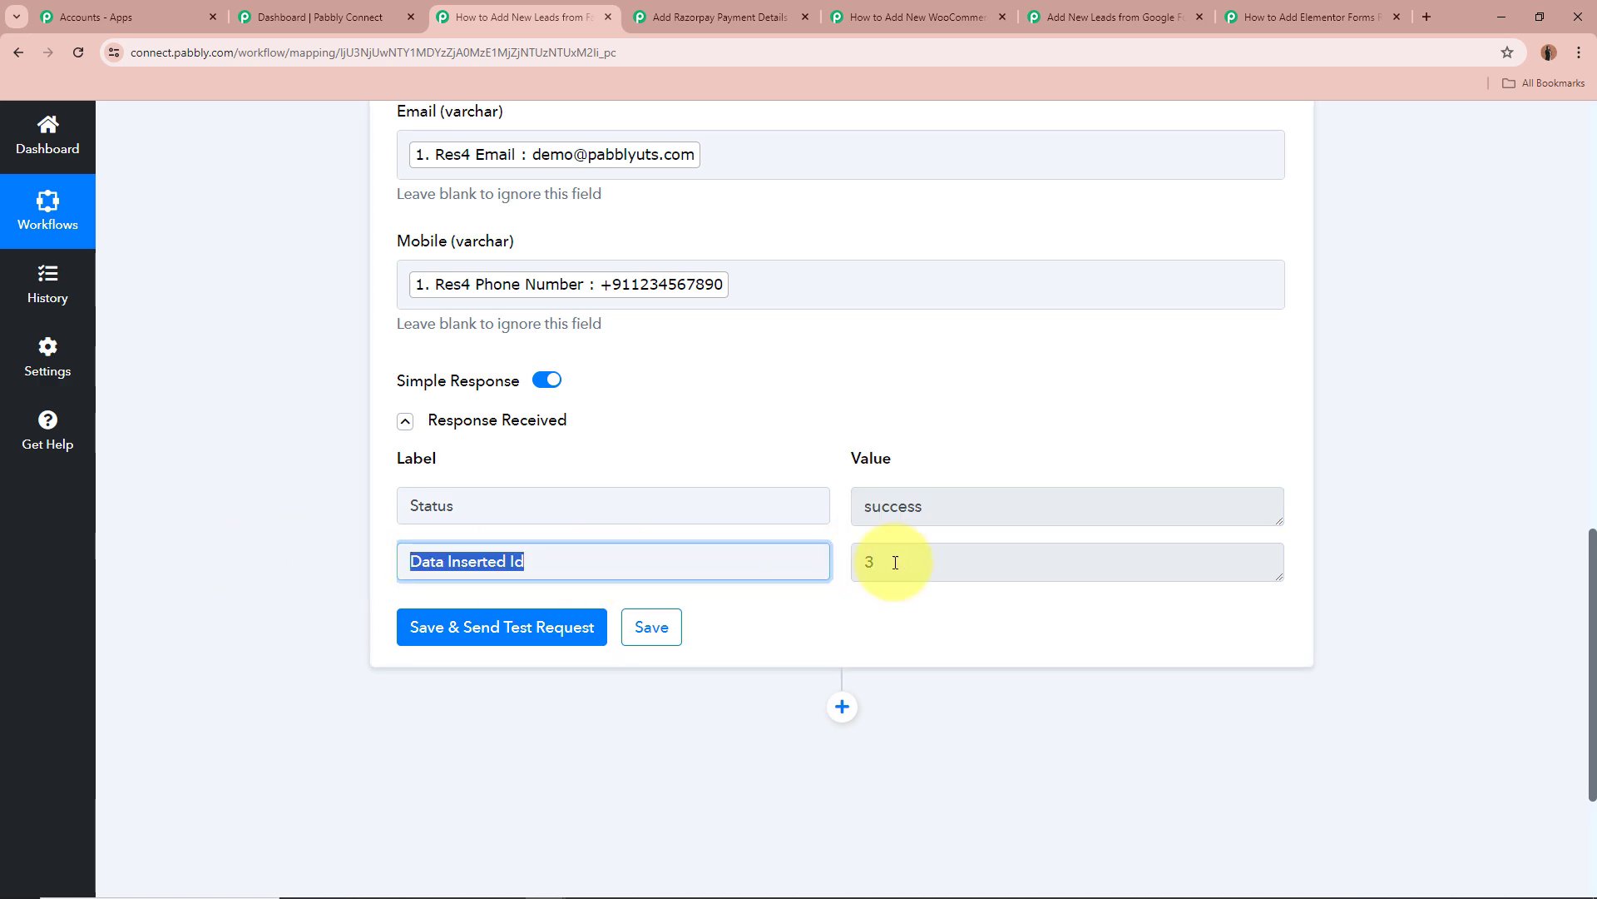
click(891, 562)
click(231, 524)
Collapse the MySQL Insert Row step back into the workflow overview.
scroll(211, 521, up, 3)
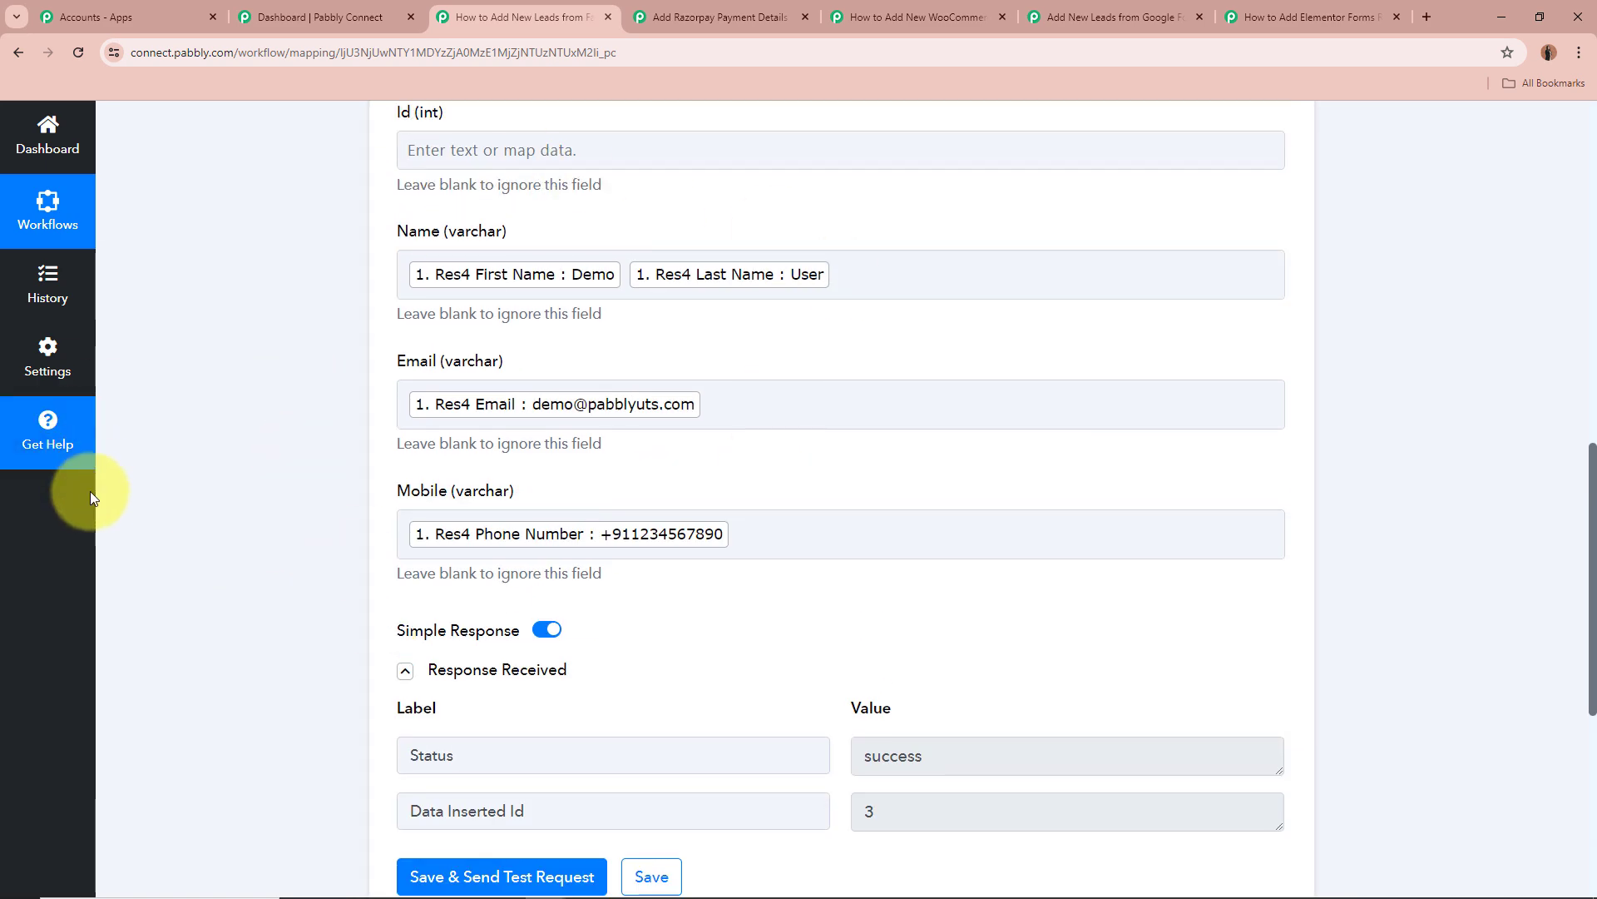
scroll(89, 512, down, 2)
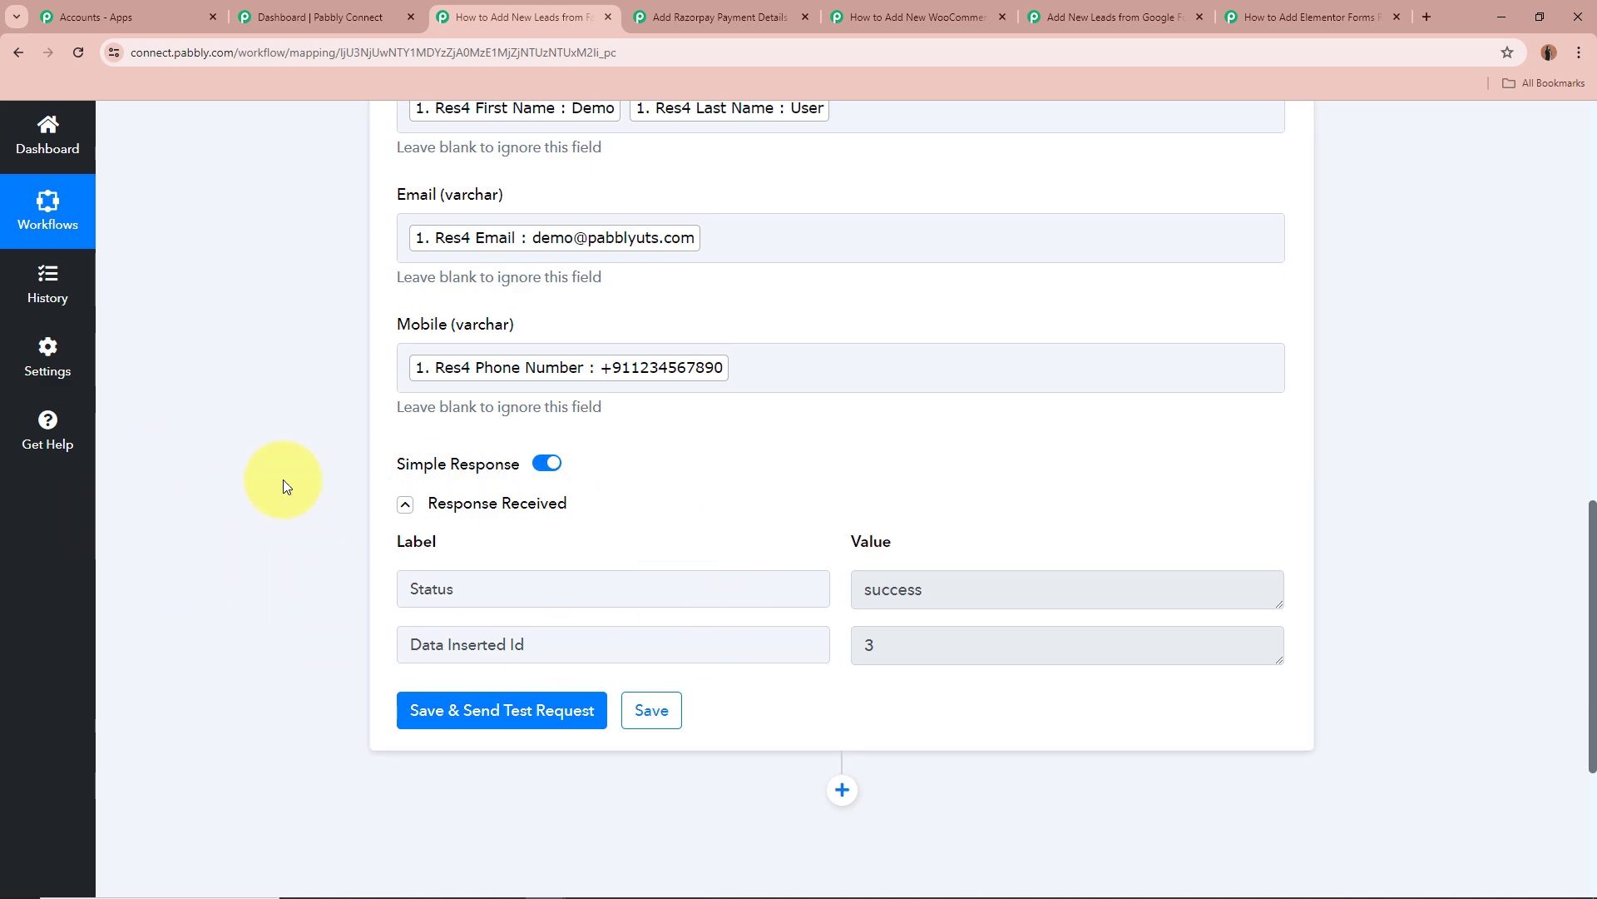
scroll(230, 472, up, 10)
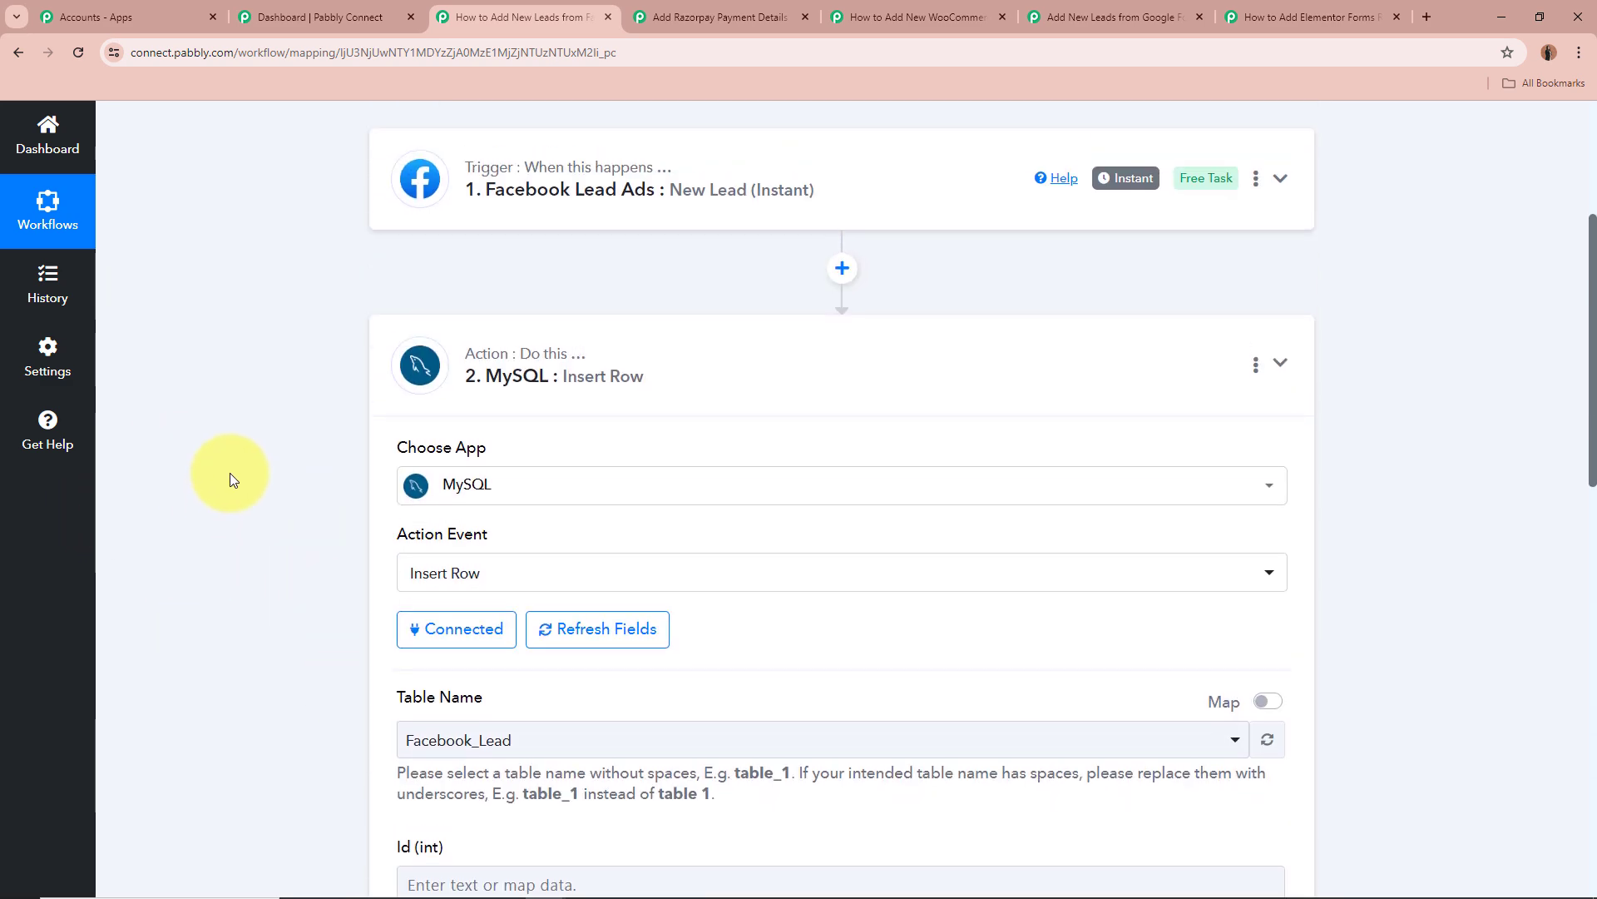
click(744, 460)
scroll(309, 483, up, 2)
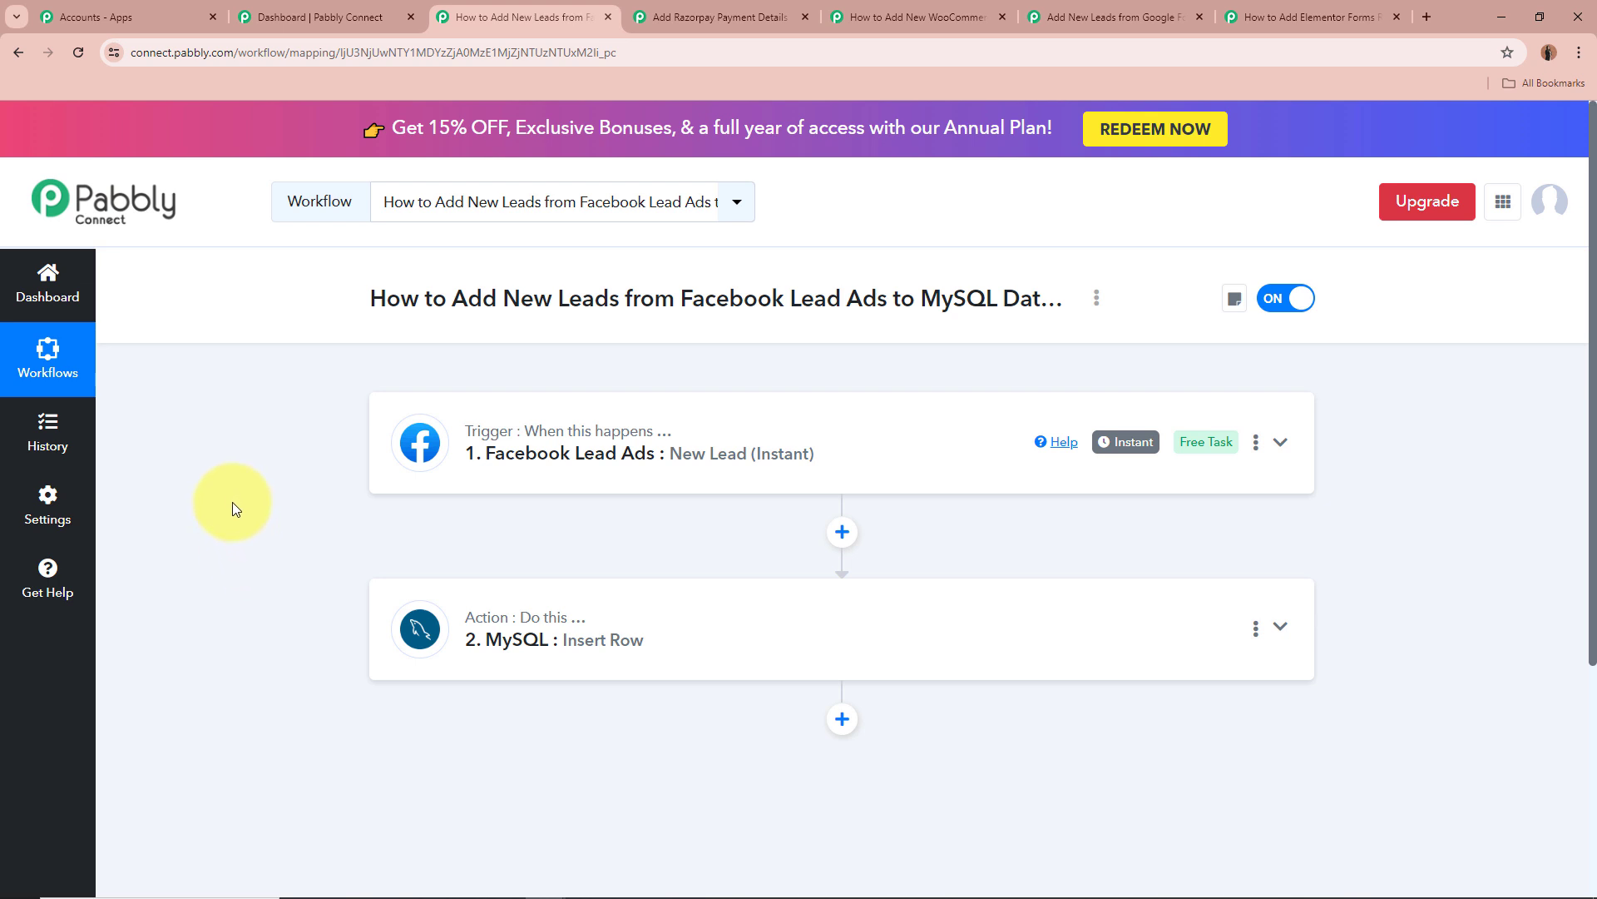
Switch to the Add Razorpay Payment Details in MySQL workflow and review its title.
click(714, 17)
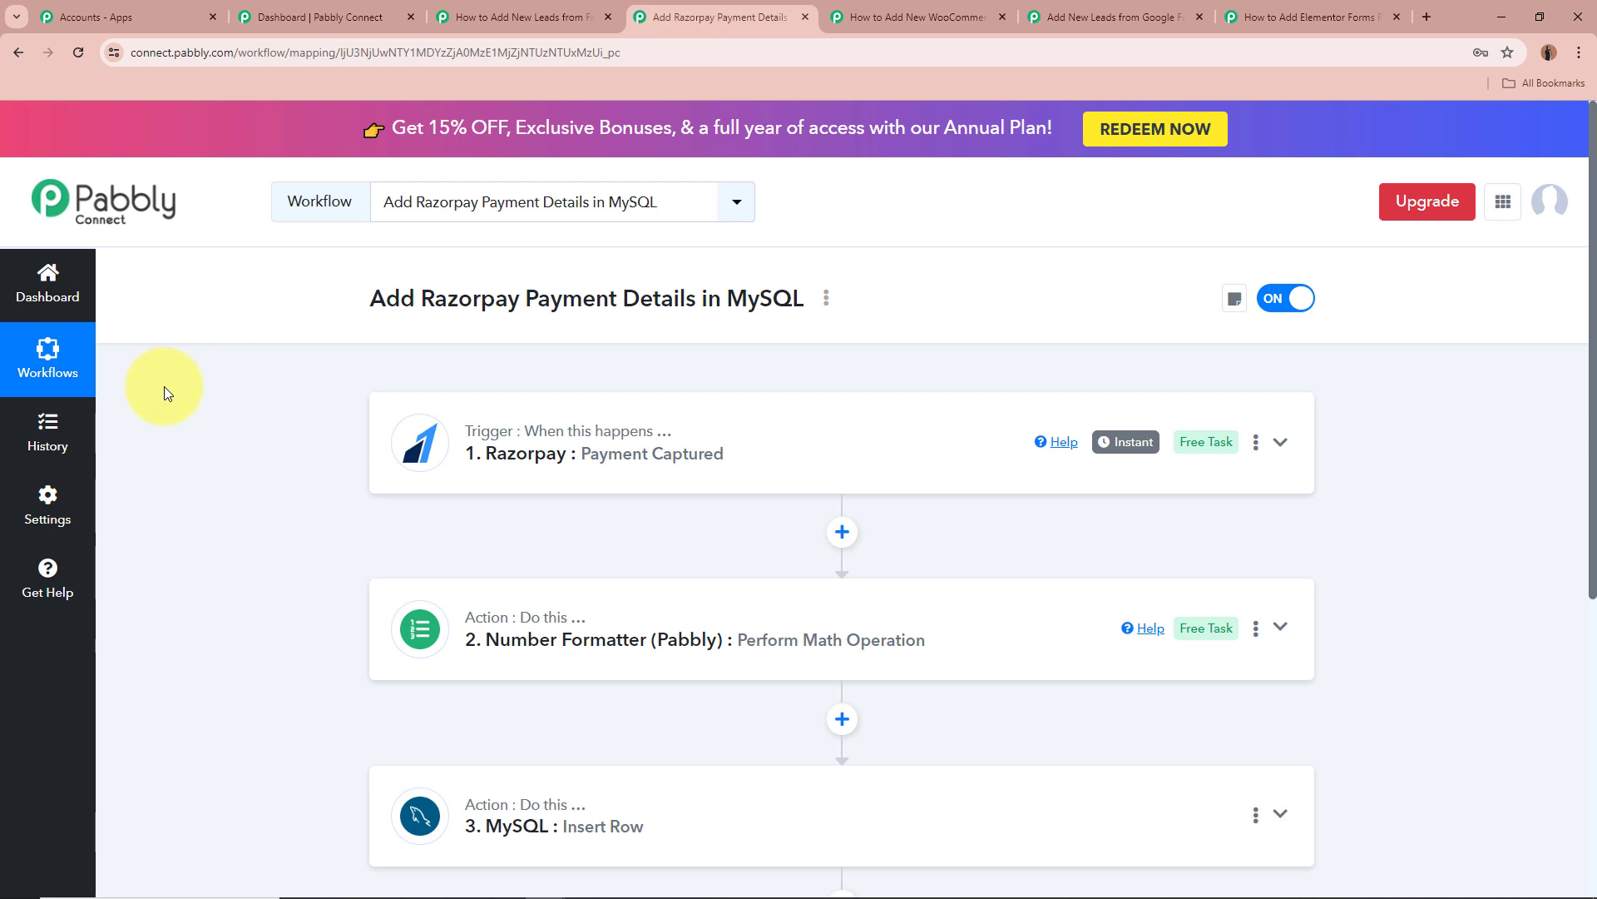
drag(348, 331, 841, 296)
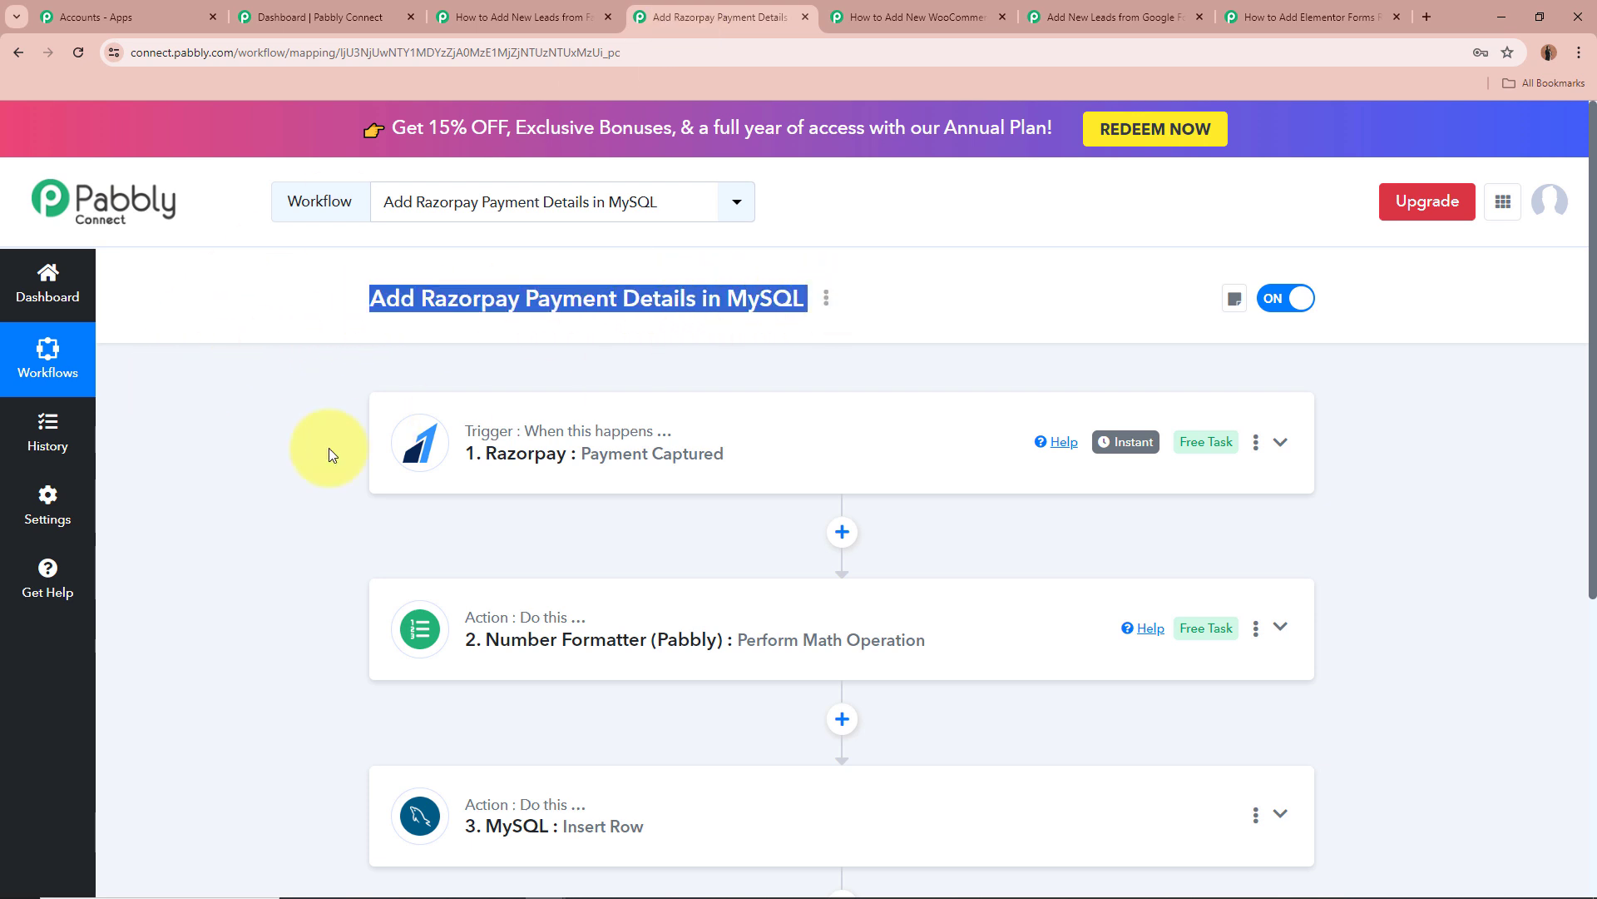
click(265, 476)
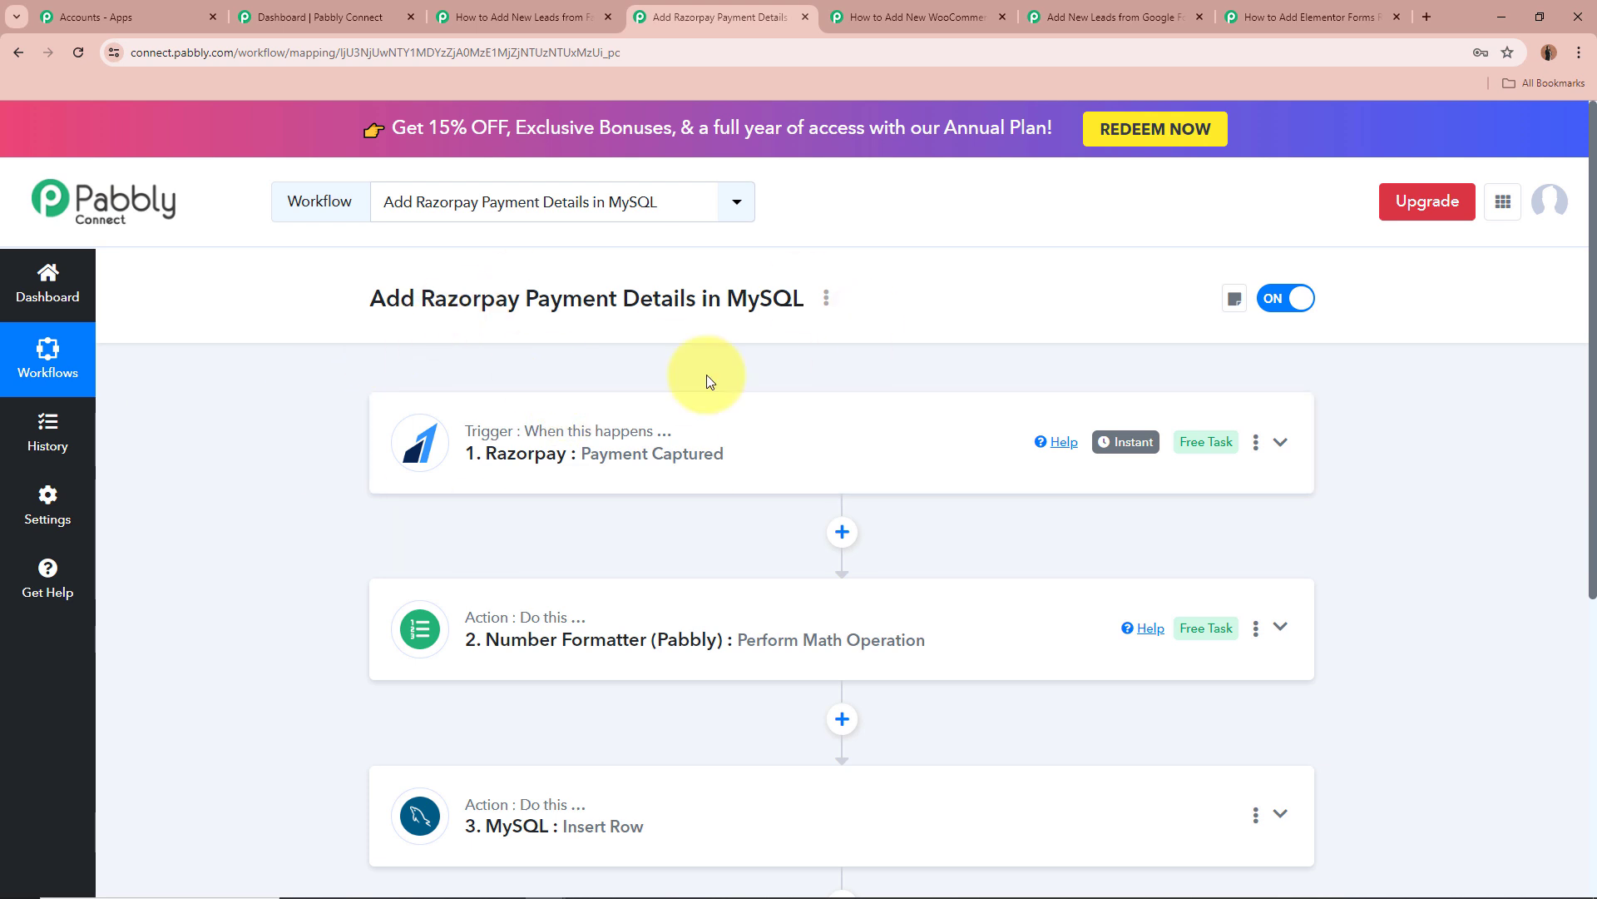
Expand the Razorpay Payment Captured trigger and review its Webhook URL setup instructions.
click(1280, 444)
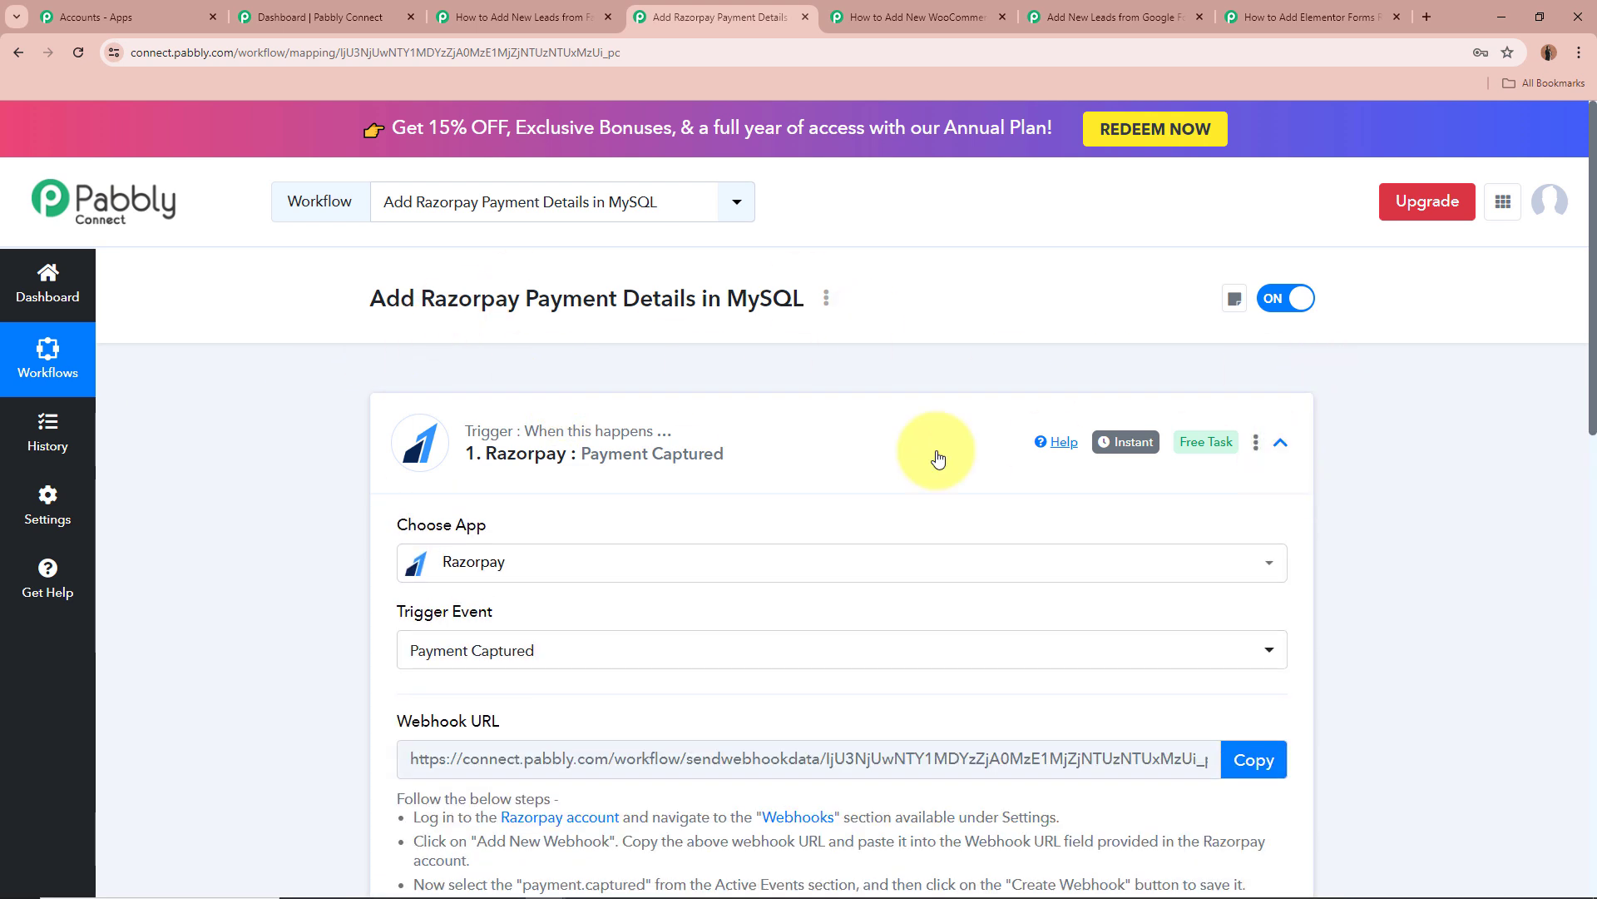
scroll(308, 509, down, 1)
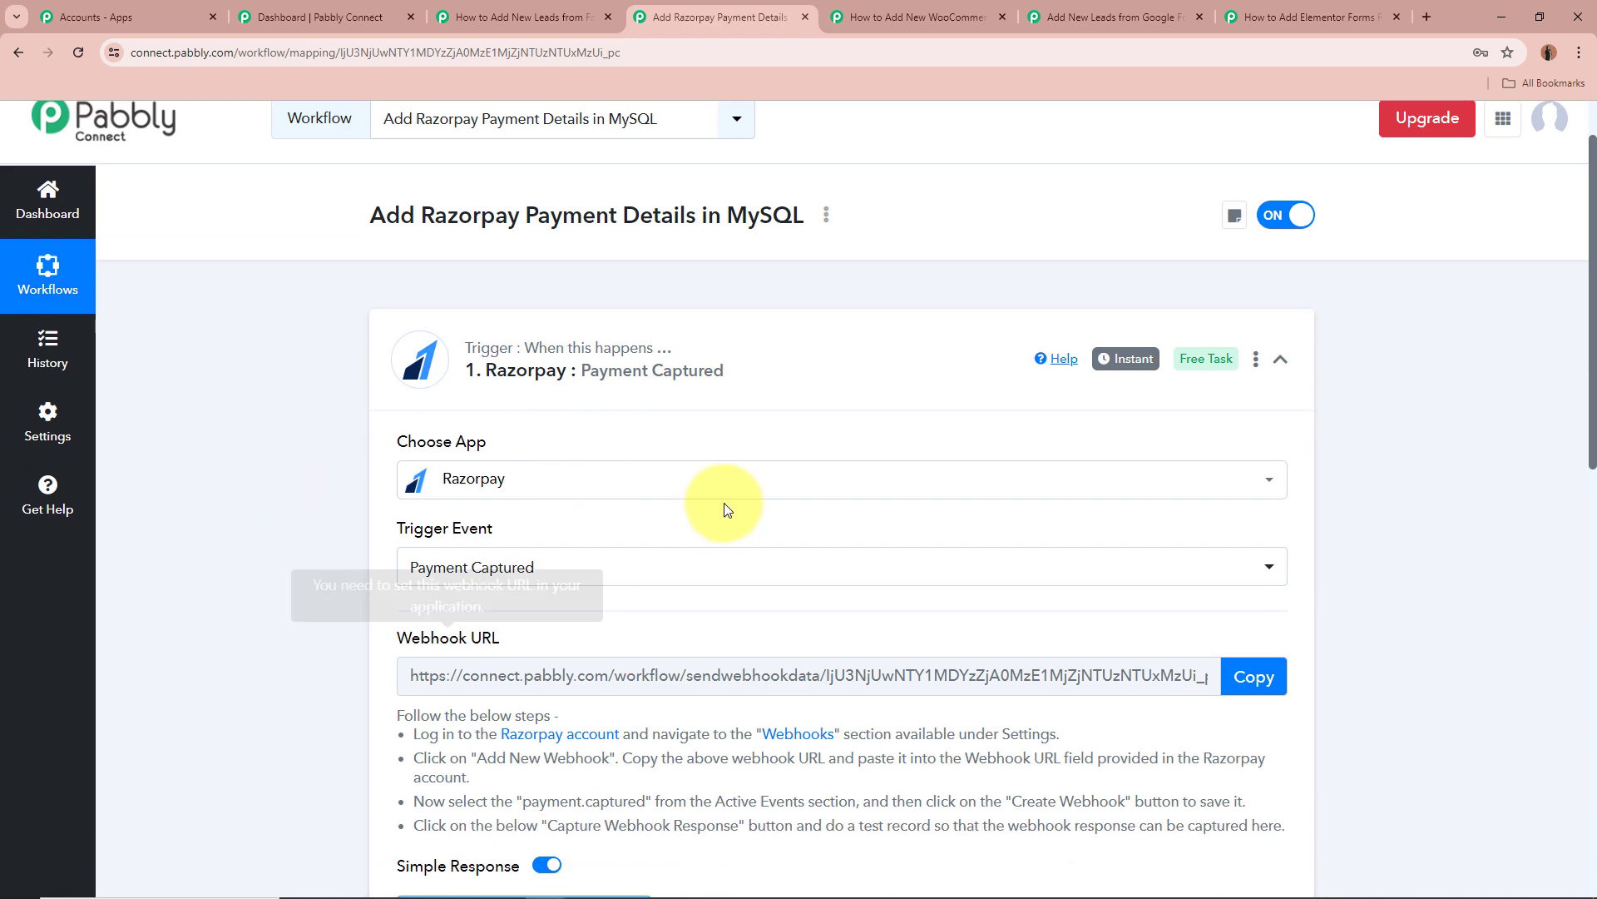
scroll(306, 515, down, 2)
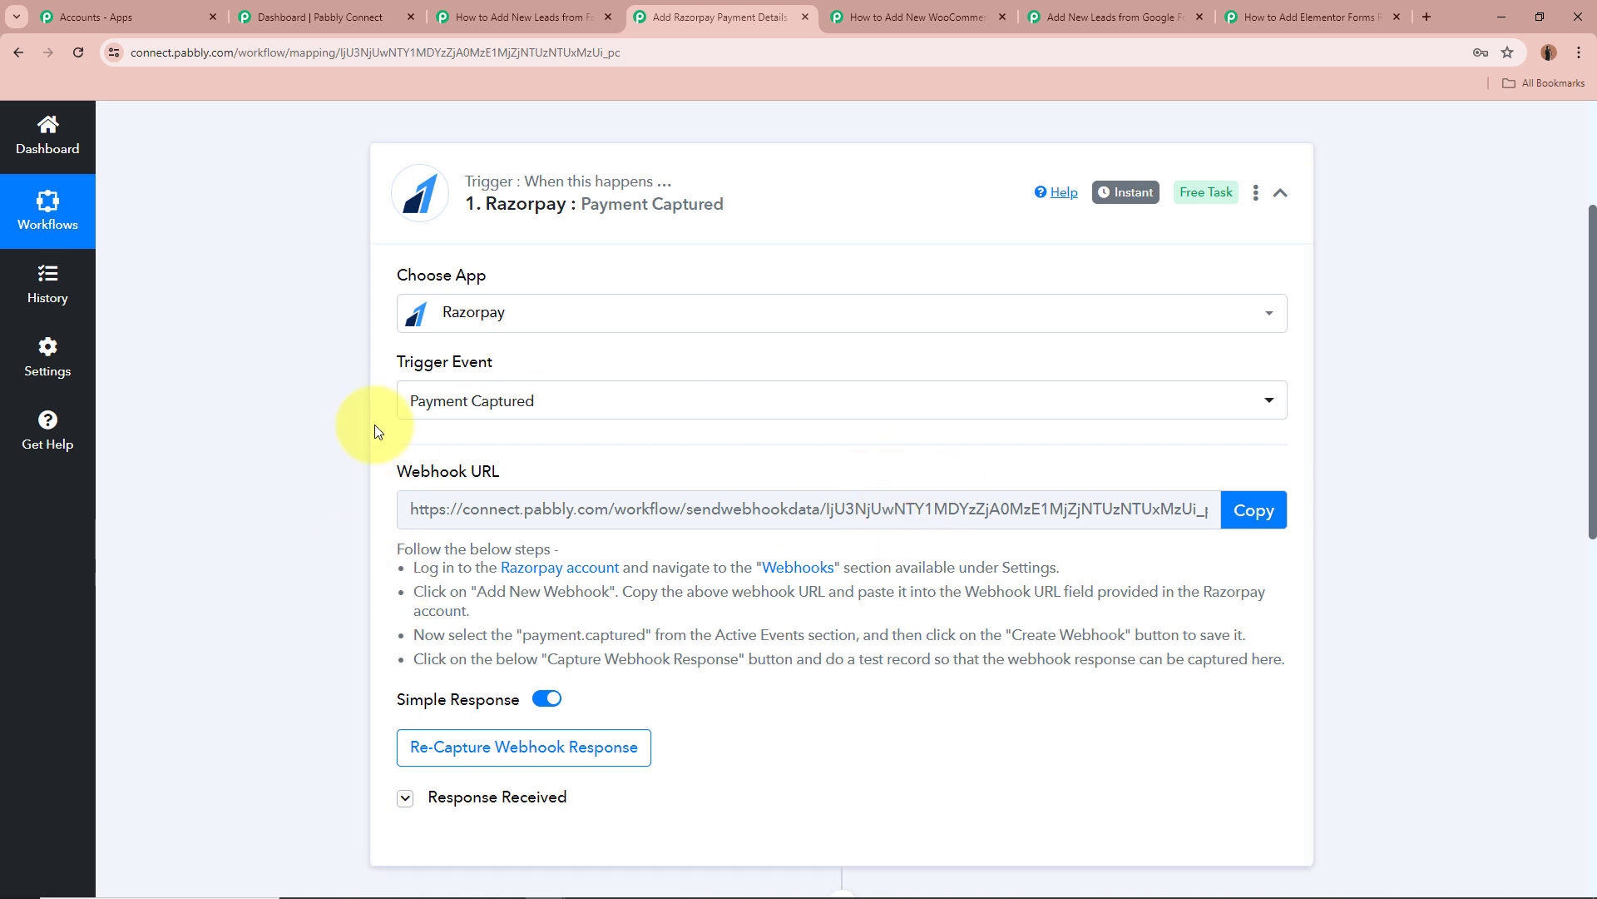
drag(396, 467, 637, 471)
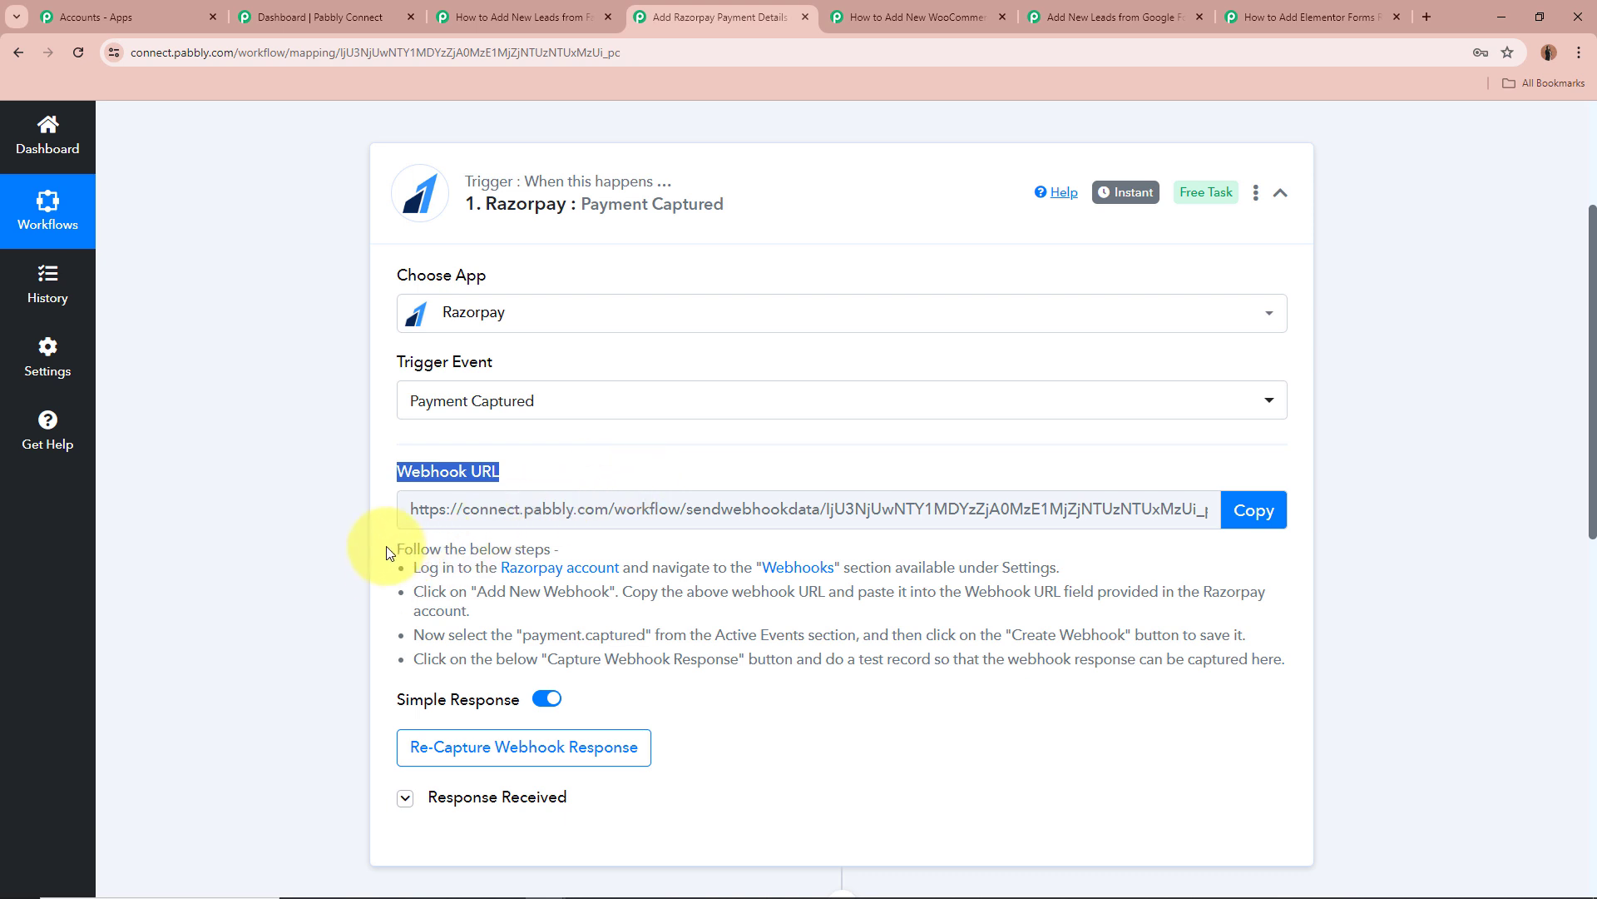
drag(388, 547, 1010, 662)
click(1018, 631)
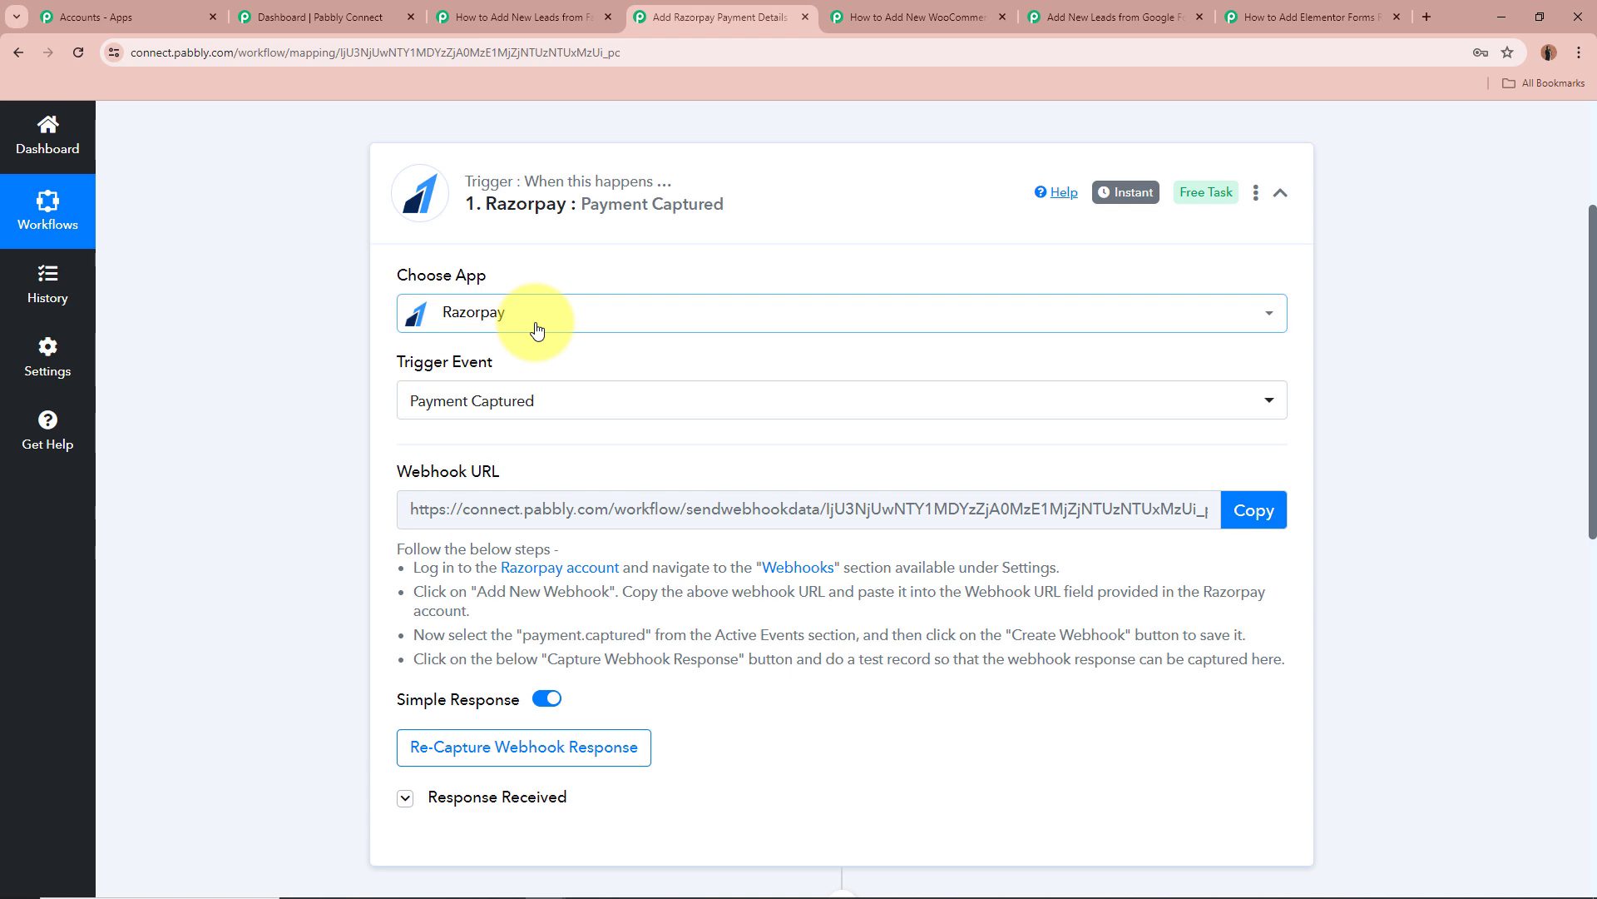
scroll(211, 424, down, 2)
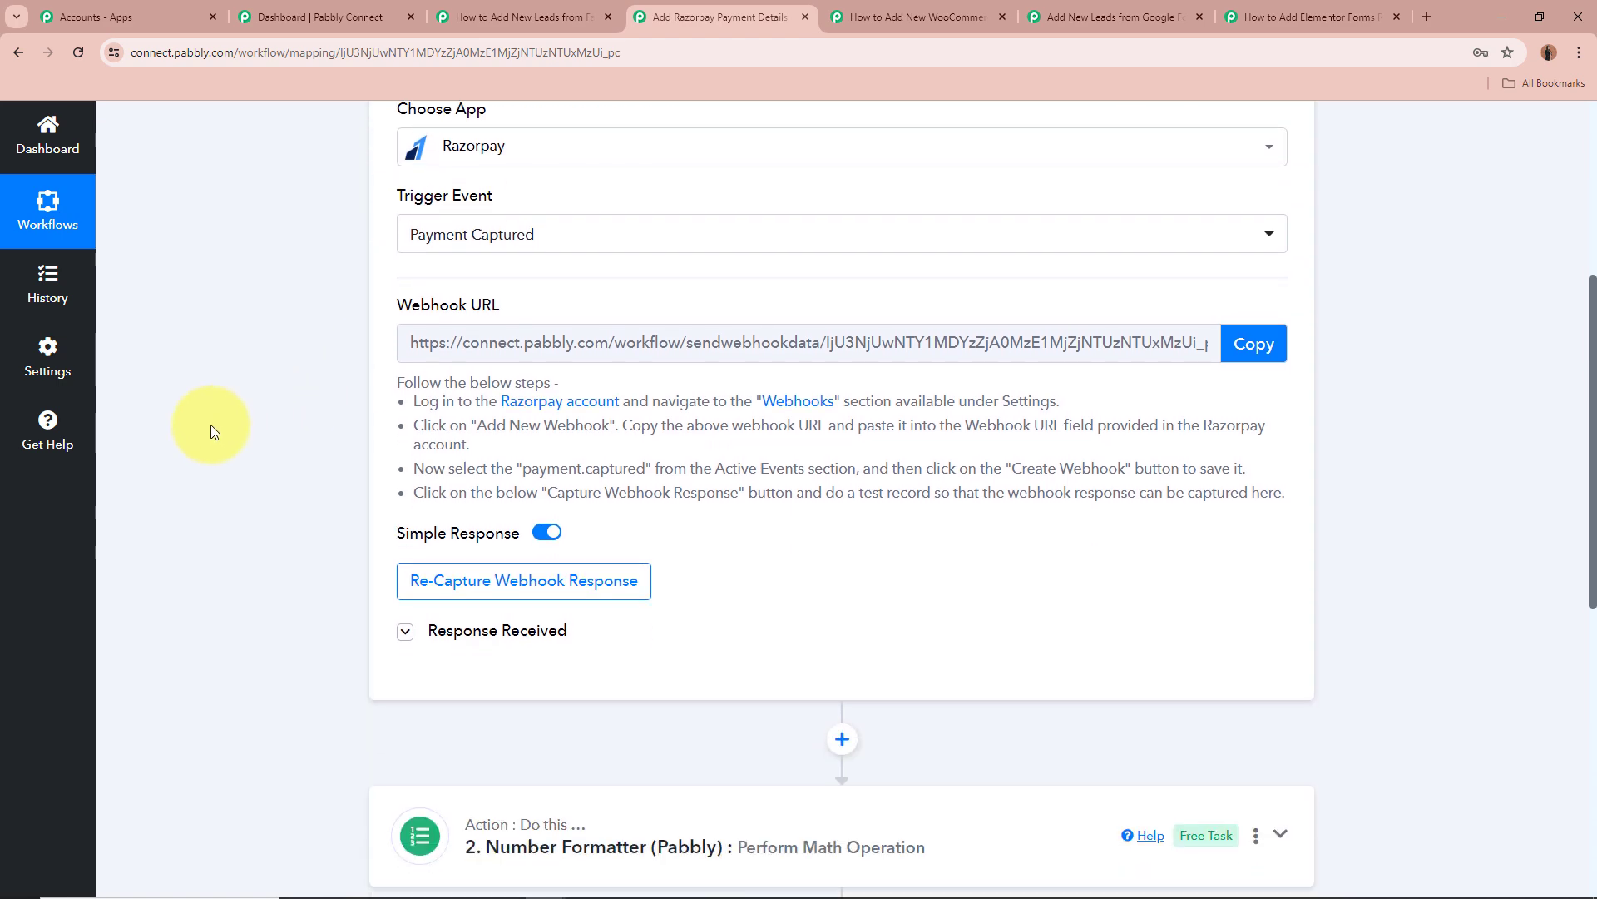
scroll(216, 426, down, 2)
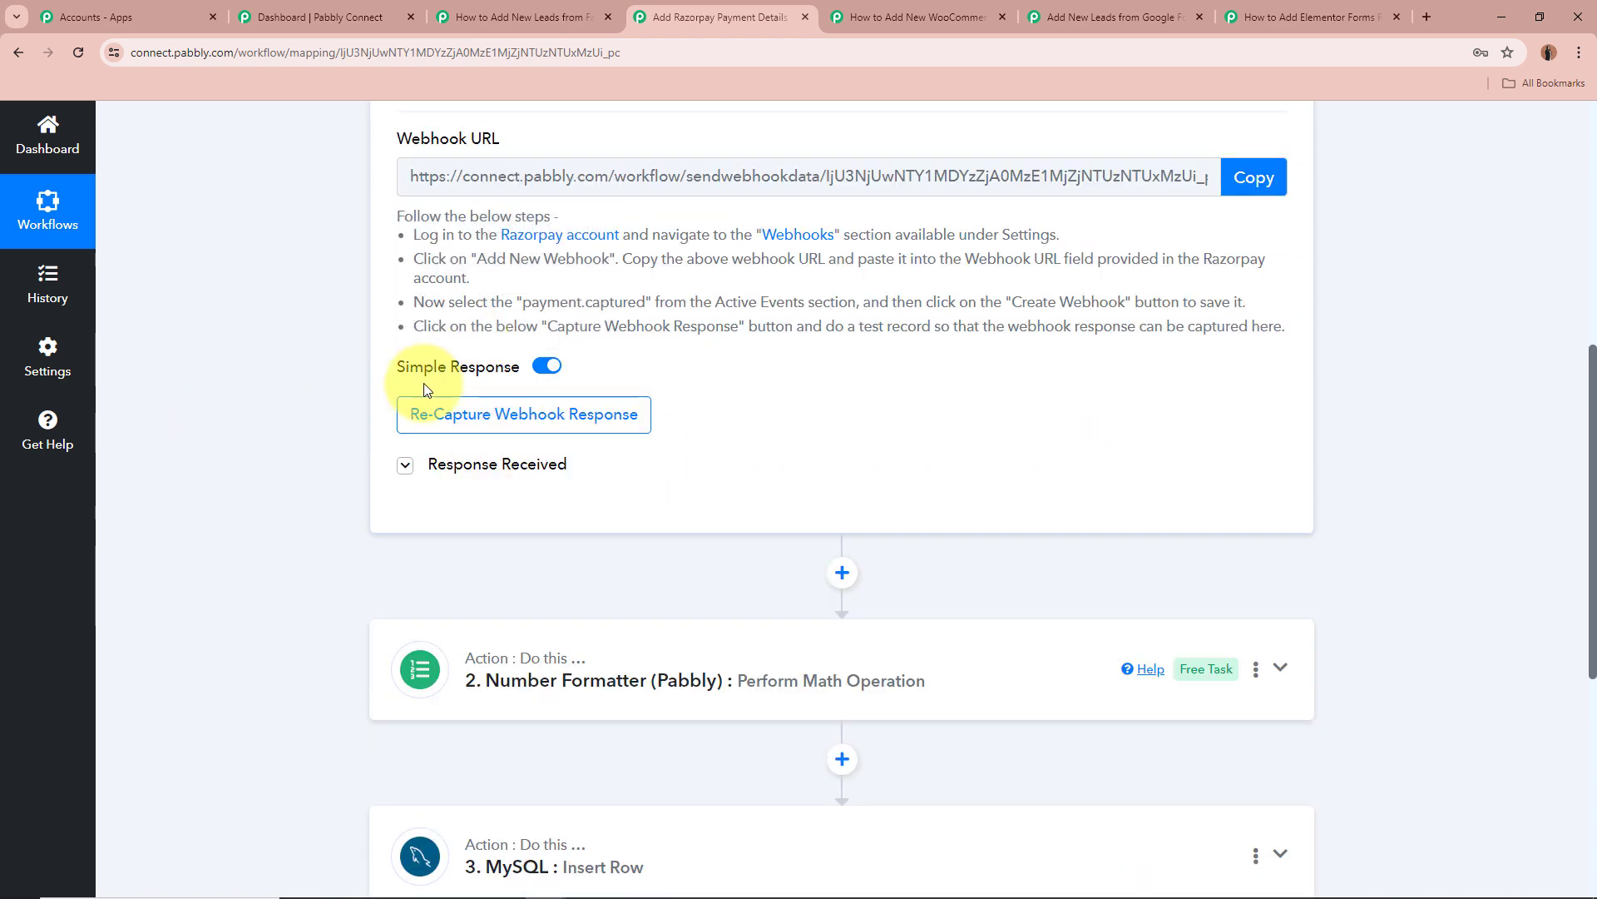
Show the captured response and check the payer's phone number and order id.
click(379, 466)
scroll(331, 443, down, 3)
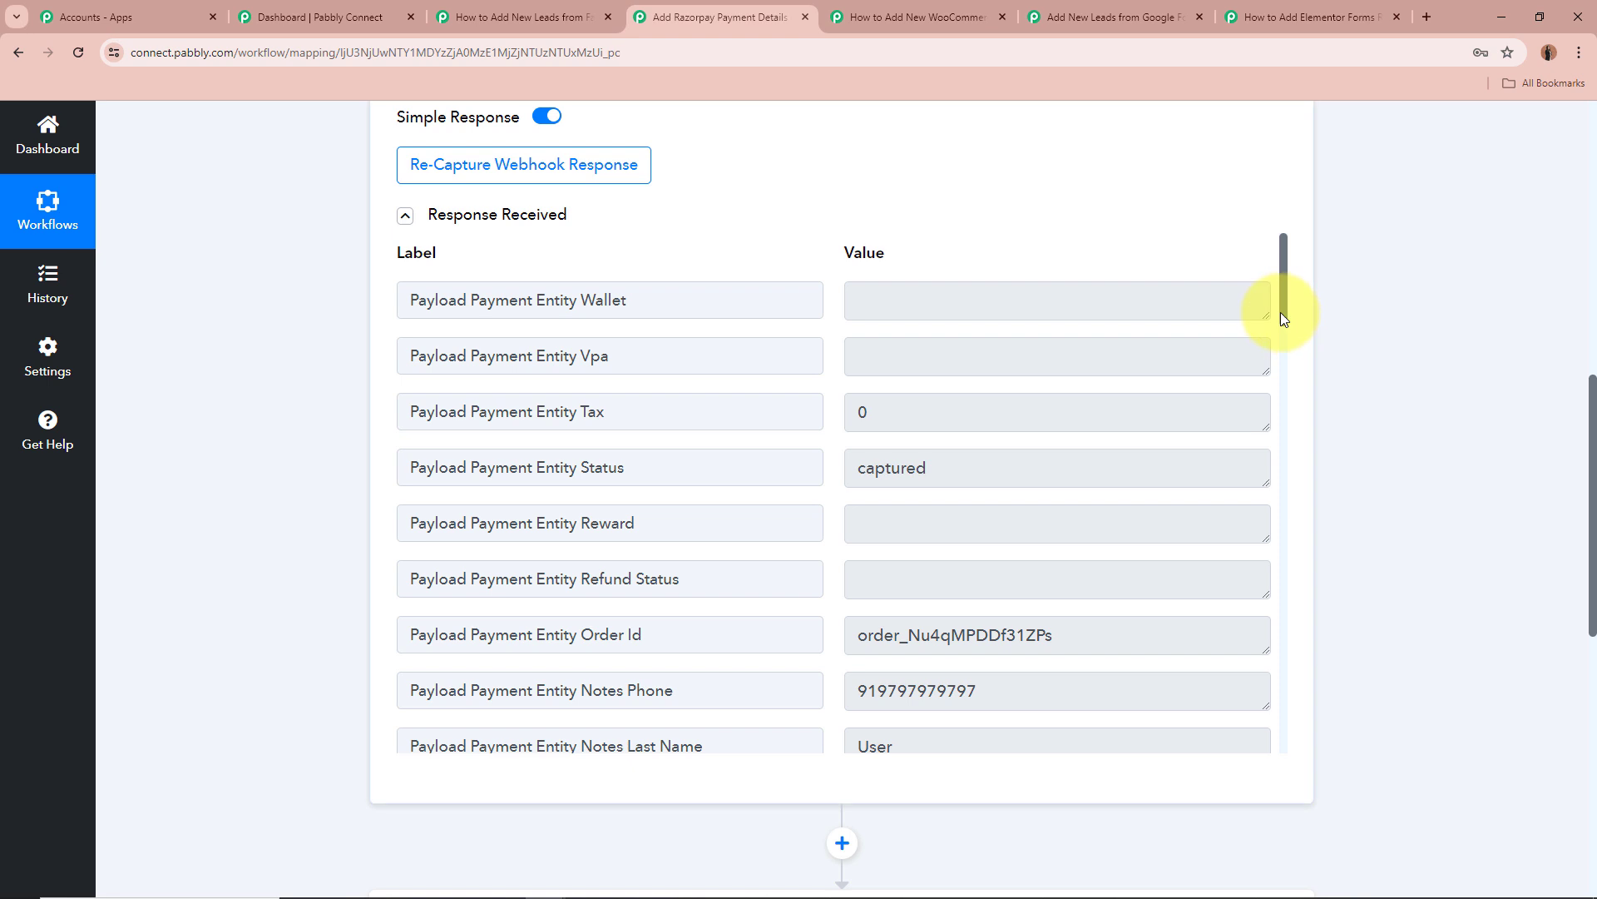
drag(1283, 313, 1276, 357)
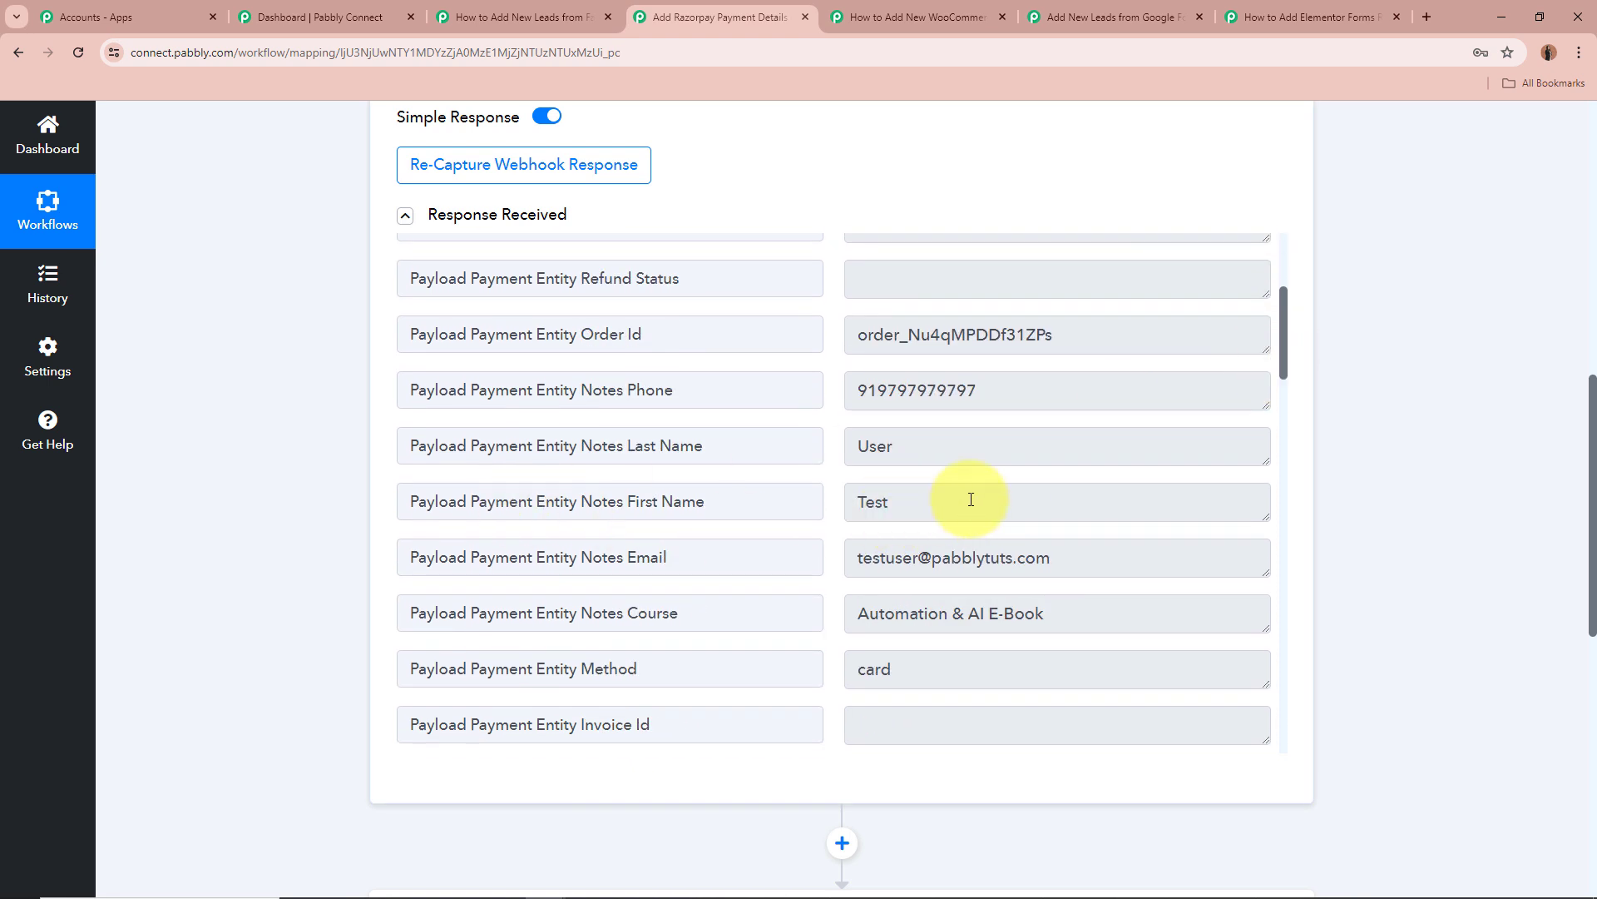
drag(966, 503, 865, 502)
click(994, 438)
click(1023, 396)
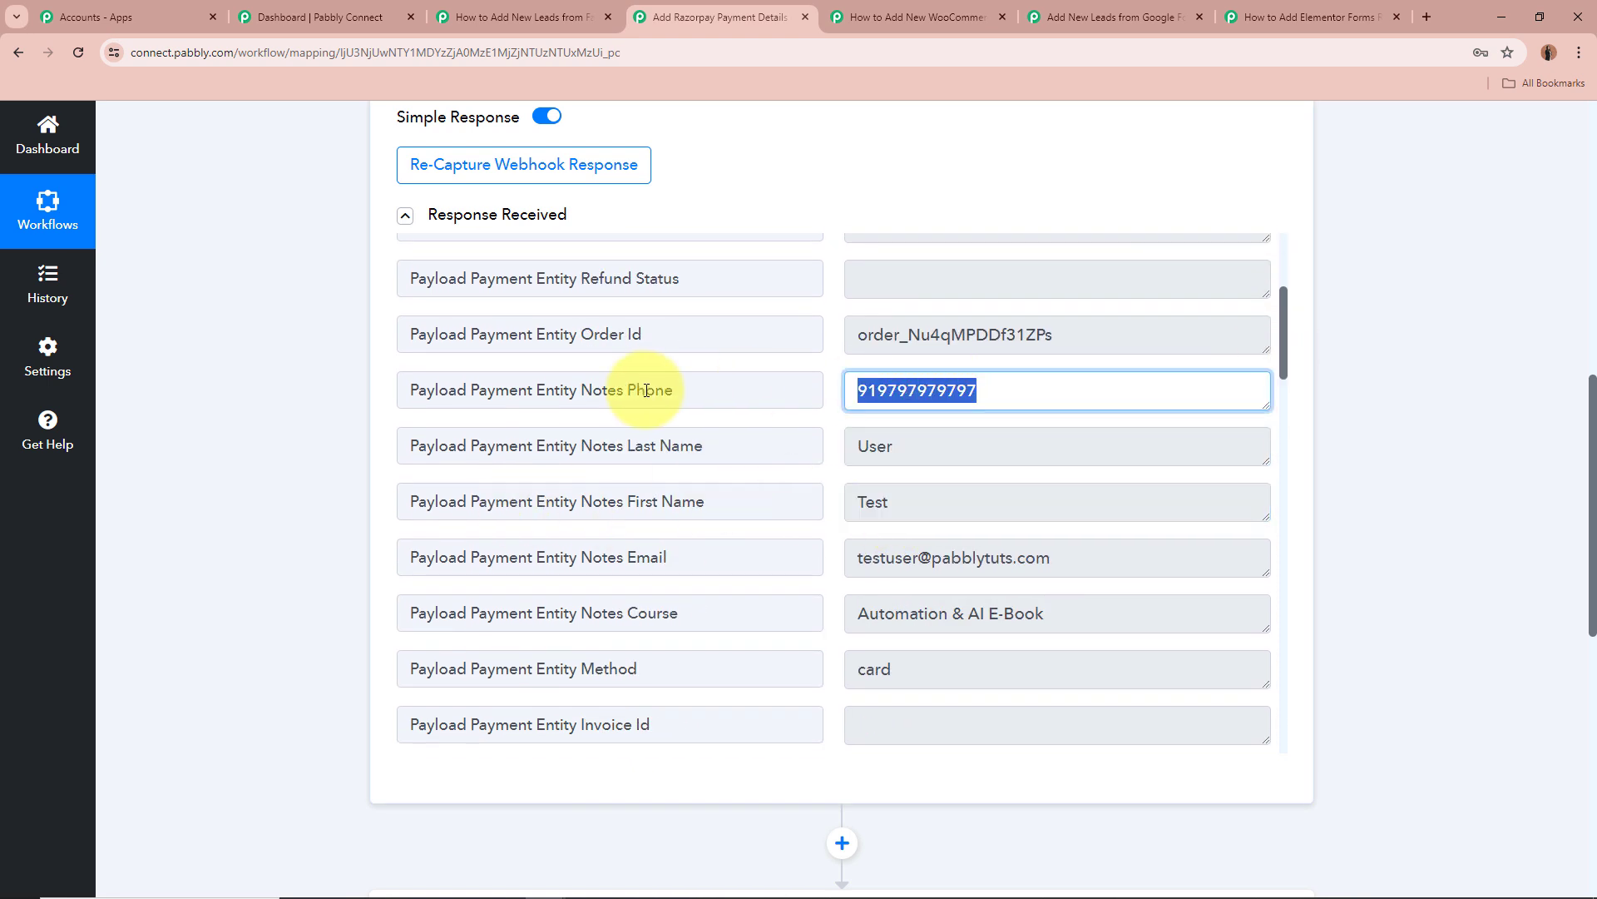
click(1101, 333)
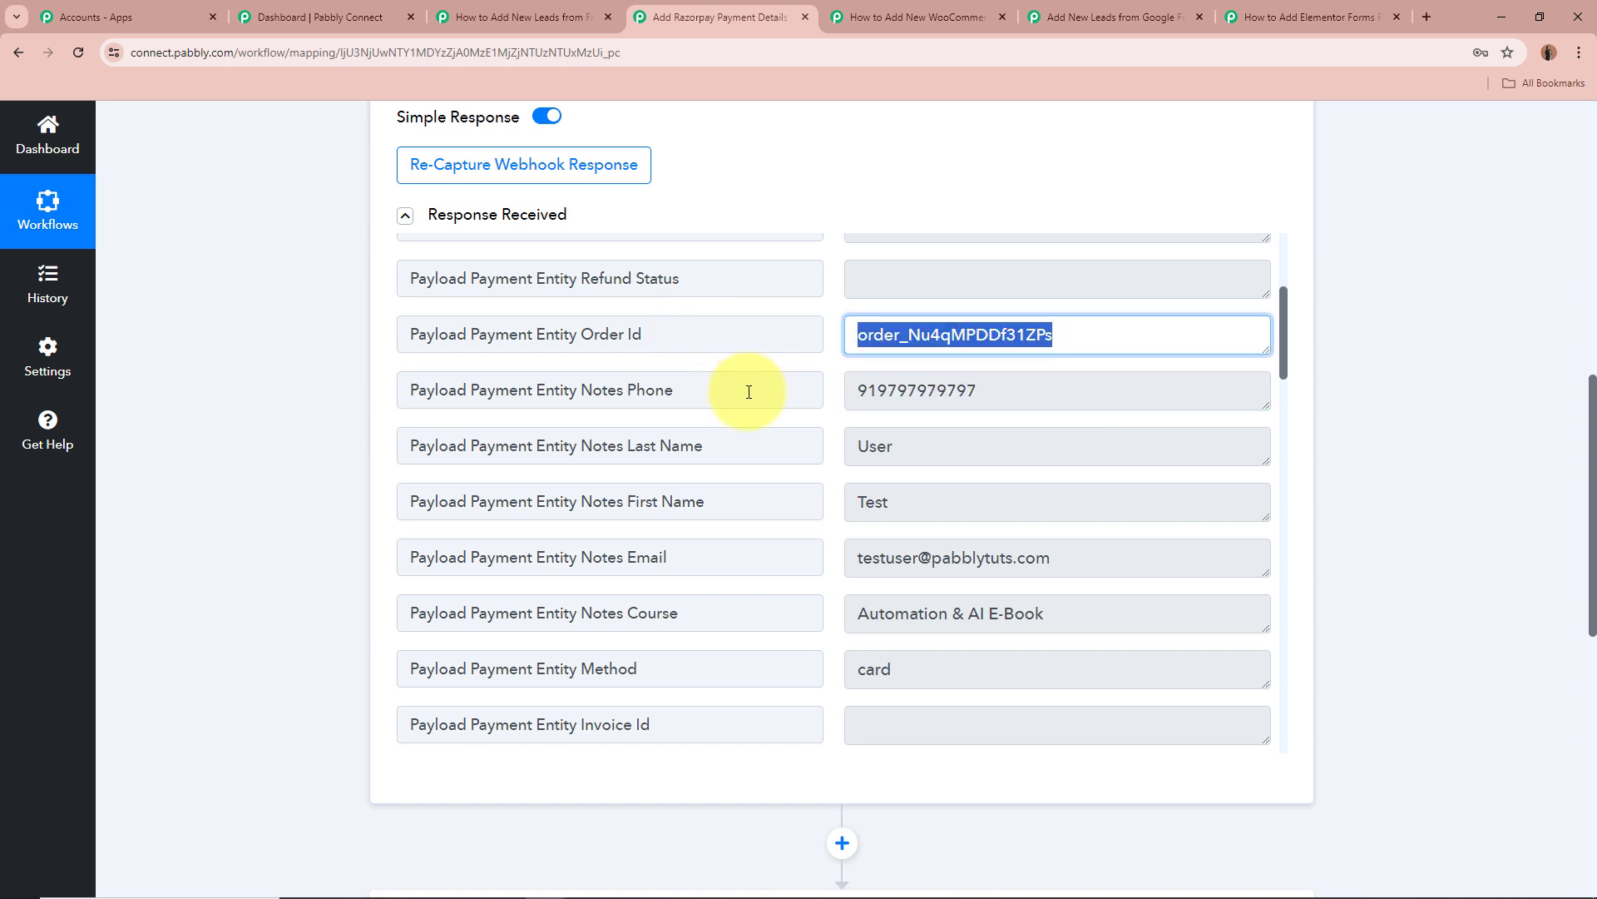
click(759, 523)
drag(1165, 559, 571, 552)
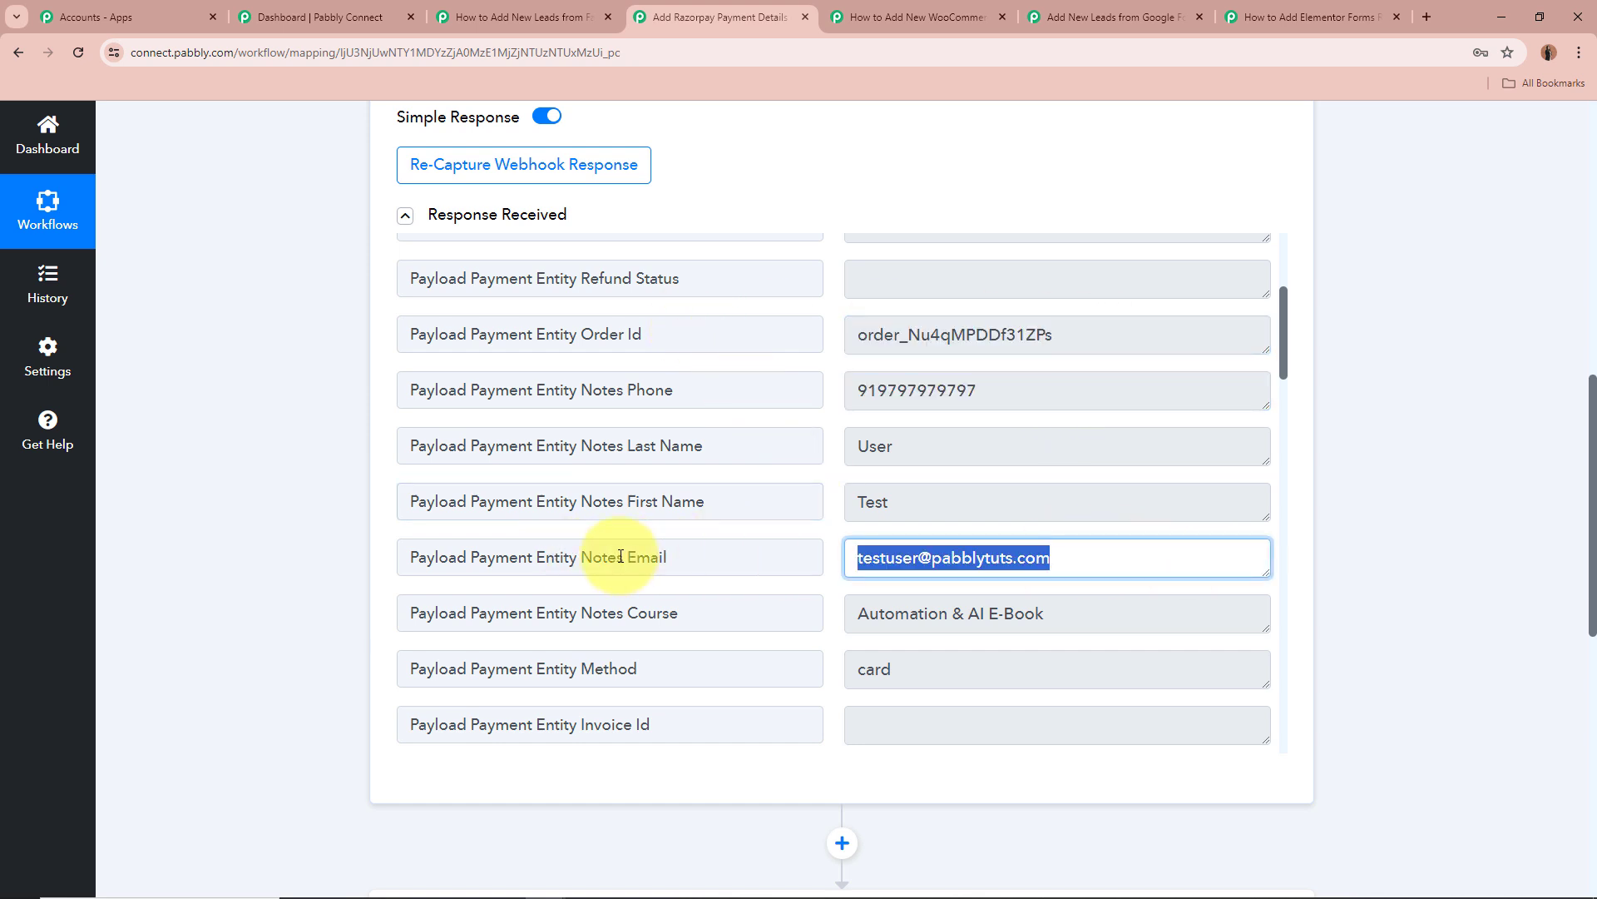
scroll(621, 555, down, 2)
scroll(620, 556, down, 1)
Check the course 'Automation & AI E-Book', the card payment method and the payment id.
click(722, 452)
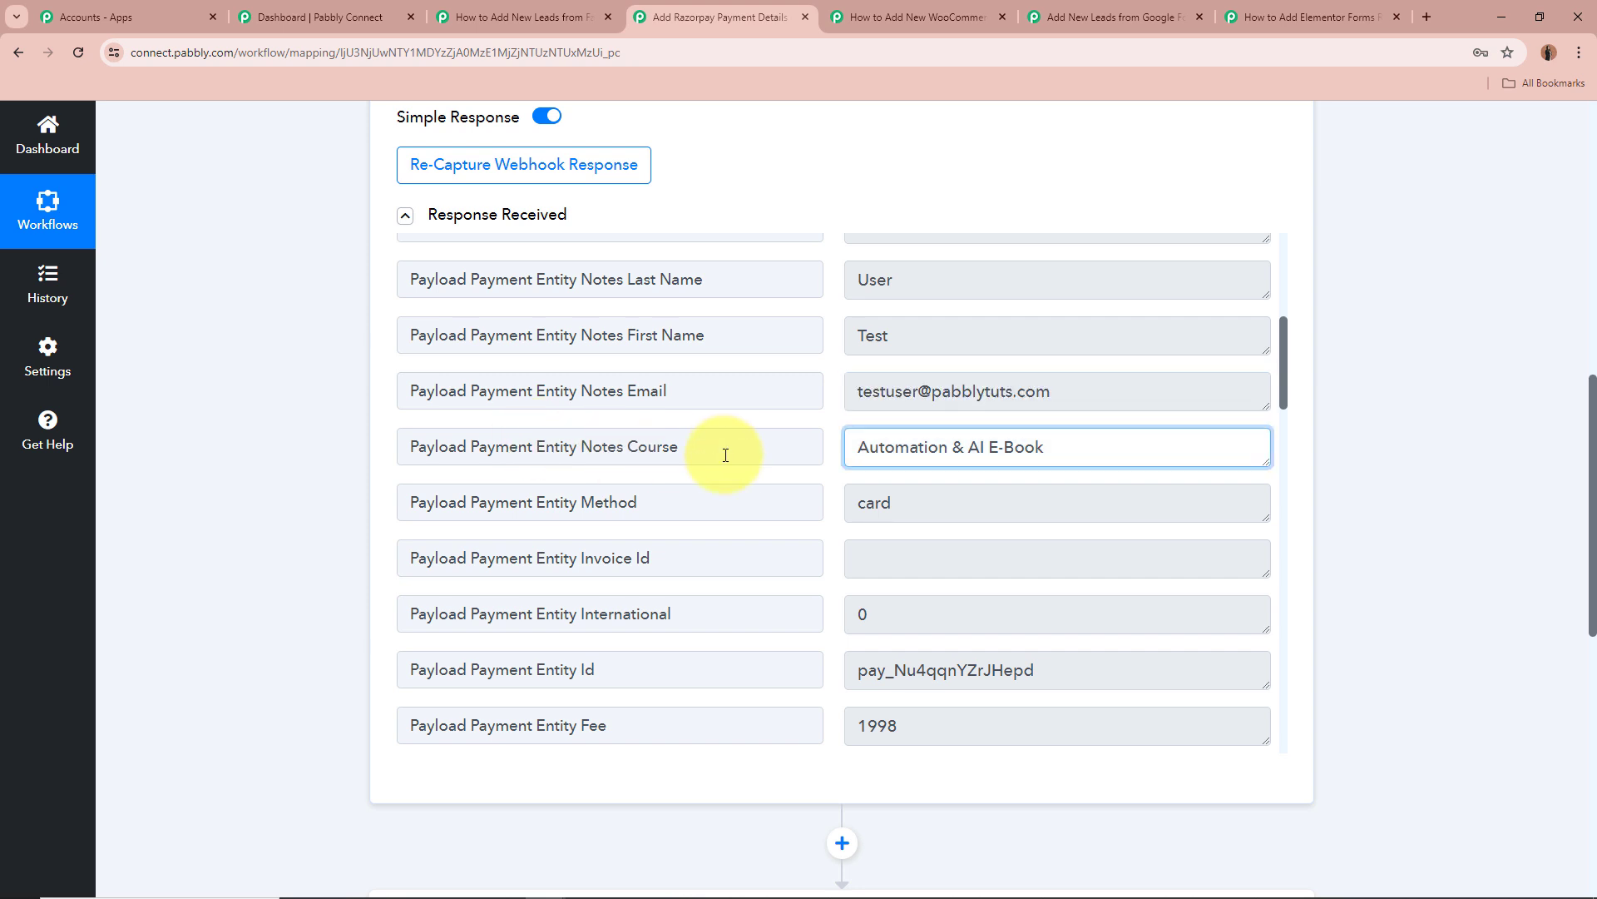
drag(560, 448, 695, 442)
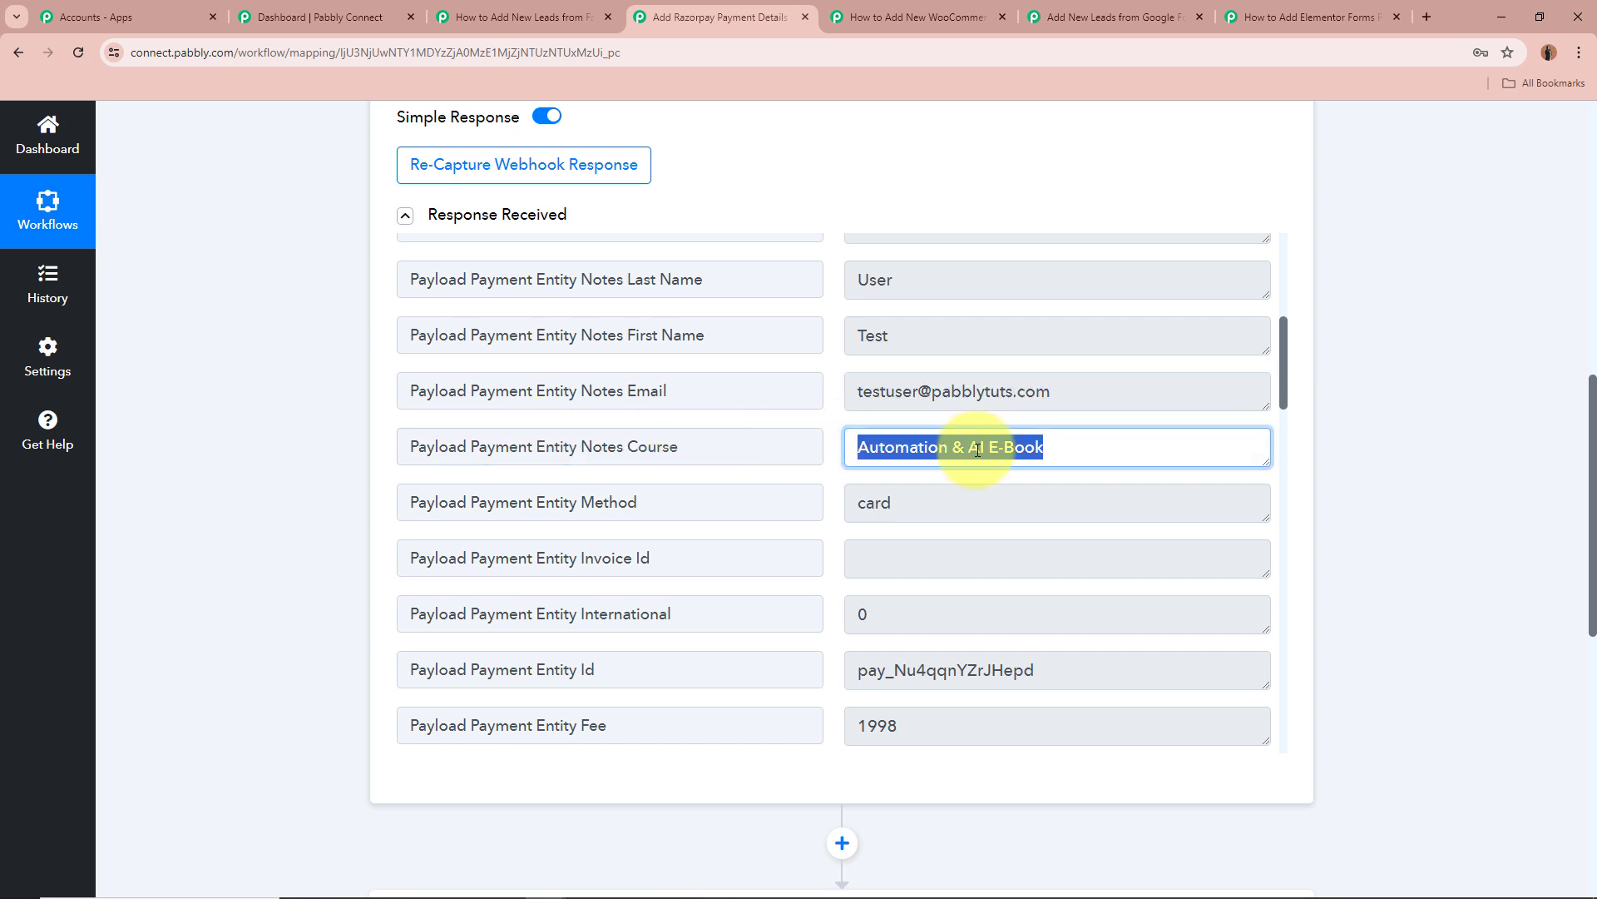
click(921, 499)
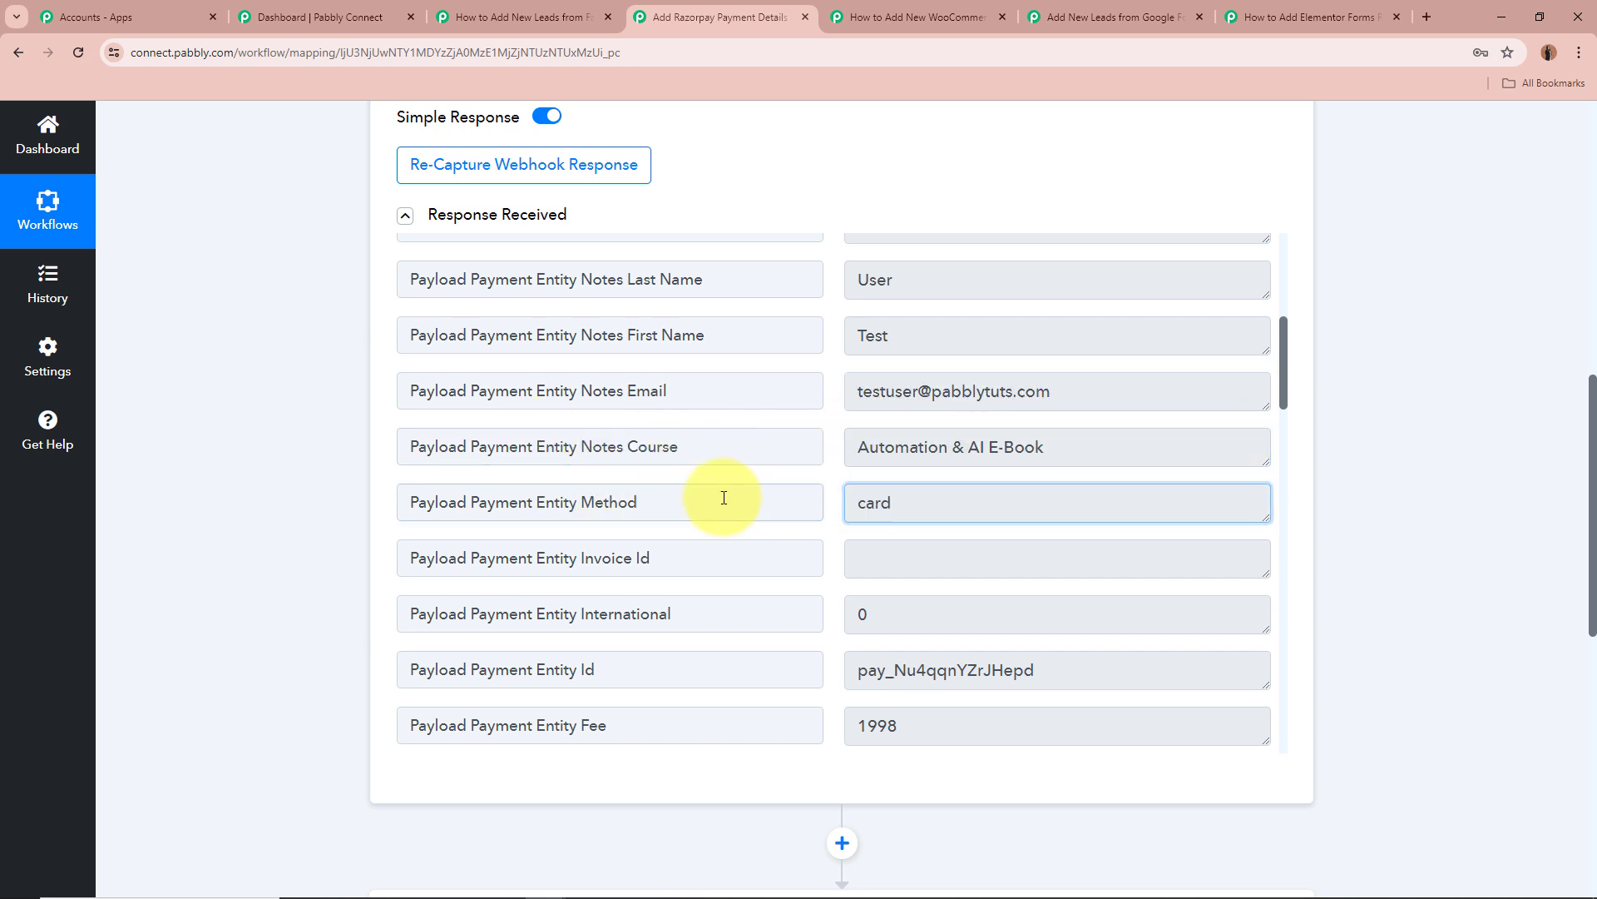
click(724, 499)
scroll(724, 498, down, 3)
scroll(724, 497, down, 2)
click(891, 421)
double_click(891, 421)
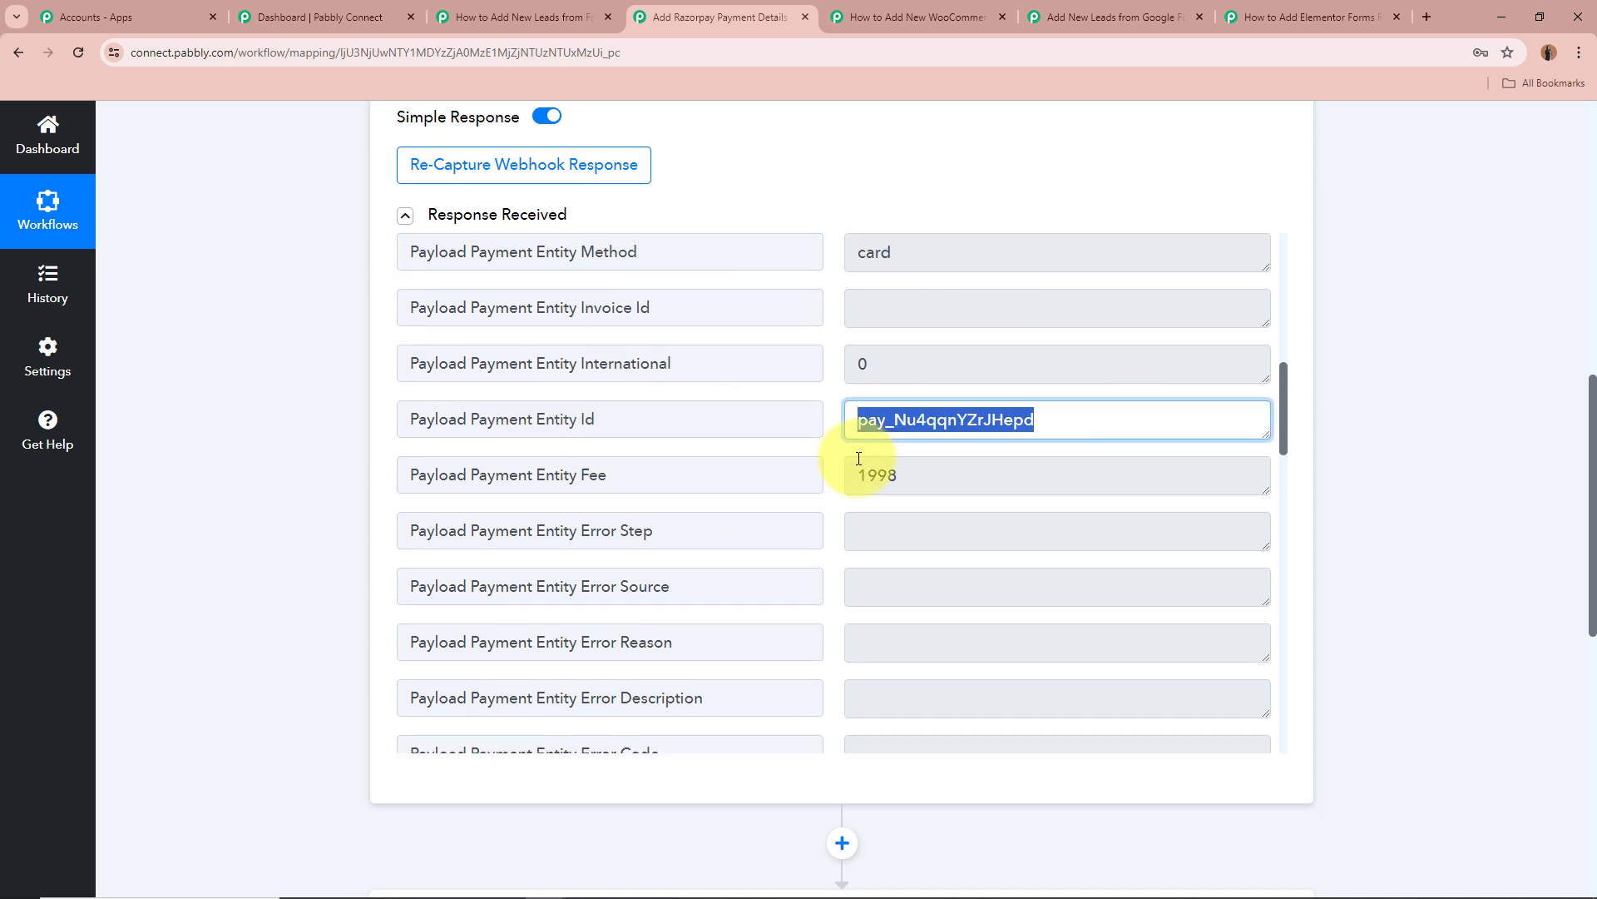
Check the amount 99900, noting its trailing two zeros, then collapse the trigger step.
scroll(862, 458, down, 4)
scroll(859, 457, down, 4)
scroll(859, 458, down, 10)
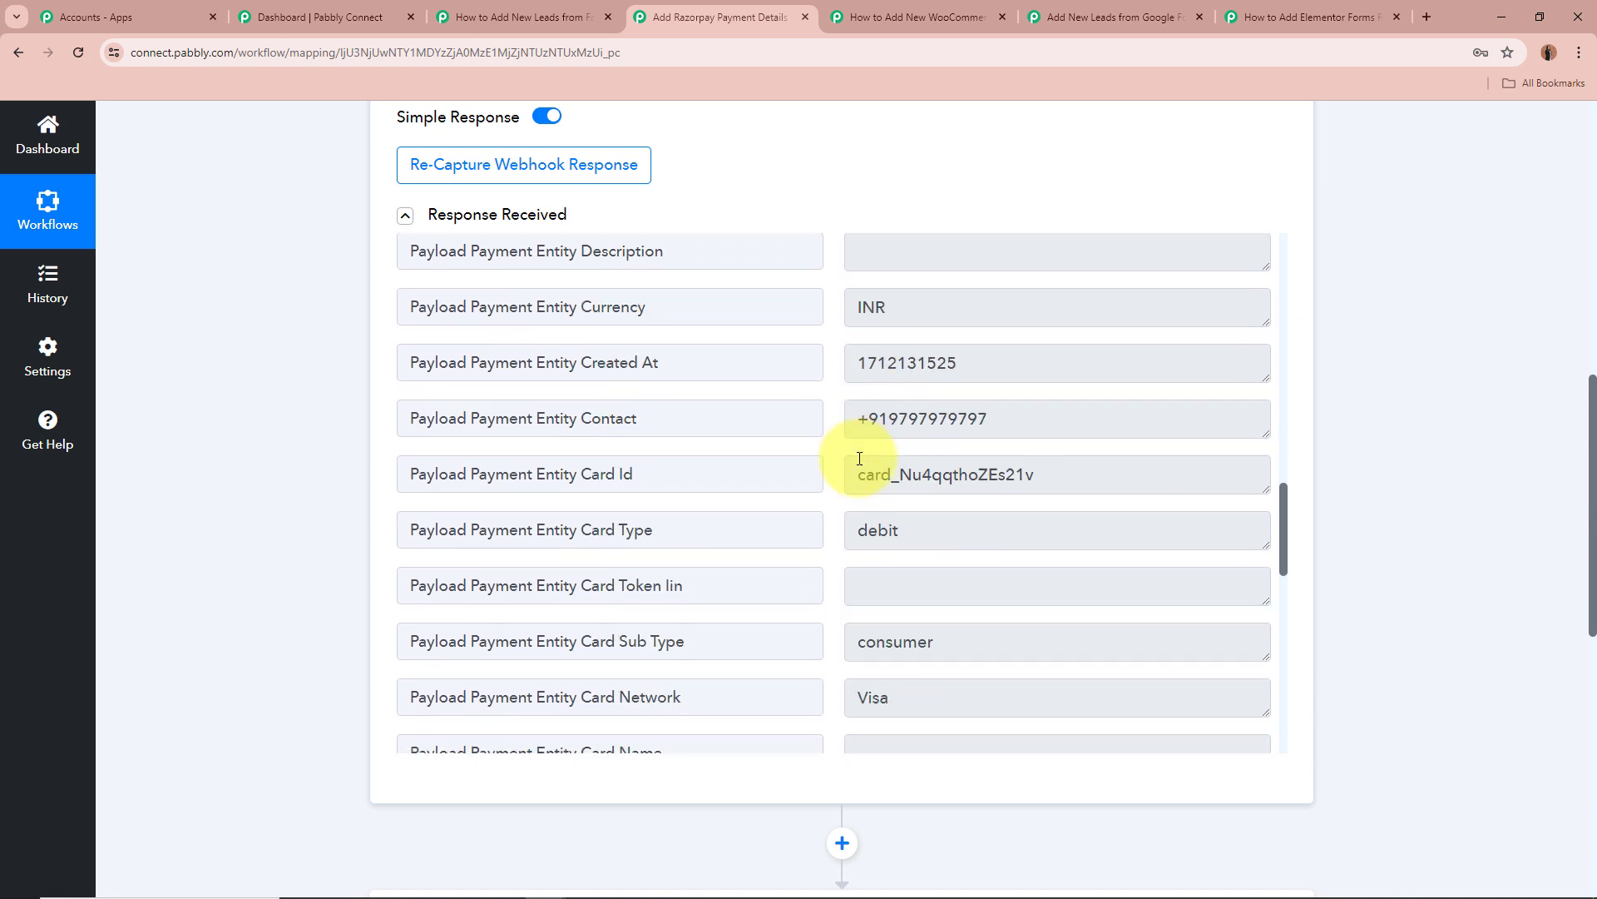
scroll(859, 458, down, 1)
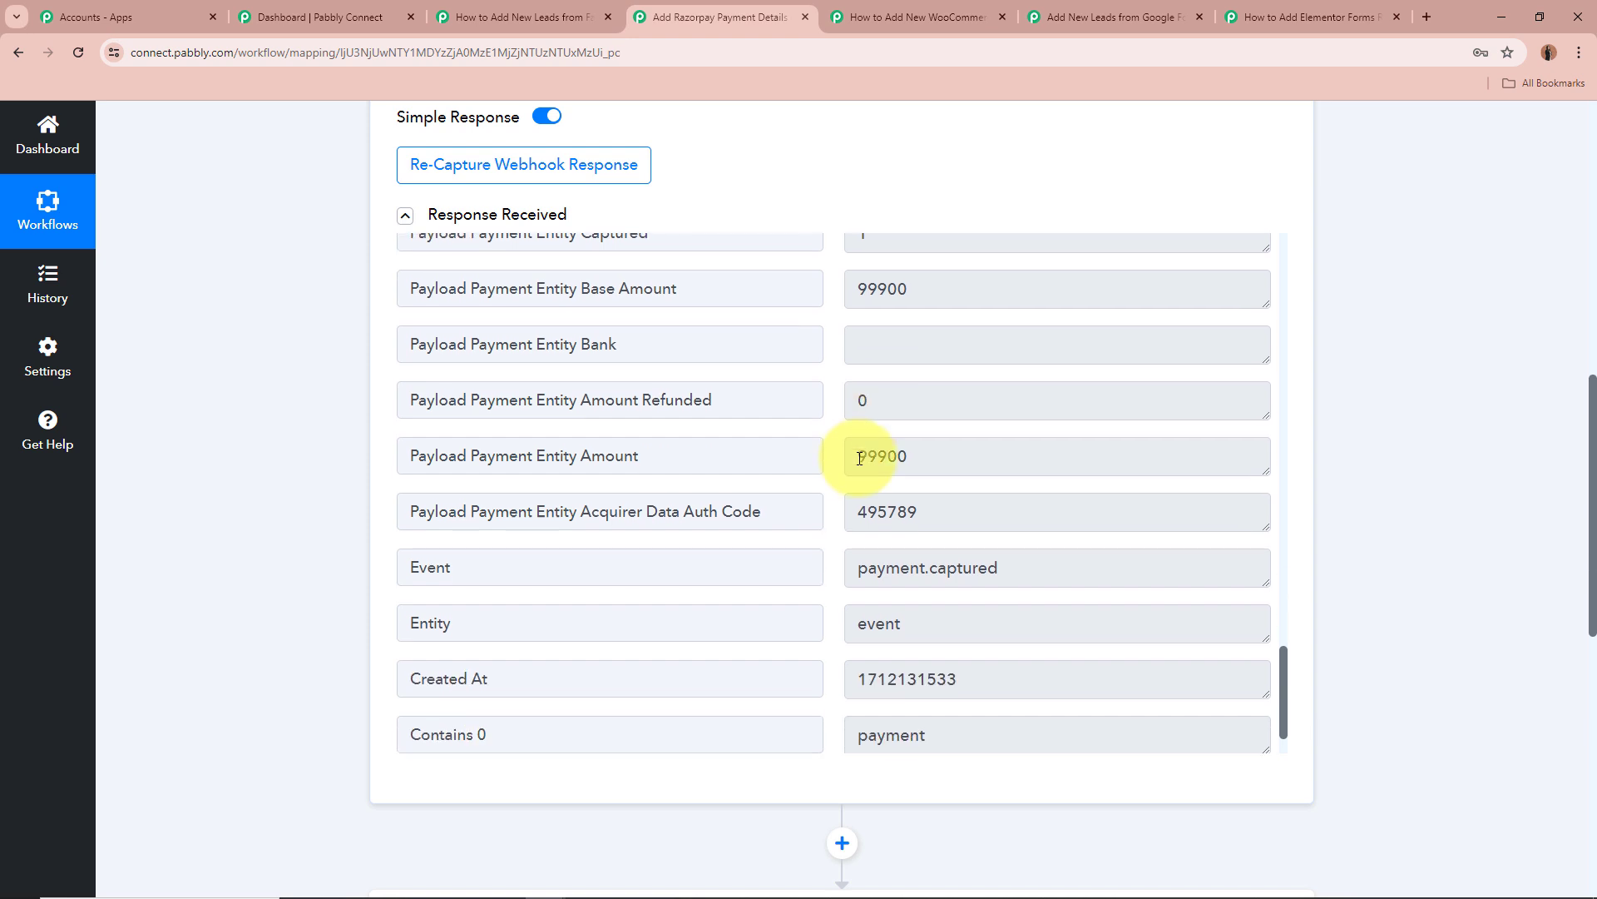
double_click(886, 456)
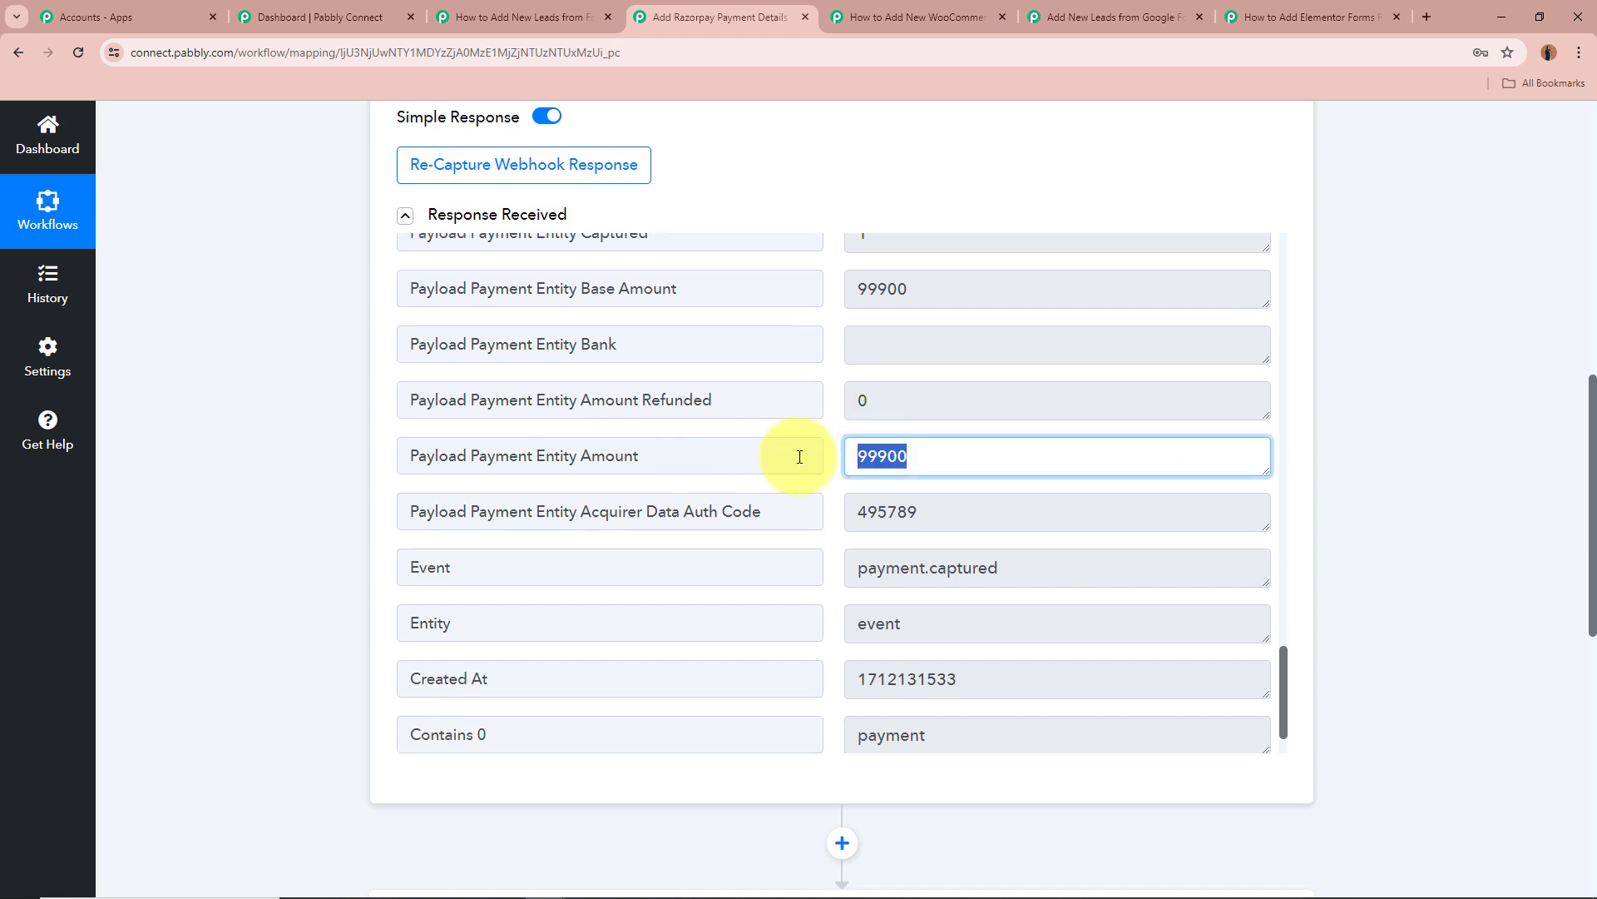
click(934, 450)
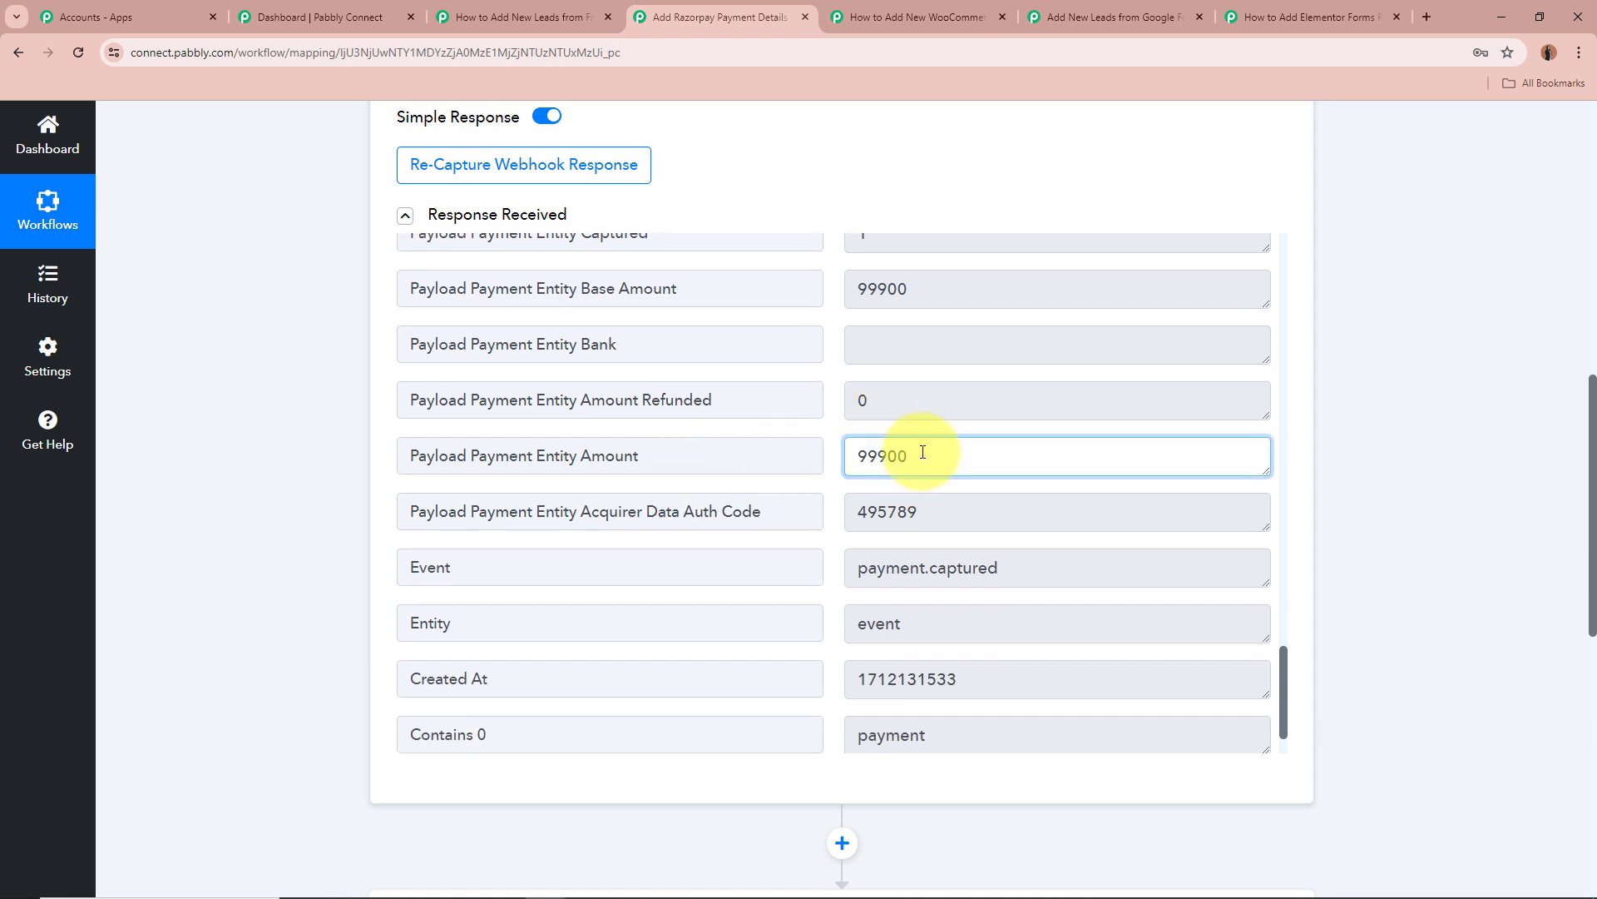
drag(891, 456, 909, 453)
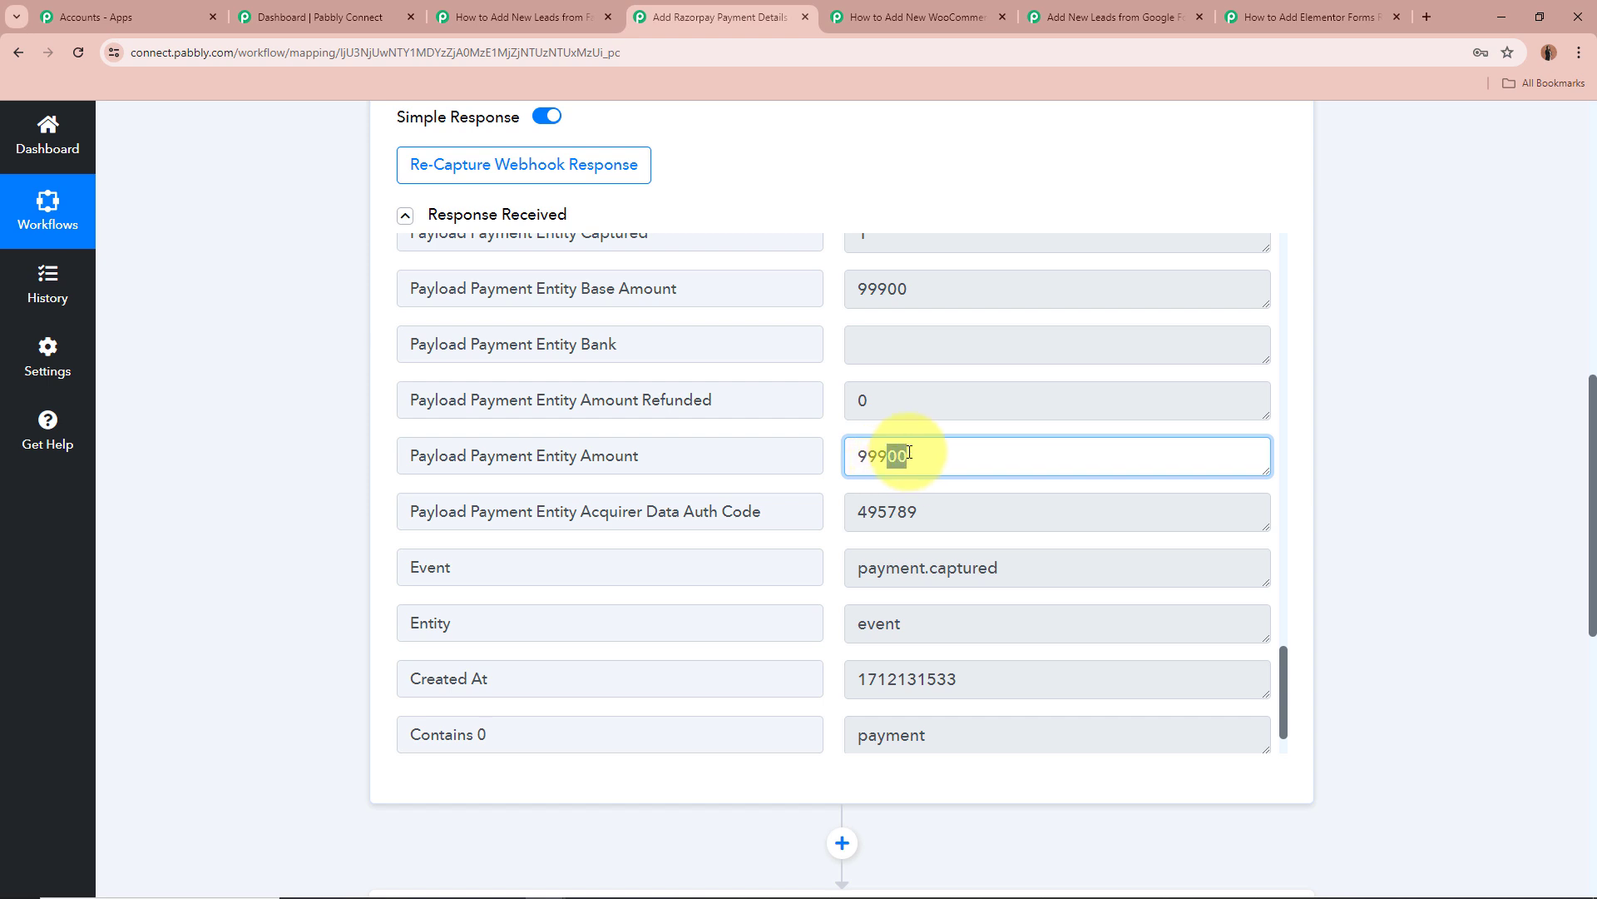
click(1352, 446)
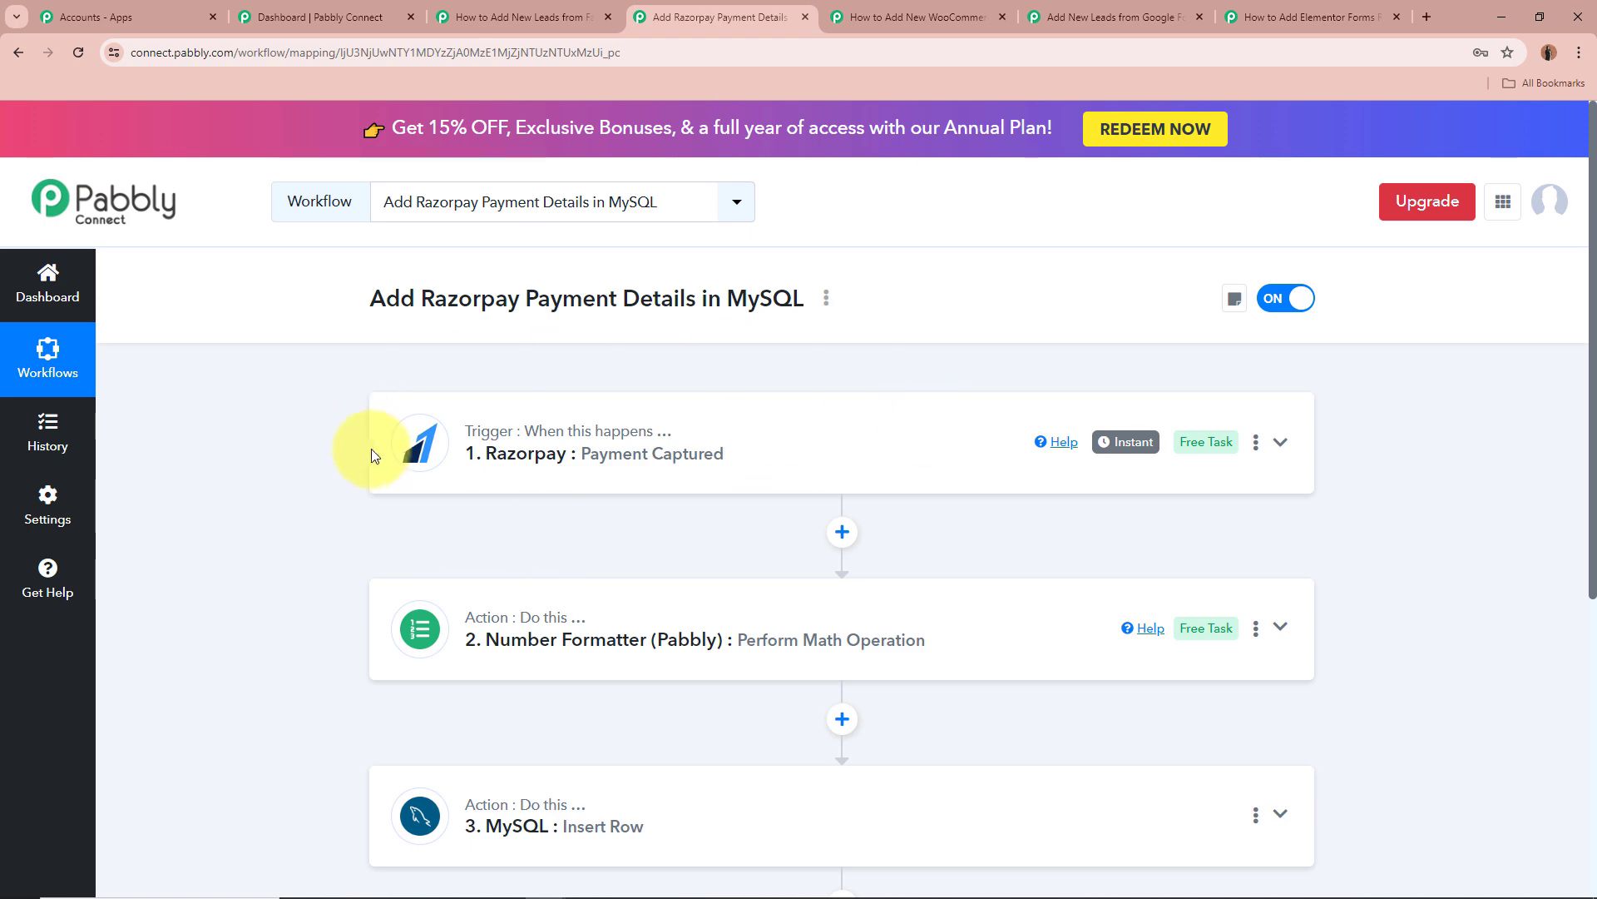
scroll(311, 457, down, 1)
Expand the Number Formatter step, keeping Perform Math Operation as its action.
click(1281, 545)
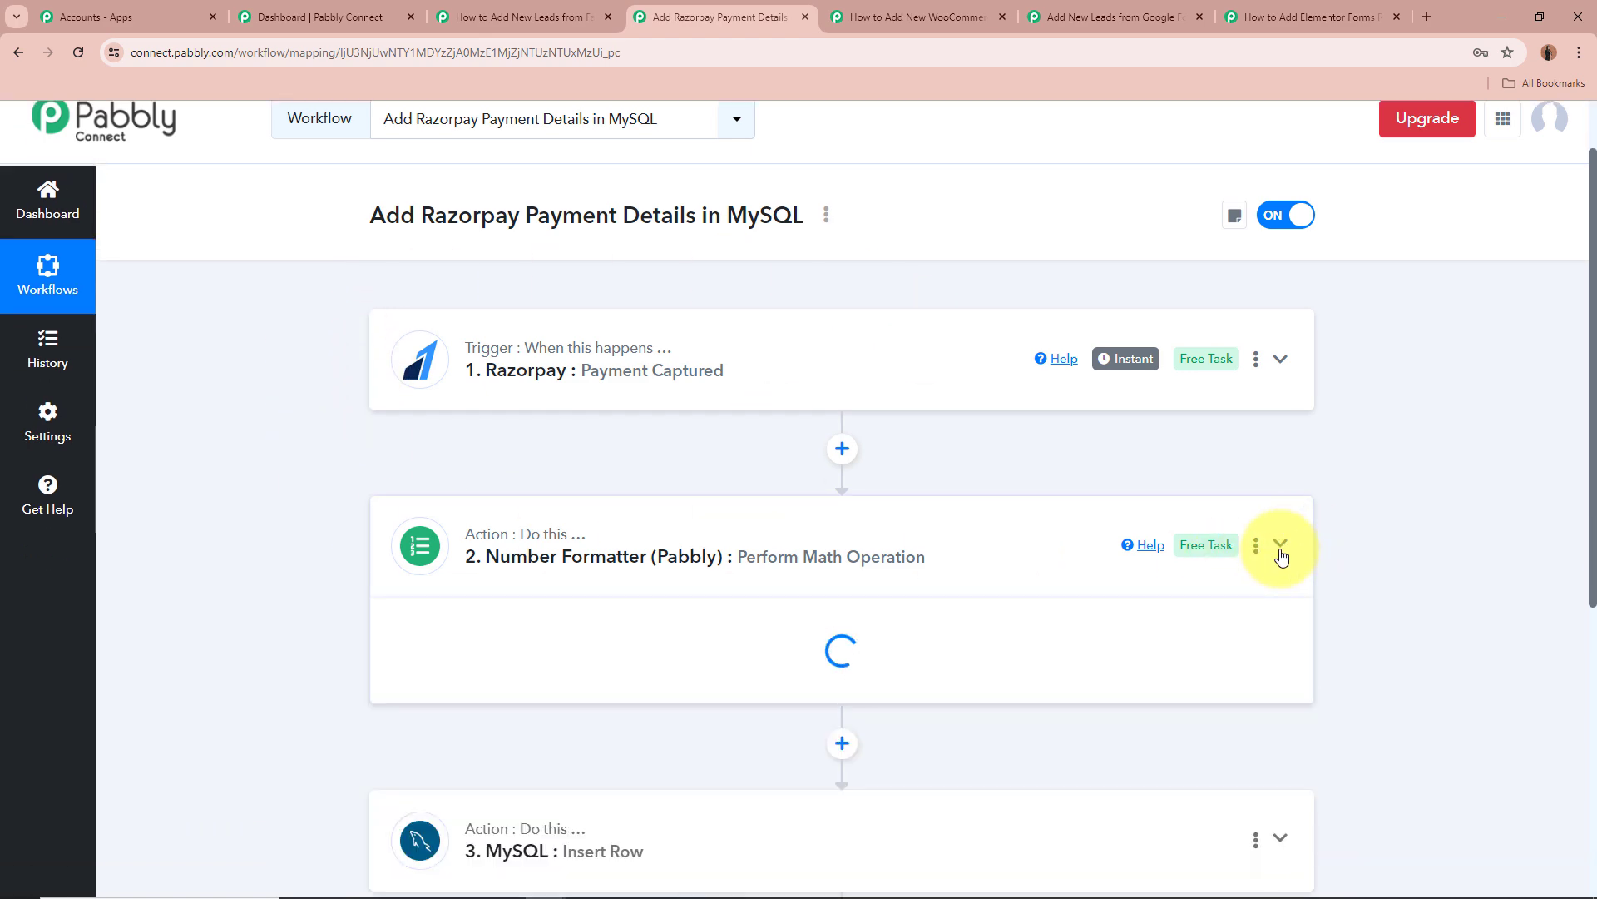
scroll(392, 578, down, 3)
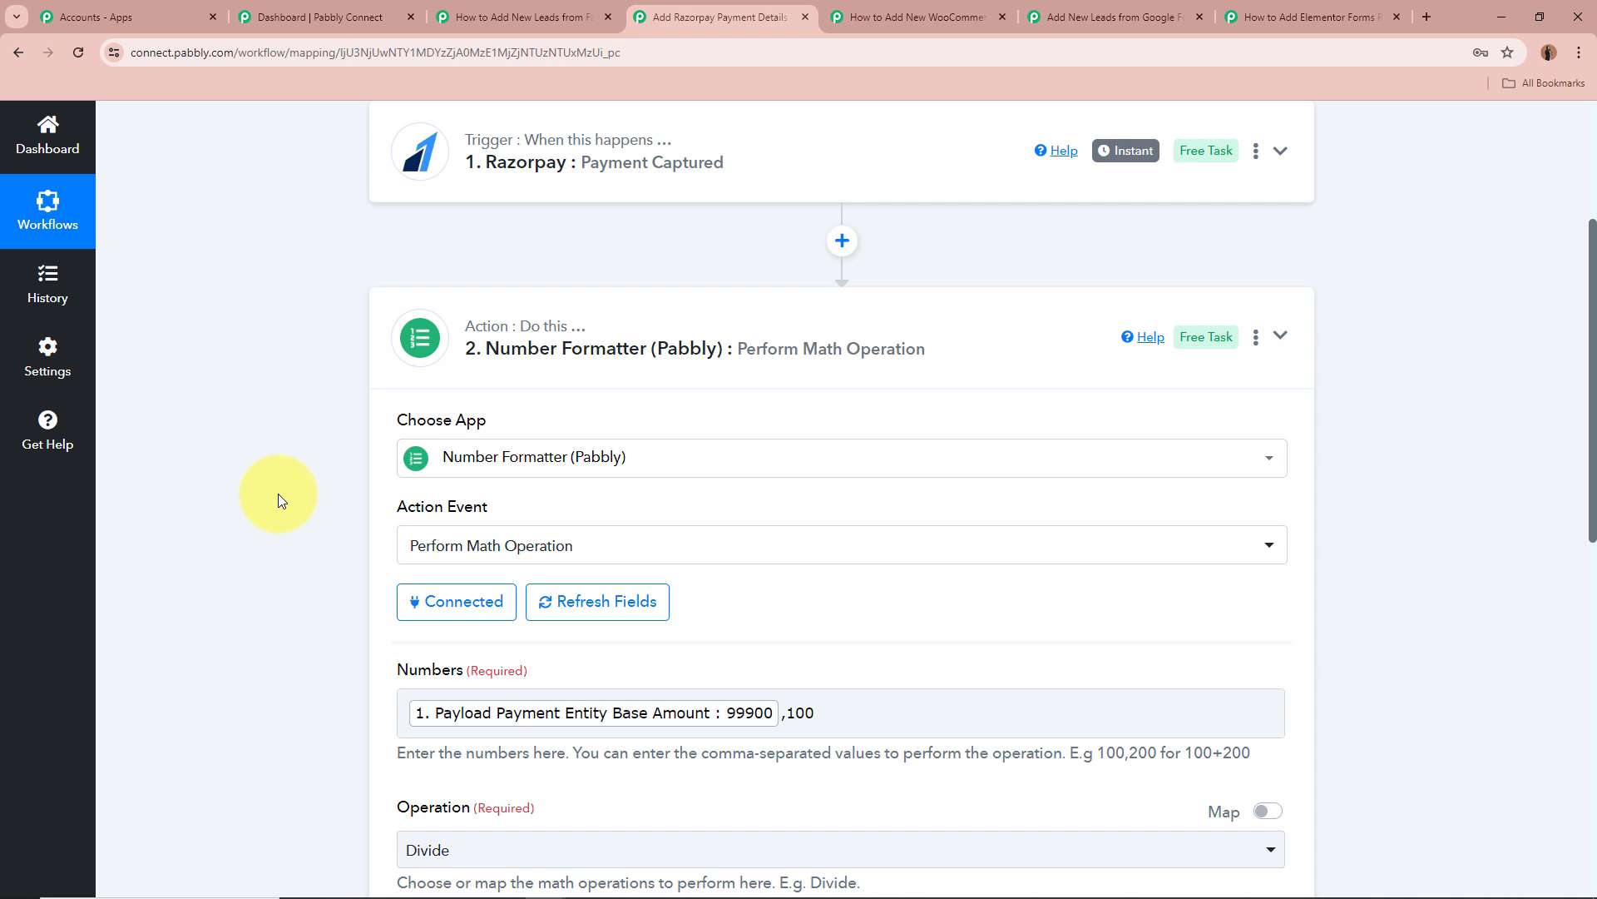
click(608, 545)
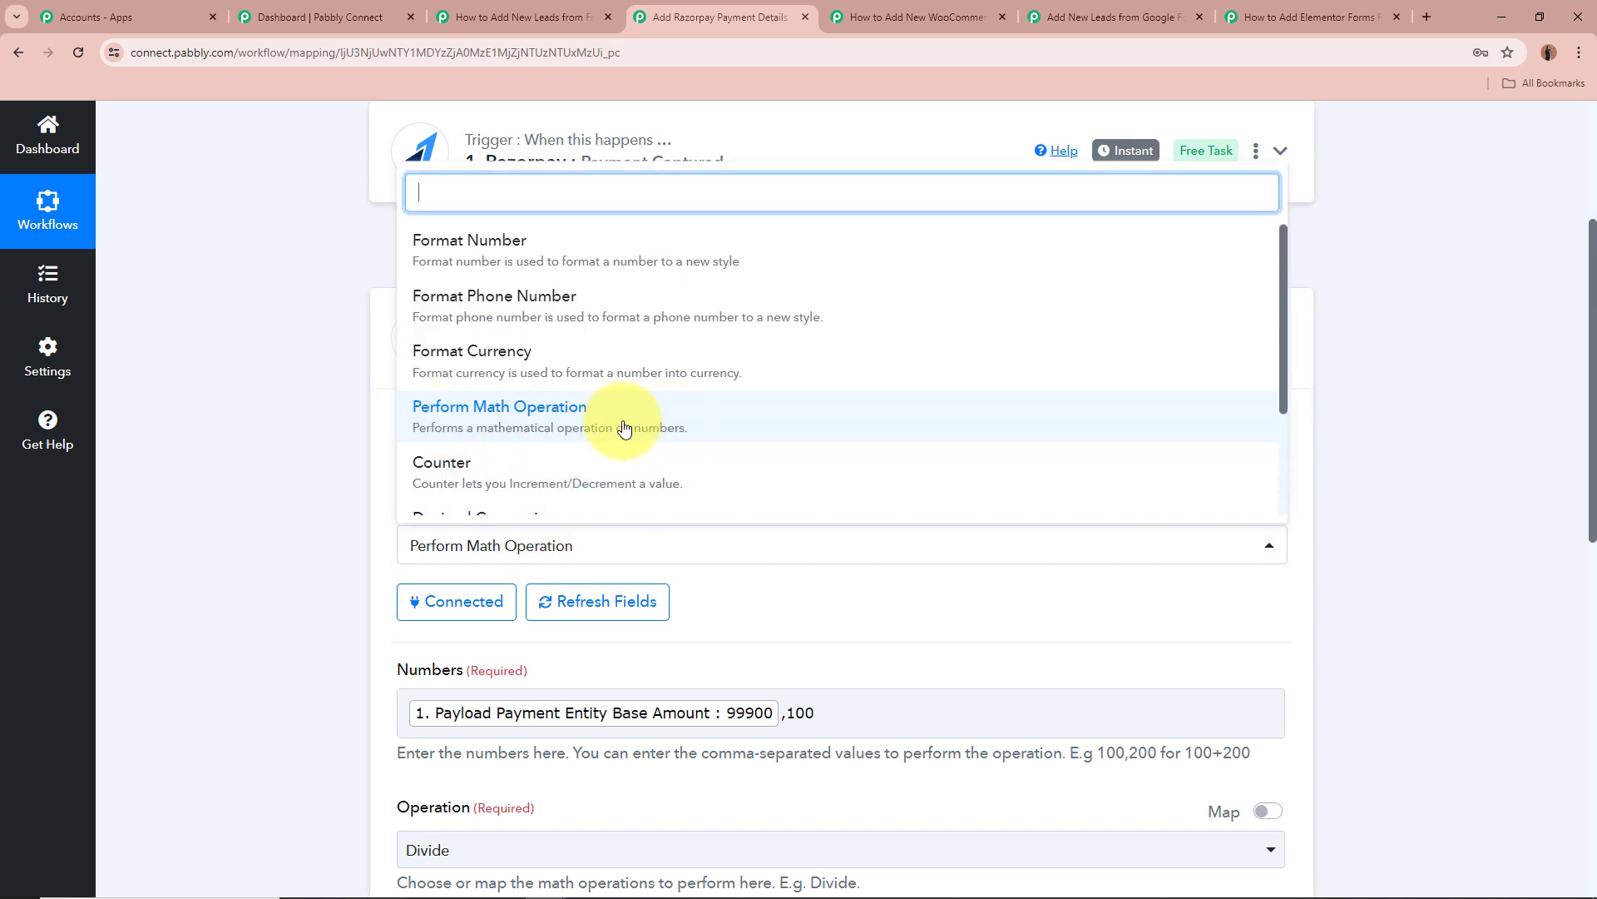
click(133, 456)
scroll(238, 466, down, 4)
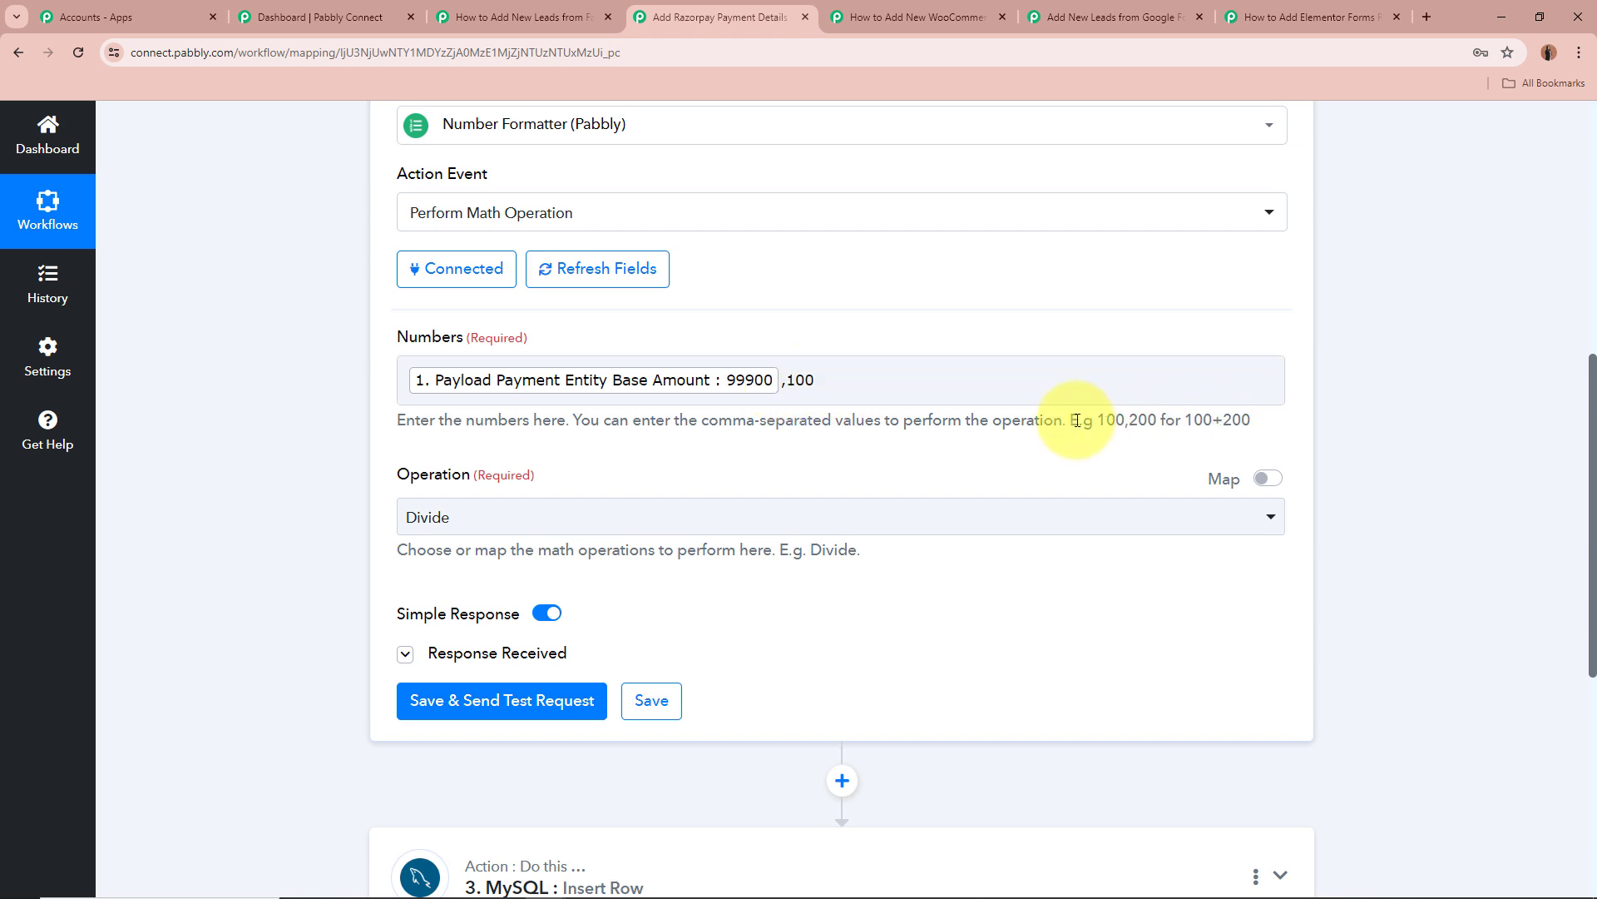
Review the numbers field hint and its 100,200 example.
drag(989, 427, 1162, 424)
click(1110, 422)
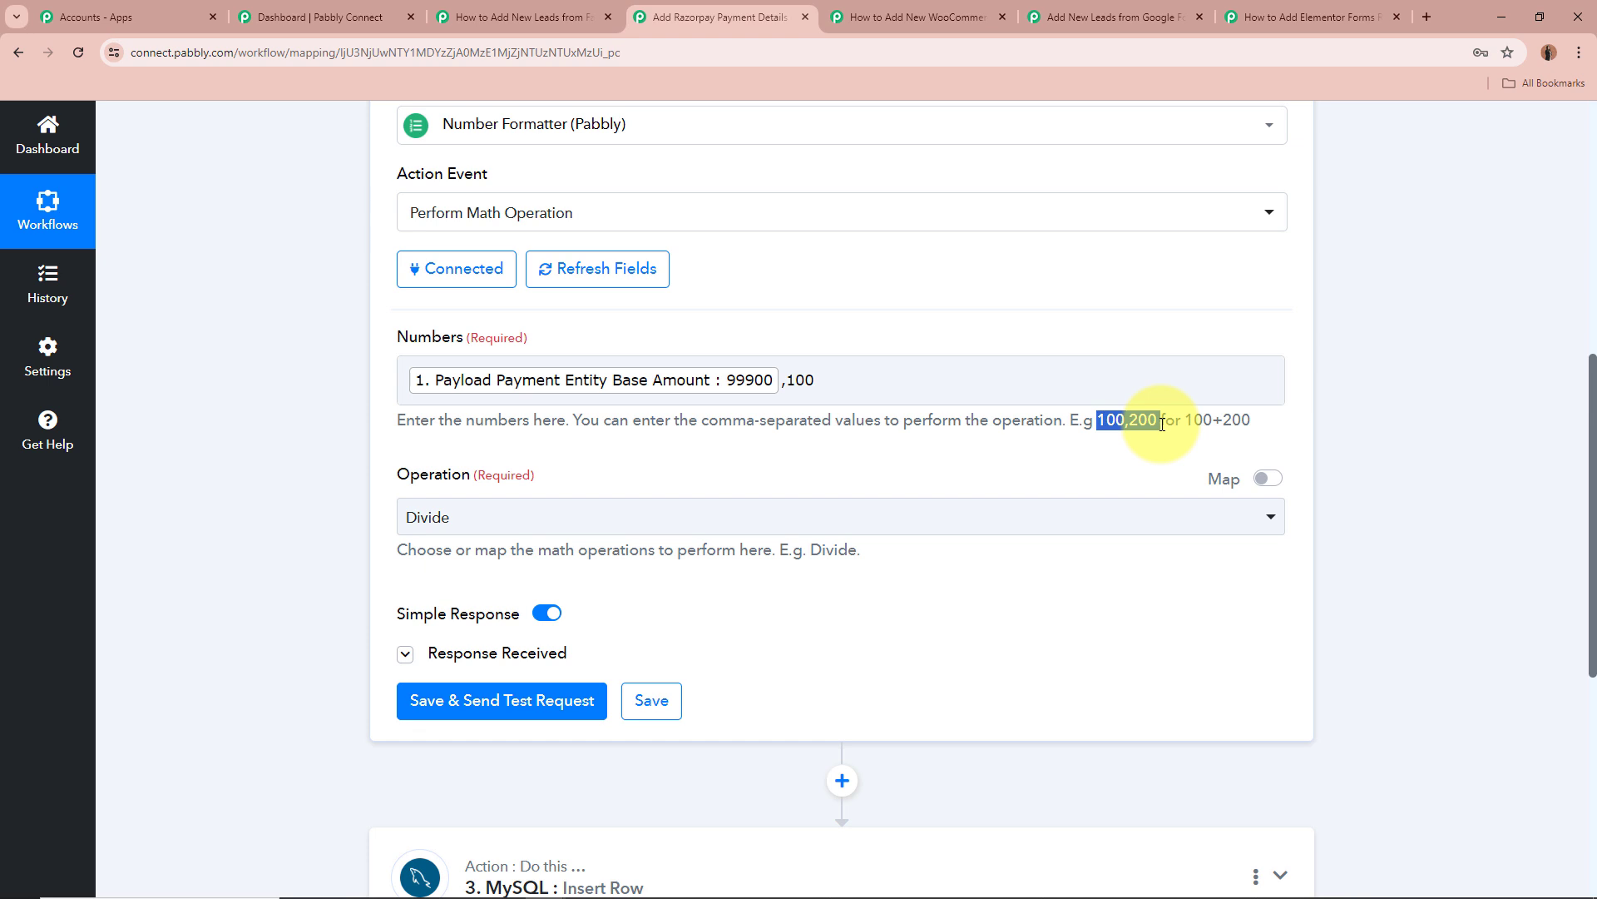
click(1119, 424)
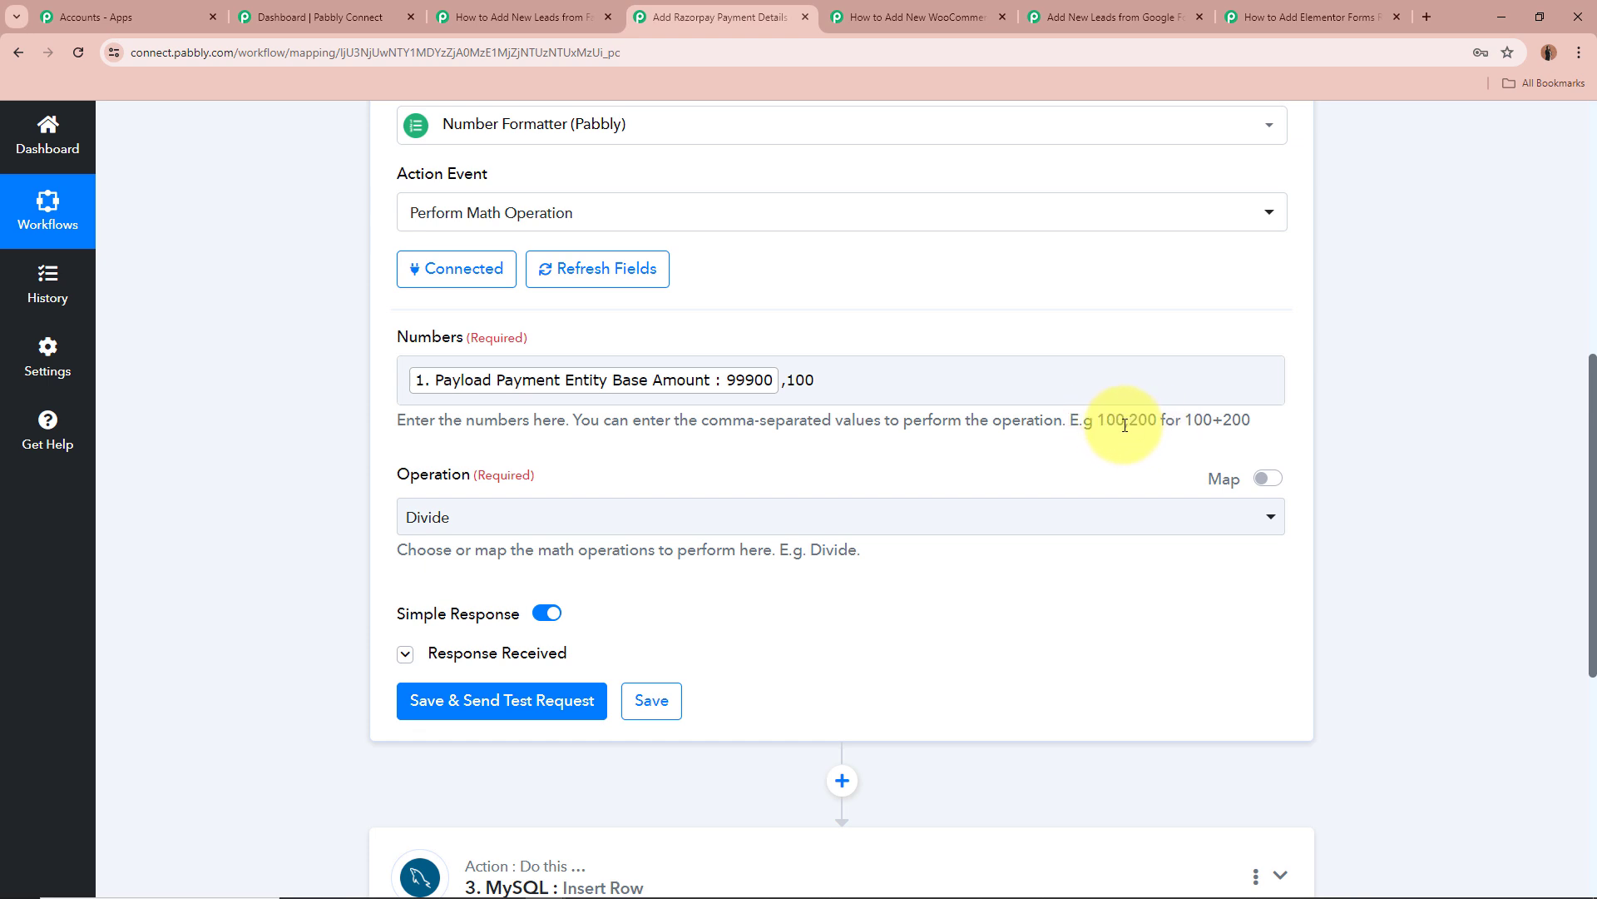
drag(1125, 425, 1260, 428)
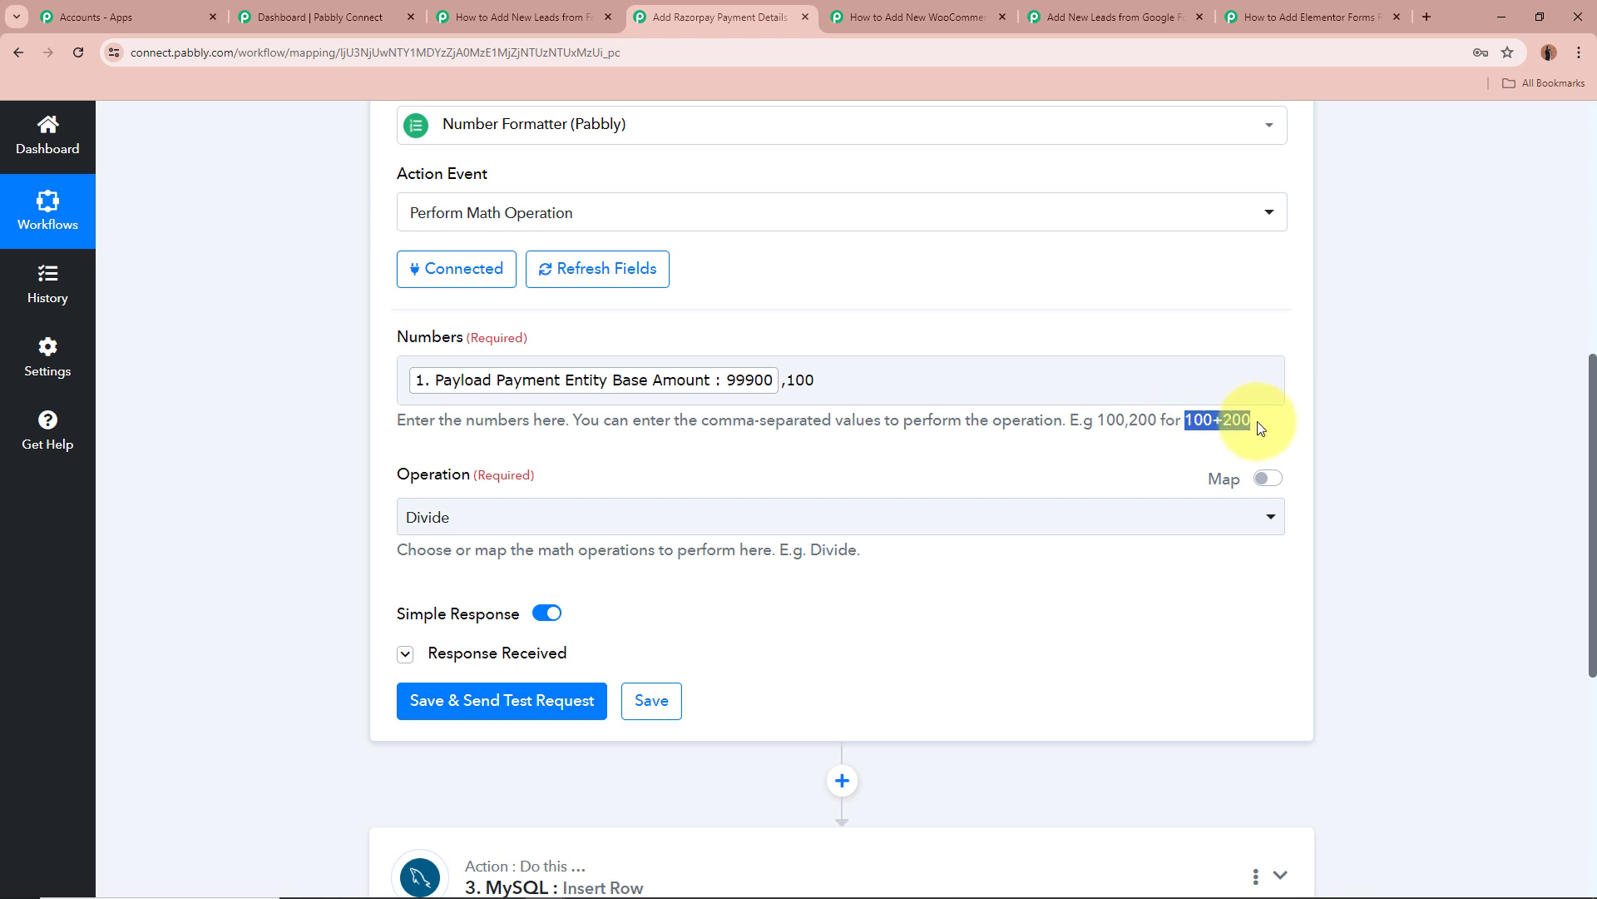
click(1155, 422)
drag(1098, 422, 1154, 423)
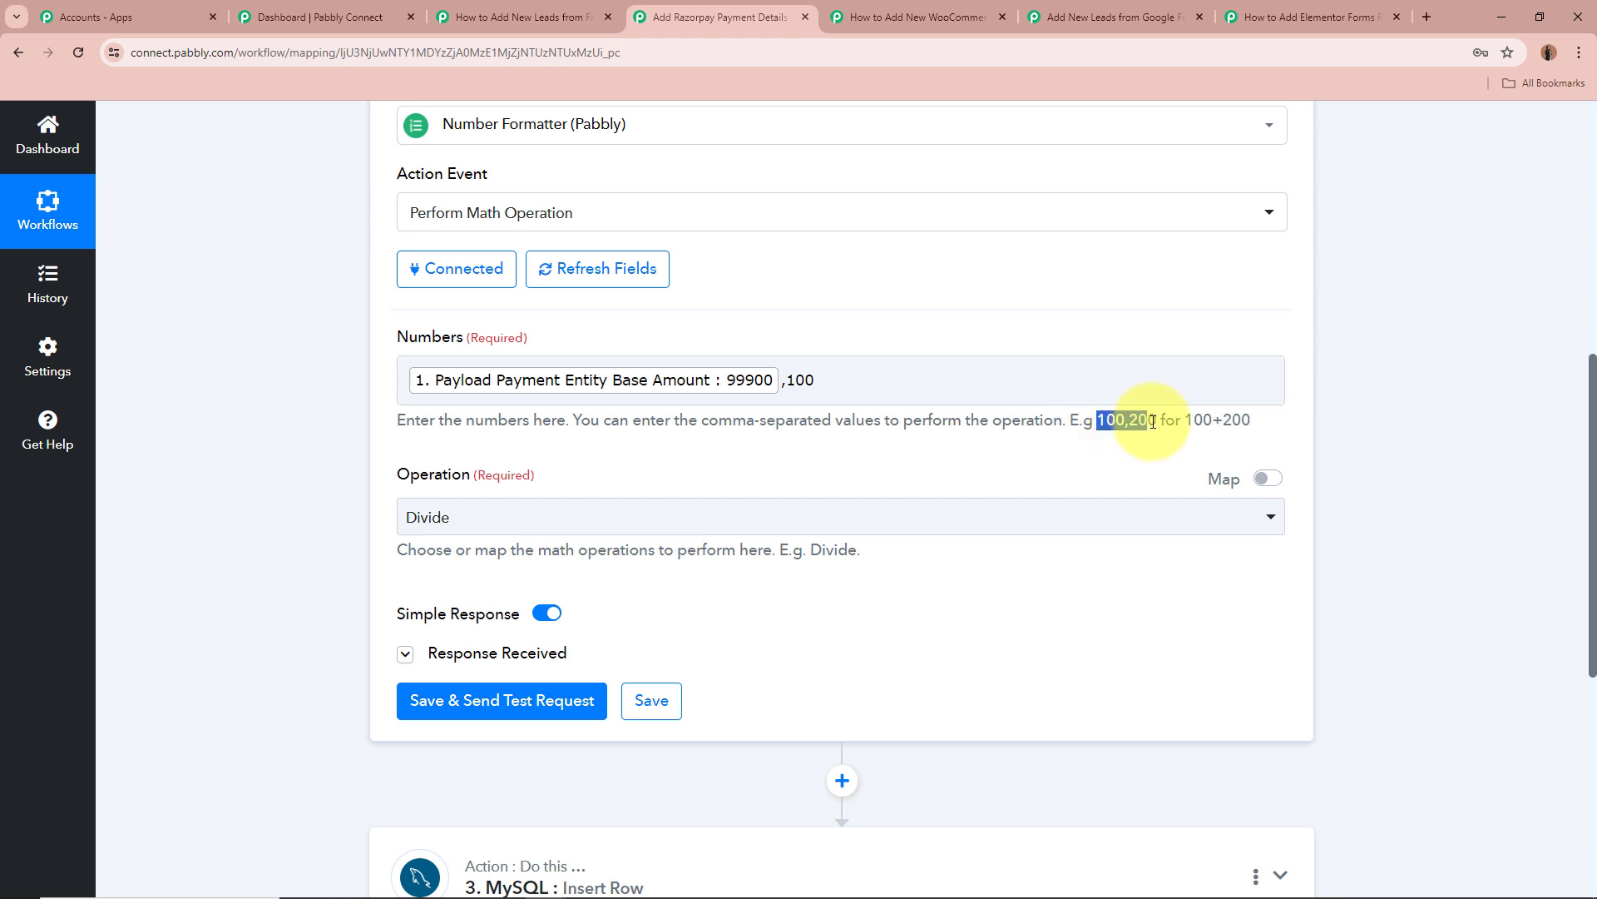
click(275, 399)
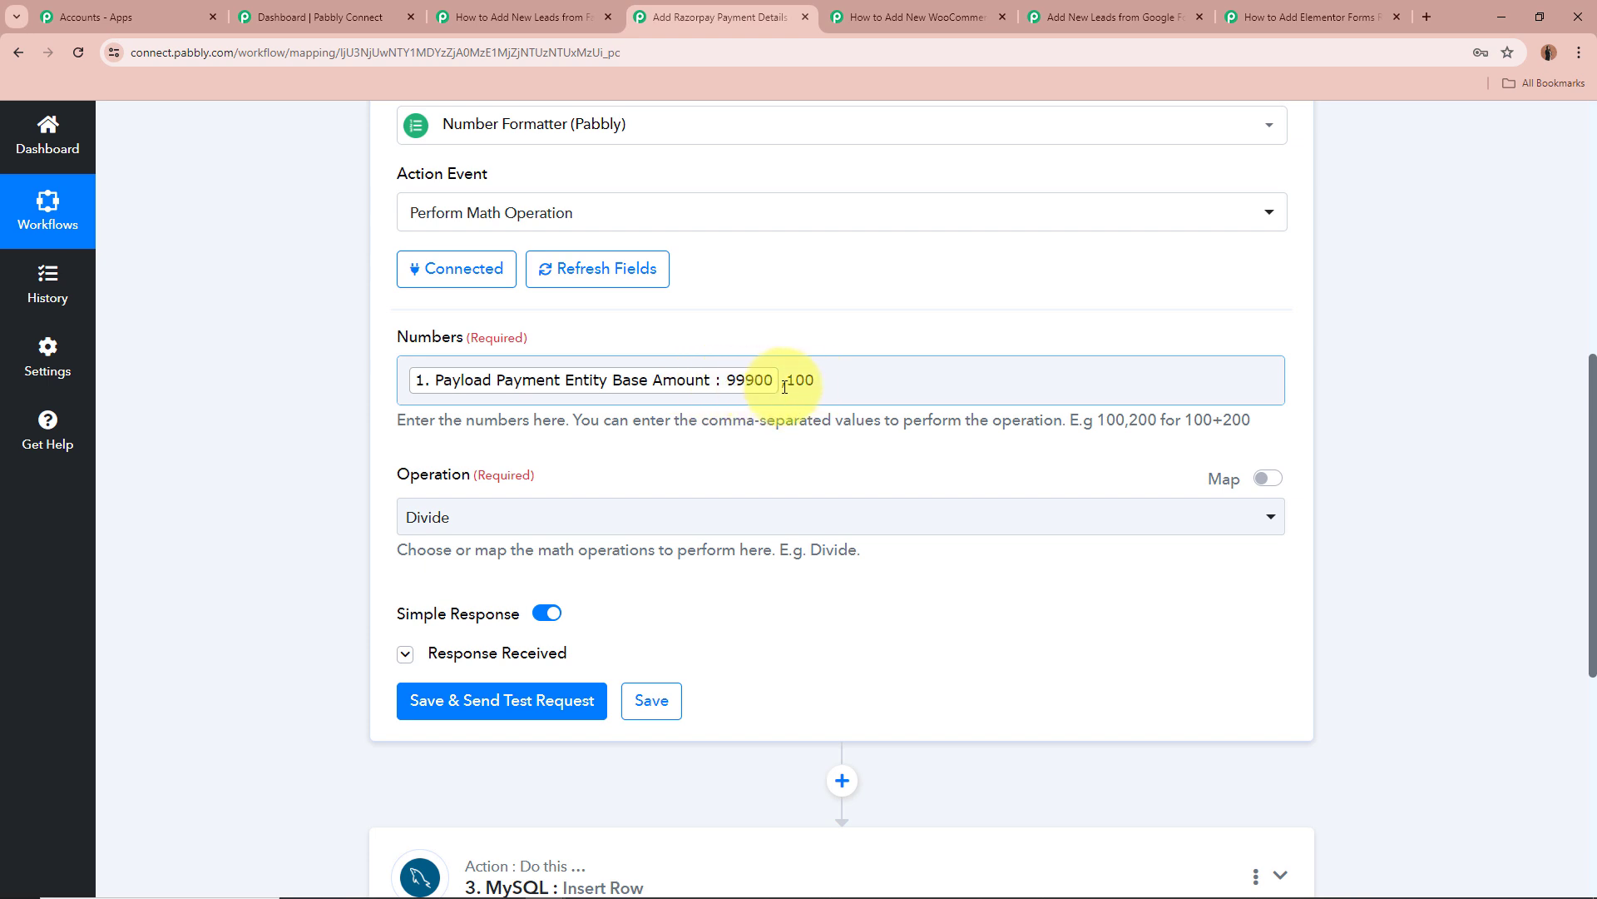
scroll(286, 346, down, 1)
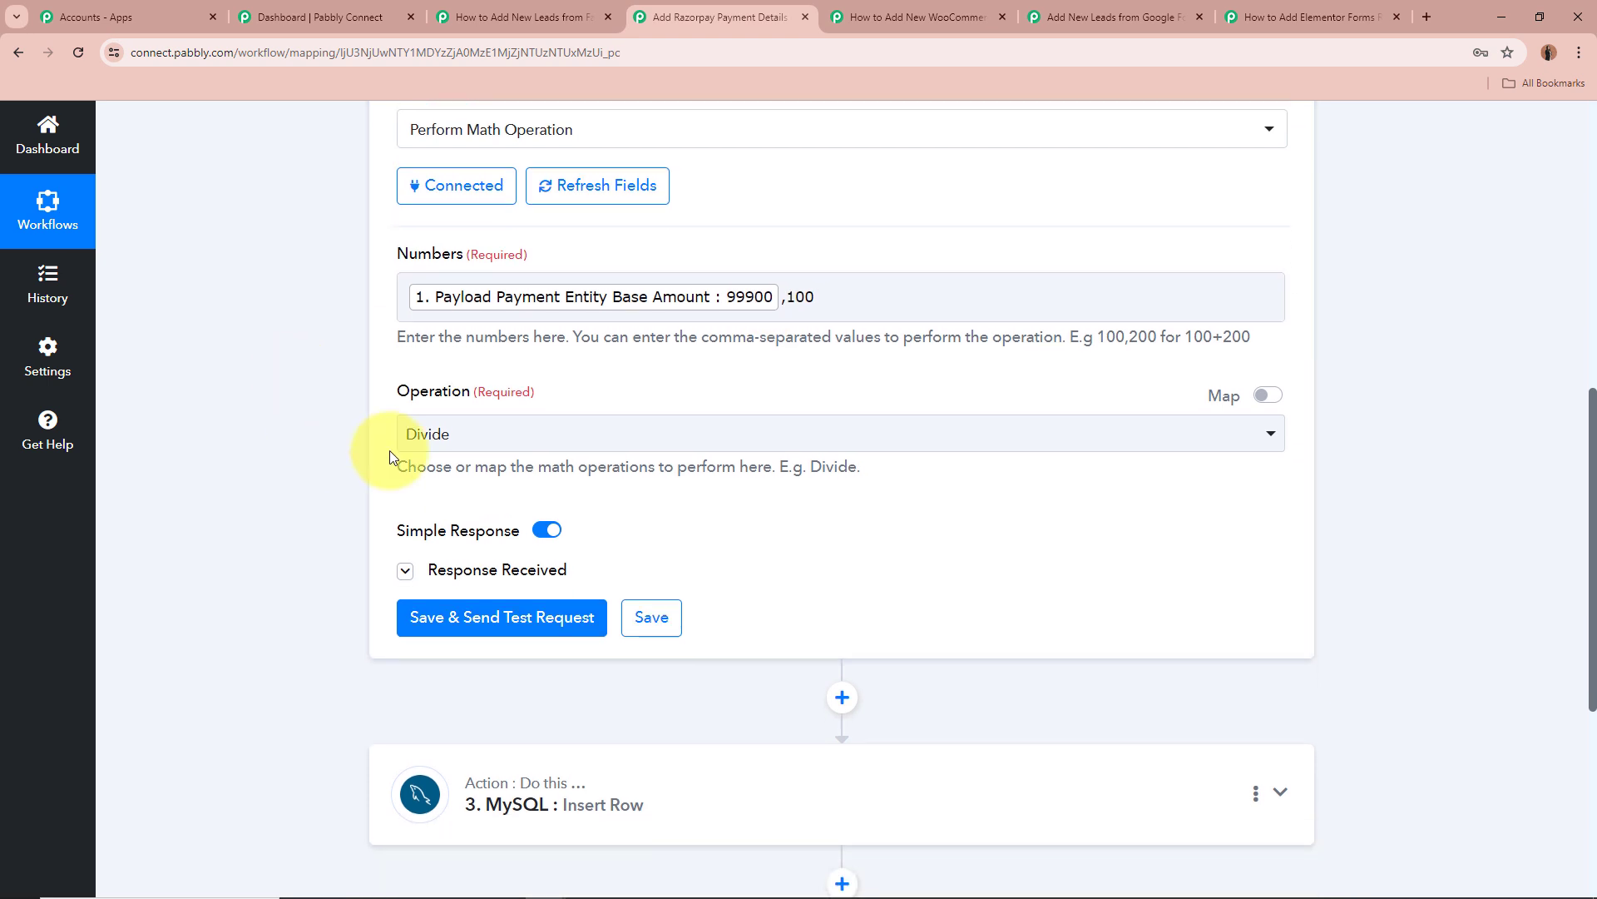
Keep Divide as the math operation and confirm the test response Result is 999.
click(490, 432)
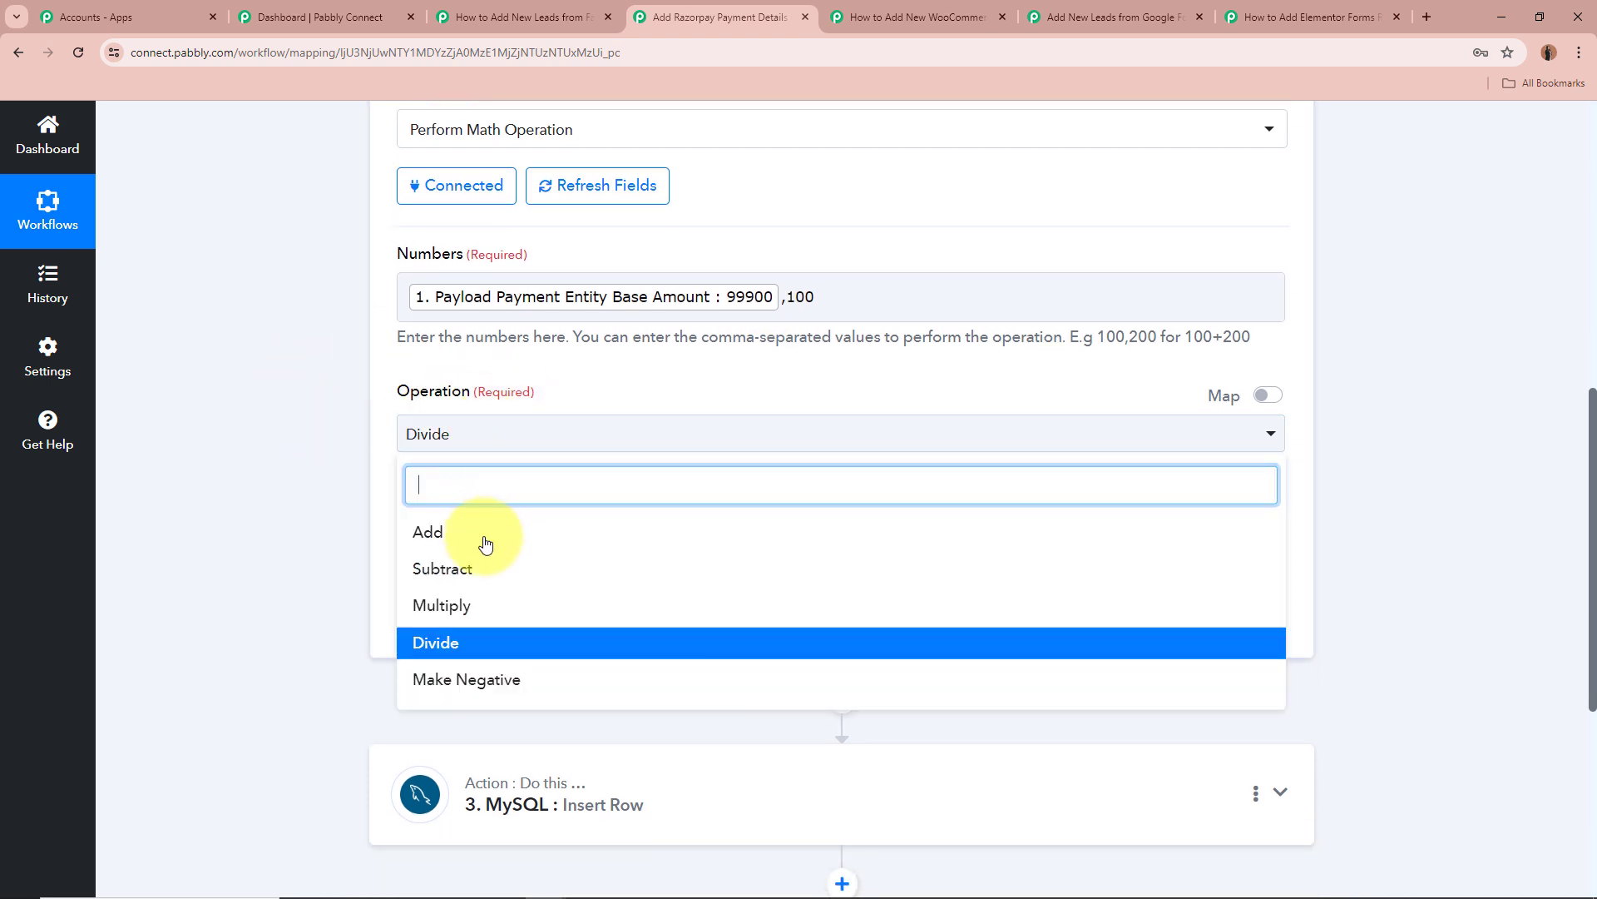
click(273, 502)
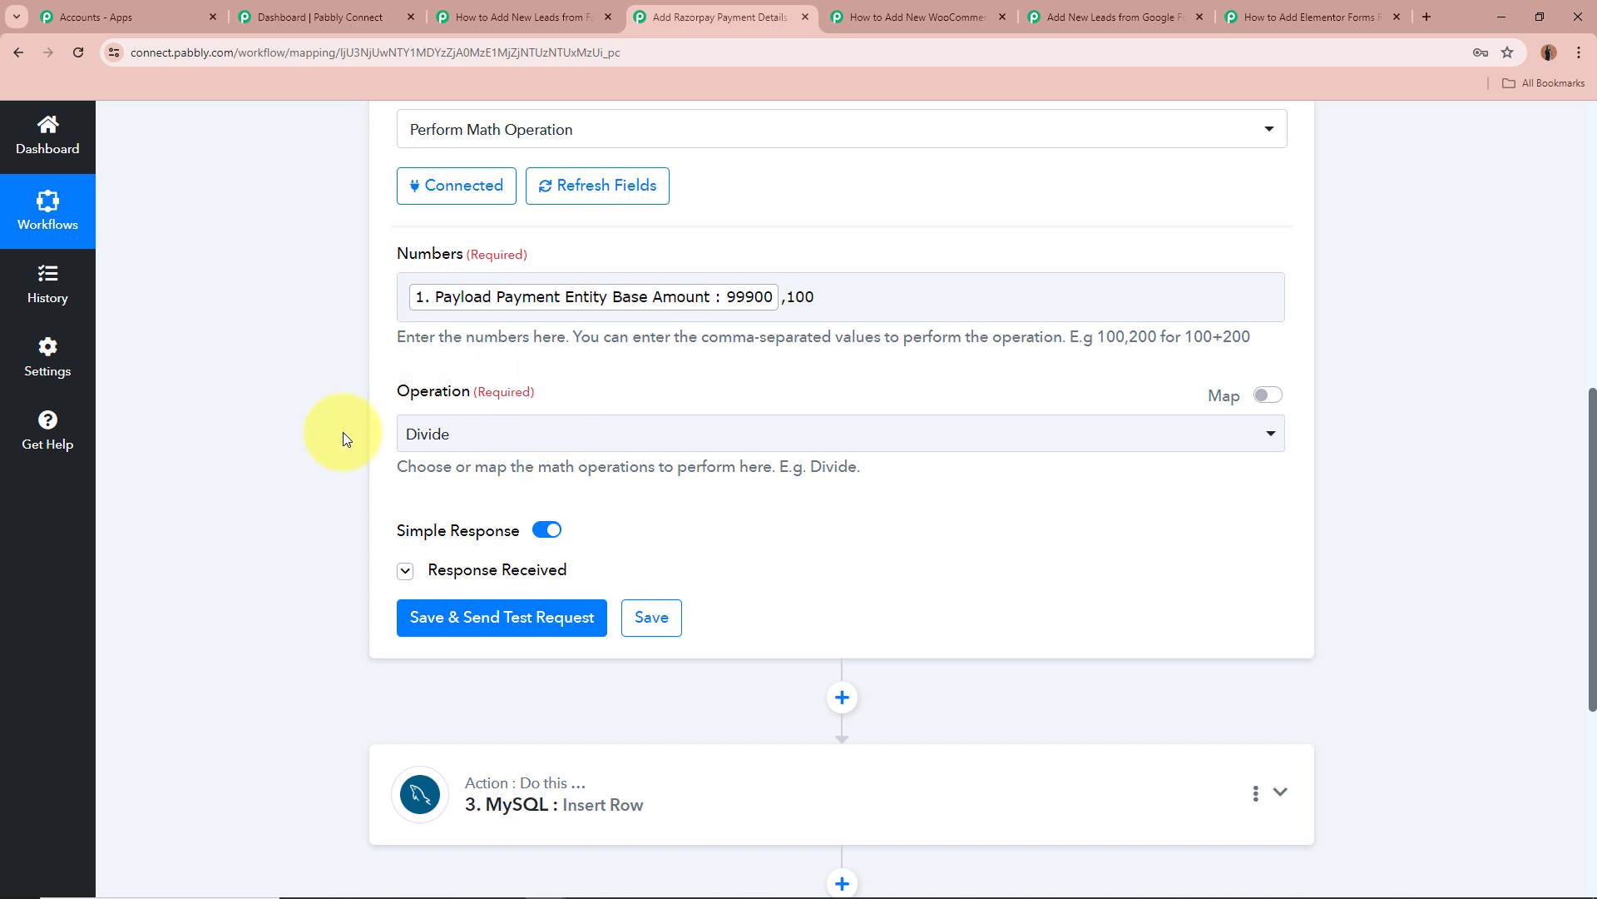
scroll(447, 429, down, 2)
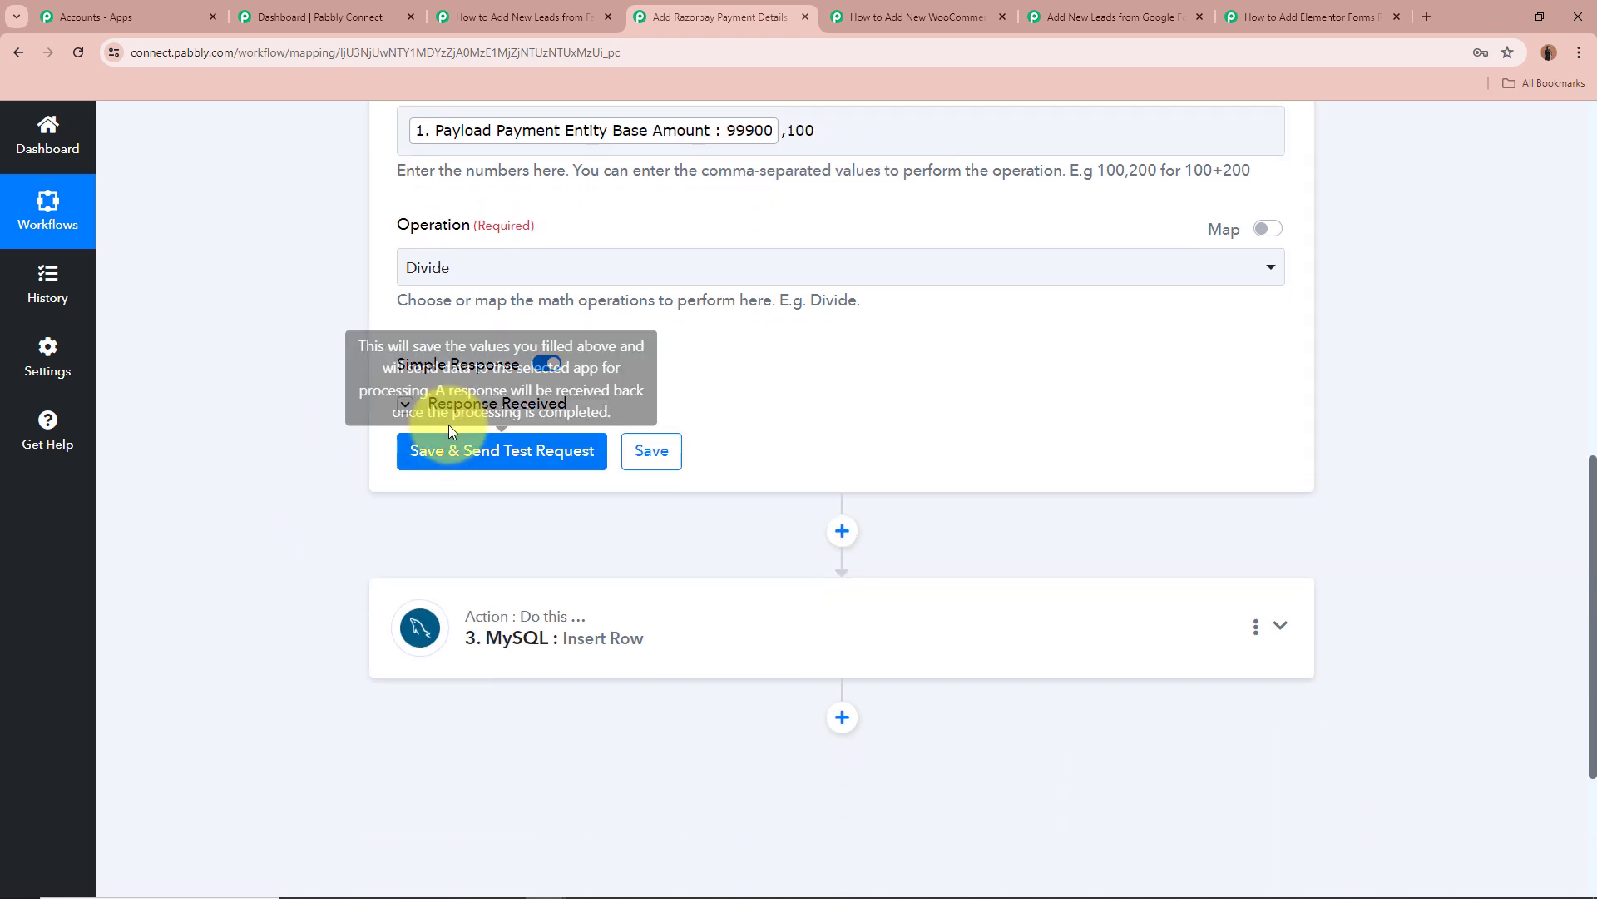
click(414, 405)
scroll(248, 434, down, 1)
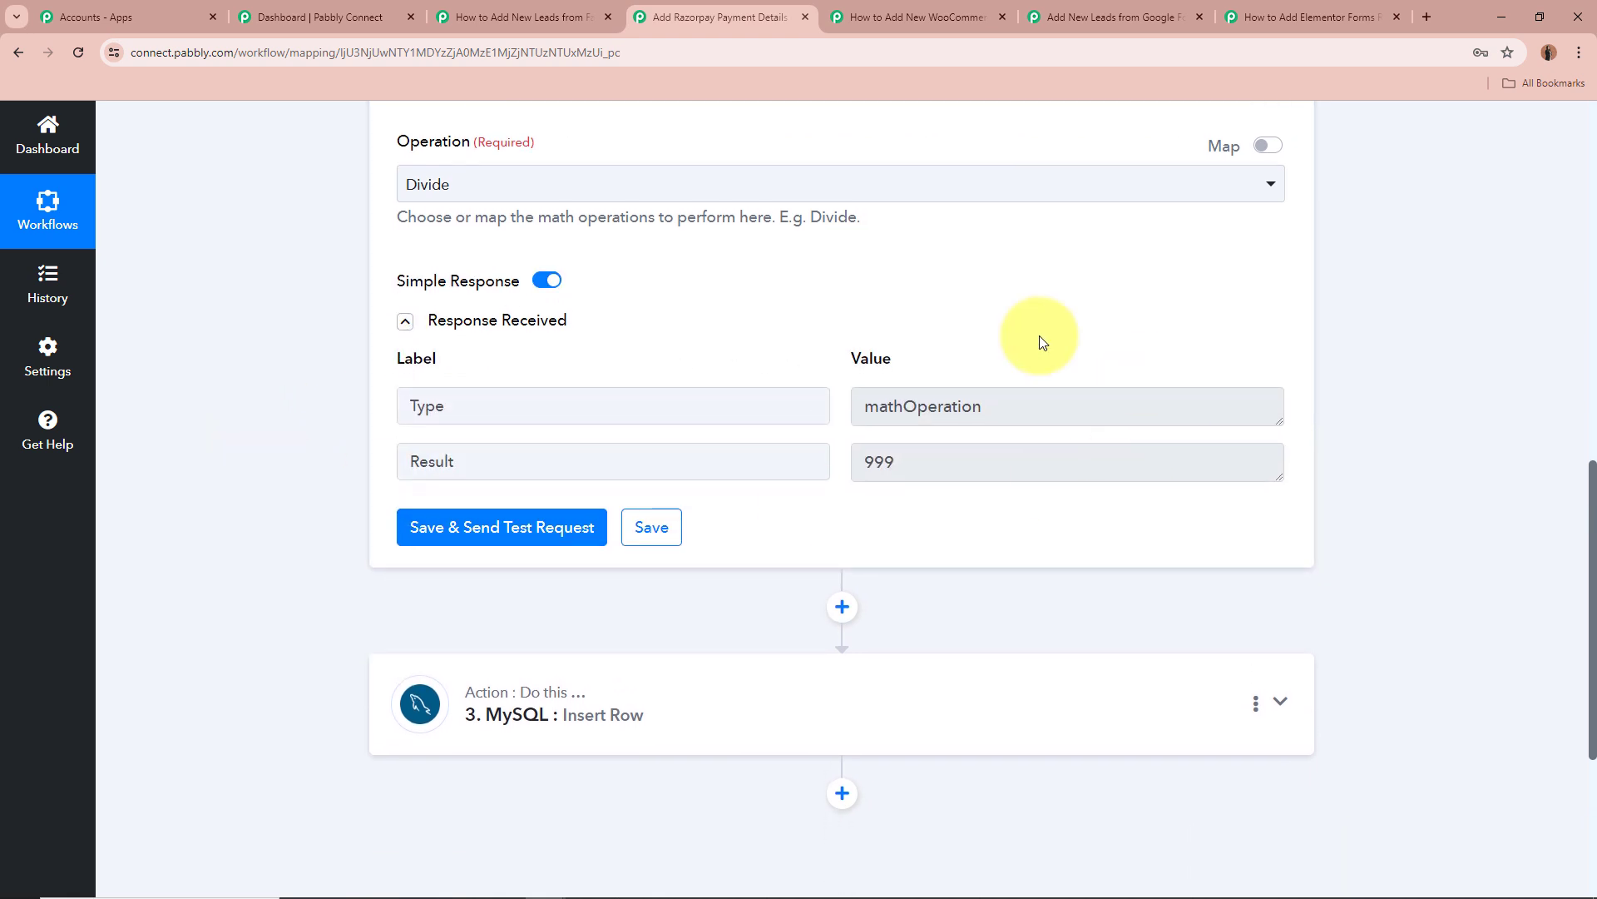
drag(944, 470, 732, 441)
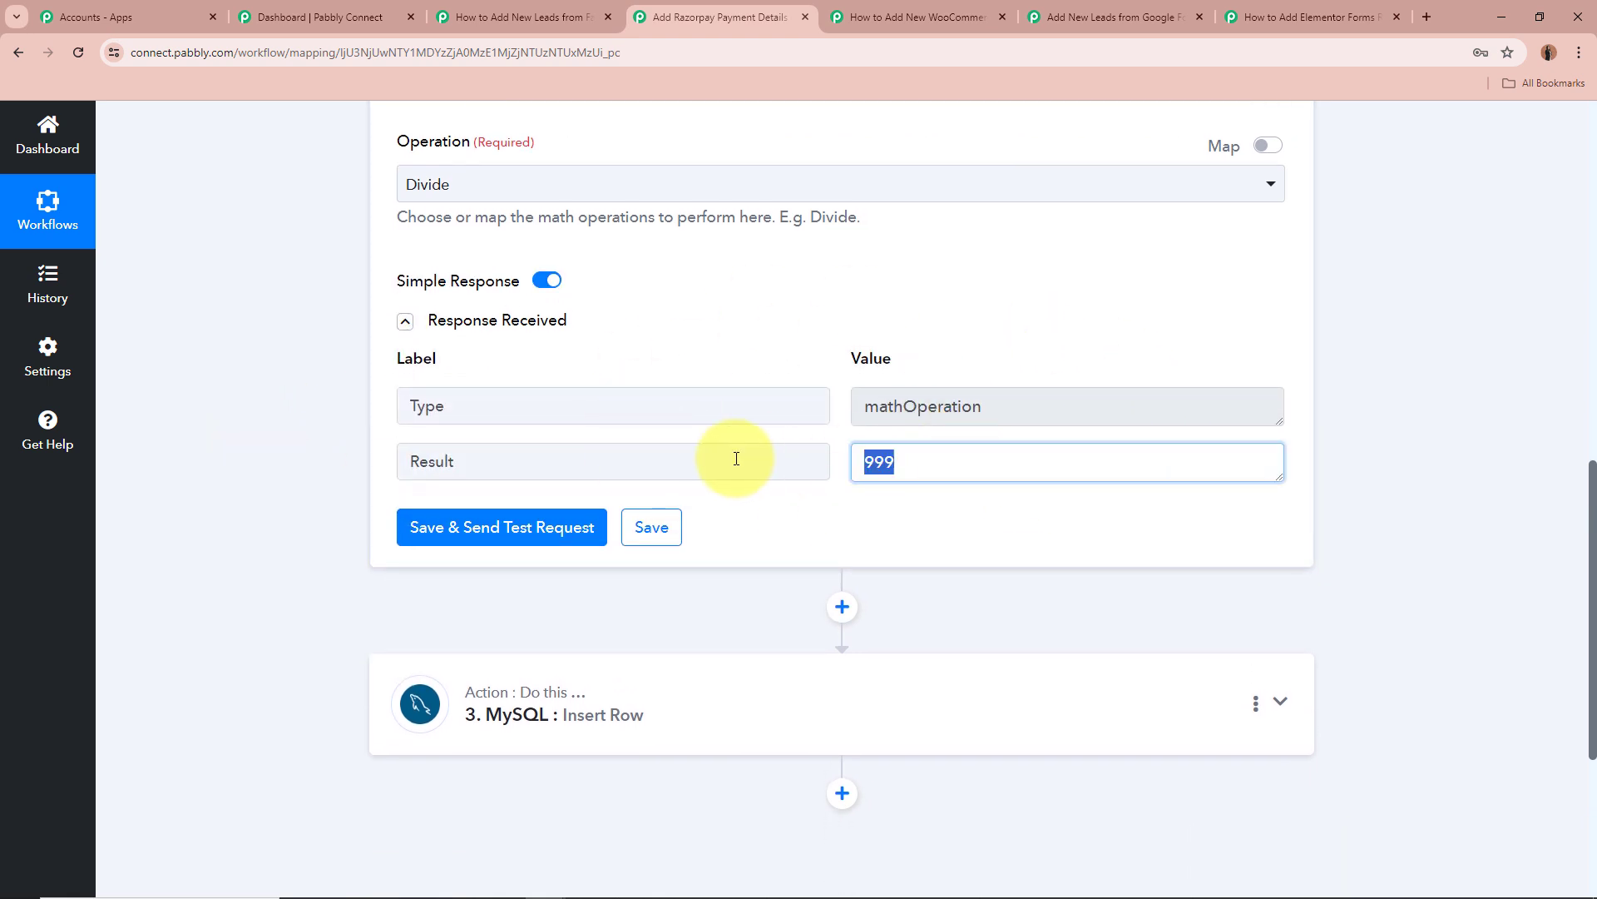
click(1449, 479)
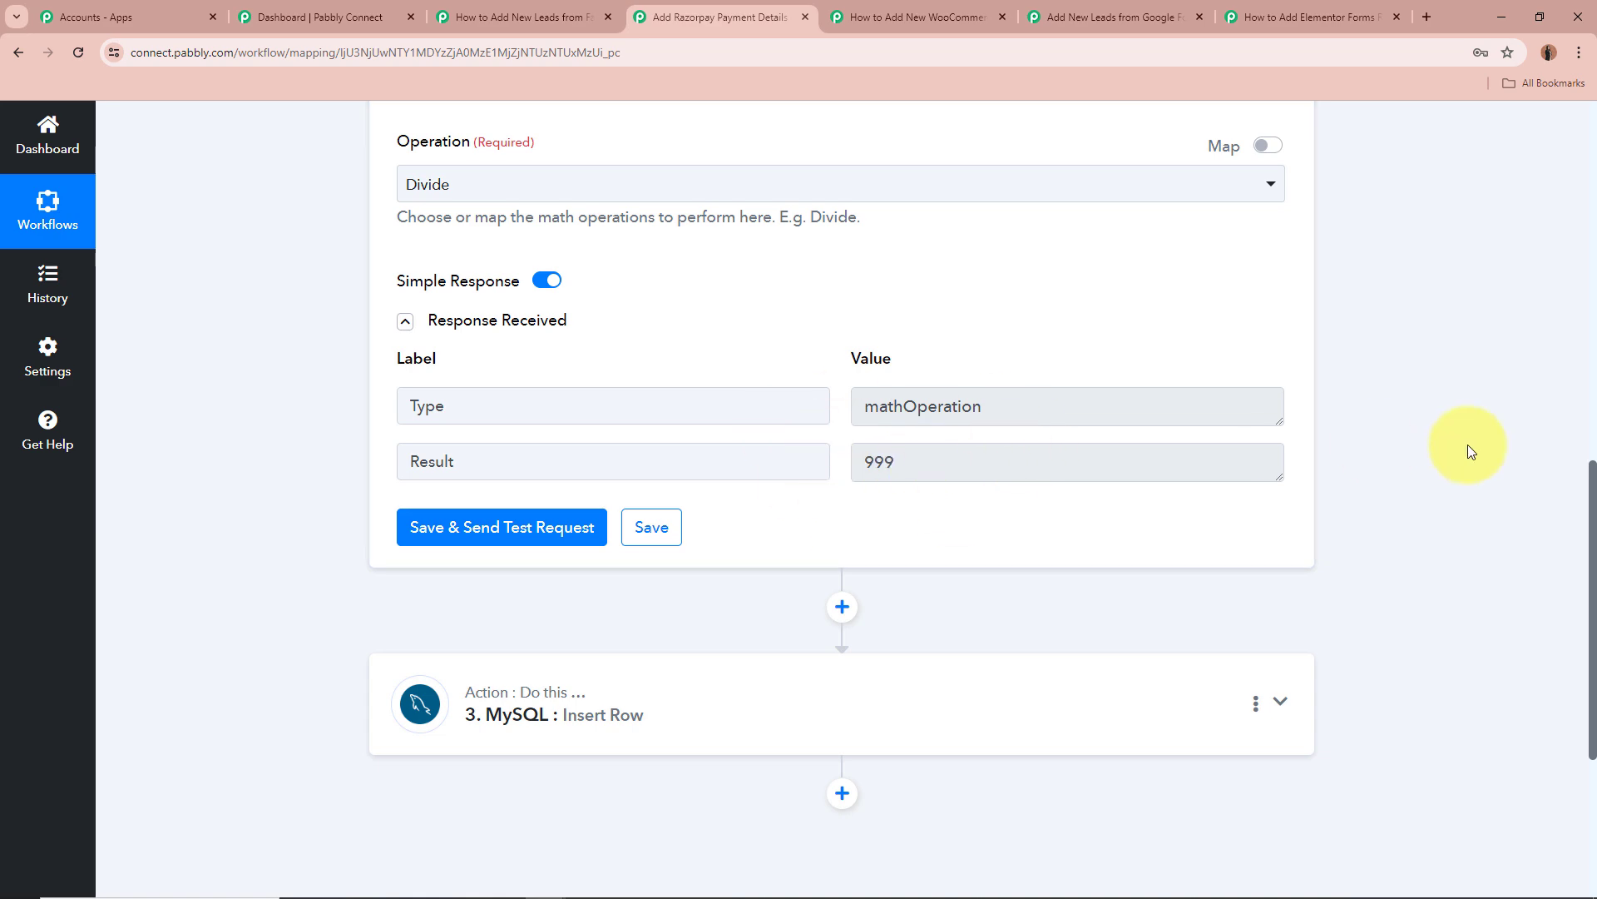
scroll(1468, 445, up, 8)
Open the MySQL Insert Row step, keeping RazorpayPayments as the table, and review its field mappings.
click(1278, 334)
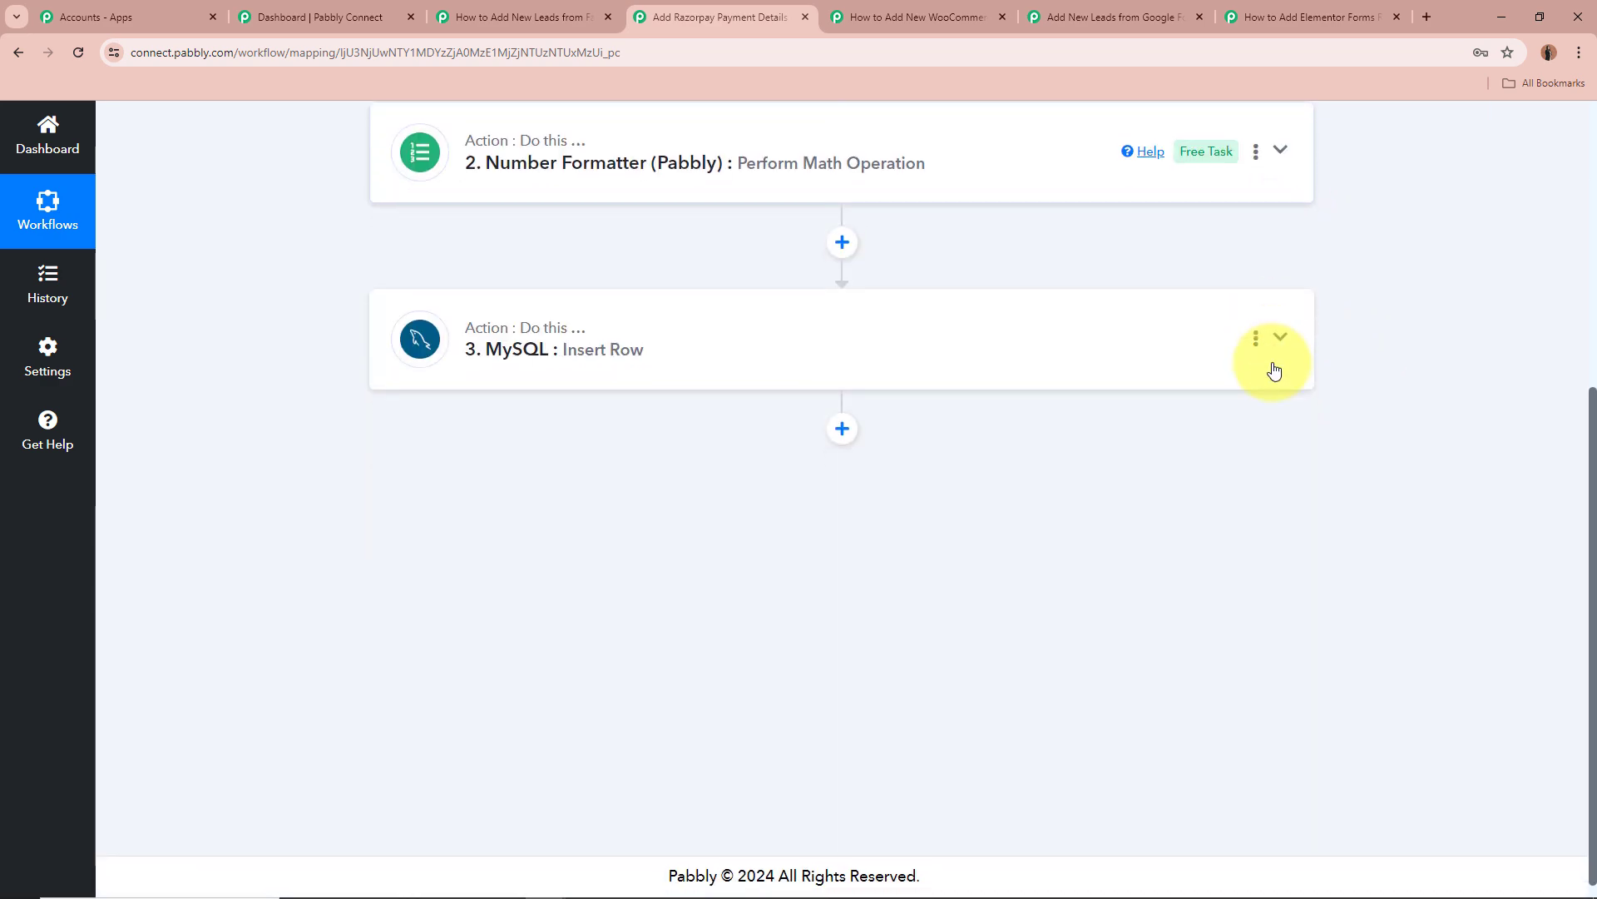
click(1278, 340)
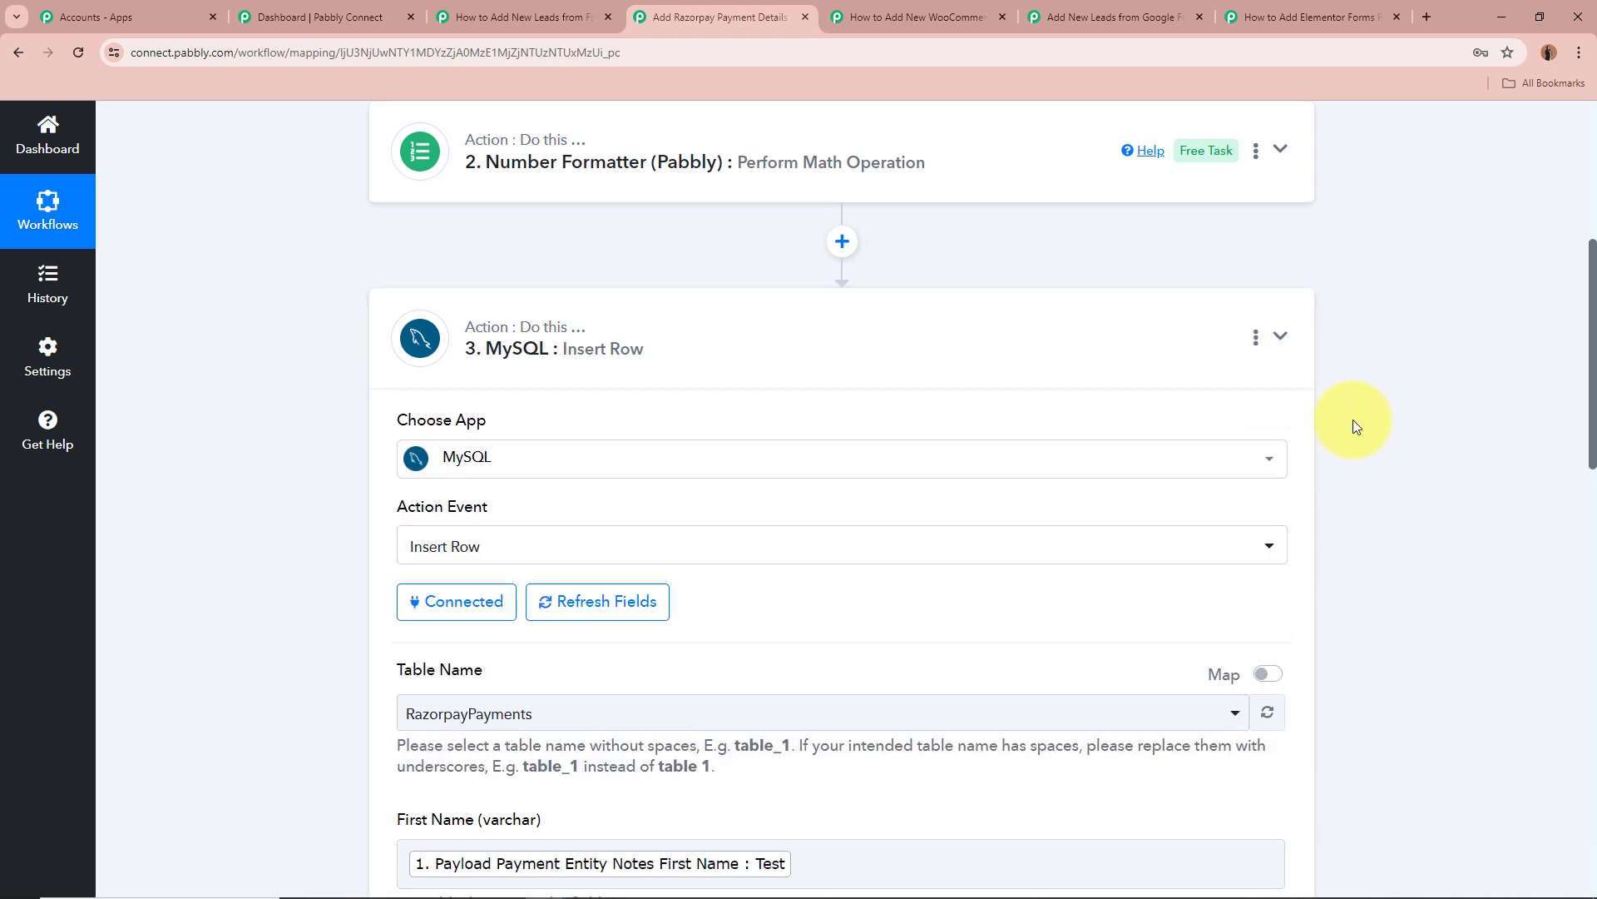
scroll(1353, 425, down, 3)
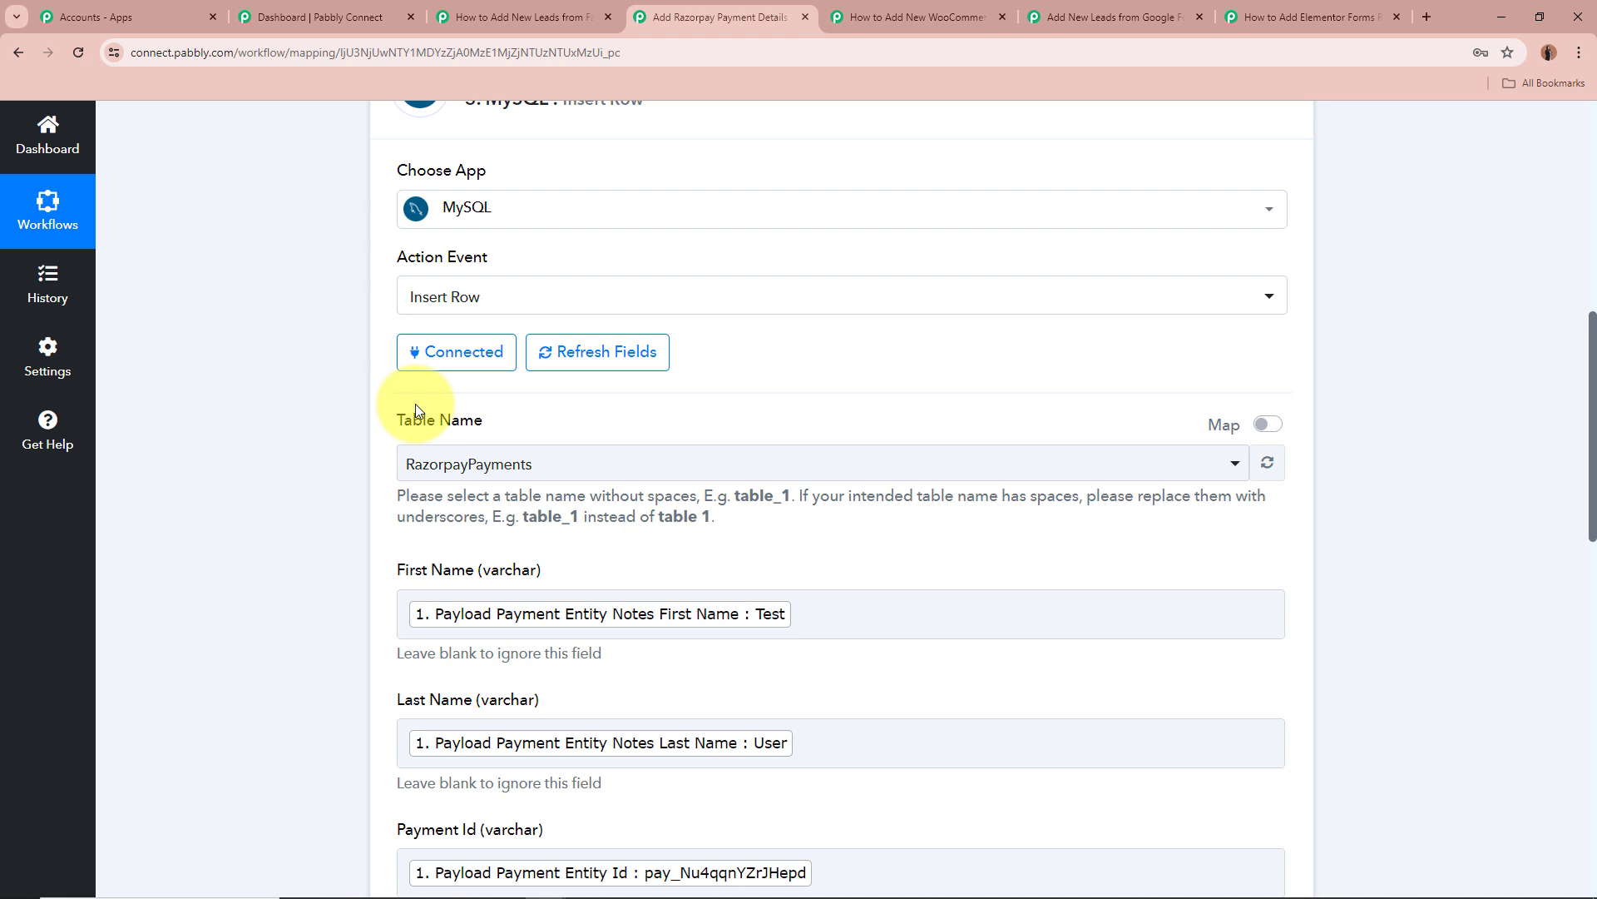
click(412, 463)
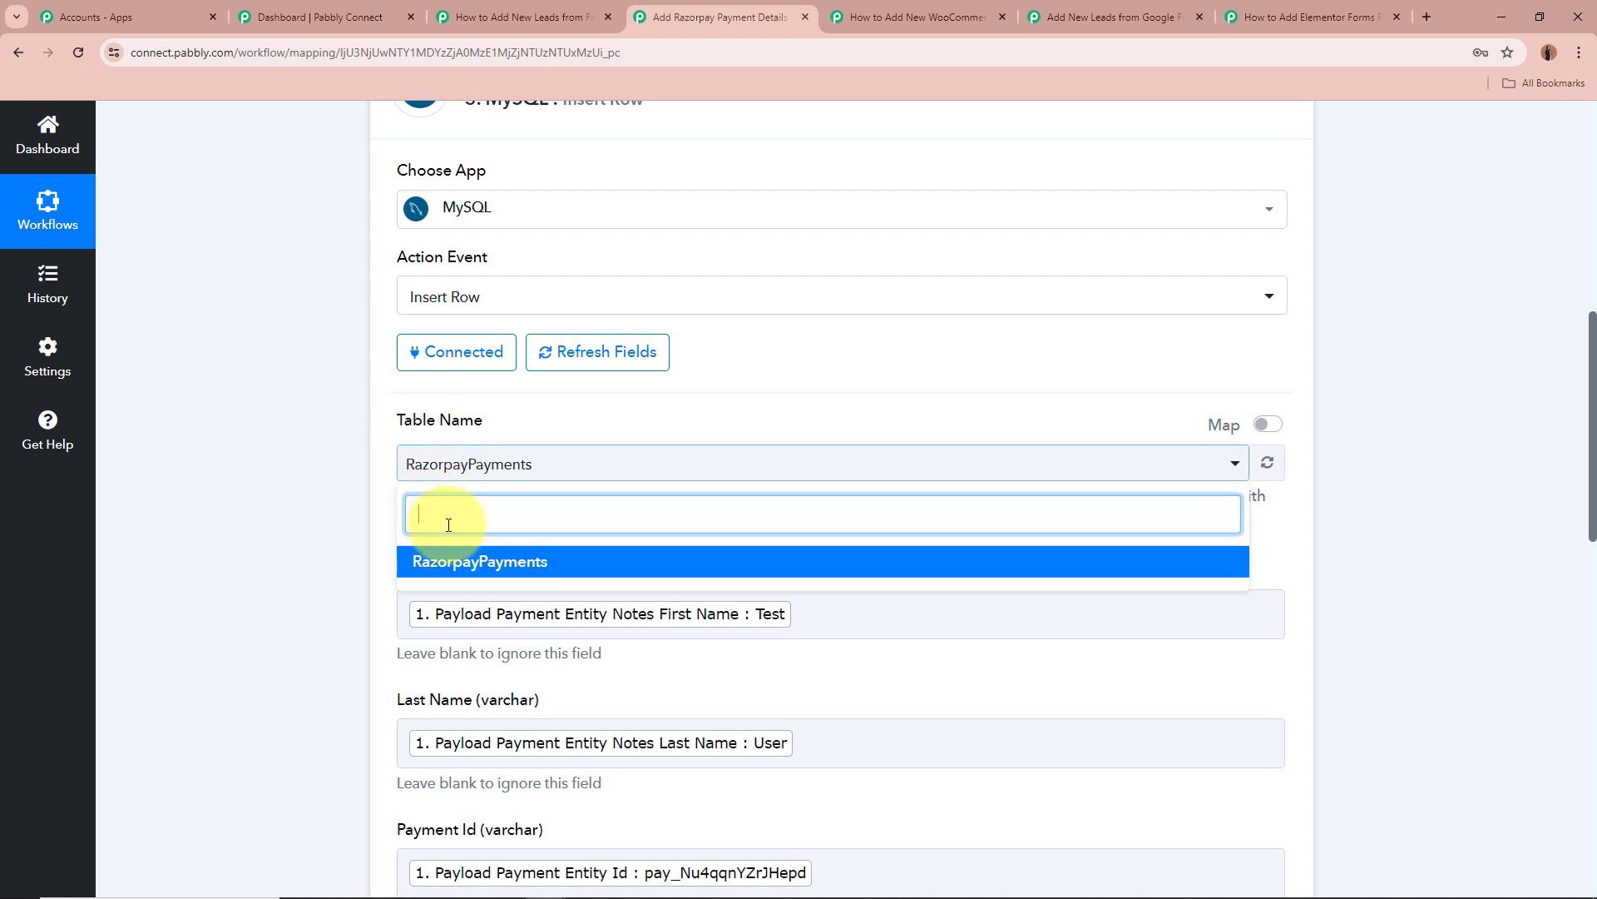
click(276, 511)
scroll(616, 426, down, 5)
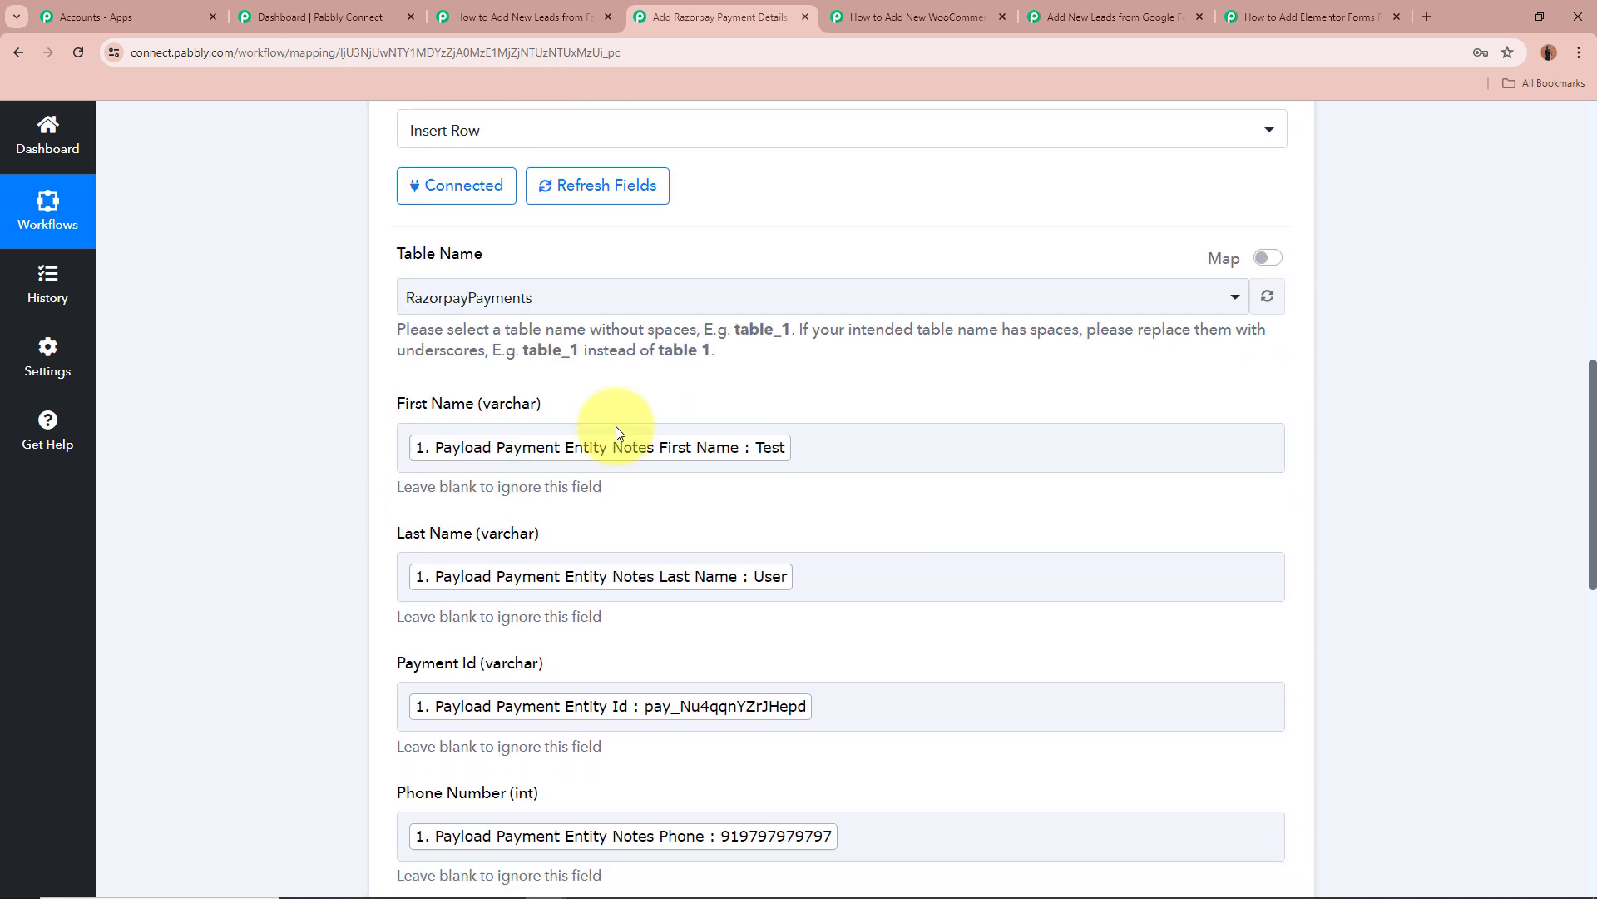
scroll(464, 556, down, 5)
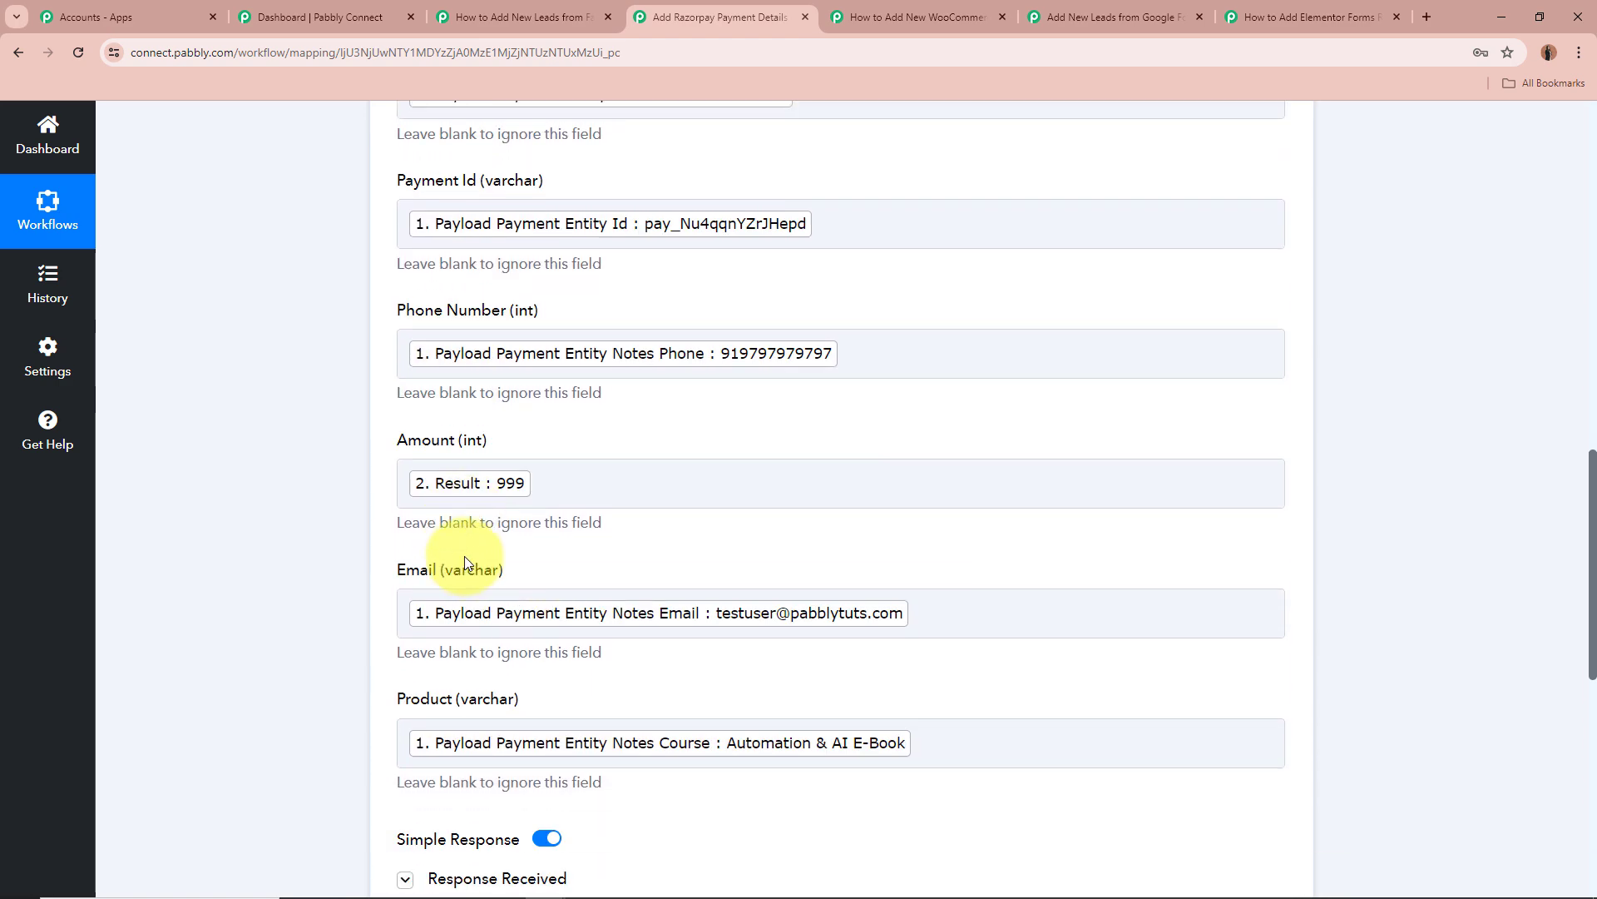
scroll(465, 541, up, 5)
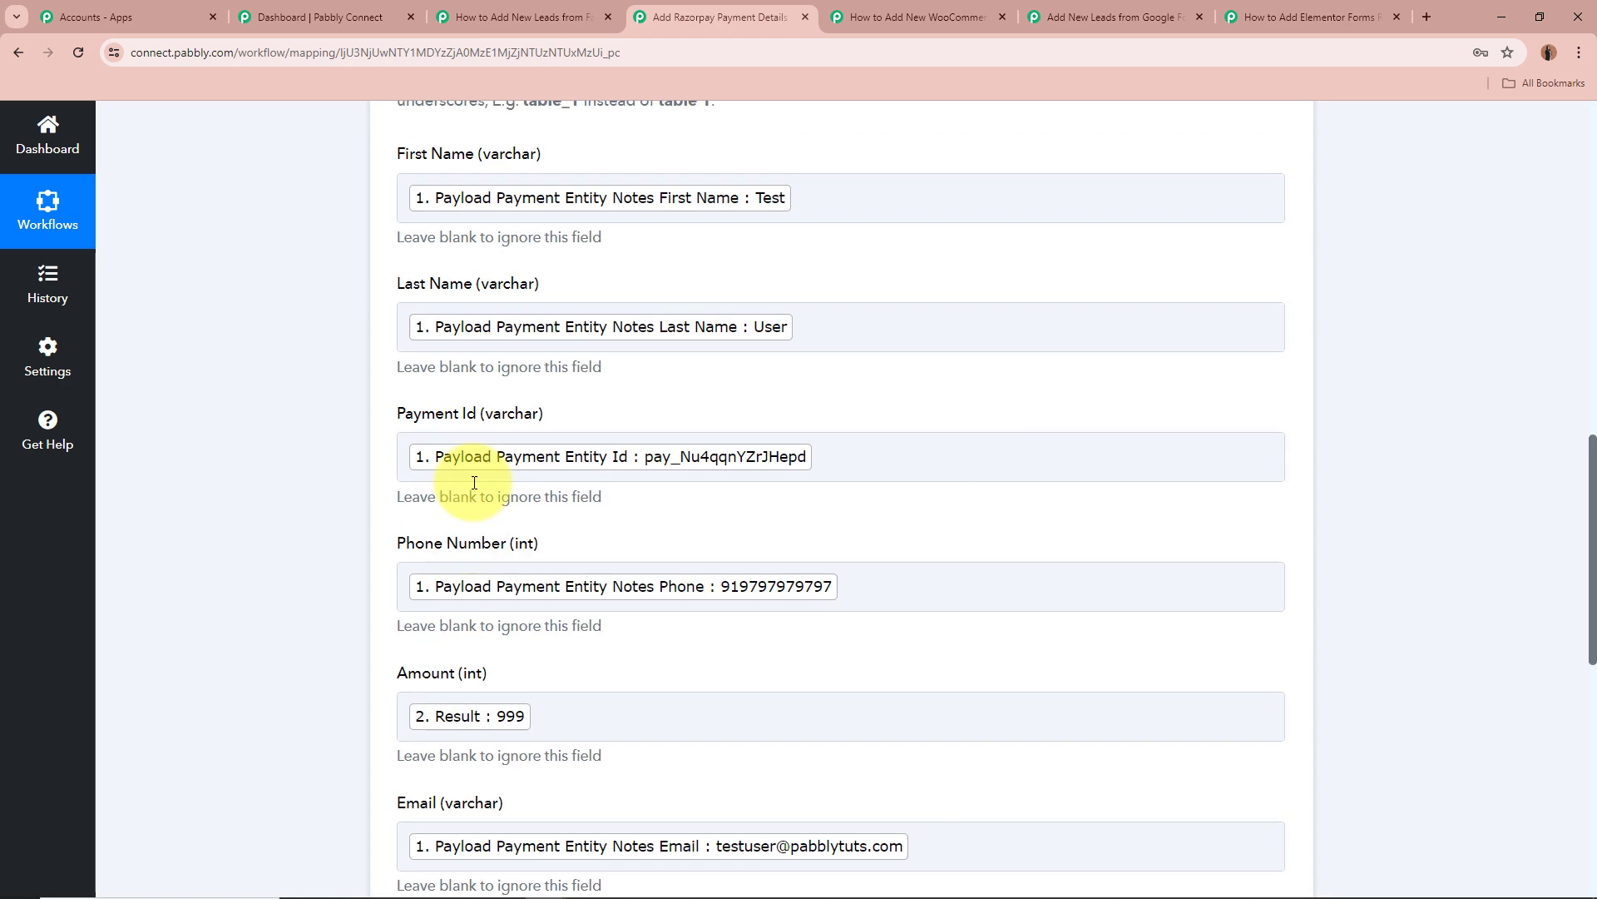
scroll(914, 726, up, 4)
scroll(913, 720, down, 7)
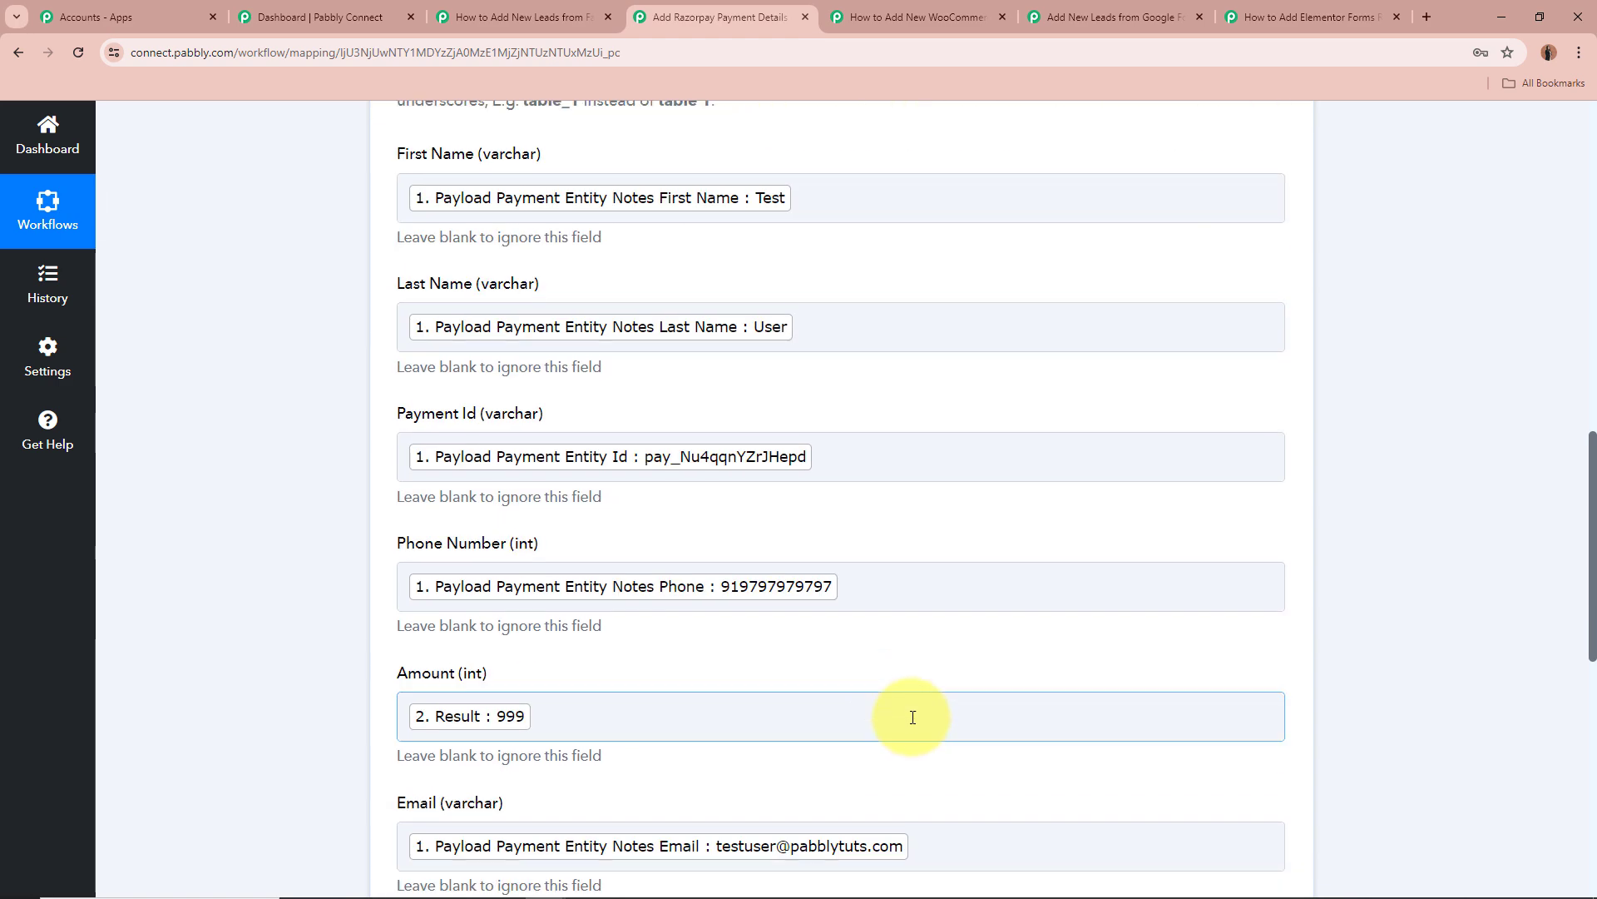
scroll(243, 556, up, 3)
scroll(243, 556, down, 8)
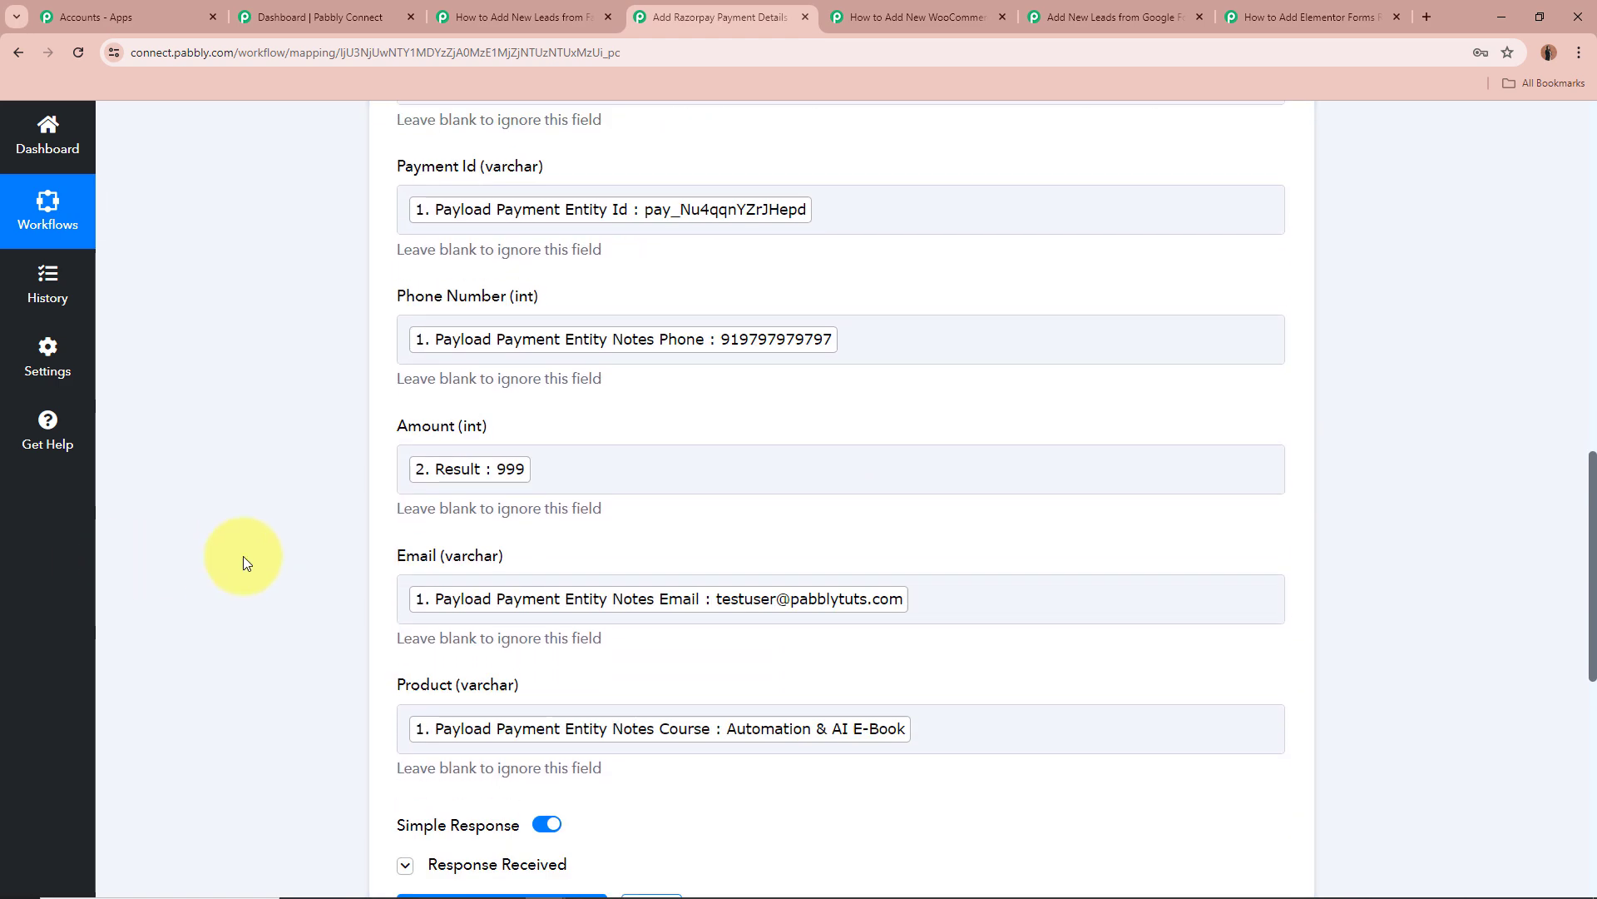
Check the test response shows Status success, then collapse the MySQL step.
click(404, 447)
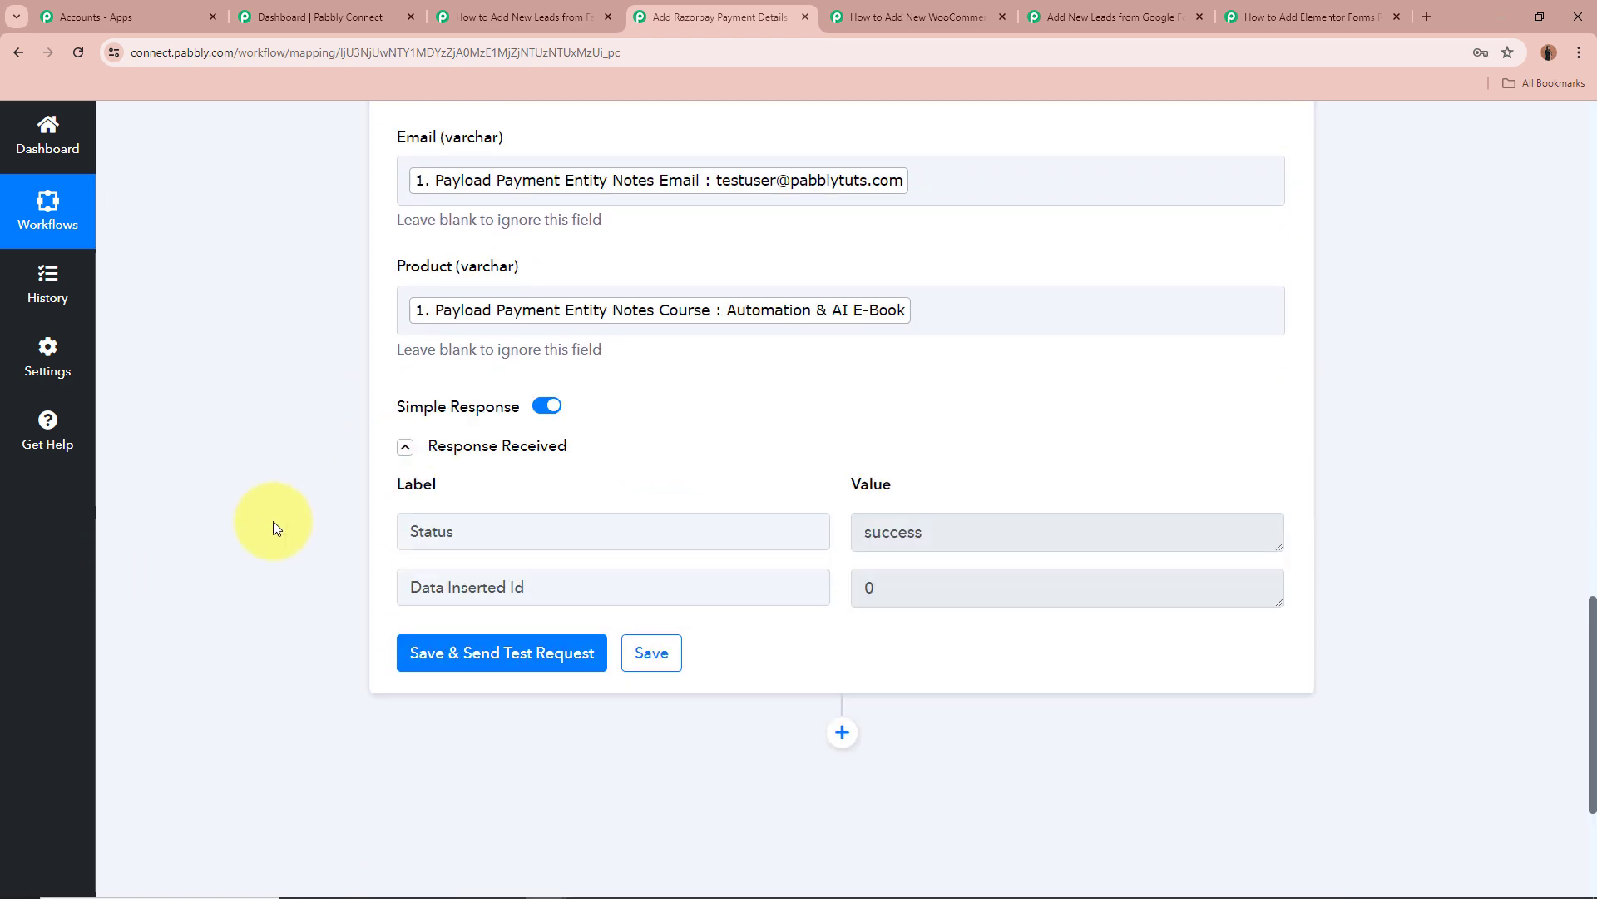
drag(515, 533, 325, 531)
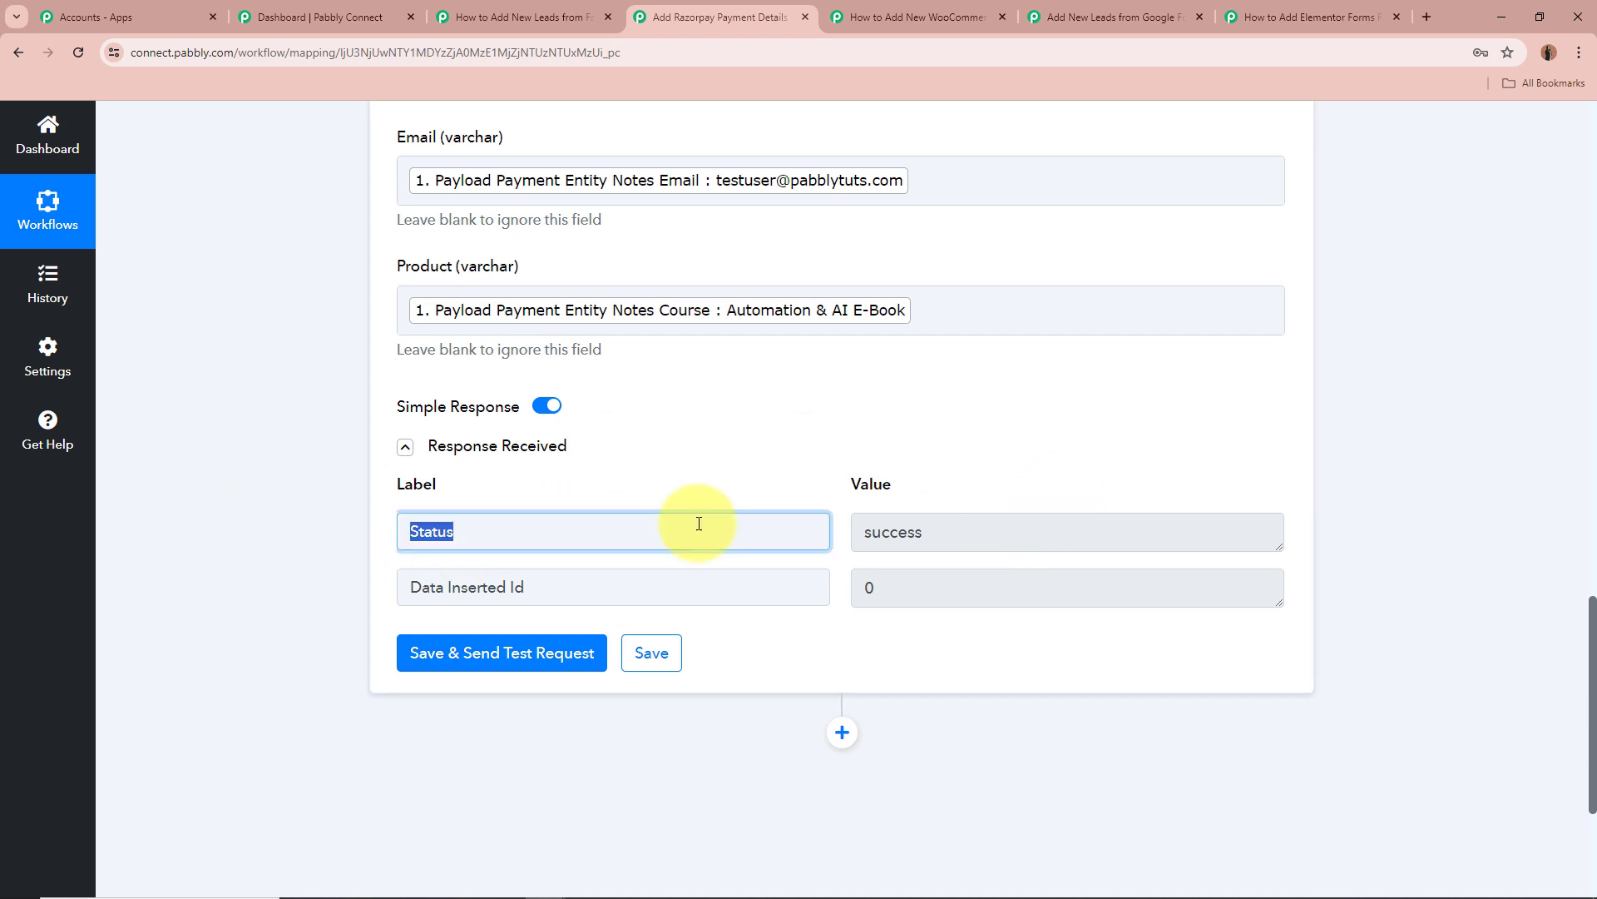
drag(1100, 524, 247, 515)
click(246, 513)
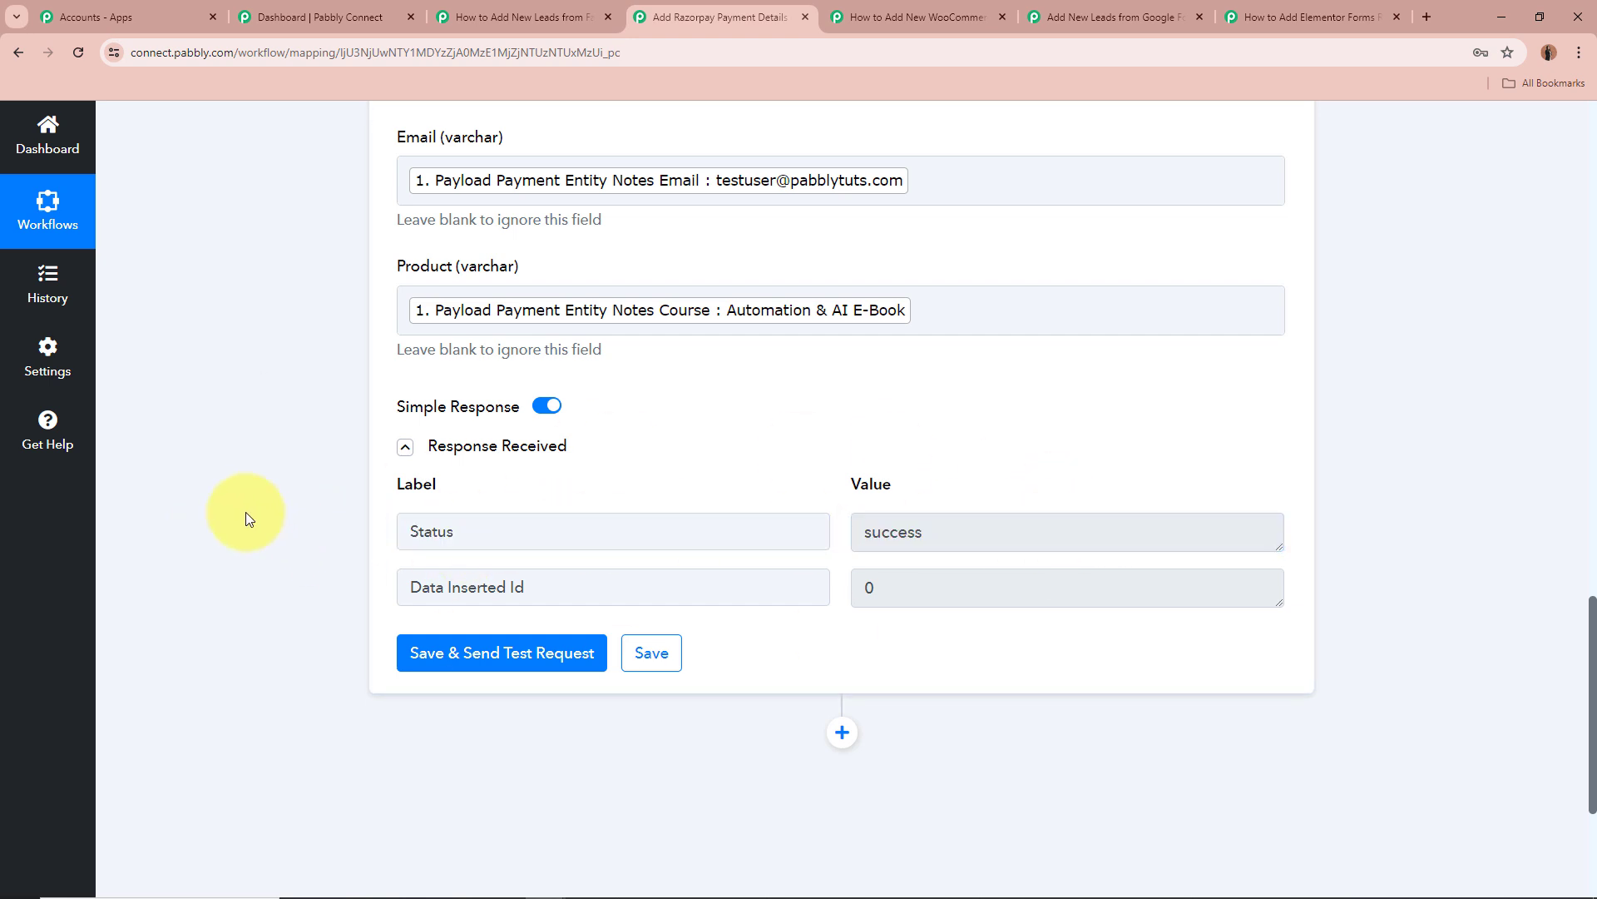
scroll(1314, 502, up, 8)
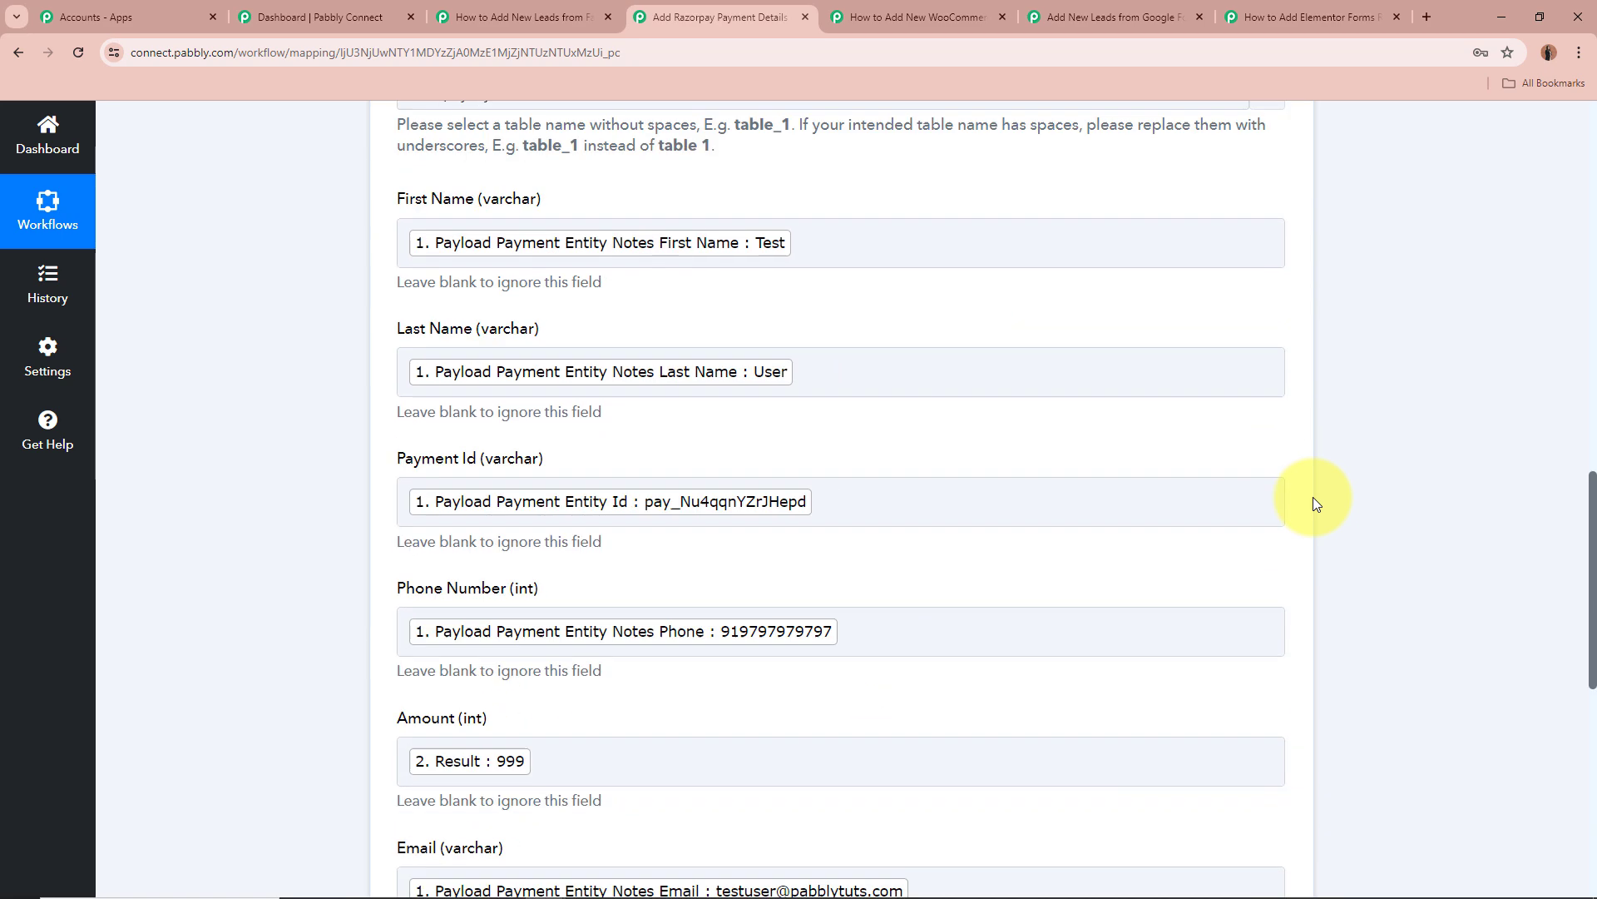
scroll(1315, 502, up, 6)
click(945, 296)
Switch to the WooCommerce orders to Microsoft Excel workflow and review its title.
scroll(806, 336, up, 3)
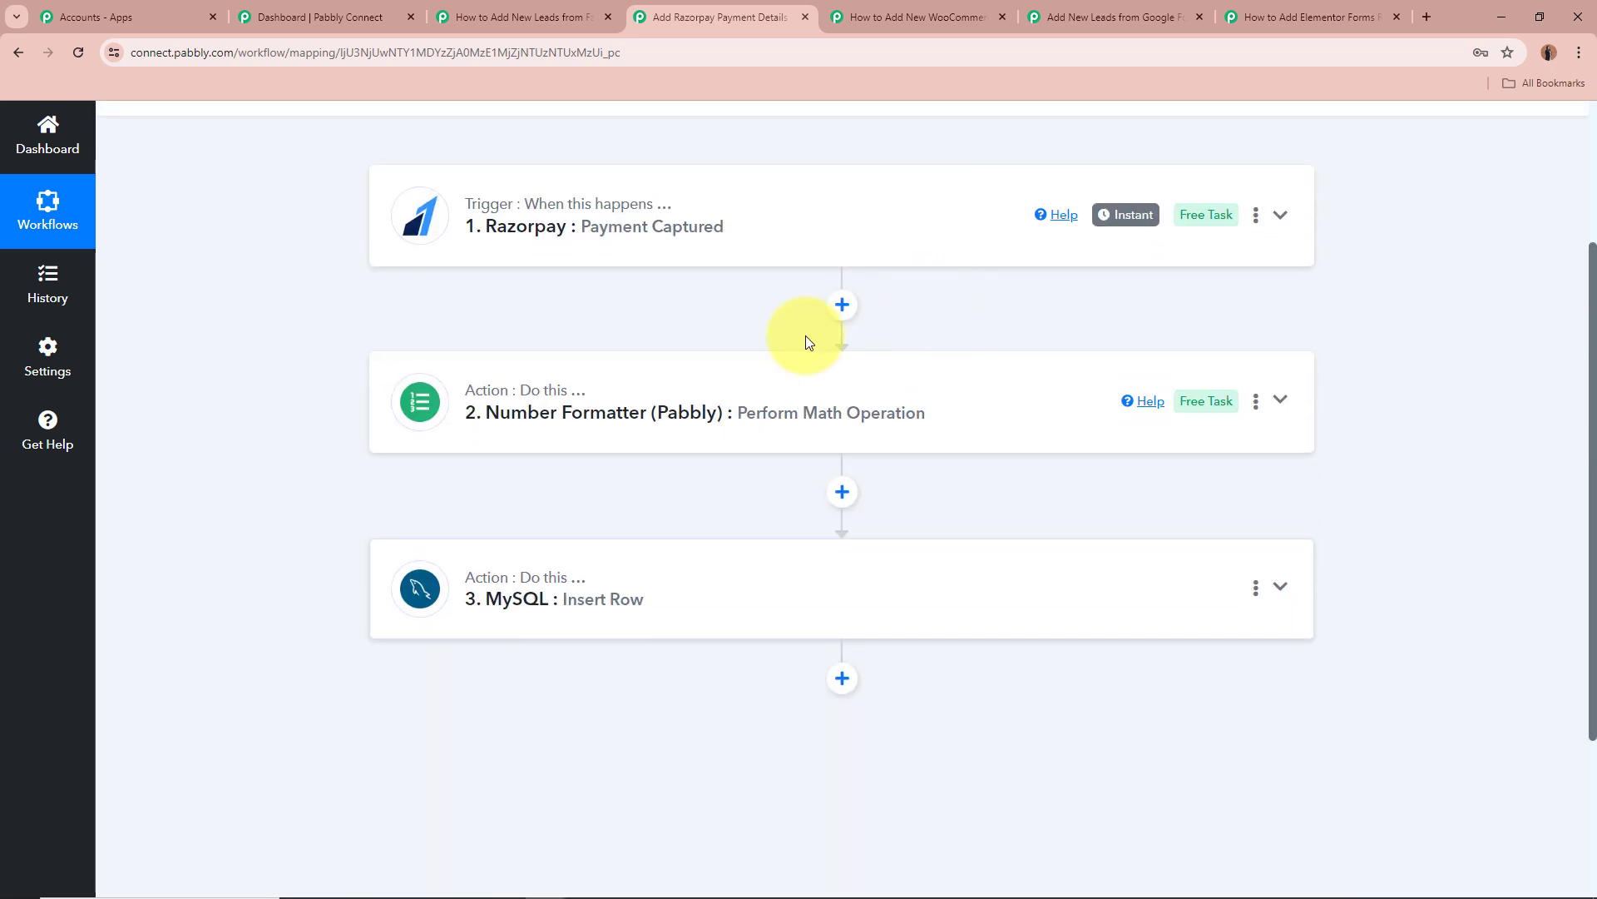
scroll(235, 461, up, 3)
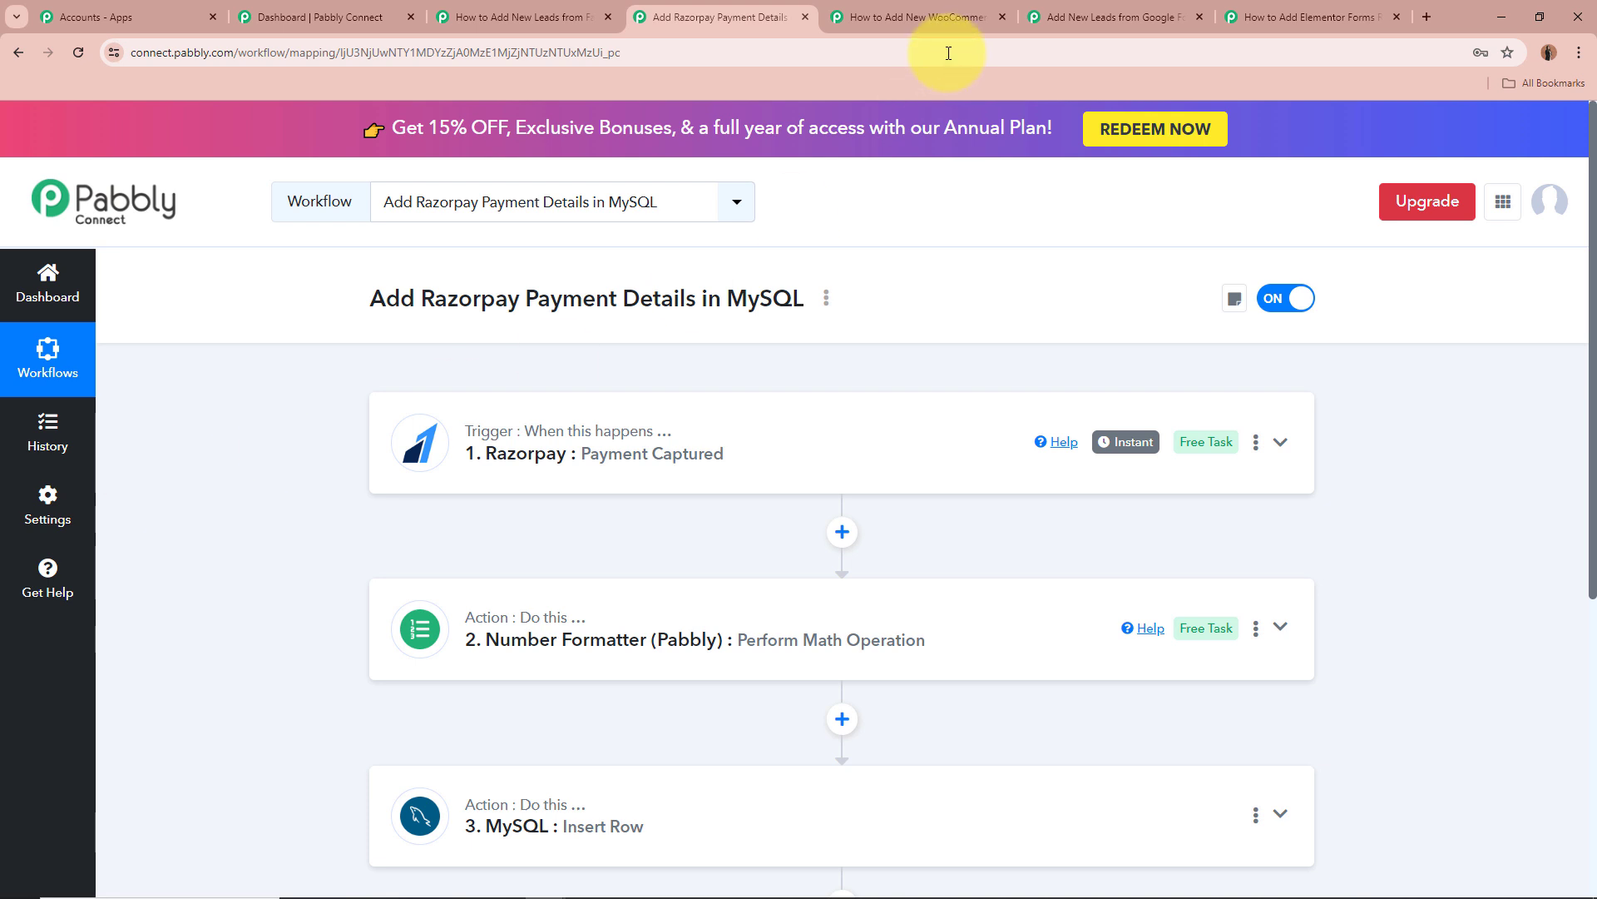
click(948, 20)
drag(366, 296, 1014, 292)
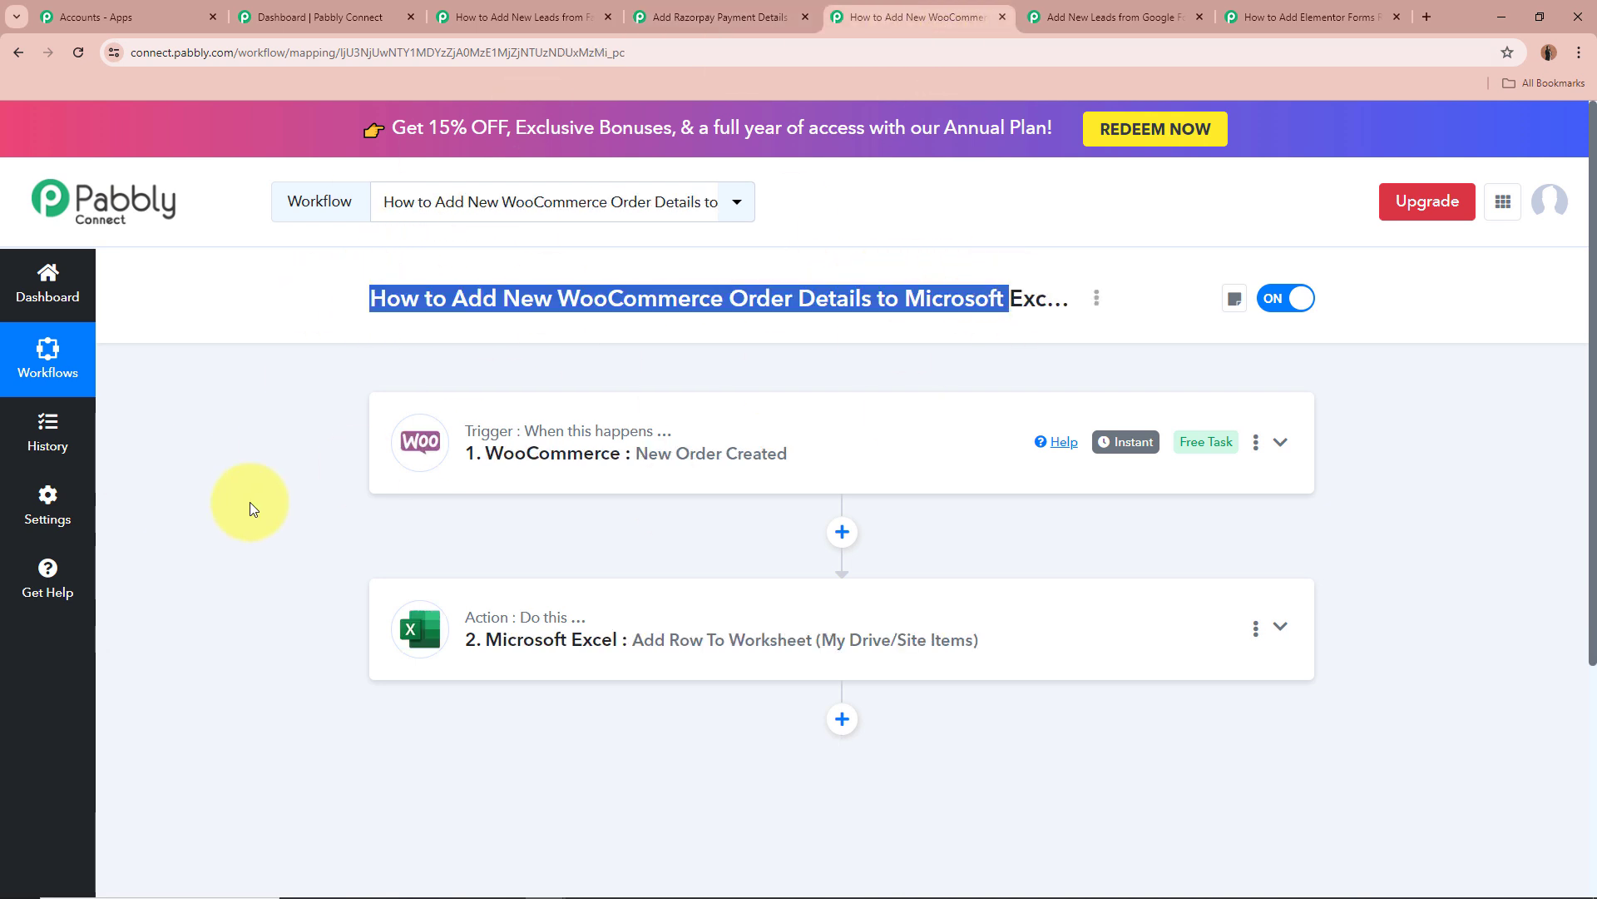
Clear the highlight on the WooCommerce workflow's title.
click(239, 507)
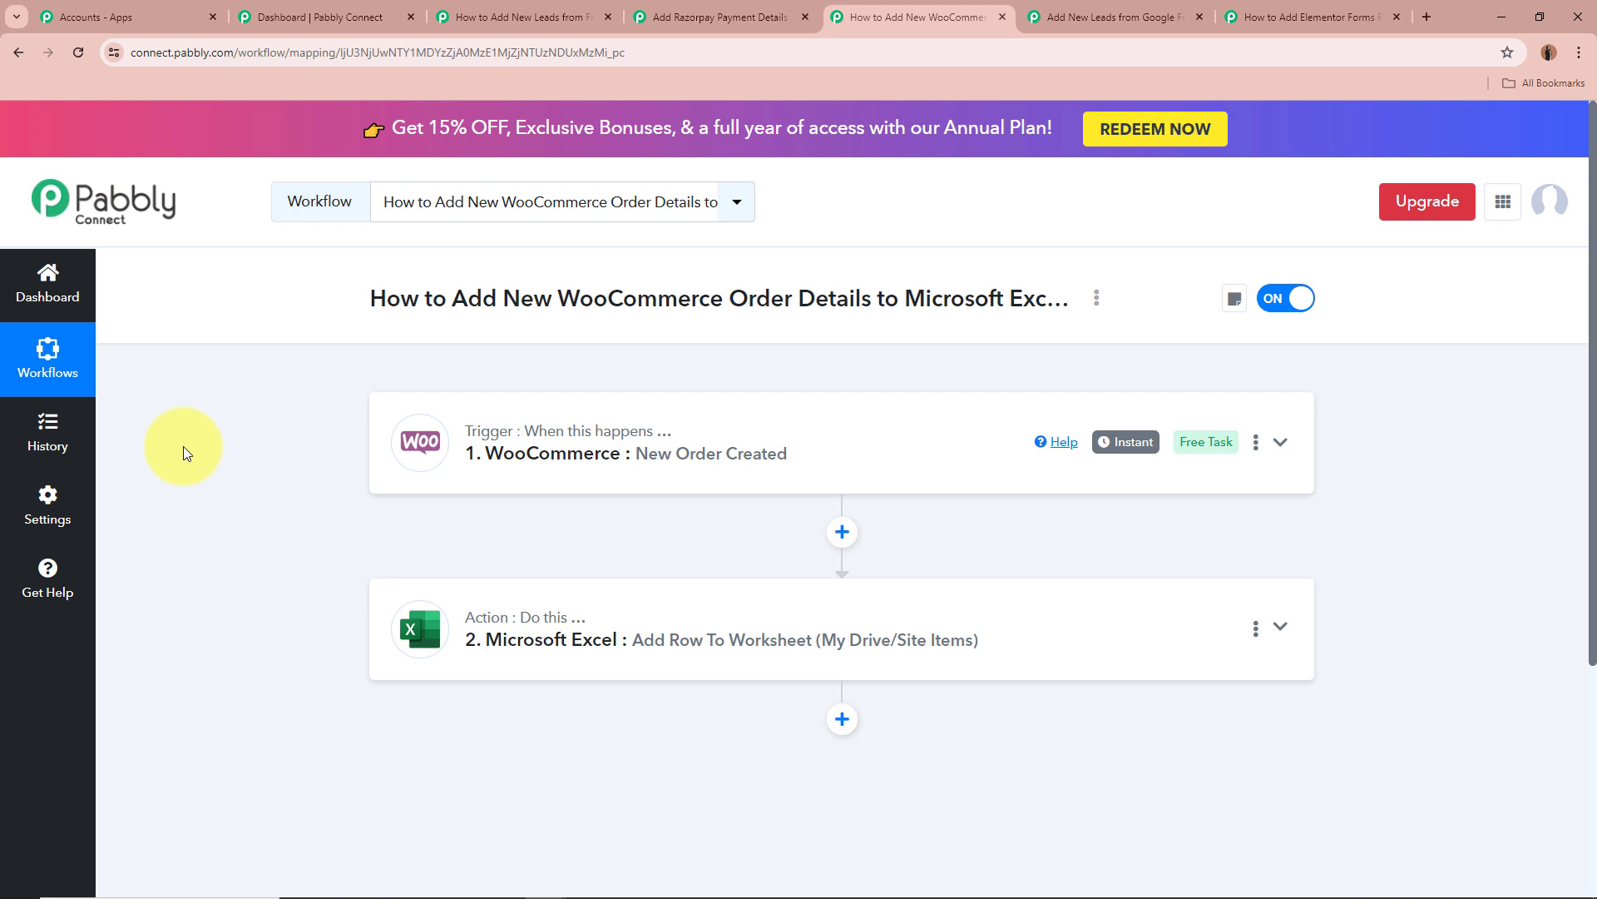
Expand the WooCommerce trigger and open its Response Received order data.
click(1282, 445)
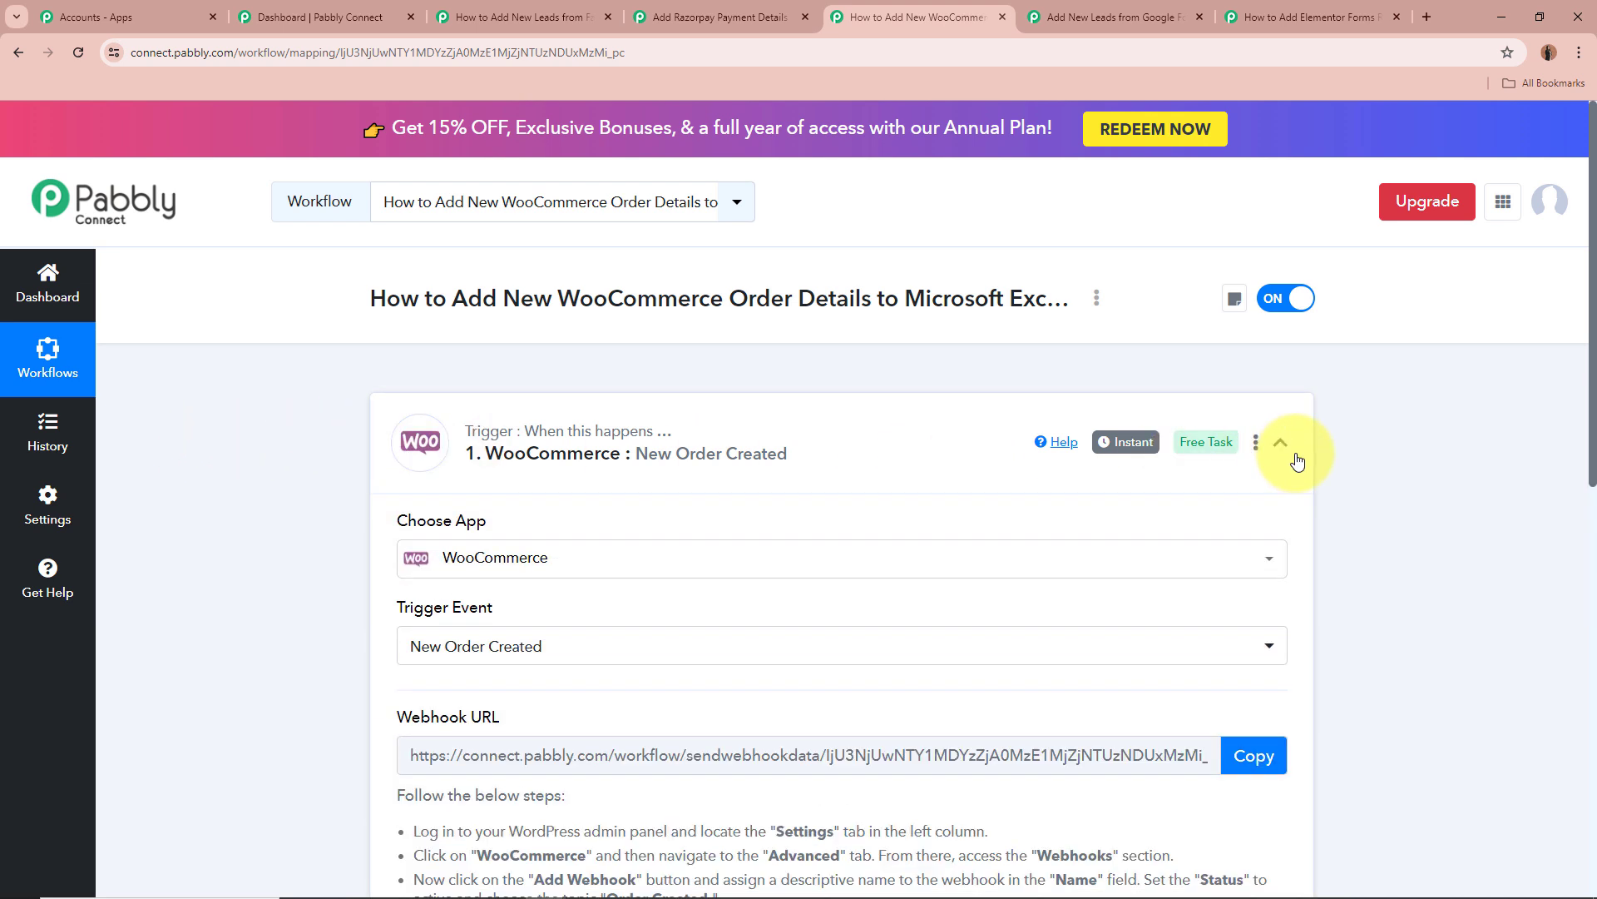
scroll(339, 487, down, 2)
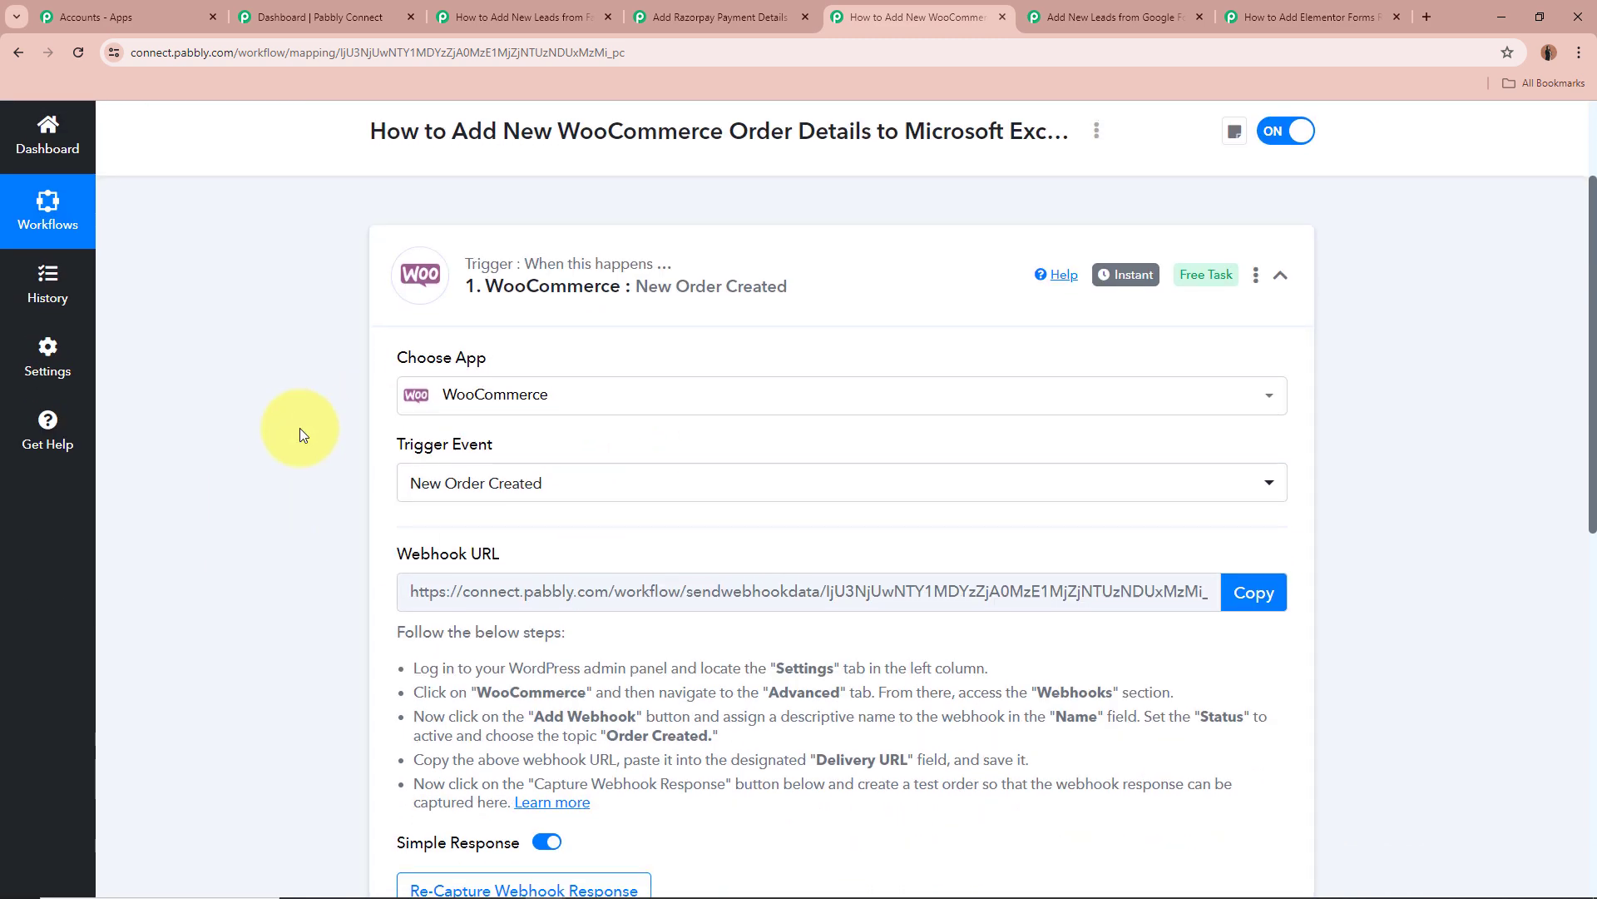
scroll(299, 427, down, 2)
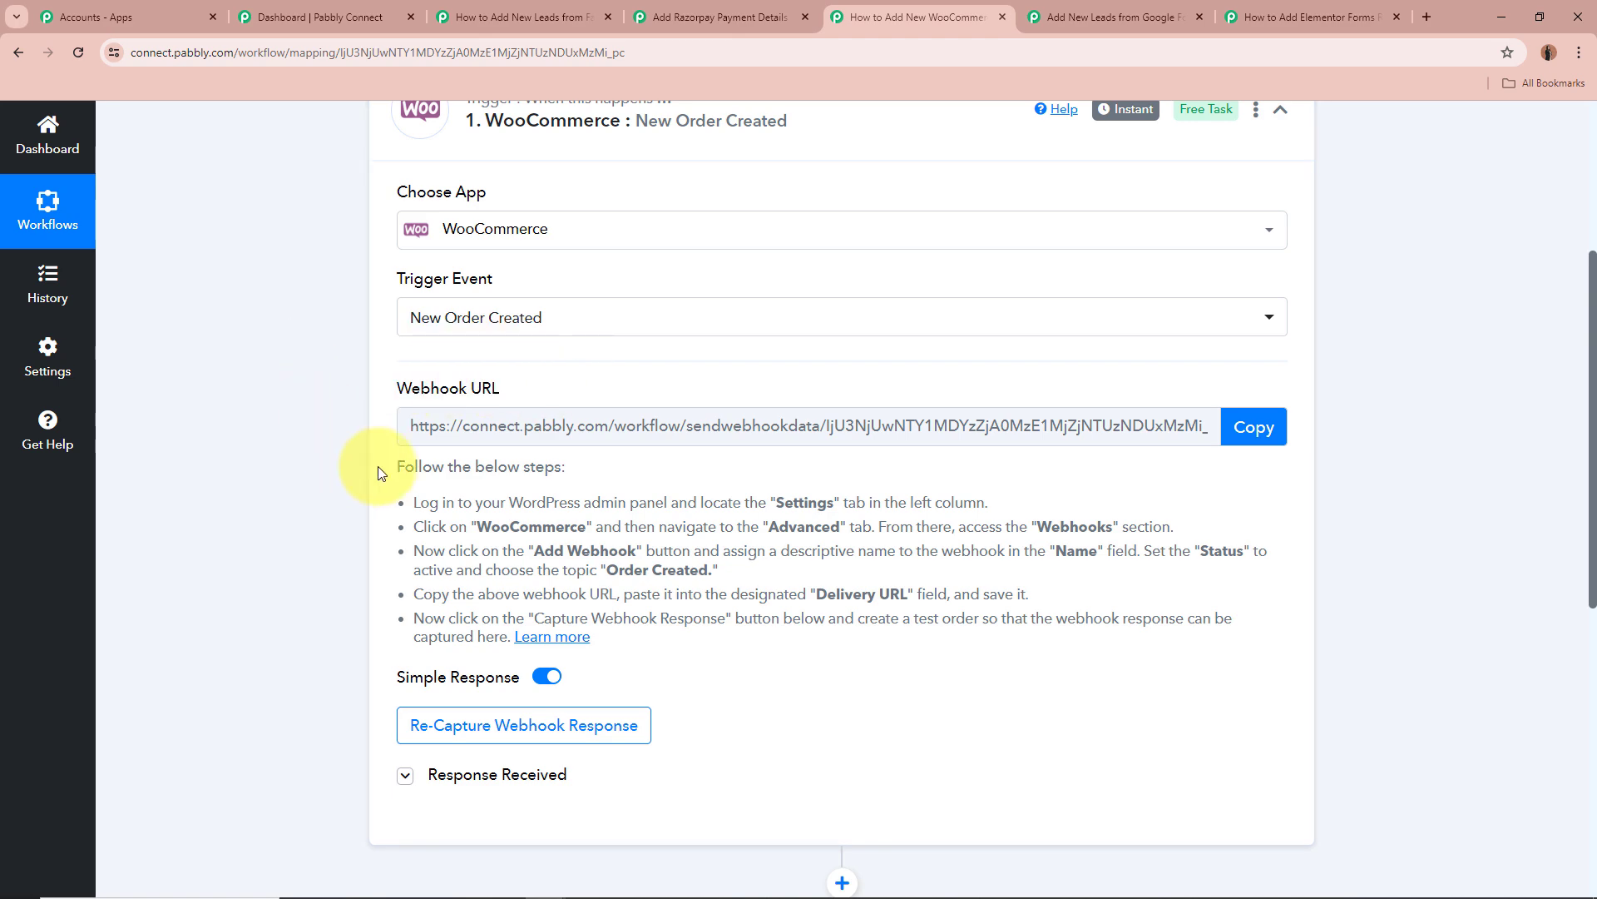
drag(419, 465, 894, 614)
click(891, 597)
scroll(715, 576, down, 3)
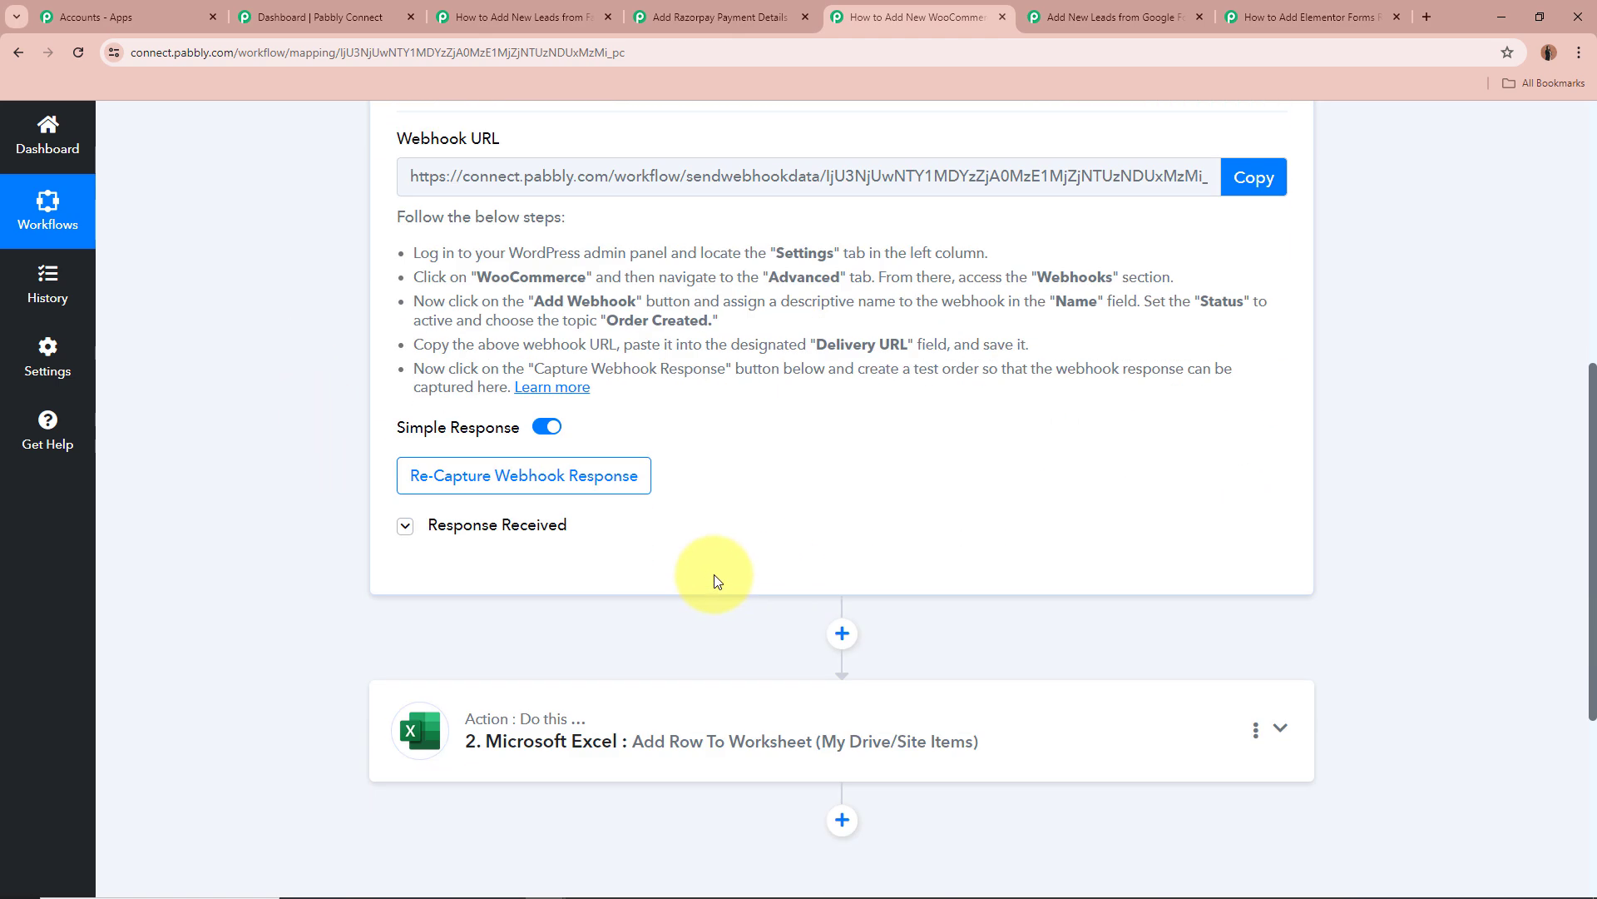
click(405, 527)
scroll(249, 500, down, 3)
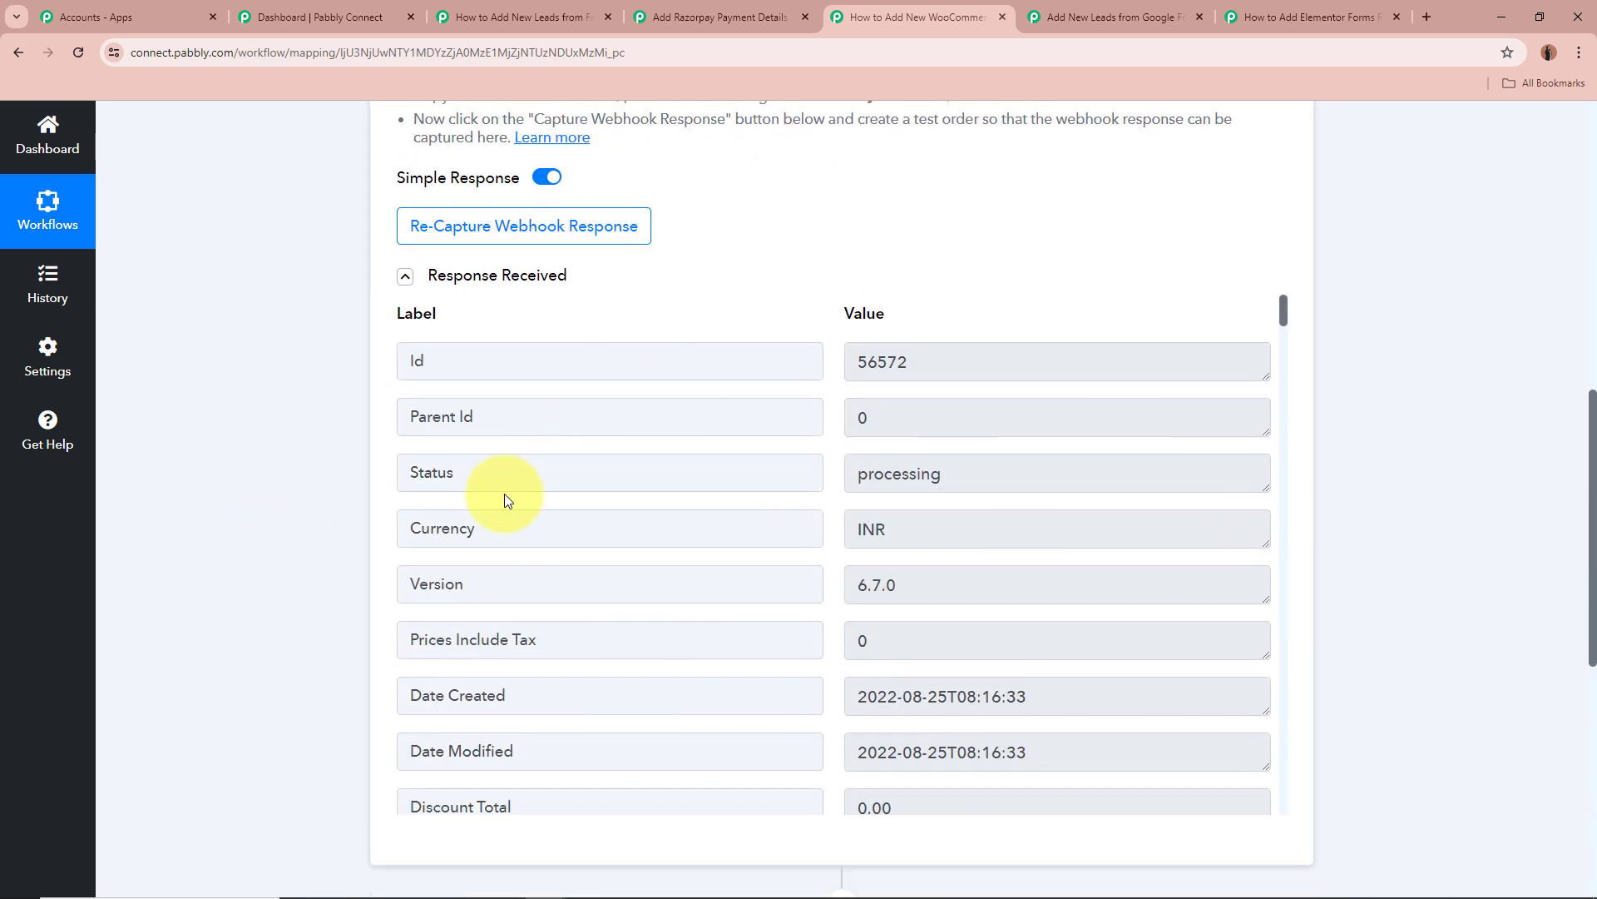
drag(970, 361, 678, 372)
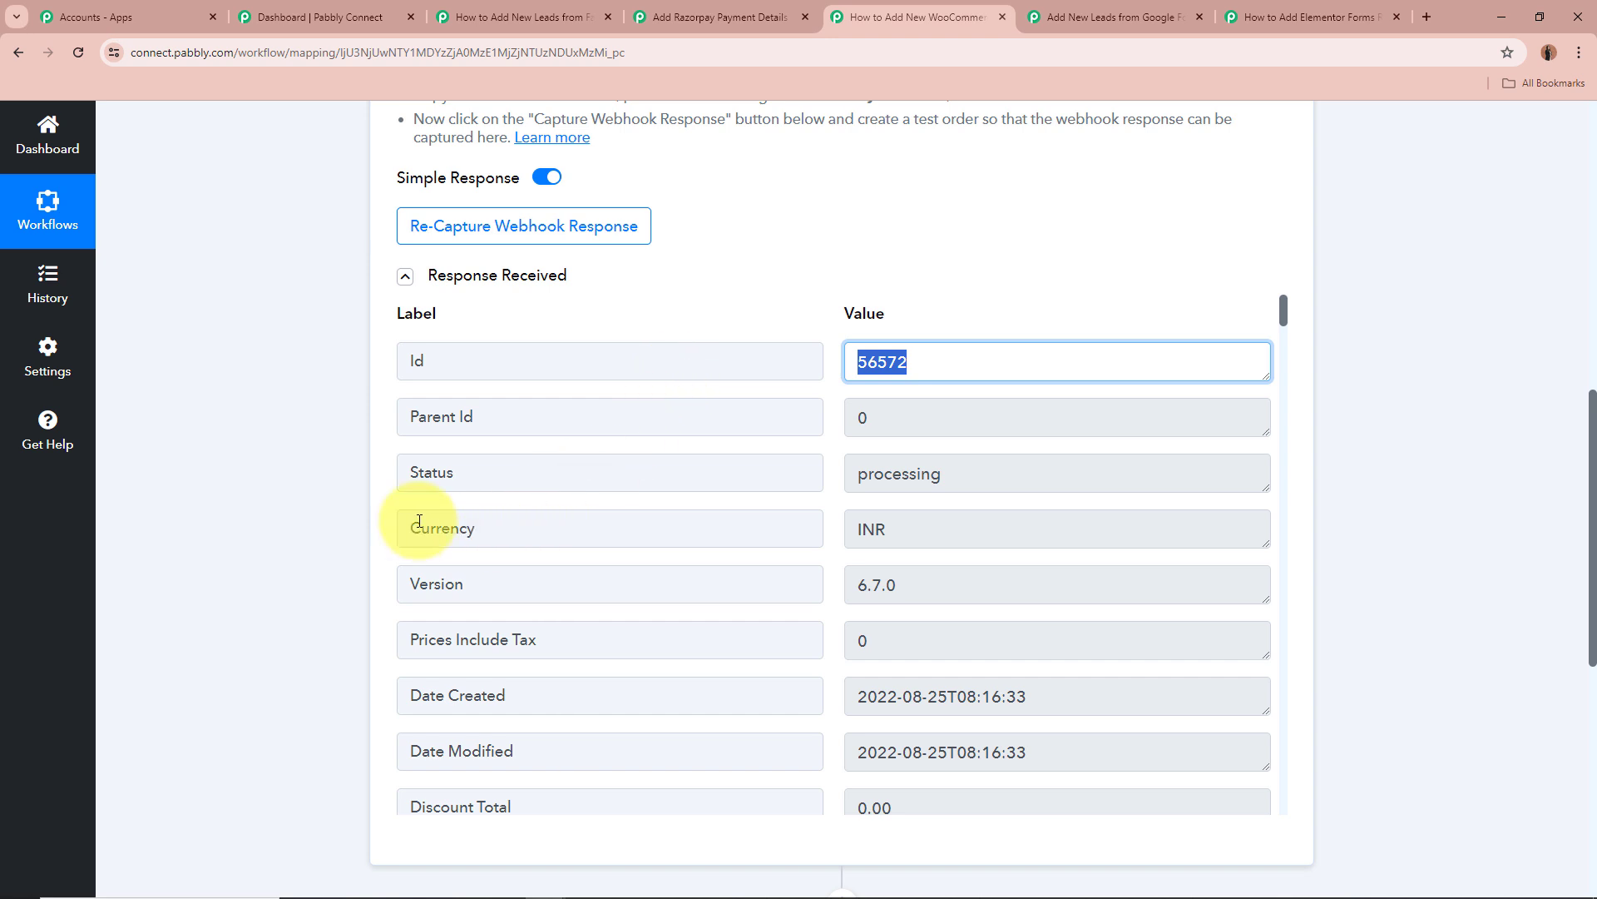
drag(1173, 468, 496, 510)
drag(1201, 531, 311, 522)
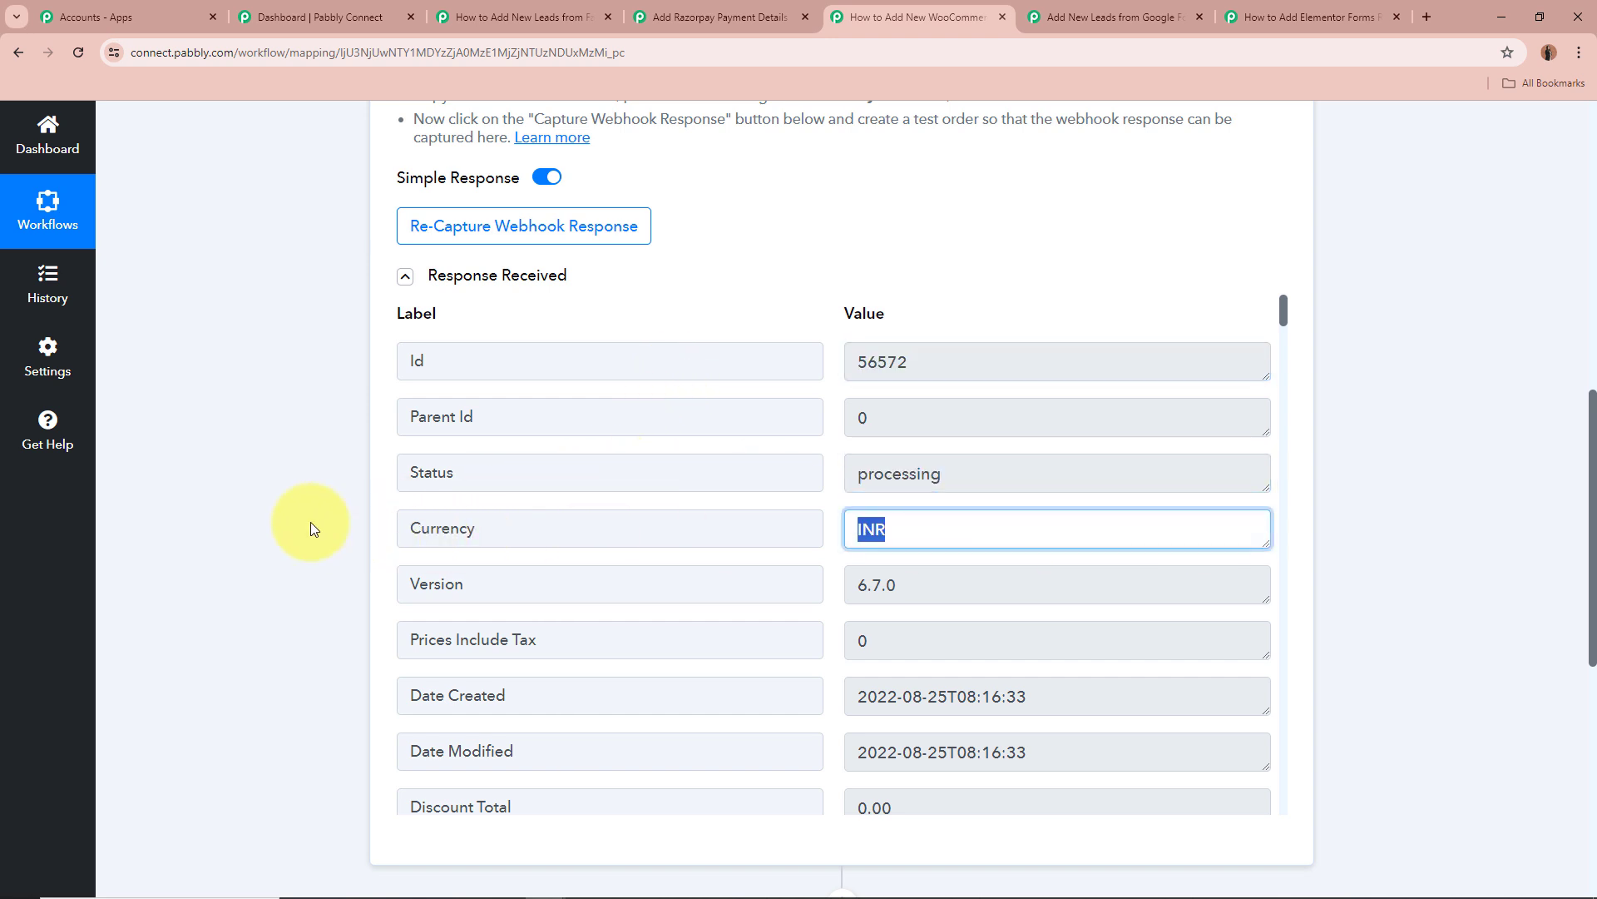
click(271, 519)
scroll(291, 520, down, 2)
scroll(808, 433, down, 2)
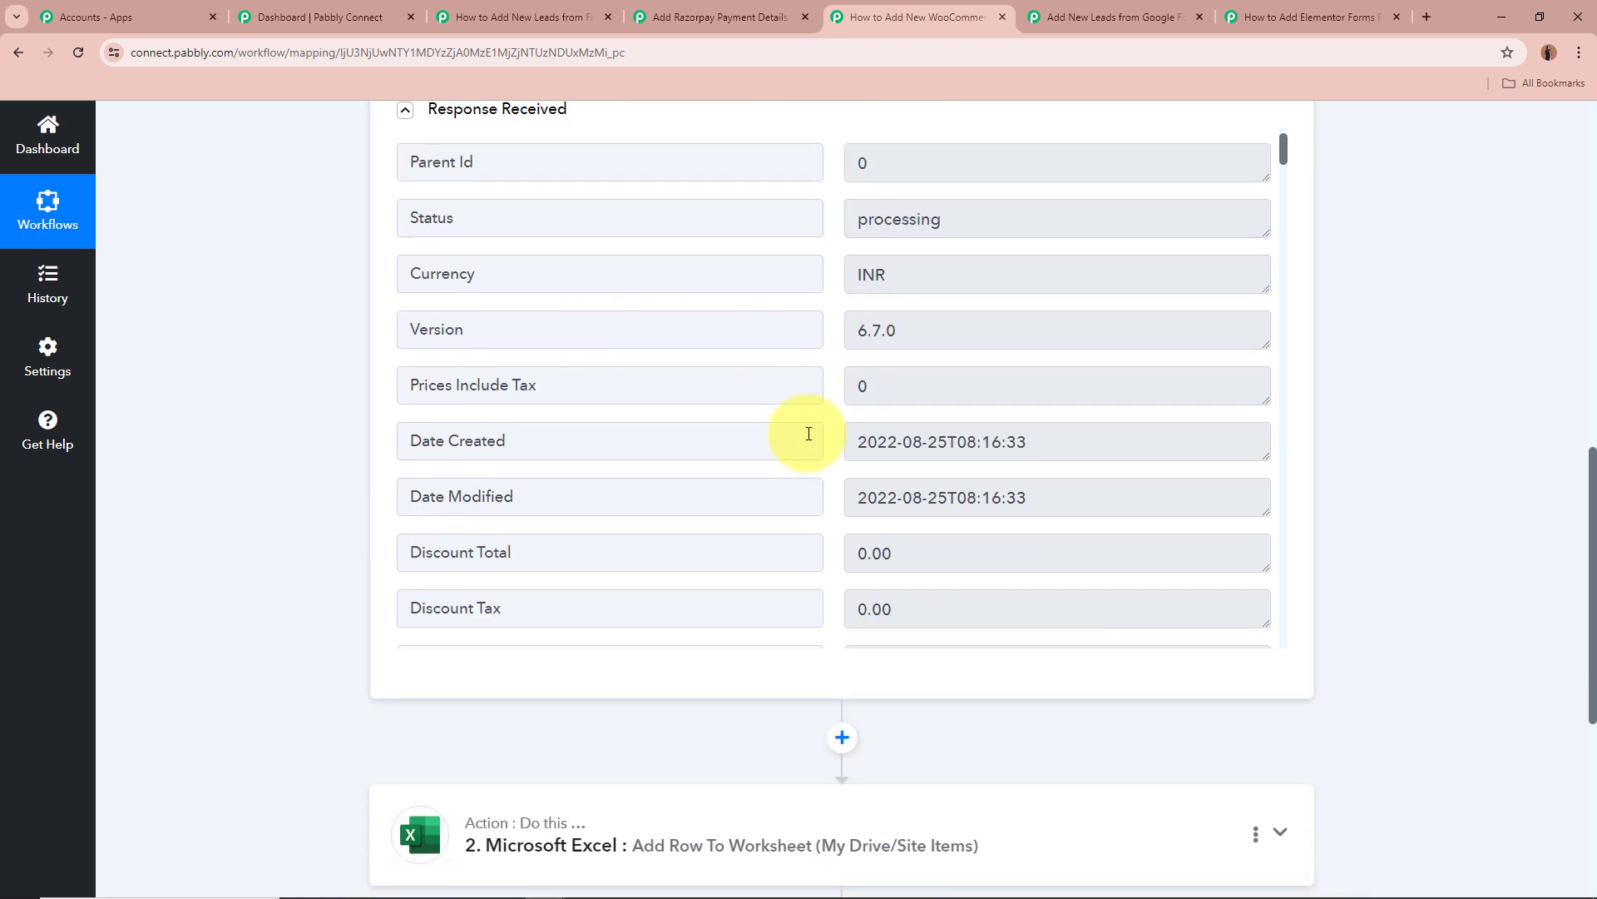
scroll(809, 434, down, 8)
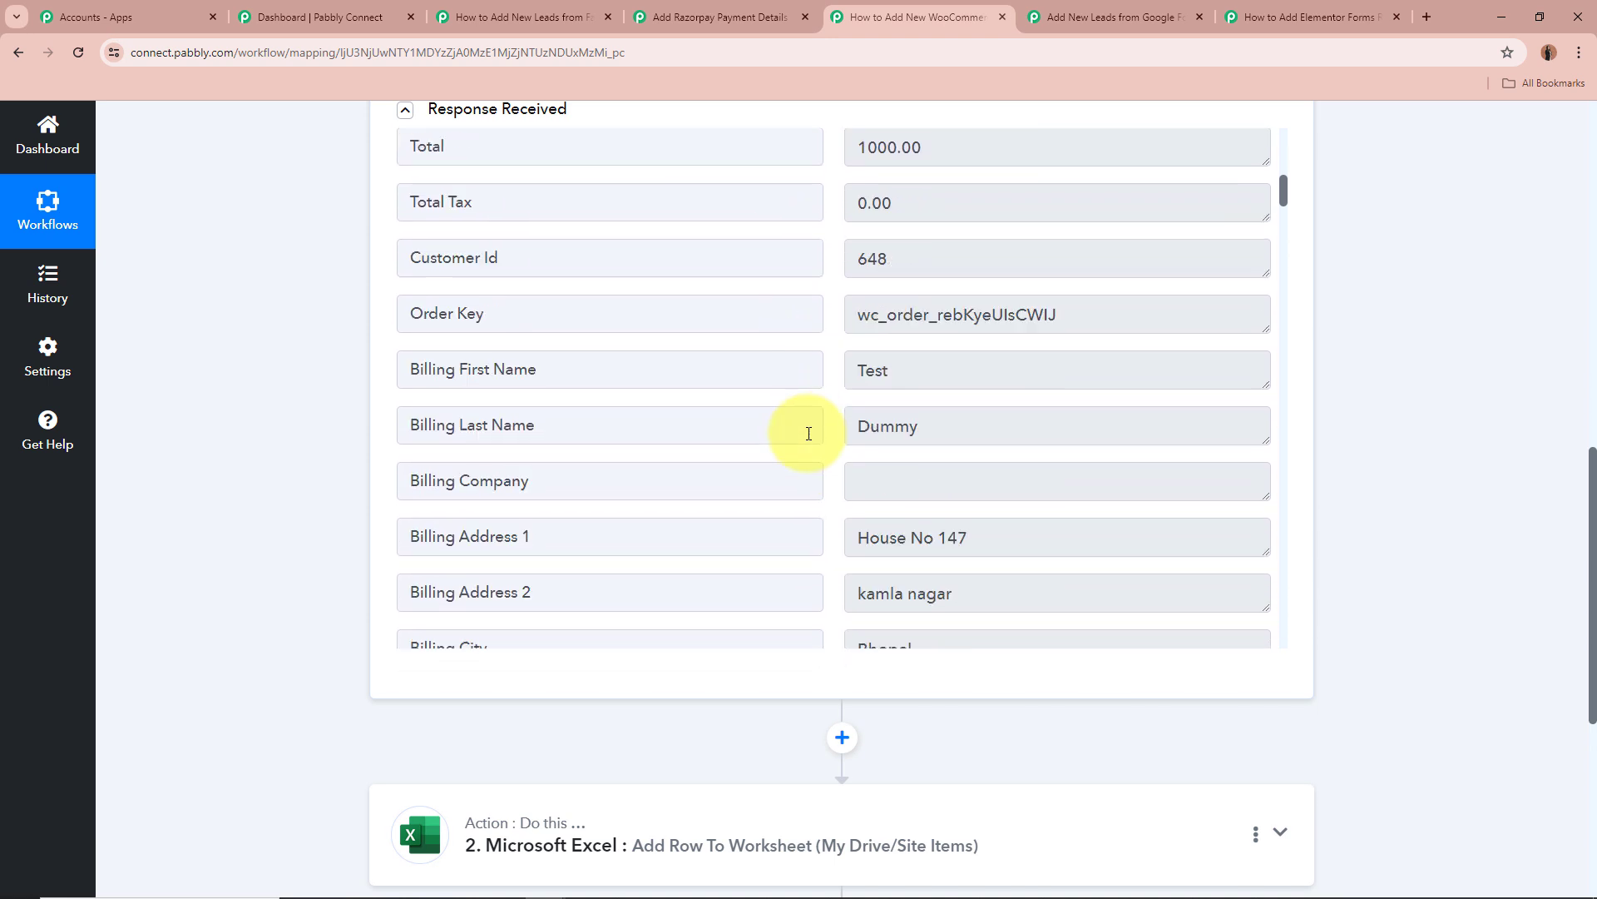
scroll(809, 433, down, 1)
Highlight the billing details, including Billing Address 2 'kamla nagar' and Billing City Bhopal.
drag(927, 311, 800, 337)
drag(1008, 379, 805, 425)
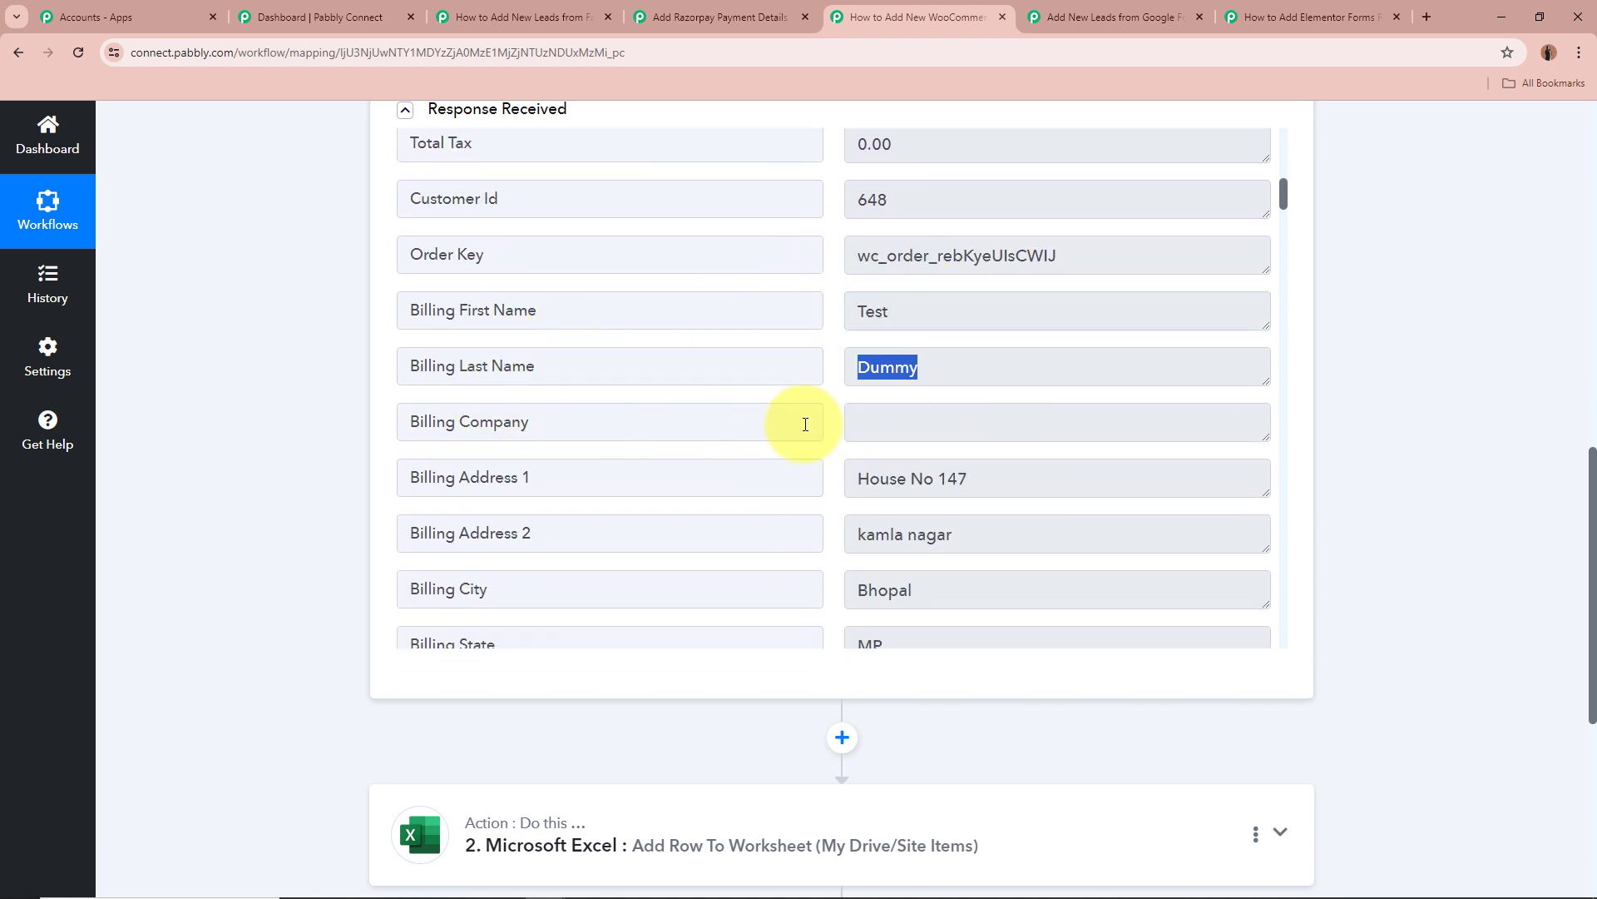
scroll(806, 424, down, 3)
drag(981, 300, 613, 338)
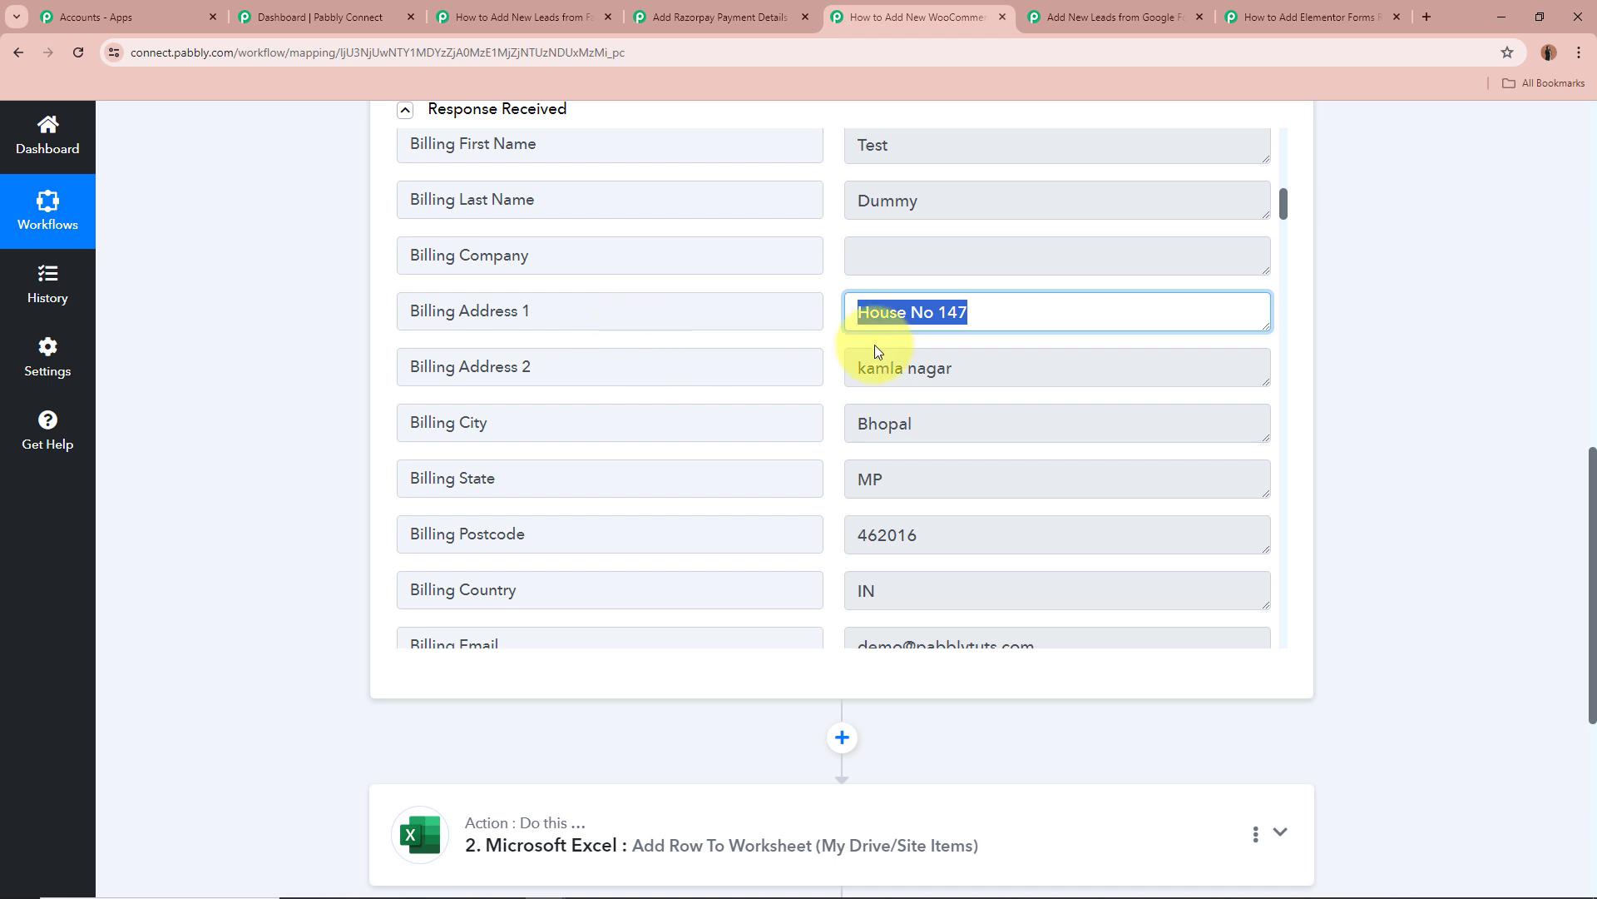
drag(1023, 368, 856, 371)
drag(940, 422, 817, 414)
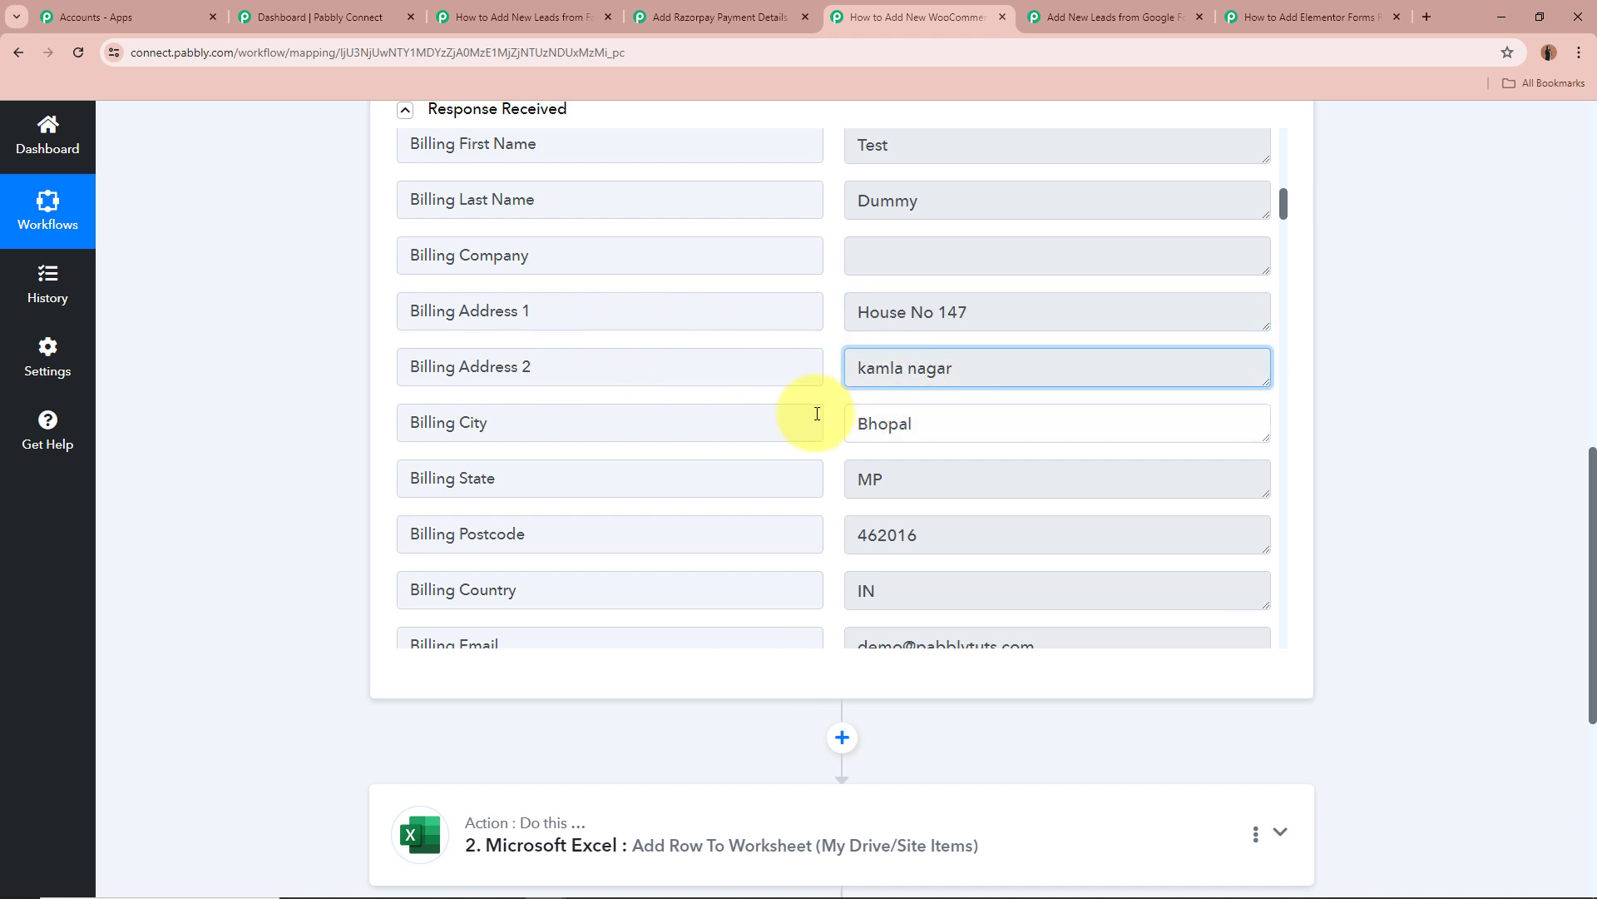
drag(894, 468, 857, 481)
drag(974, 535, 732, 537)
Highlight the remaining order values, then collapse the WooCommerce trigger step.
scroll(721, 481, down, 3)
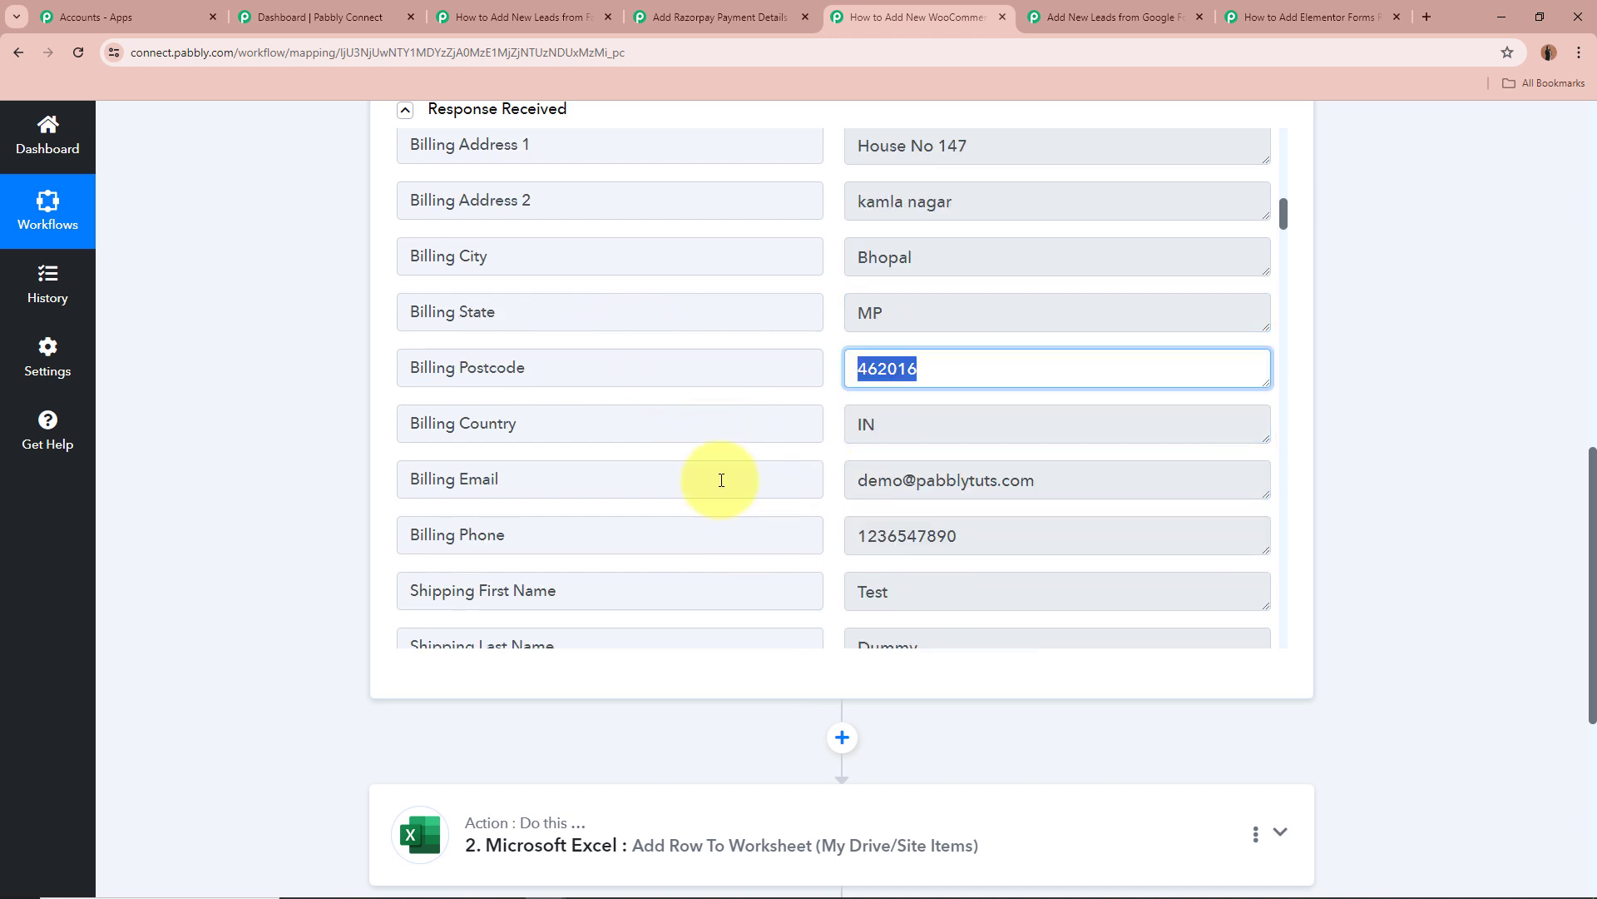
drag(992, 418, 853, 425)
drag(1223, 503, 752, 474)
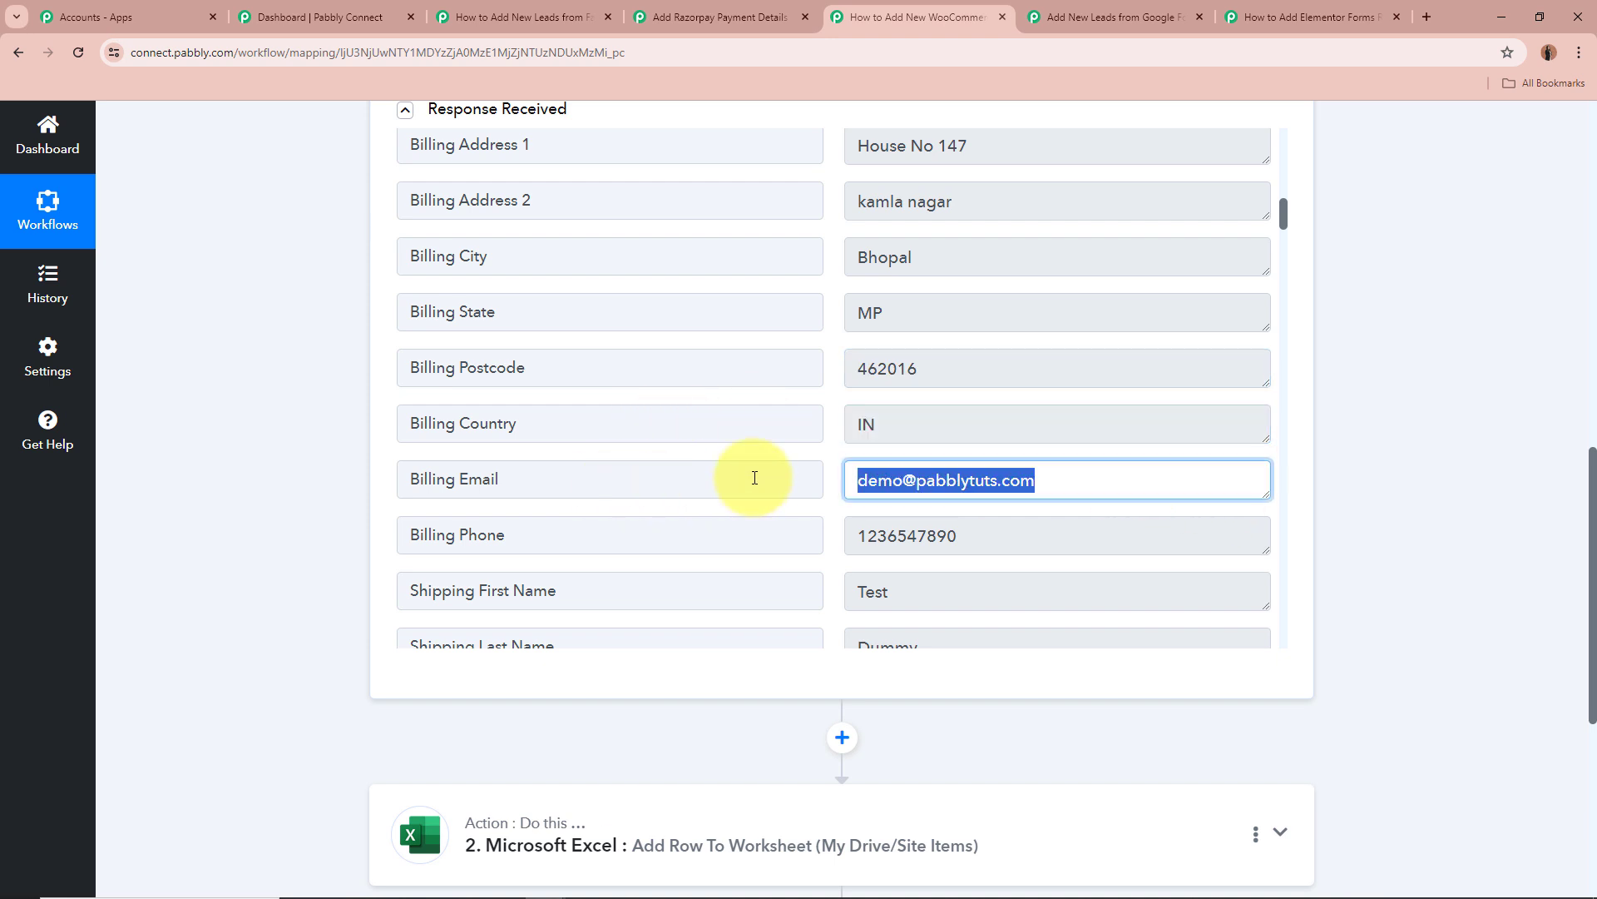
scroll(757, 476, down, 3)
drag(1019, 372, 527, 360)
scroll(528, 360, down, 1)
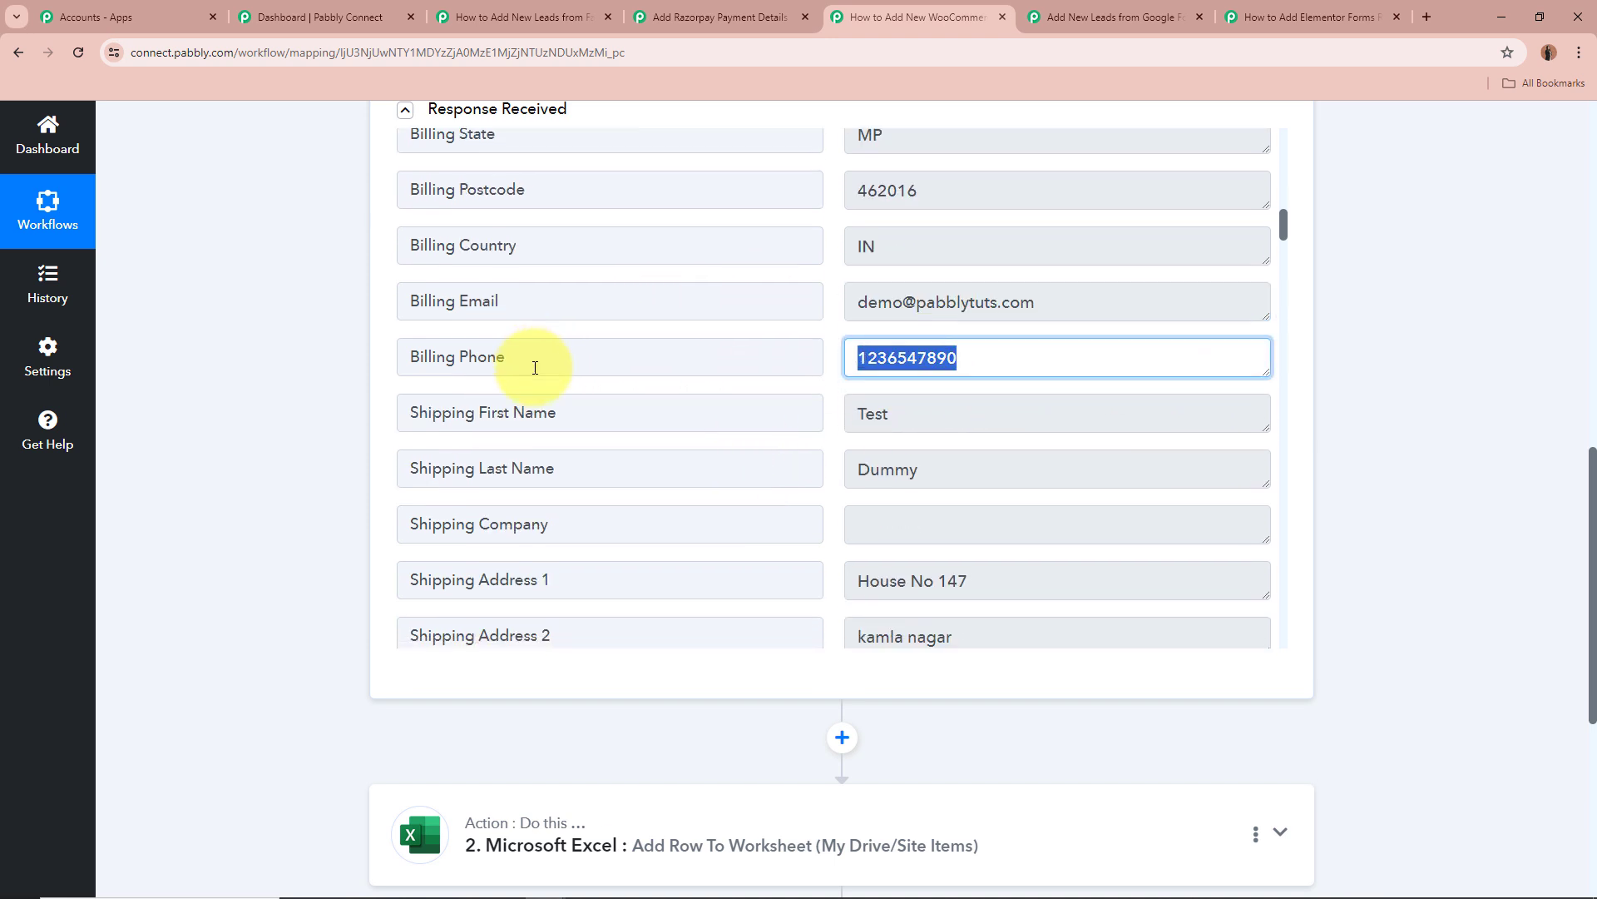
scroll(788, 395, down, 15)
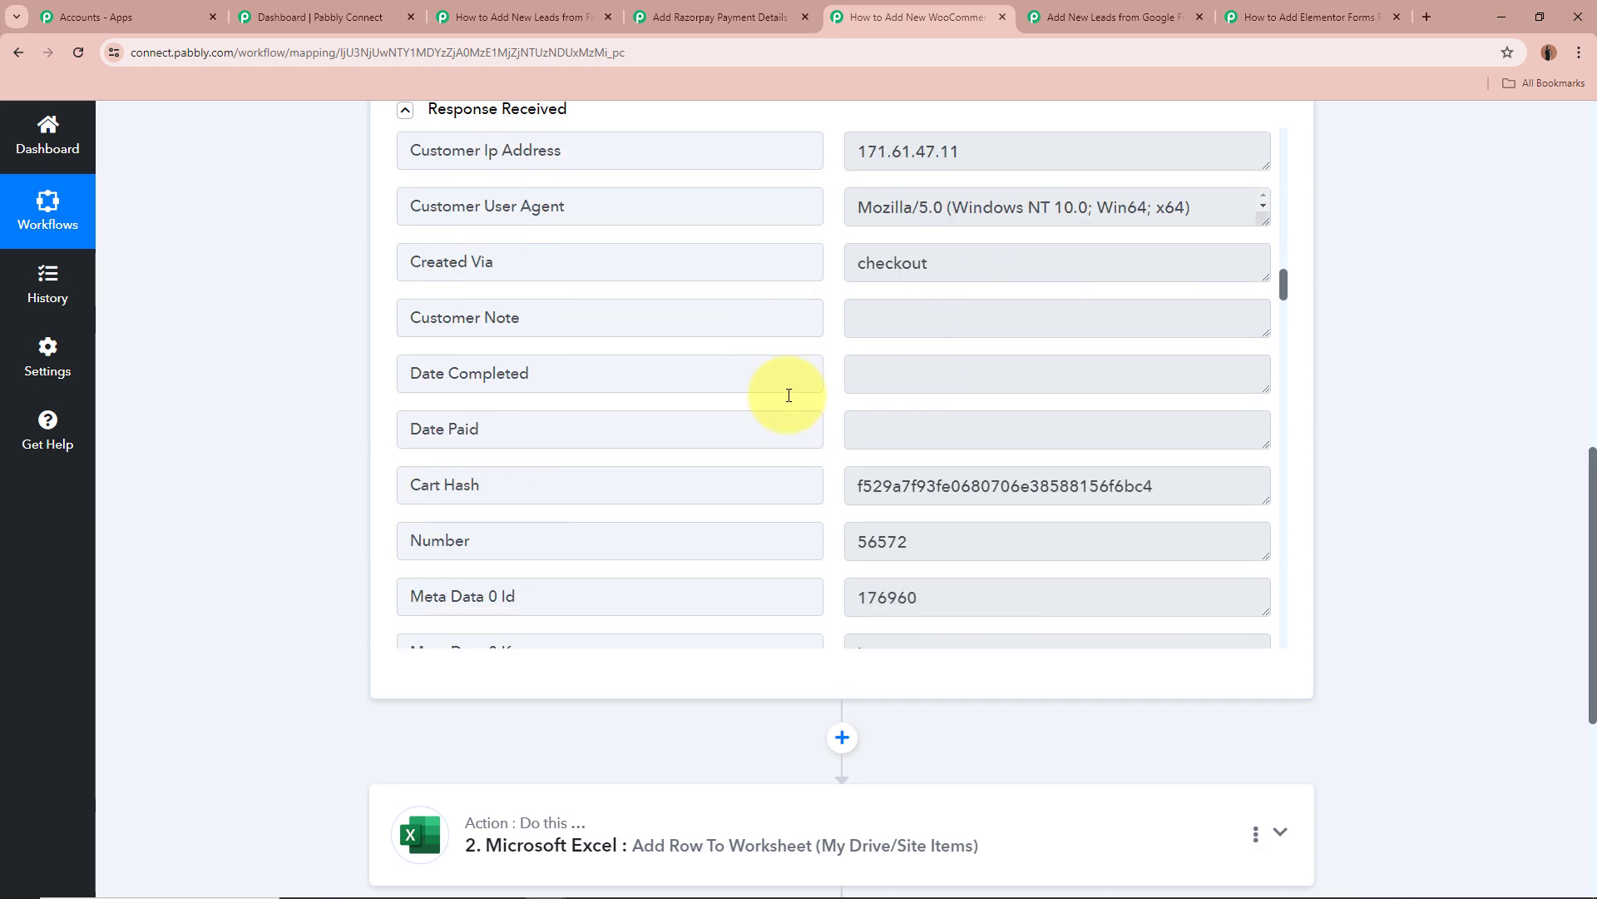
scroll(789, 395, down, 18)
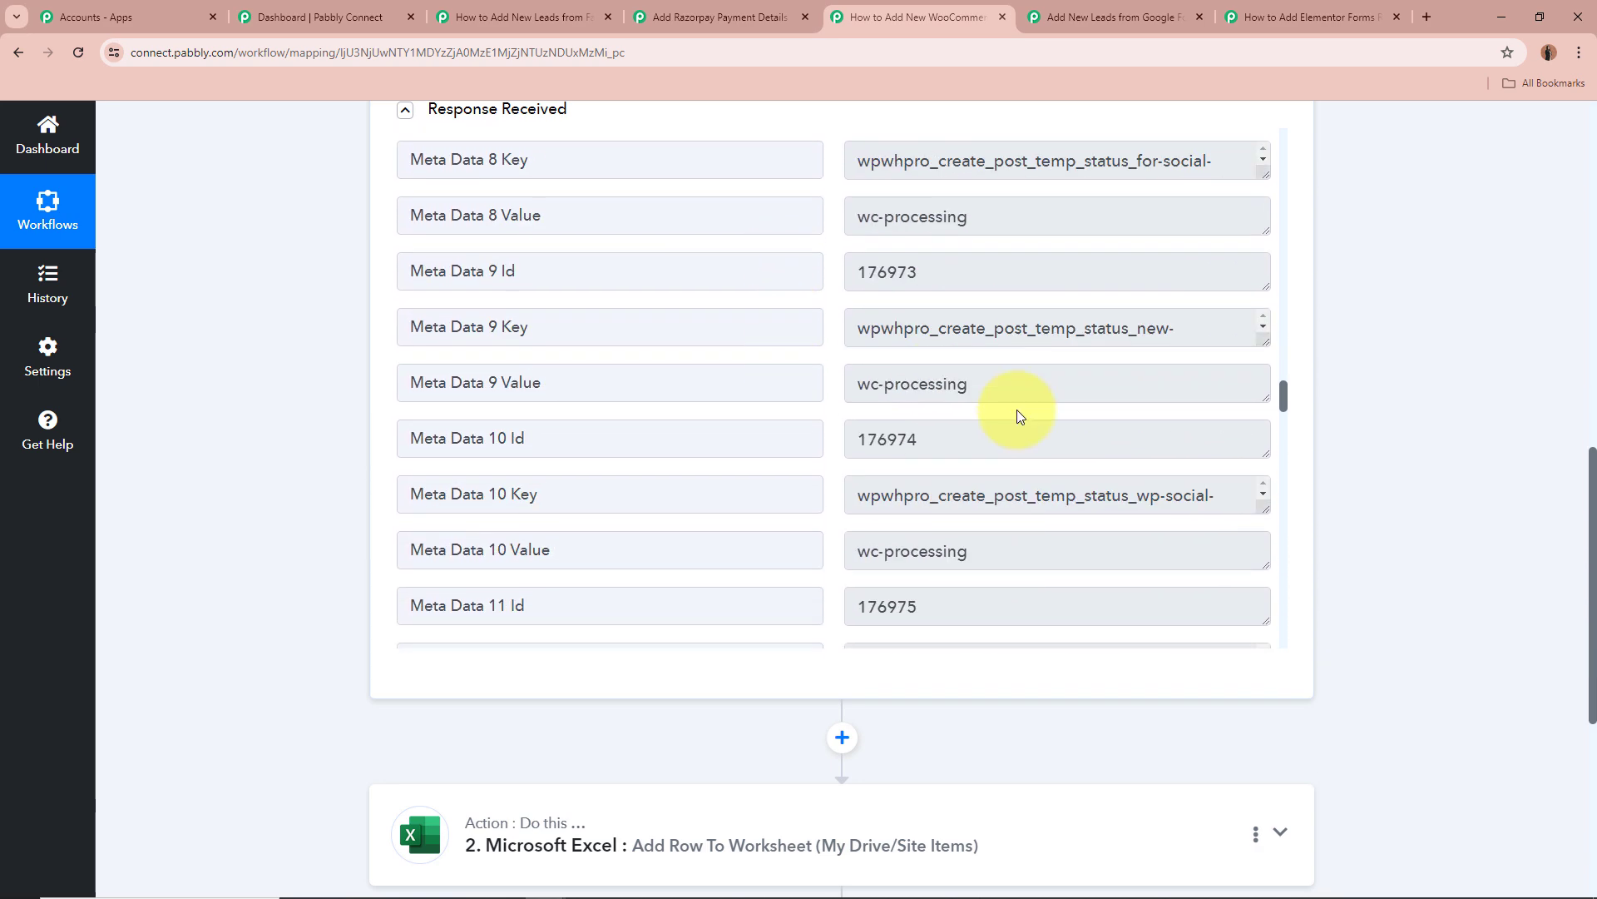
scroll(1359, 467, up, 1)
scroll(1359, 467, up, 20)
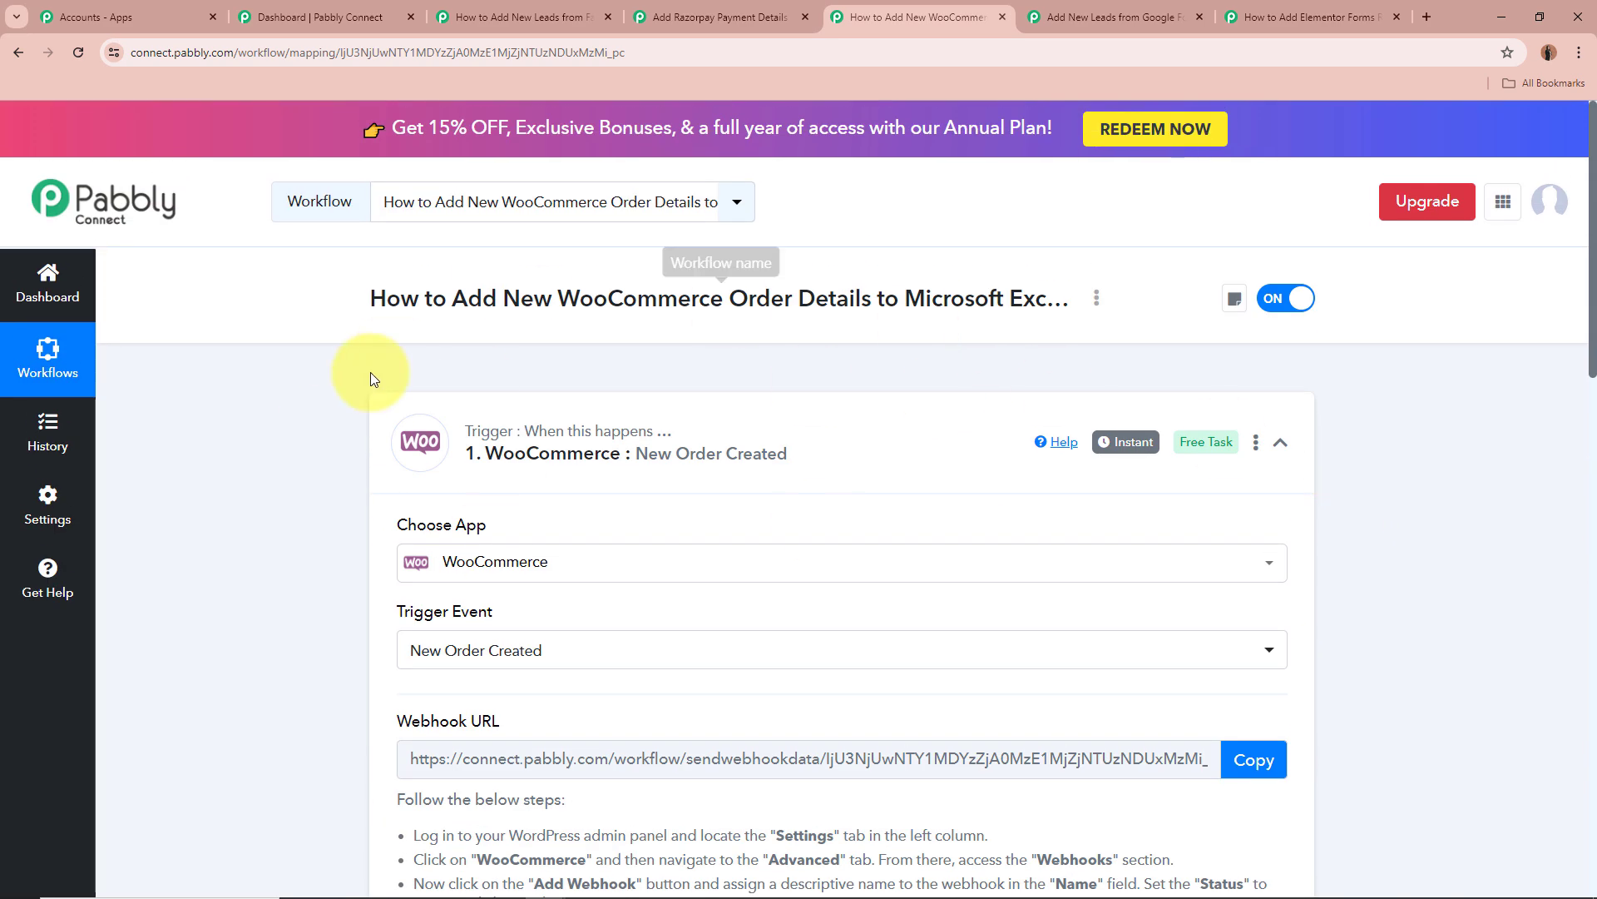
click(954, 420)
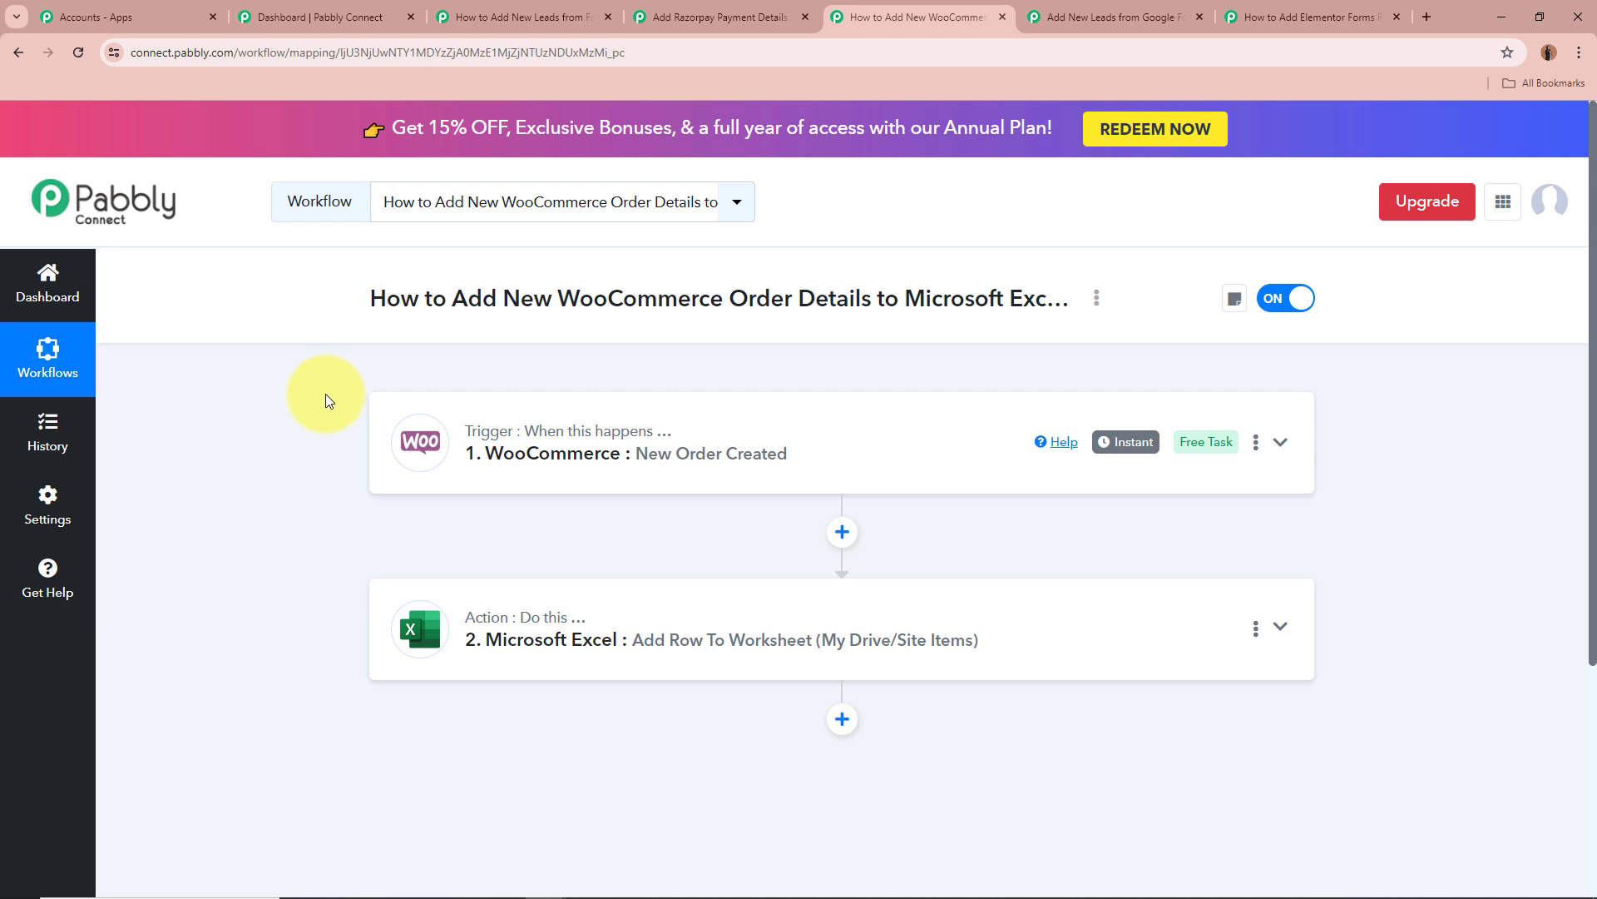
scroll(326, 393, down, 2)
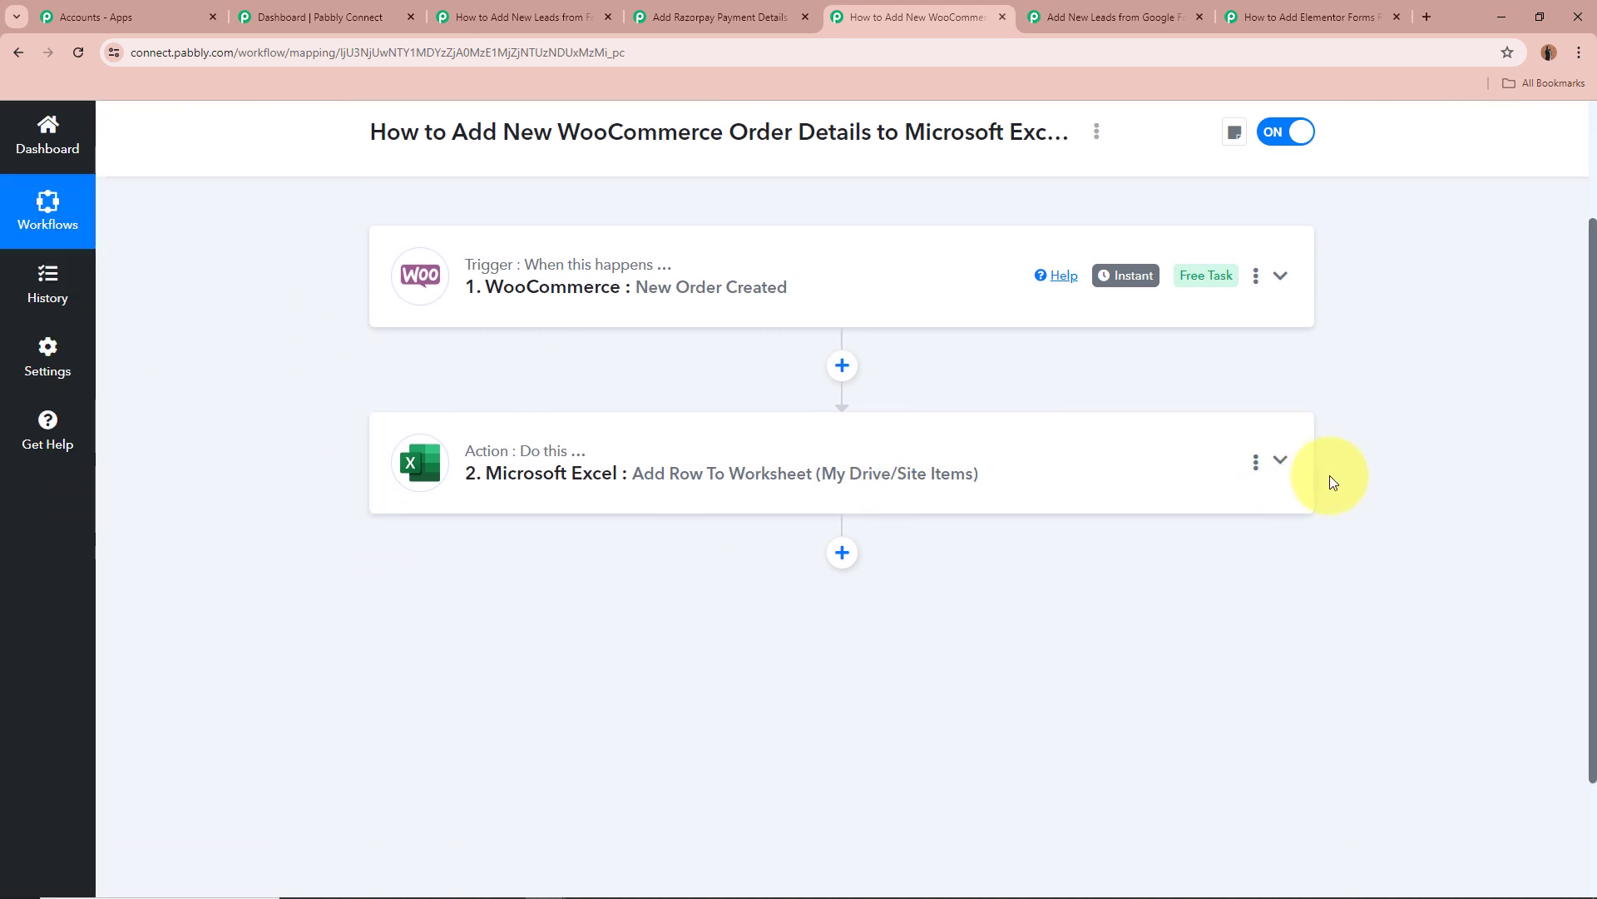
Expand the Microsoft Excel action and confirm the workbook is WooCommerce Orders.xlsx.
click(1282, 462)
scroll(1366, 465, down, 1)
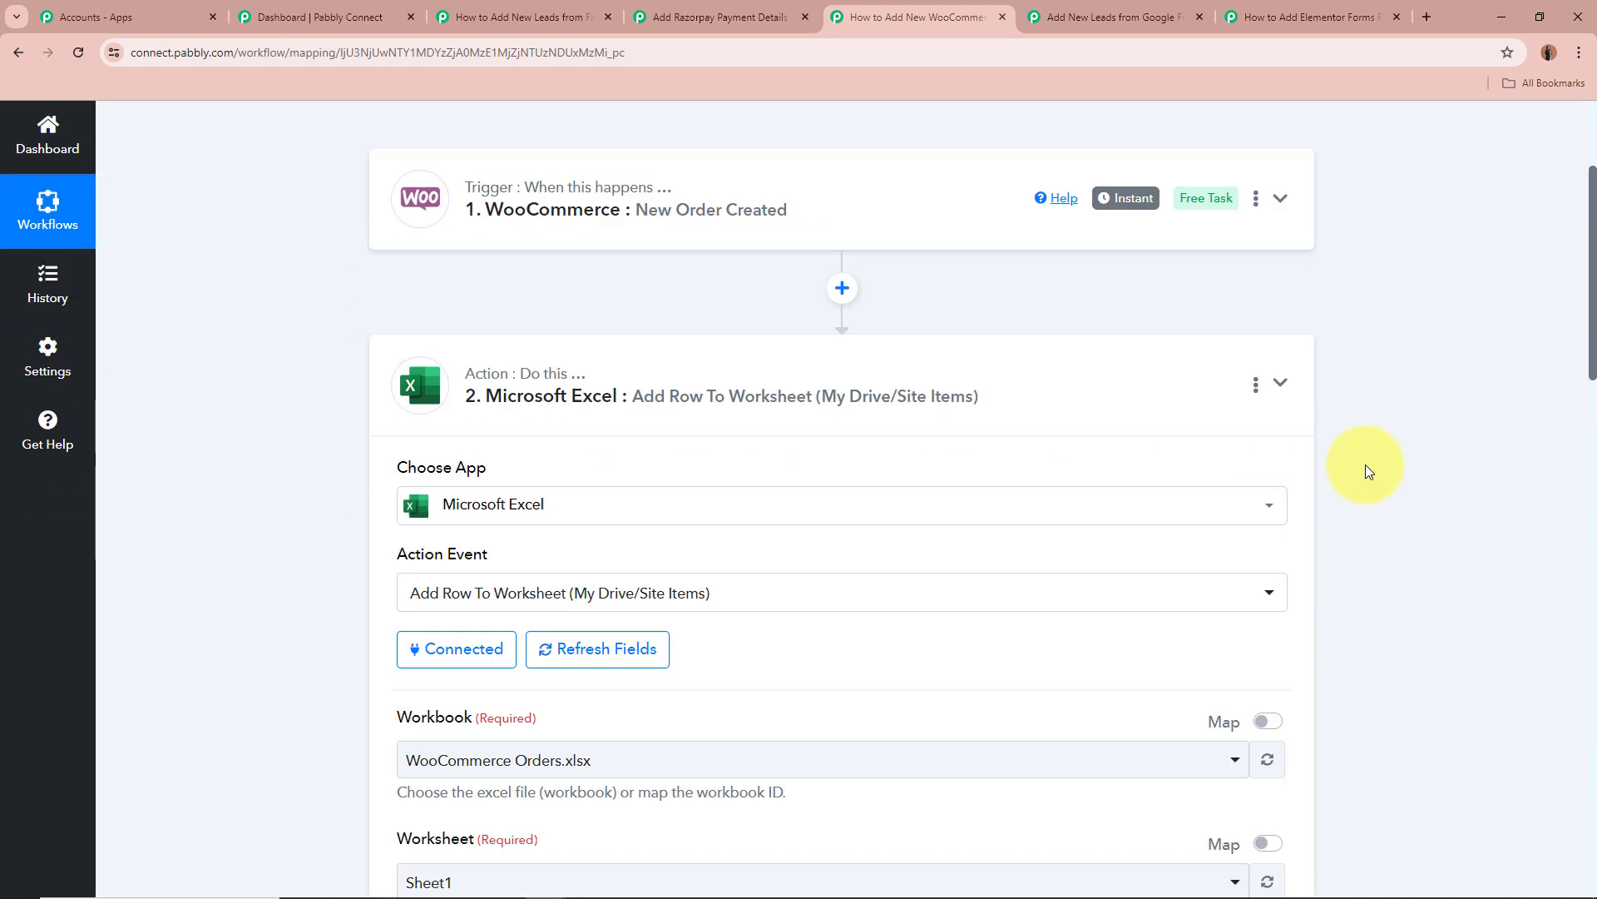
scroll(1365, 471, down, 1)
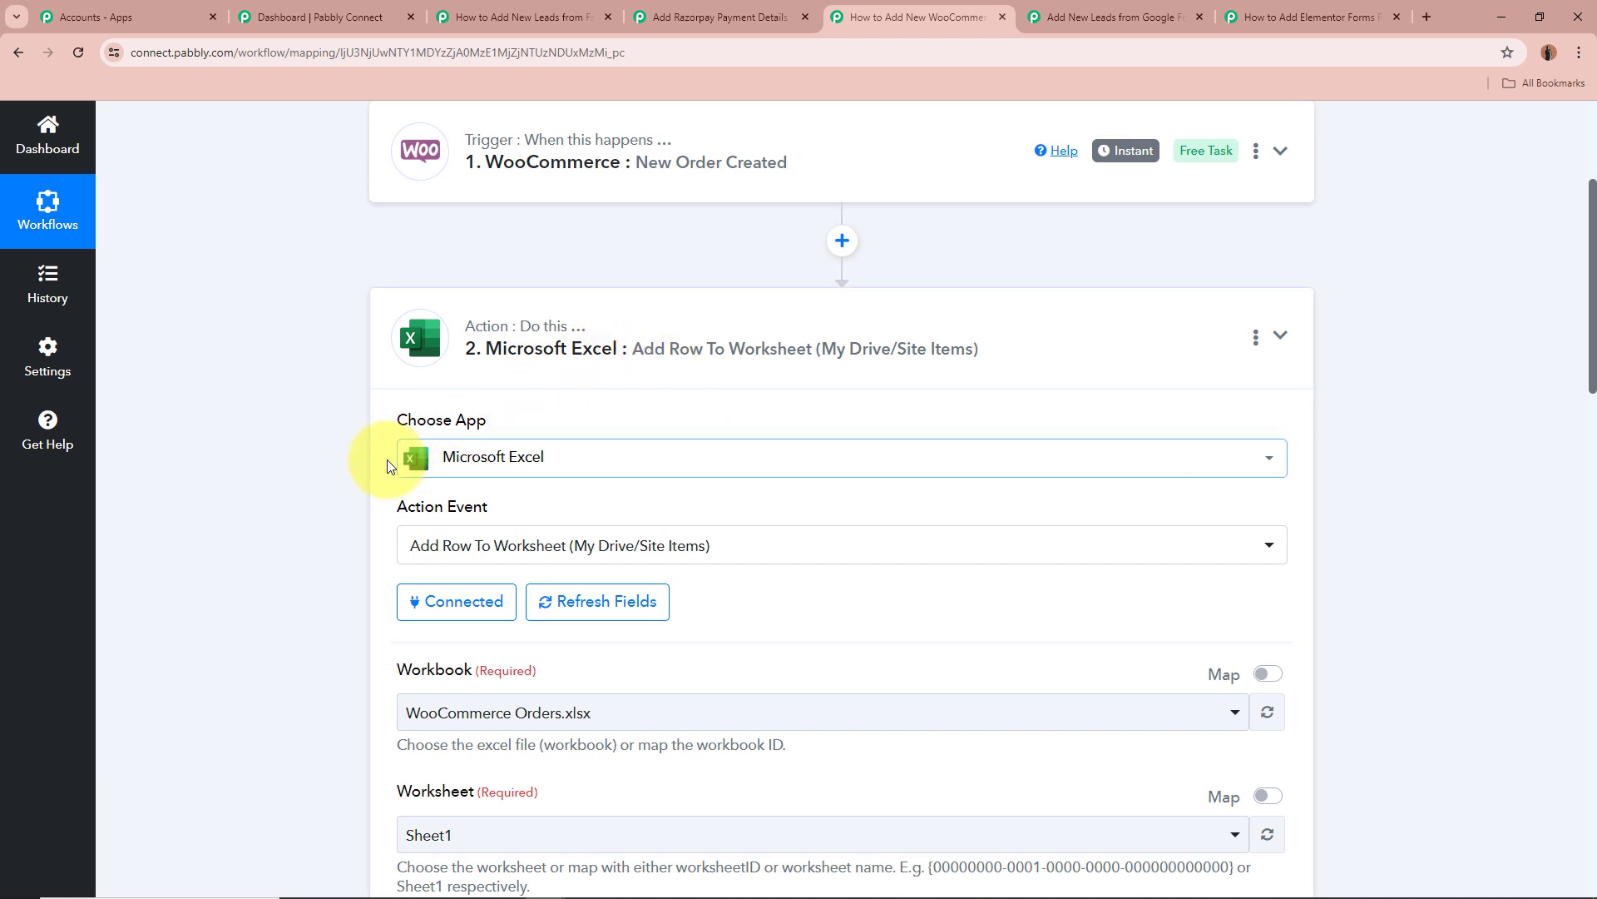
scroll(387, 466, down, 2)
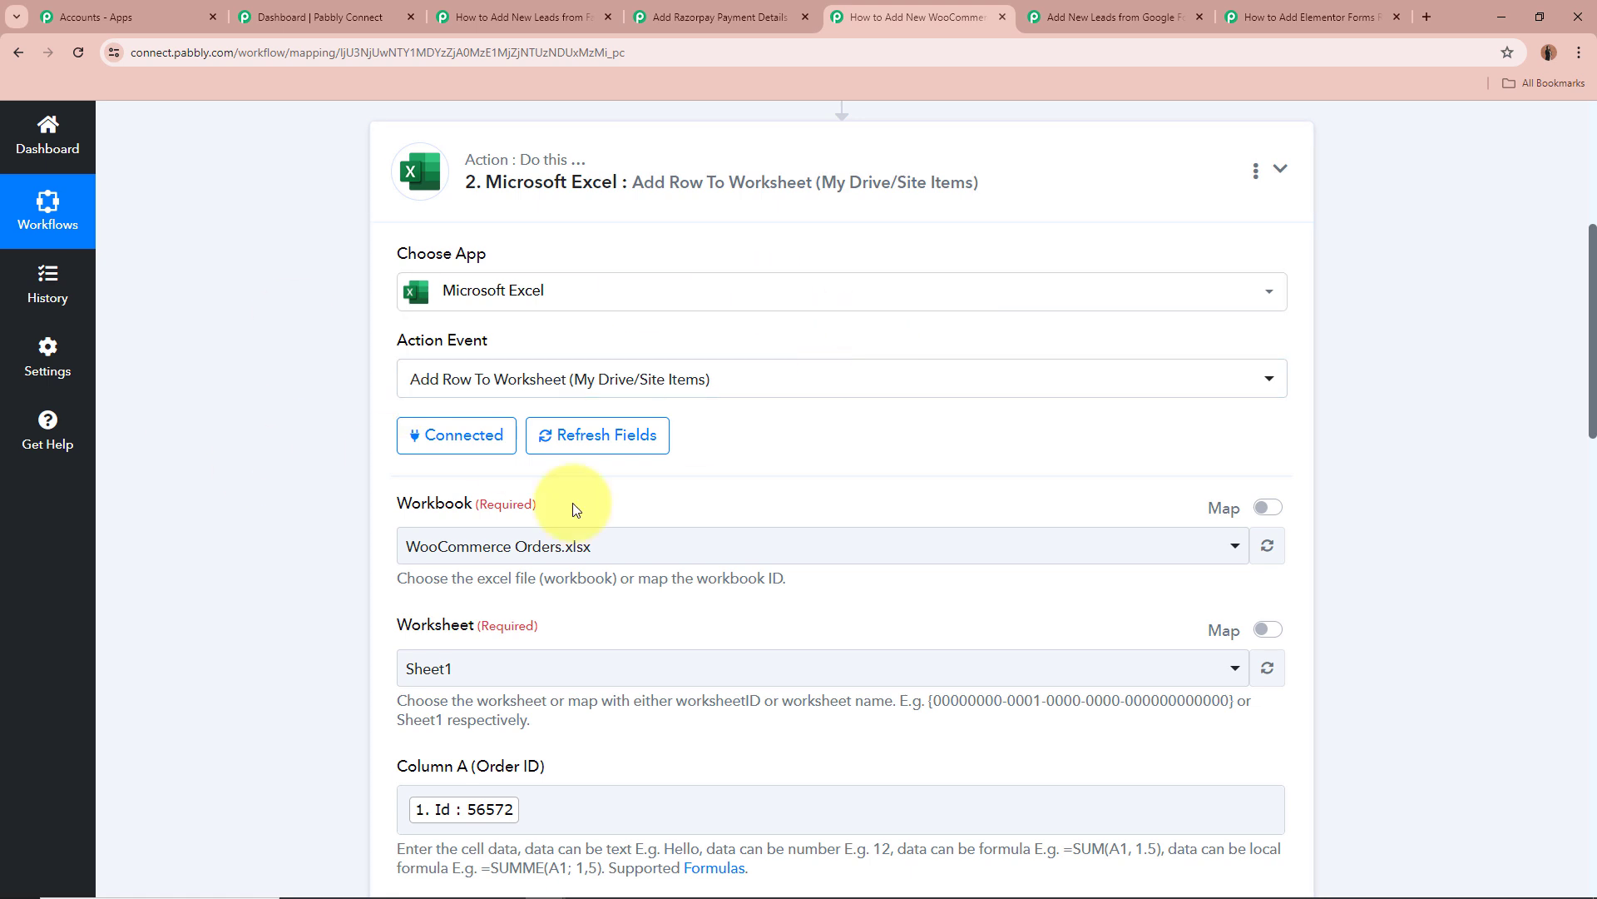
scroll(253, 413, down, 3)
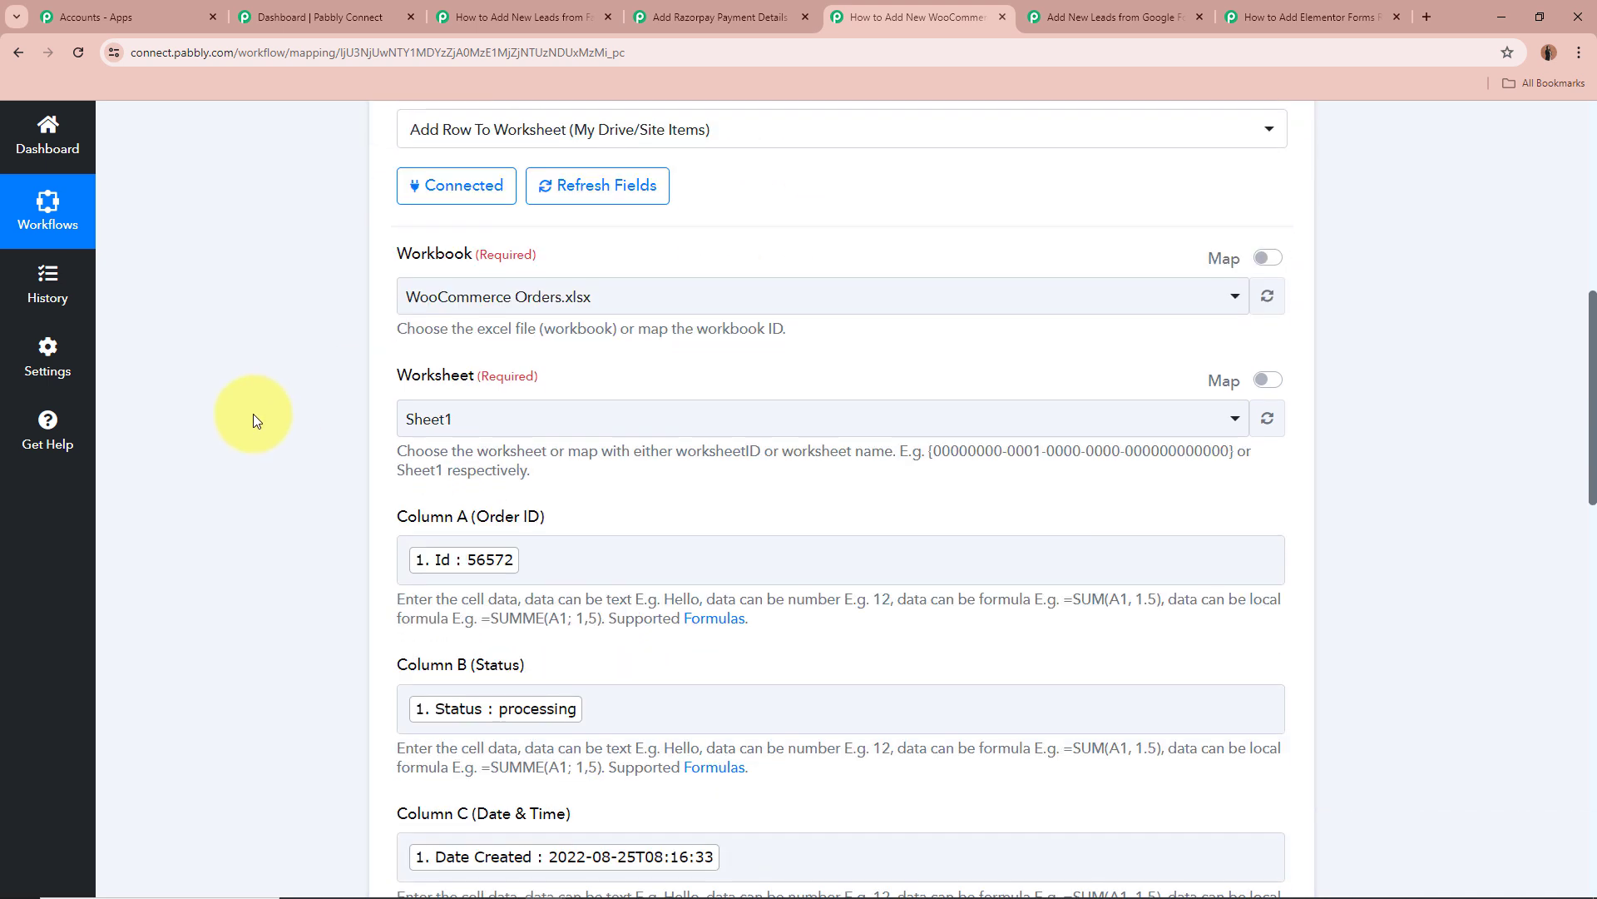
click(485, 314)
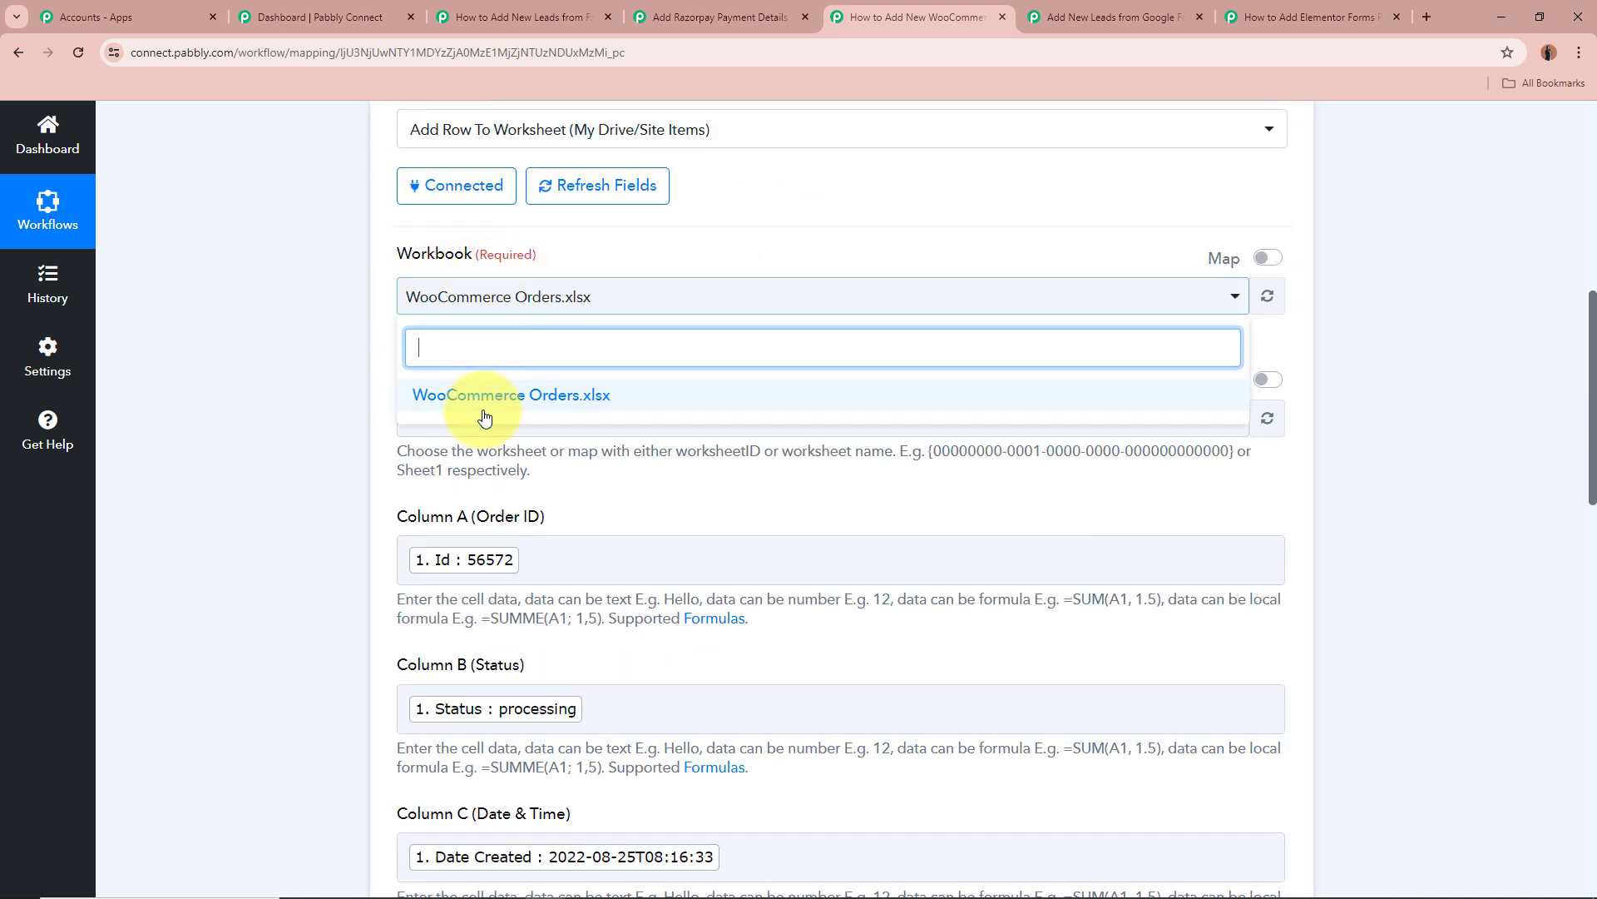
click(279, 355)
Scroll through the Sheet1 order fields mapped into Columns A to H.
scroll(190, 465, down, 3)
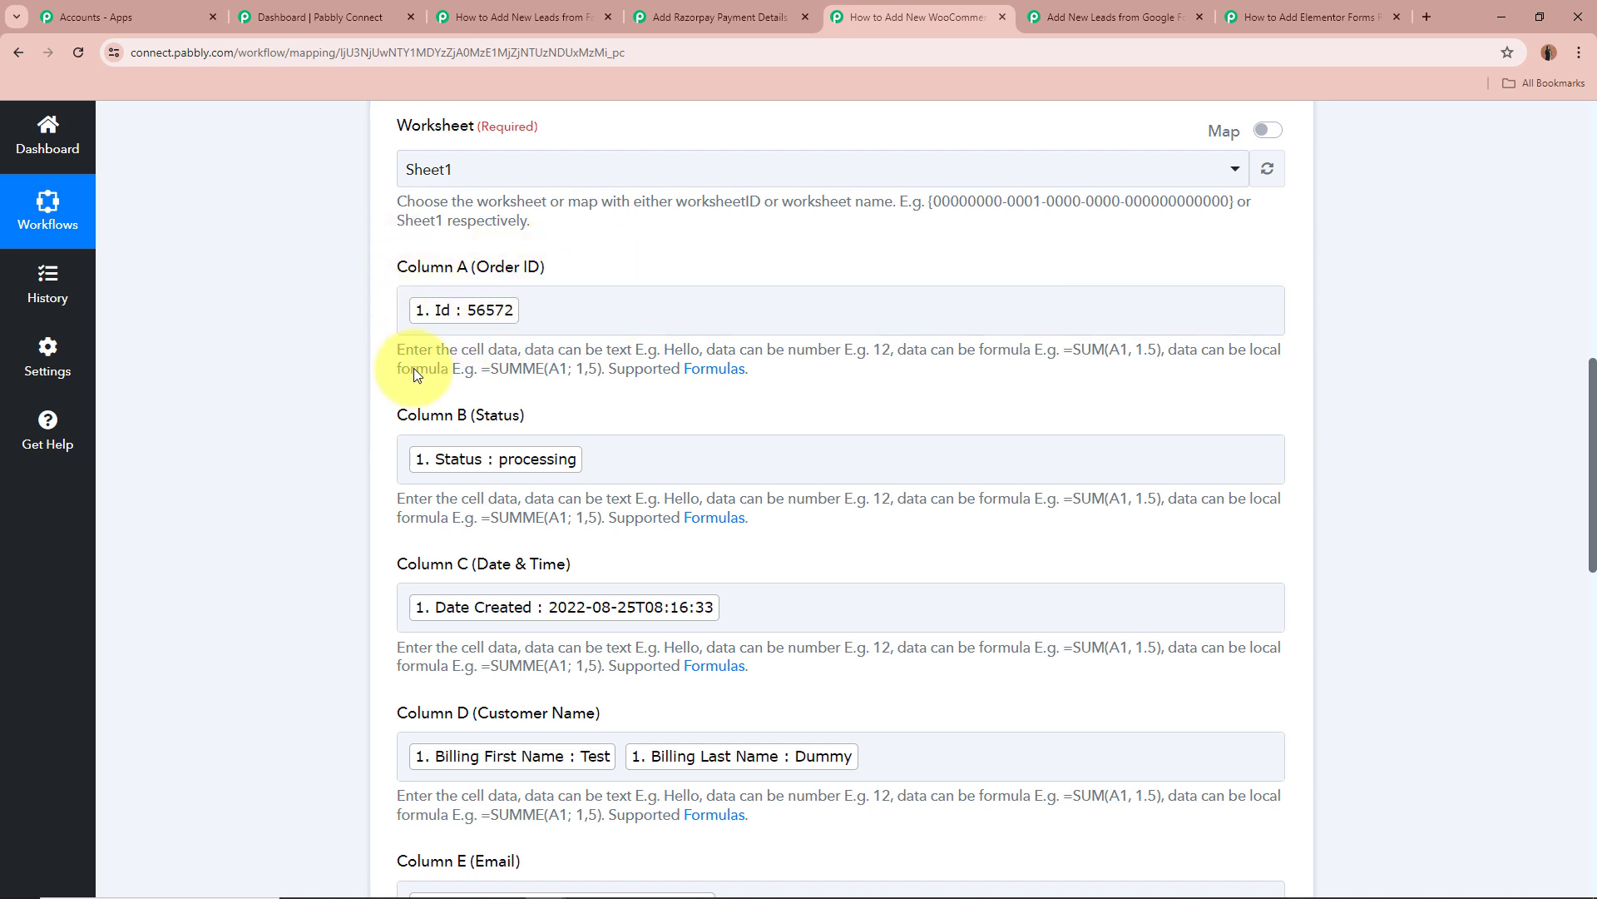
scroll(413, 368, down, 2)
scroll(350, 382, down, 2)
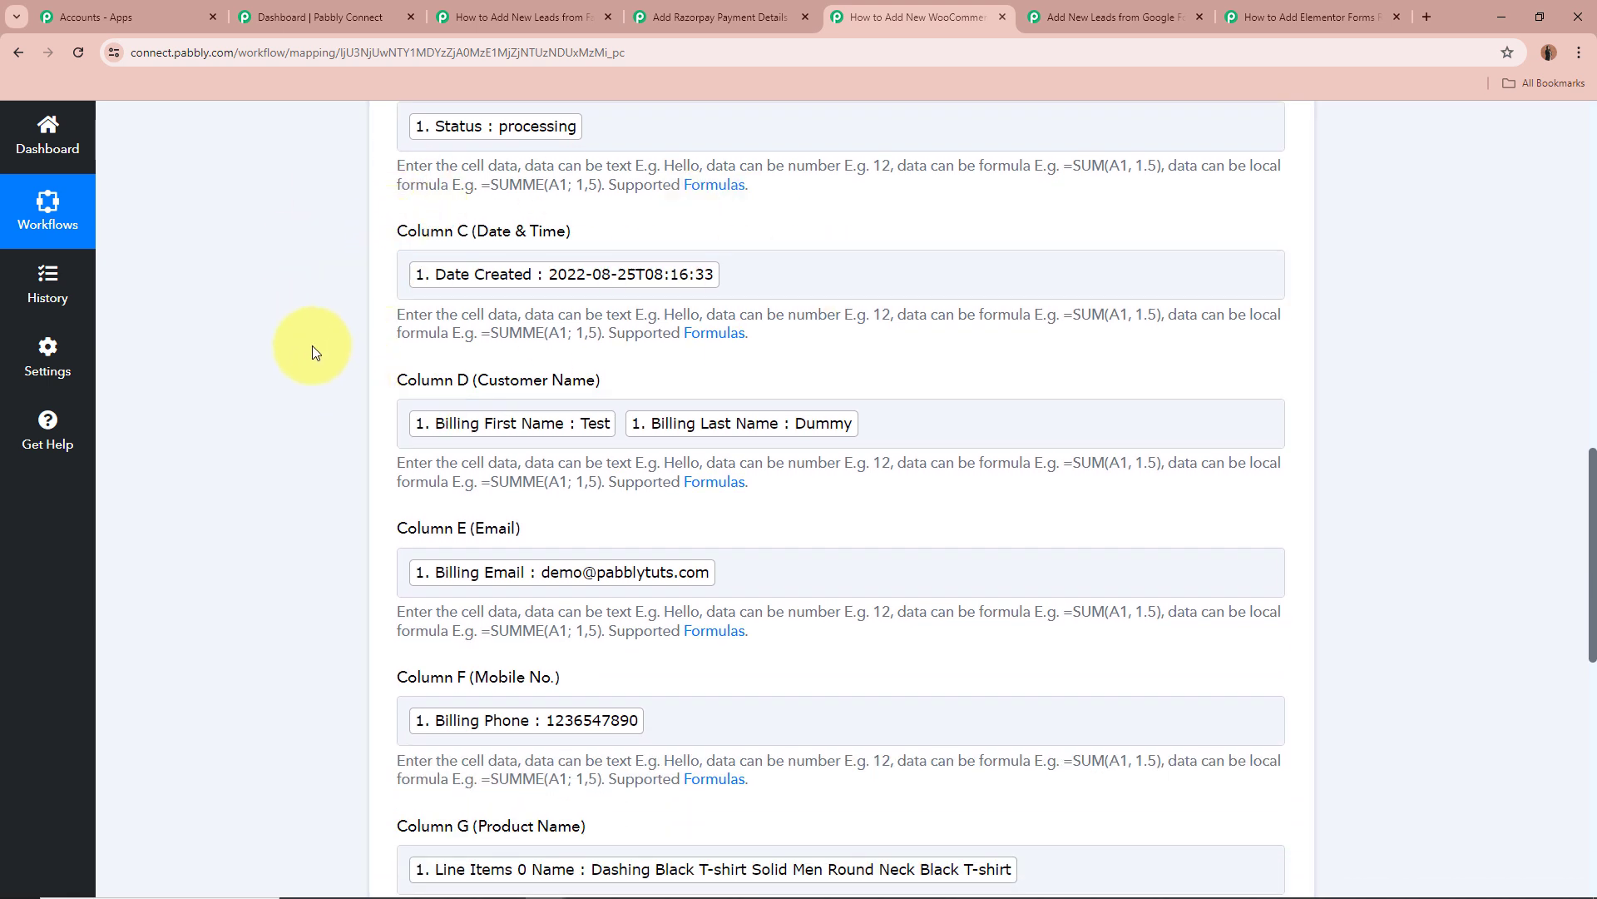
scroll(312, 346, down, 1)
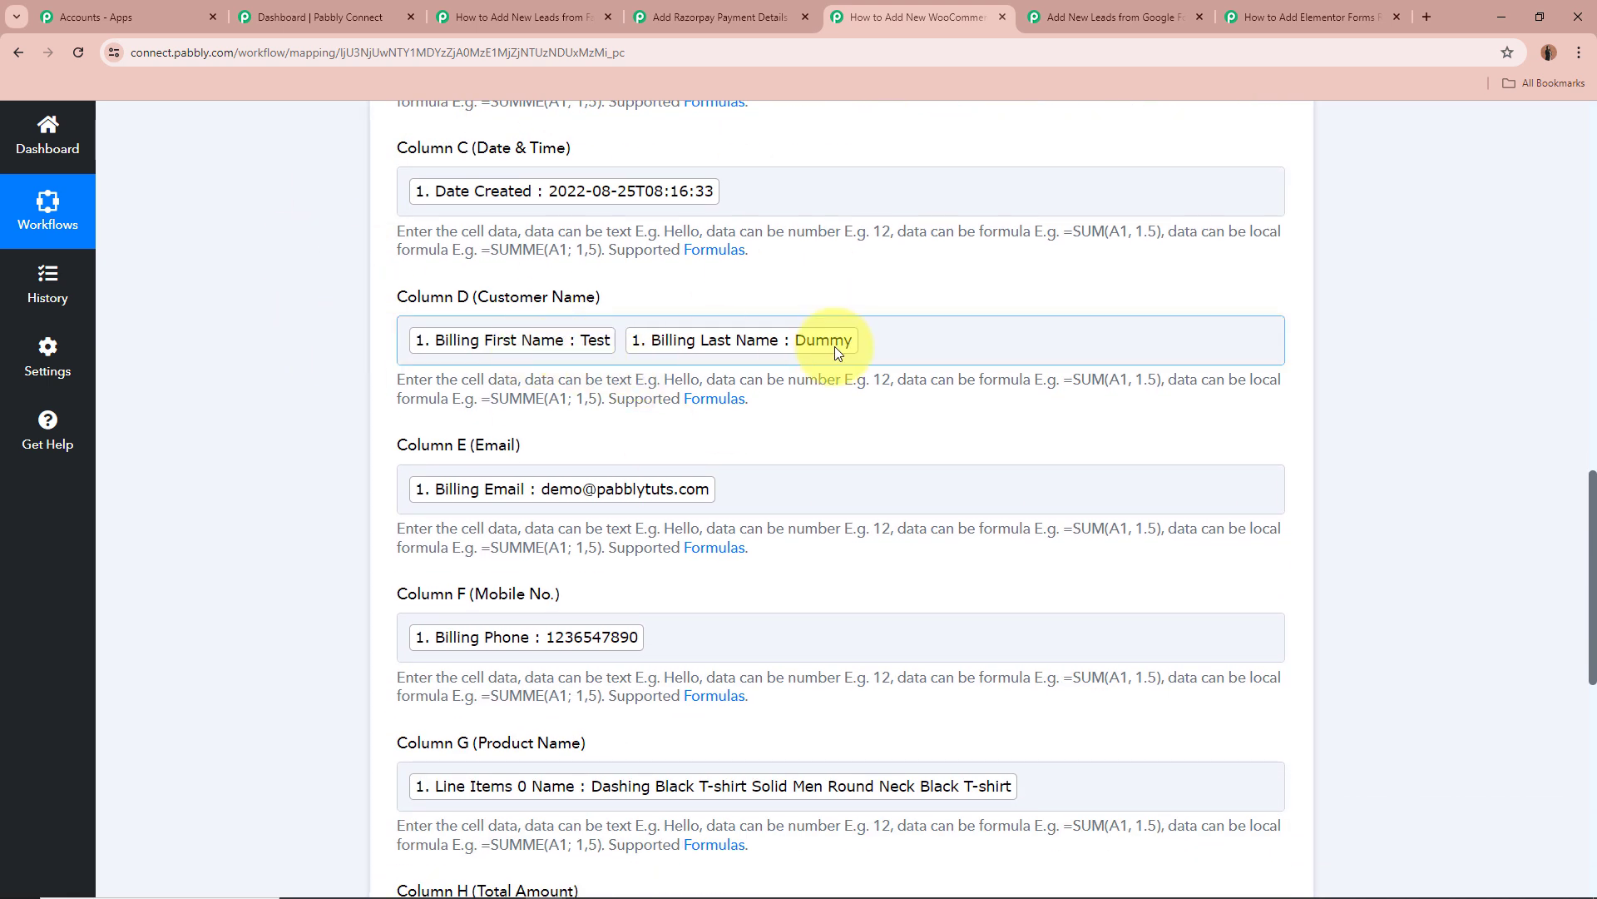
scroll(385, 303, down, 3)
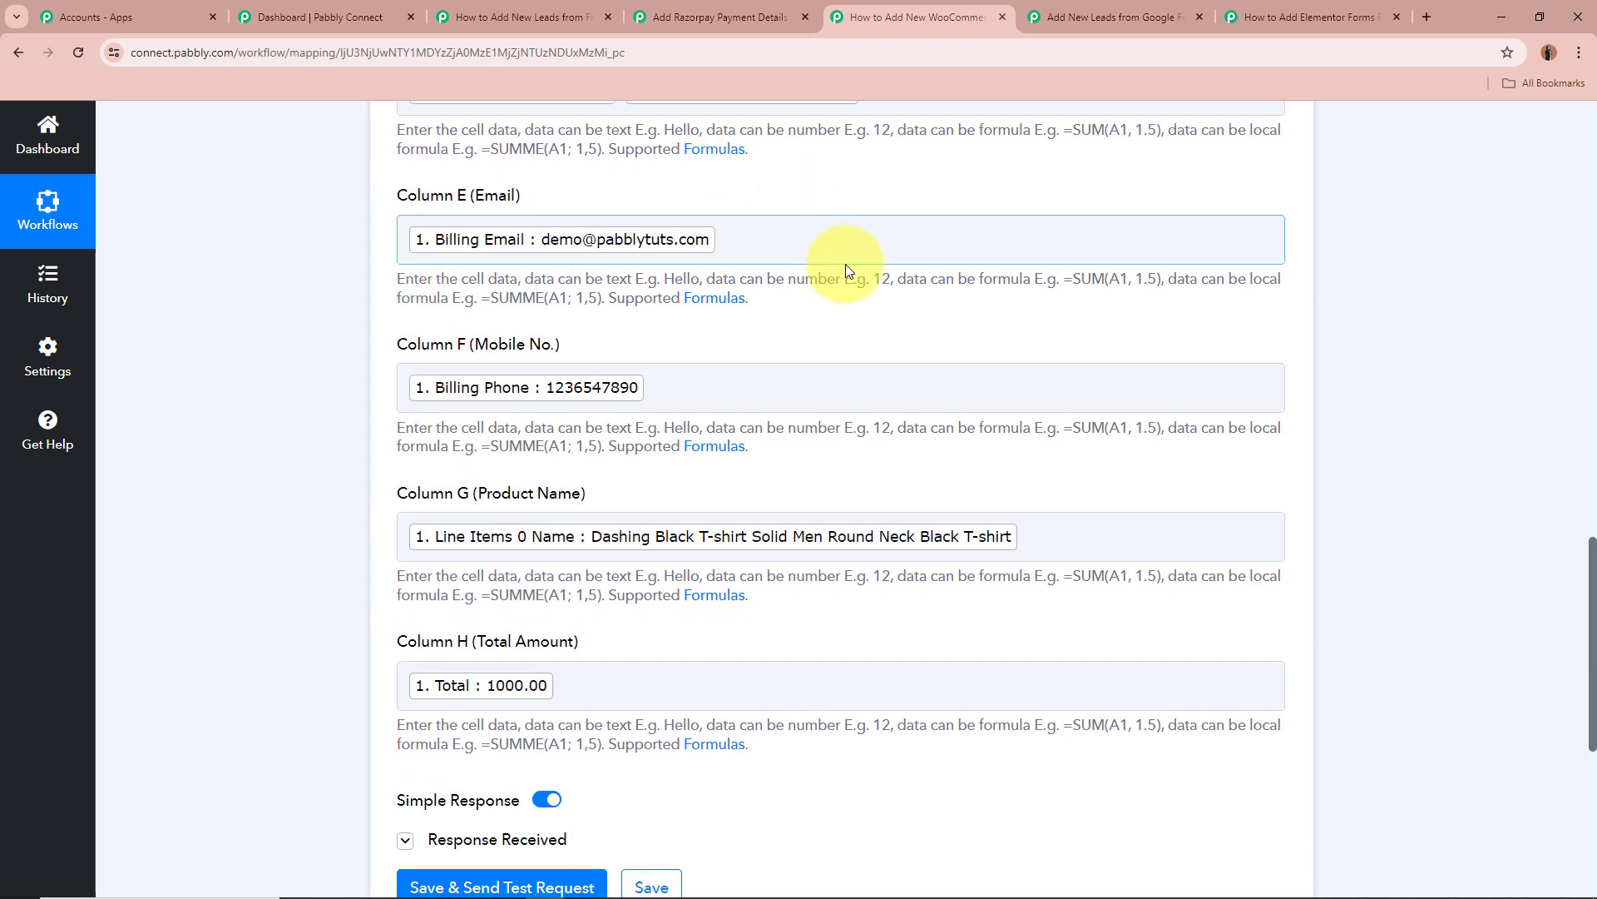
scroll(846, 270, down, 1)
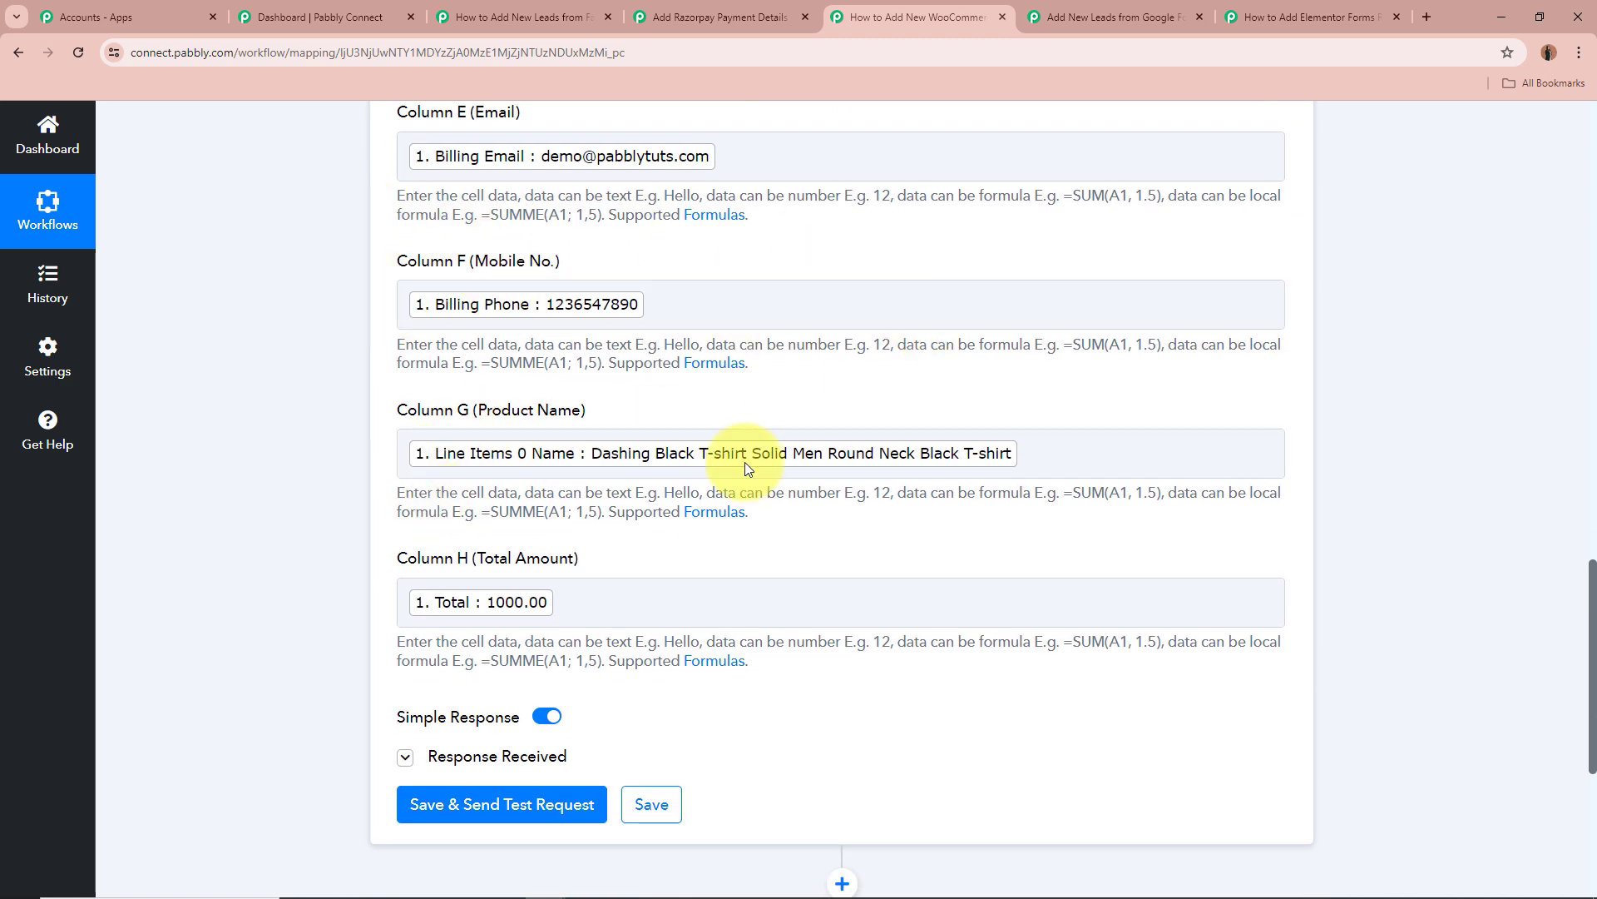
scroll(911, 552, up, 10)
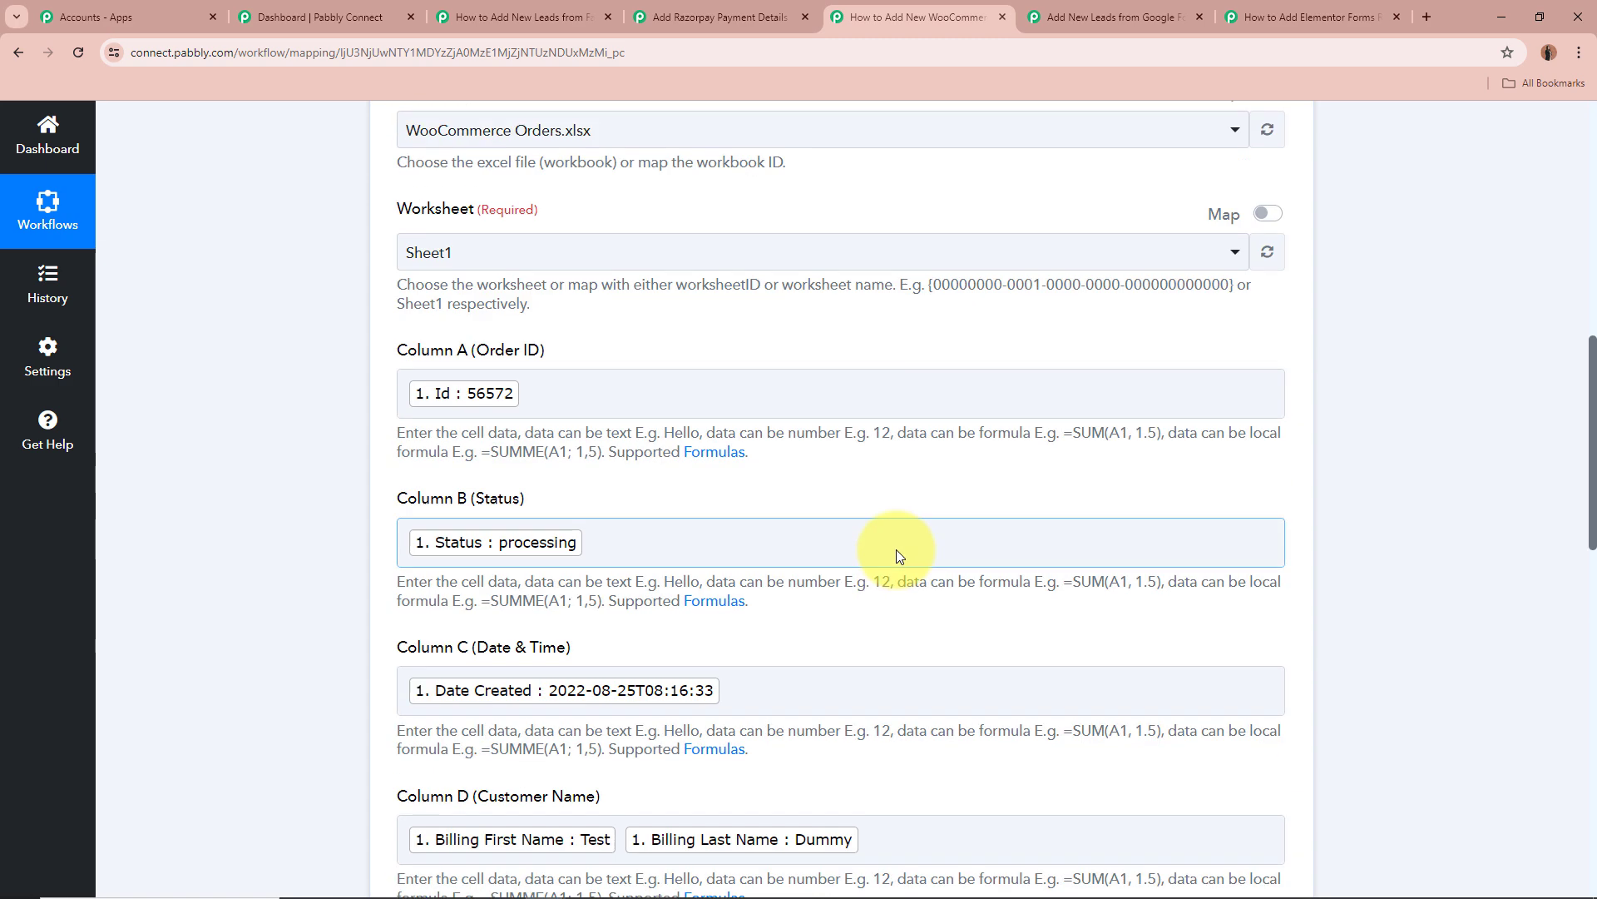
scroll(897, 545, down, 8)
scroll(898, 546, down, 7)
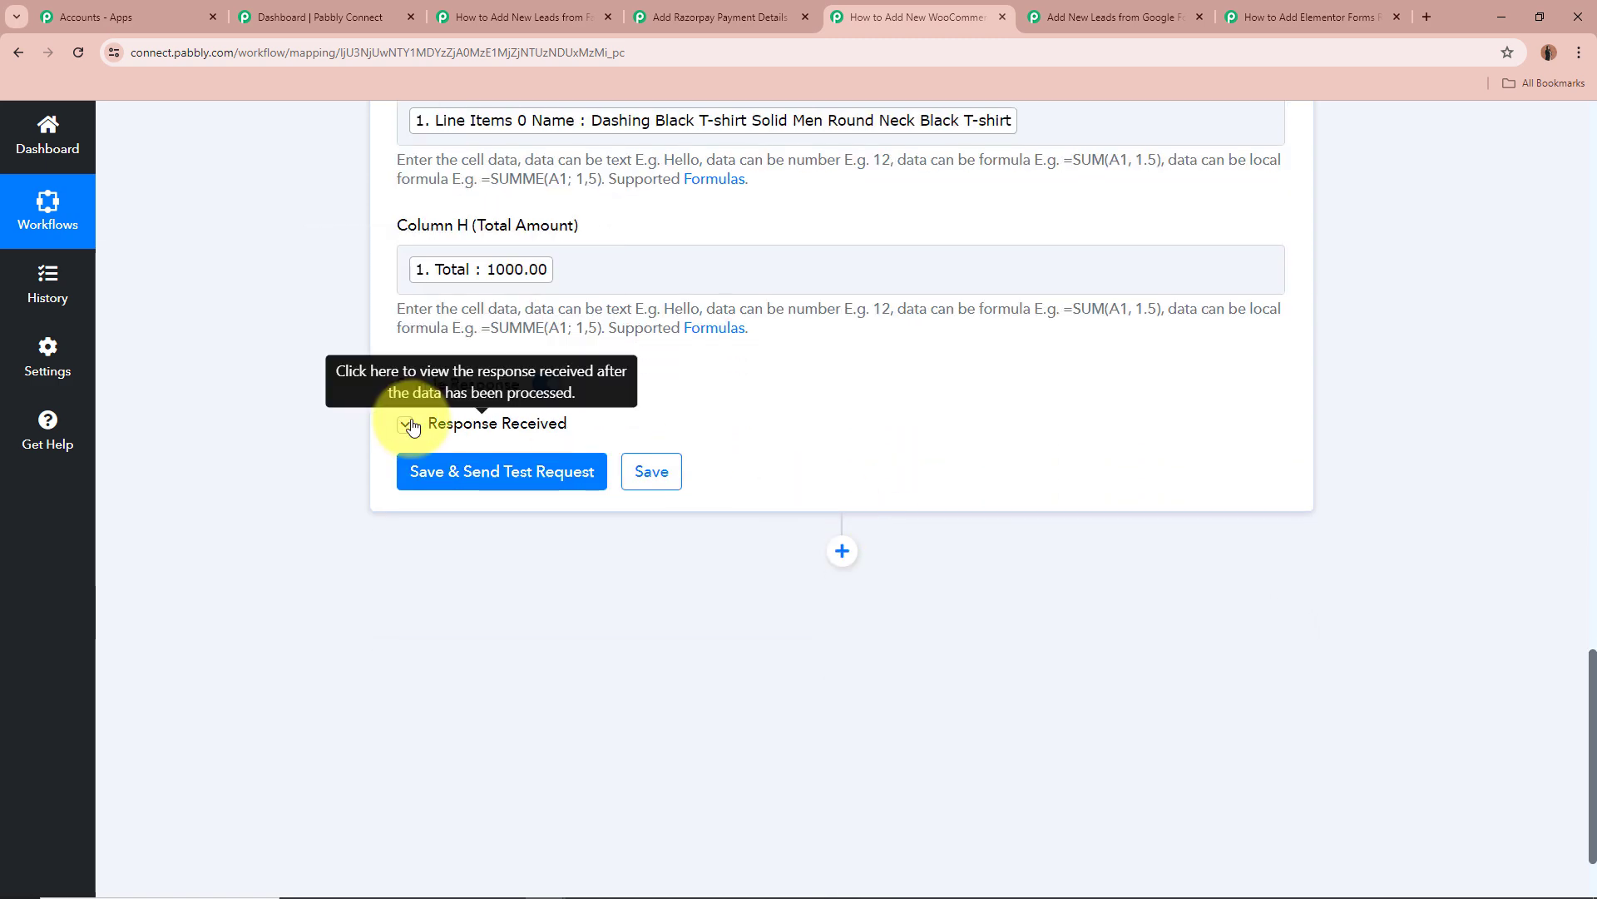
Check Excel's response showing the row added at A2:H2, then collapse the Excel step.
click(406, 425)
scroll(329, 410, down, 3)
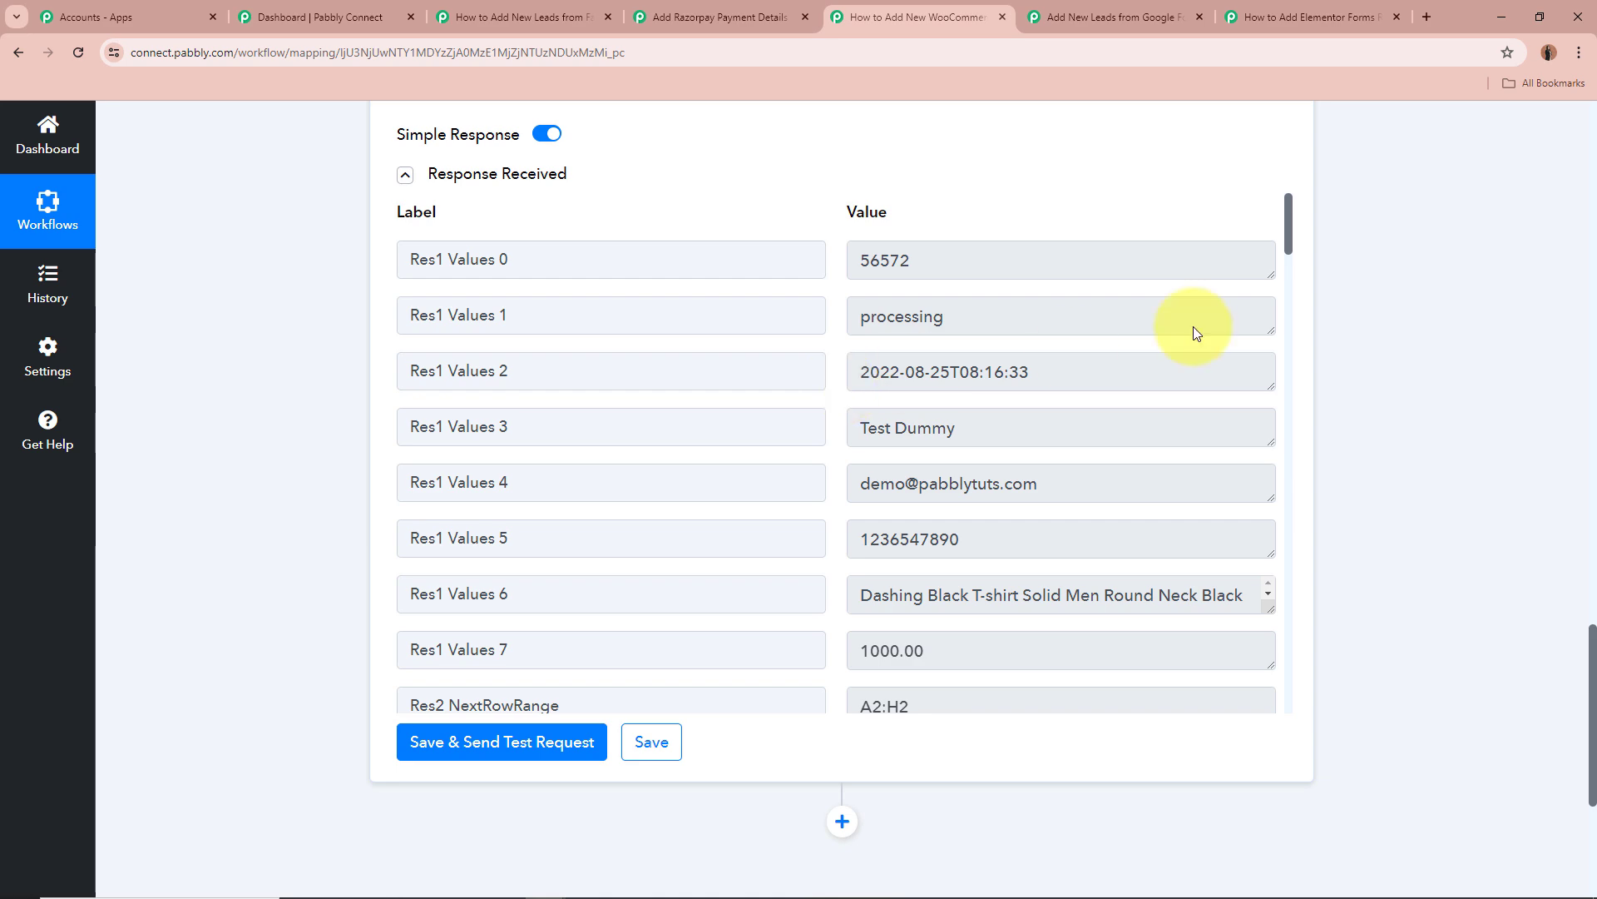
scroll(1289, 341, down, 15)
scroll(1302, 416, up, 15)
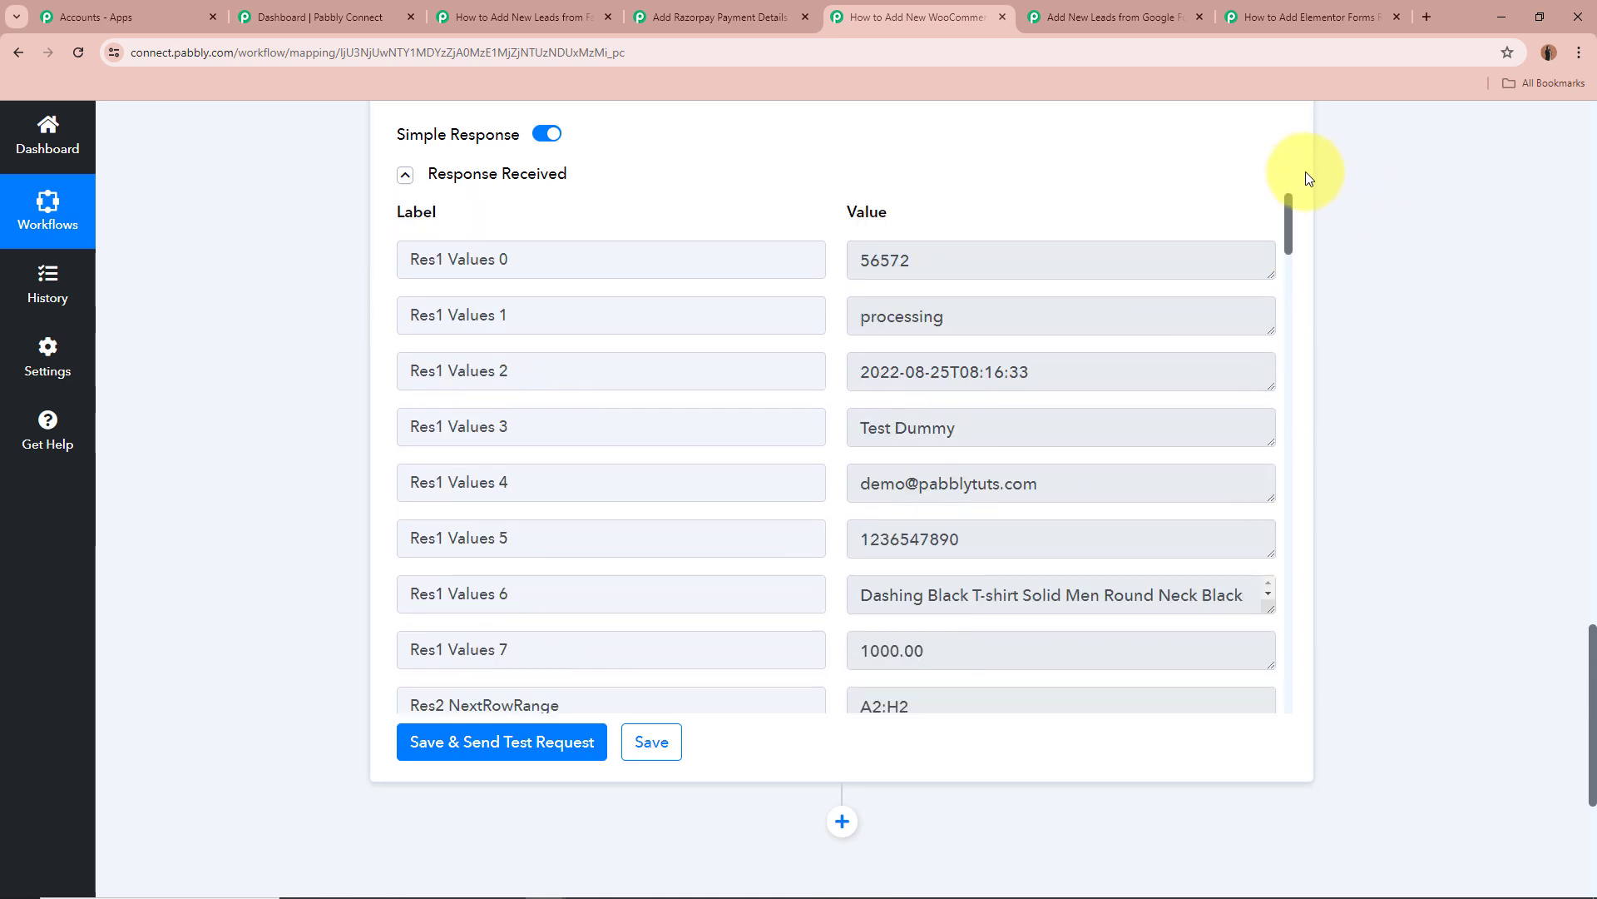
scroll(1473, 356, up, 5)
scroll(1473, 352, up, 15)
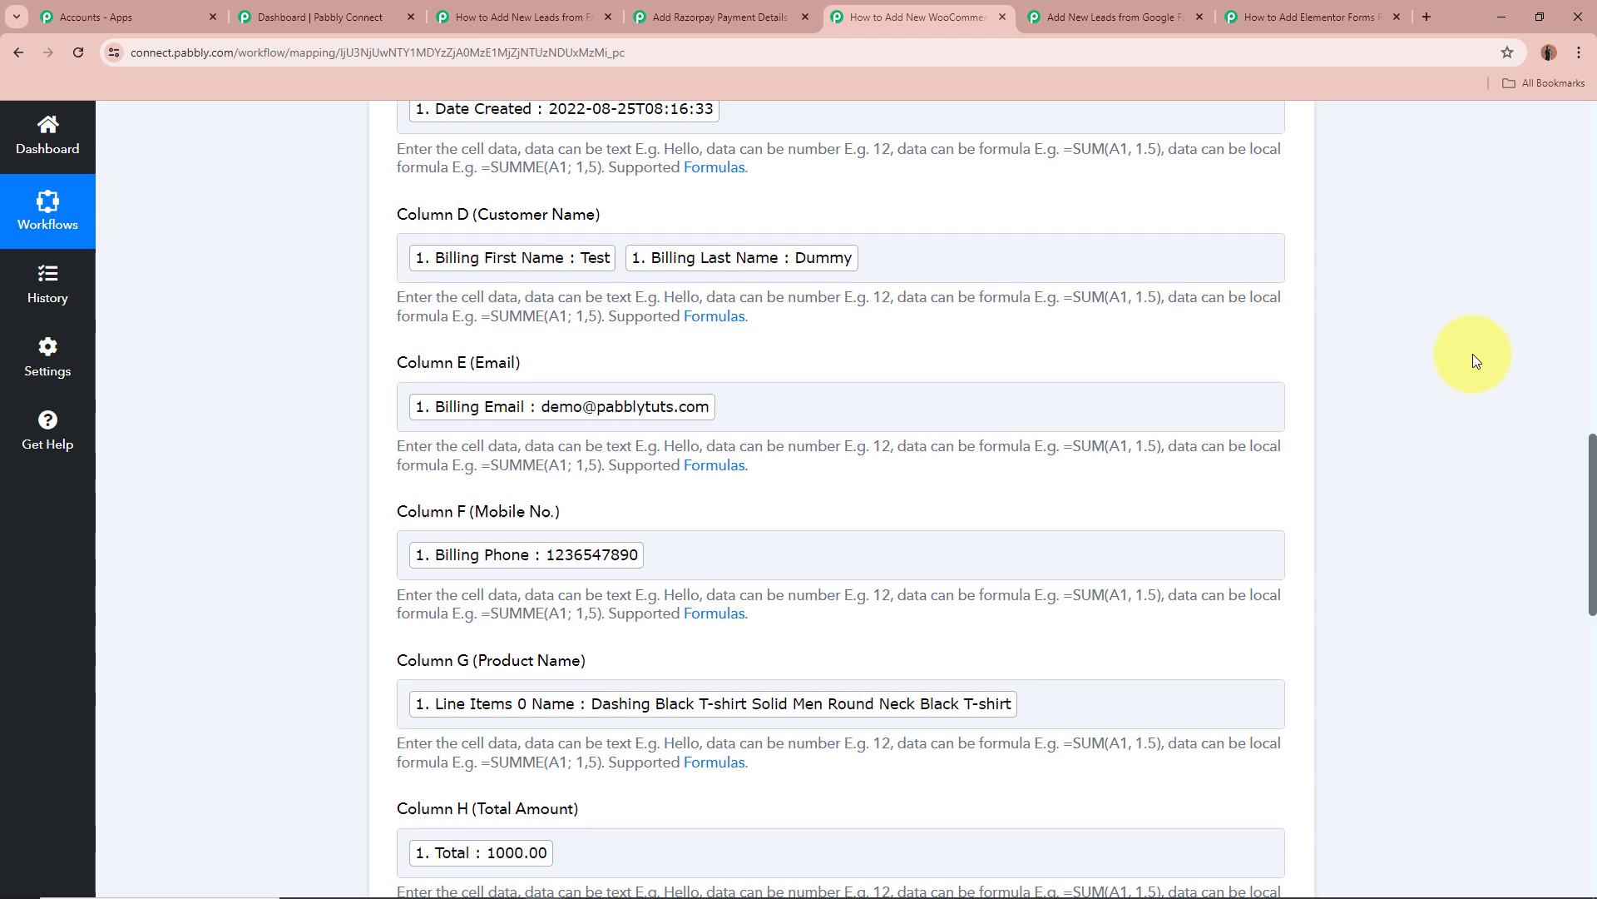
scroll(1076, 345, up, 1)
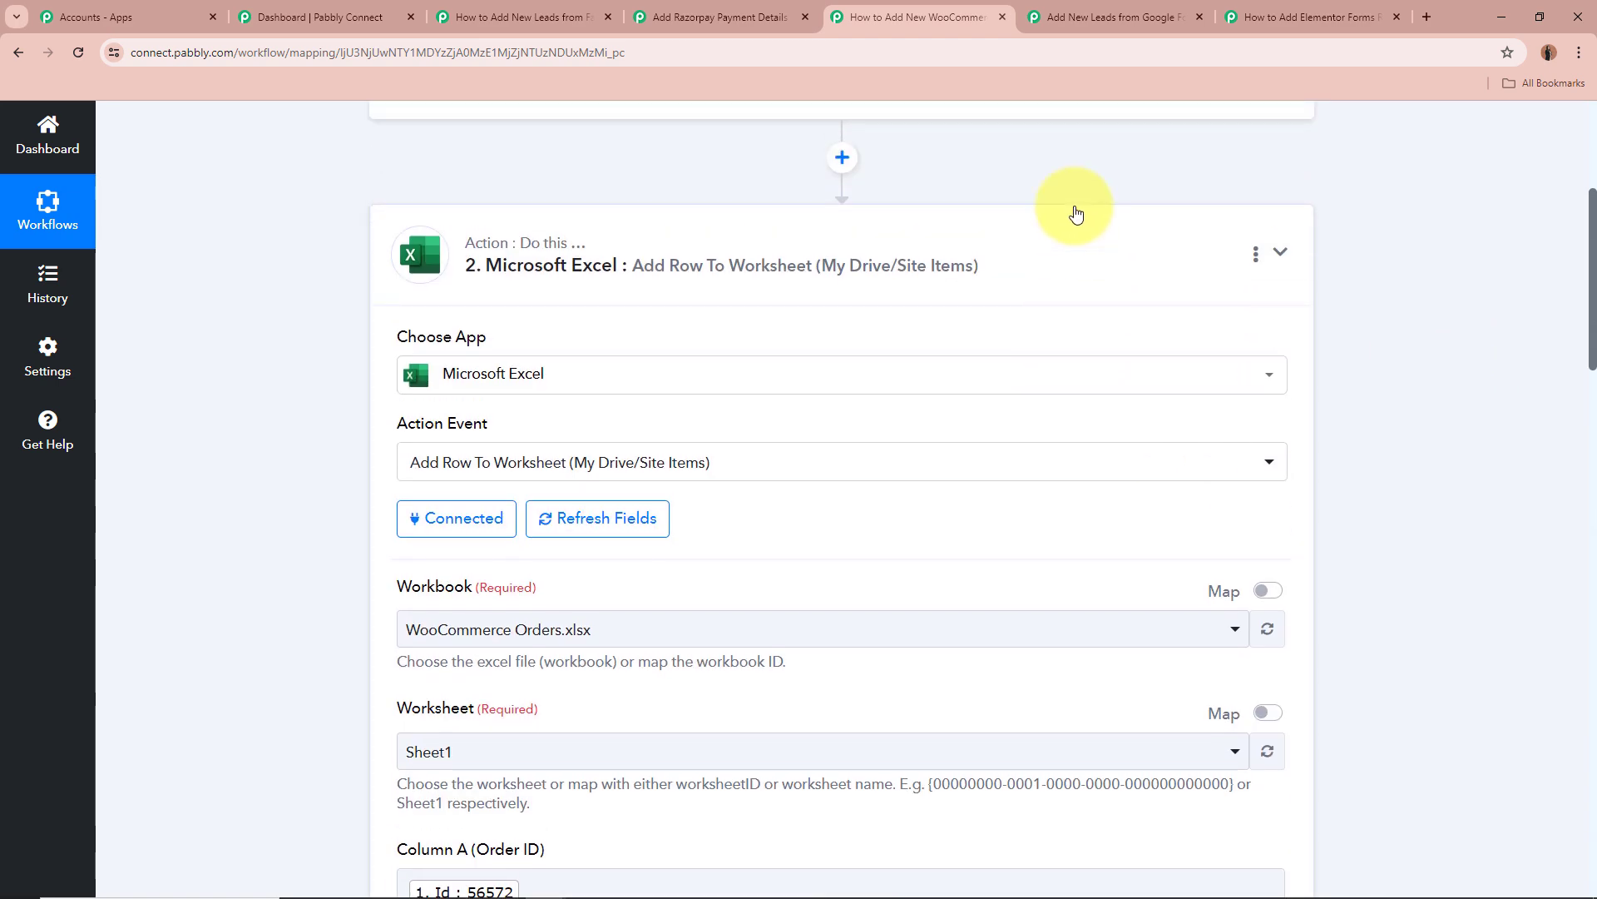
click(1056, 257)
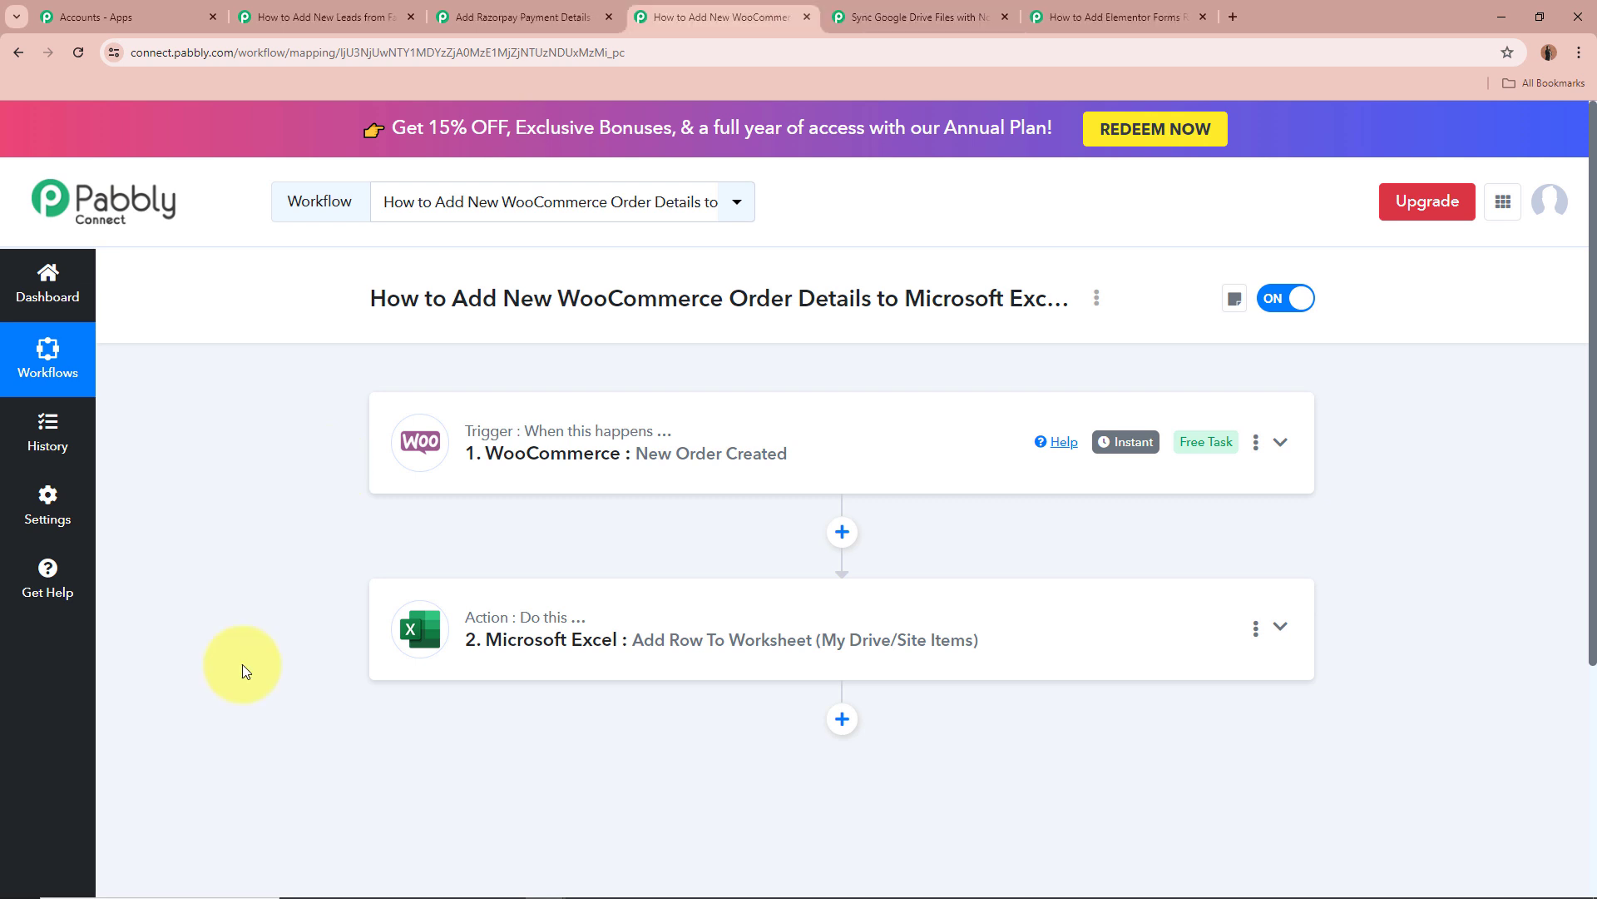
Switch to the Sync Google Drive Files with Notion Automatically workflow and highlight its name.
click(907, 17)
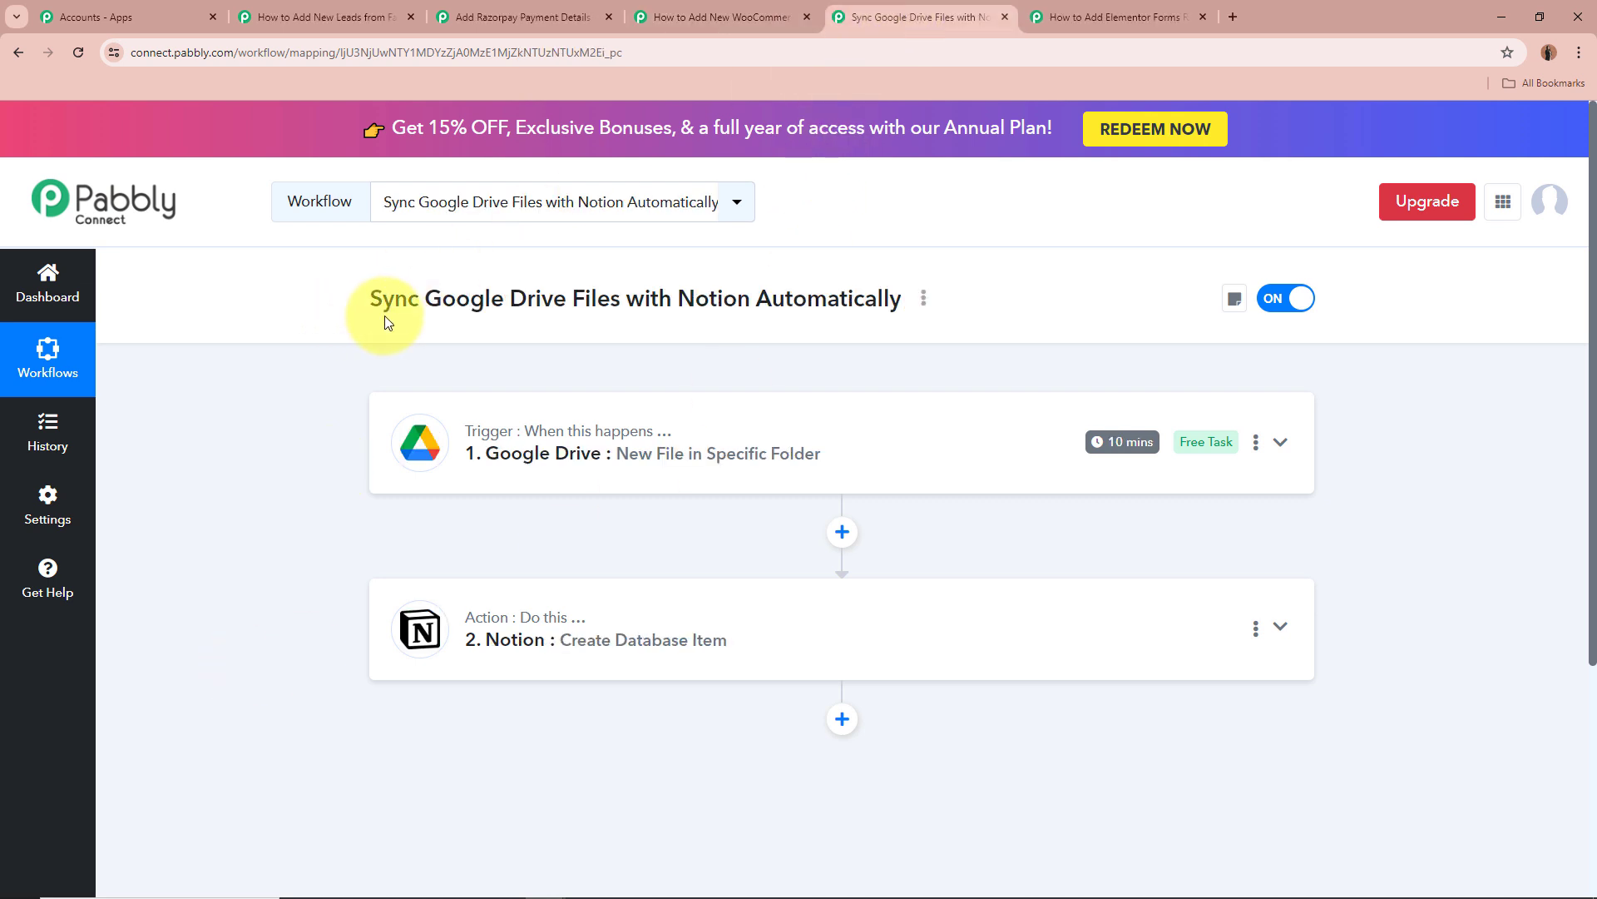
drag(374, 303, 921, 297)
click(171, 476)
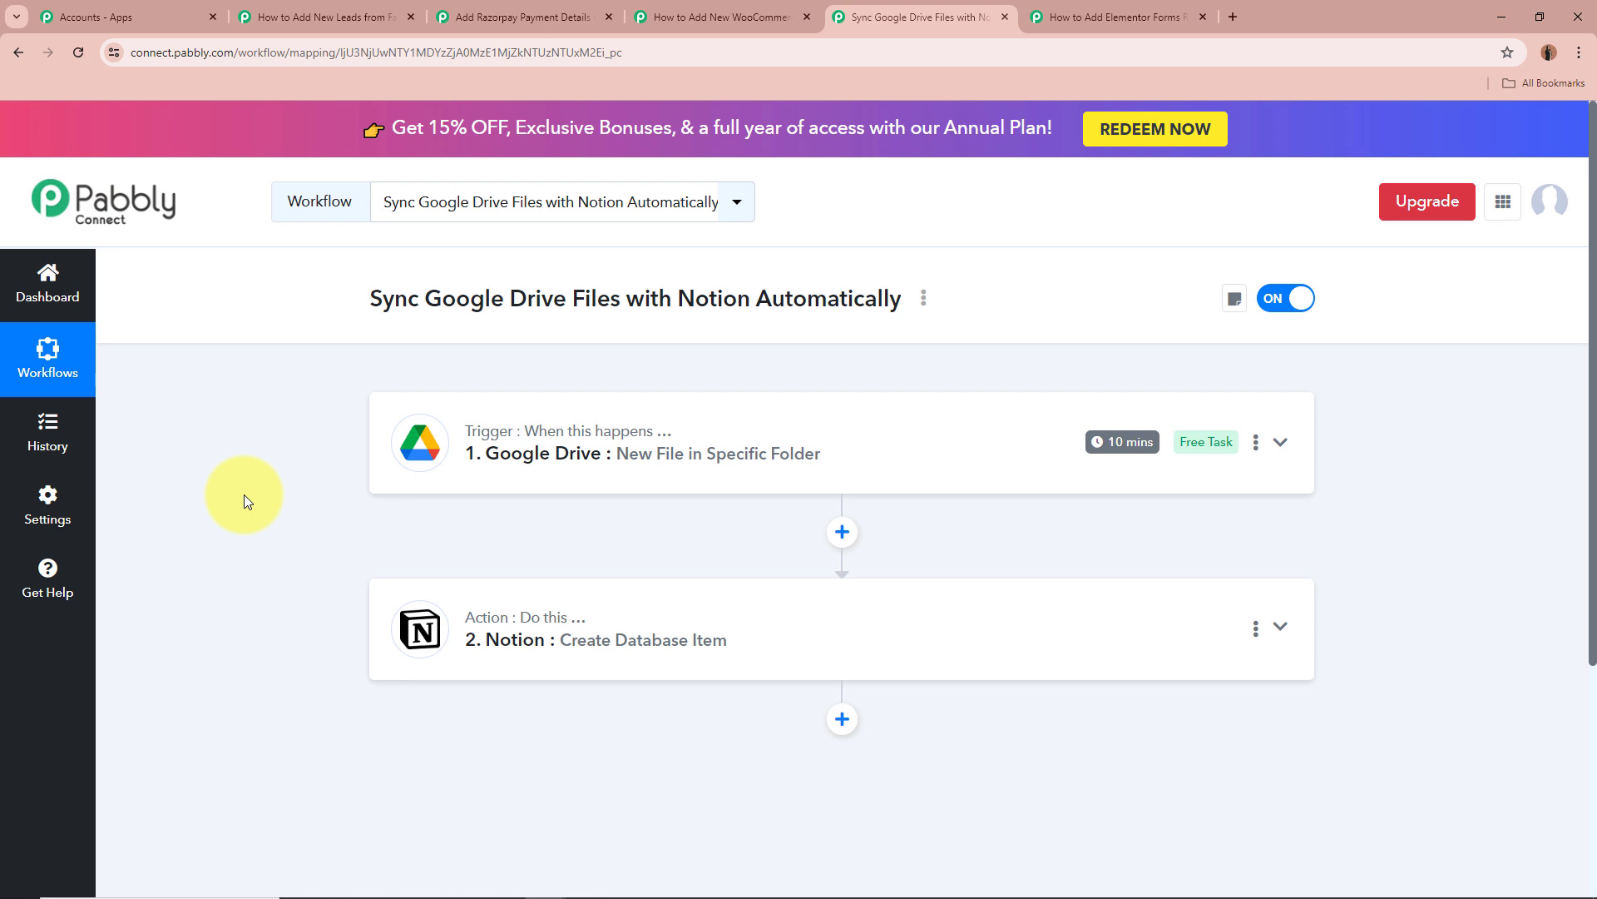
click(1281, 443)
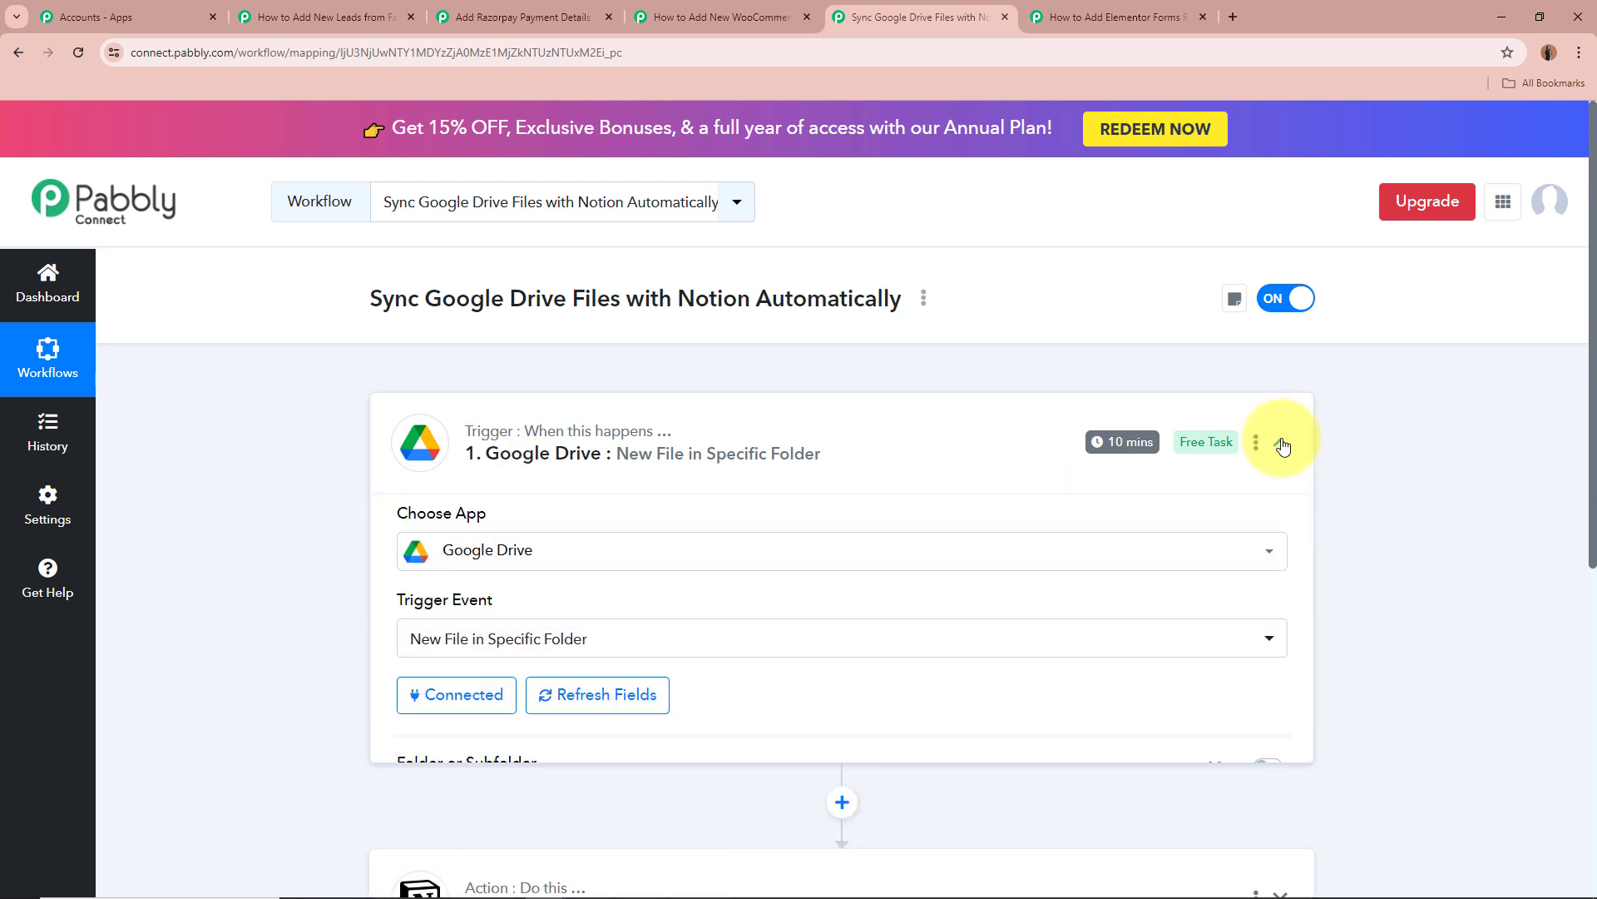
scroll(521, 565, down, 3)
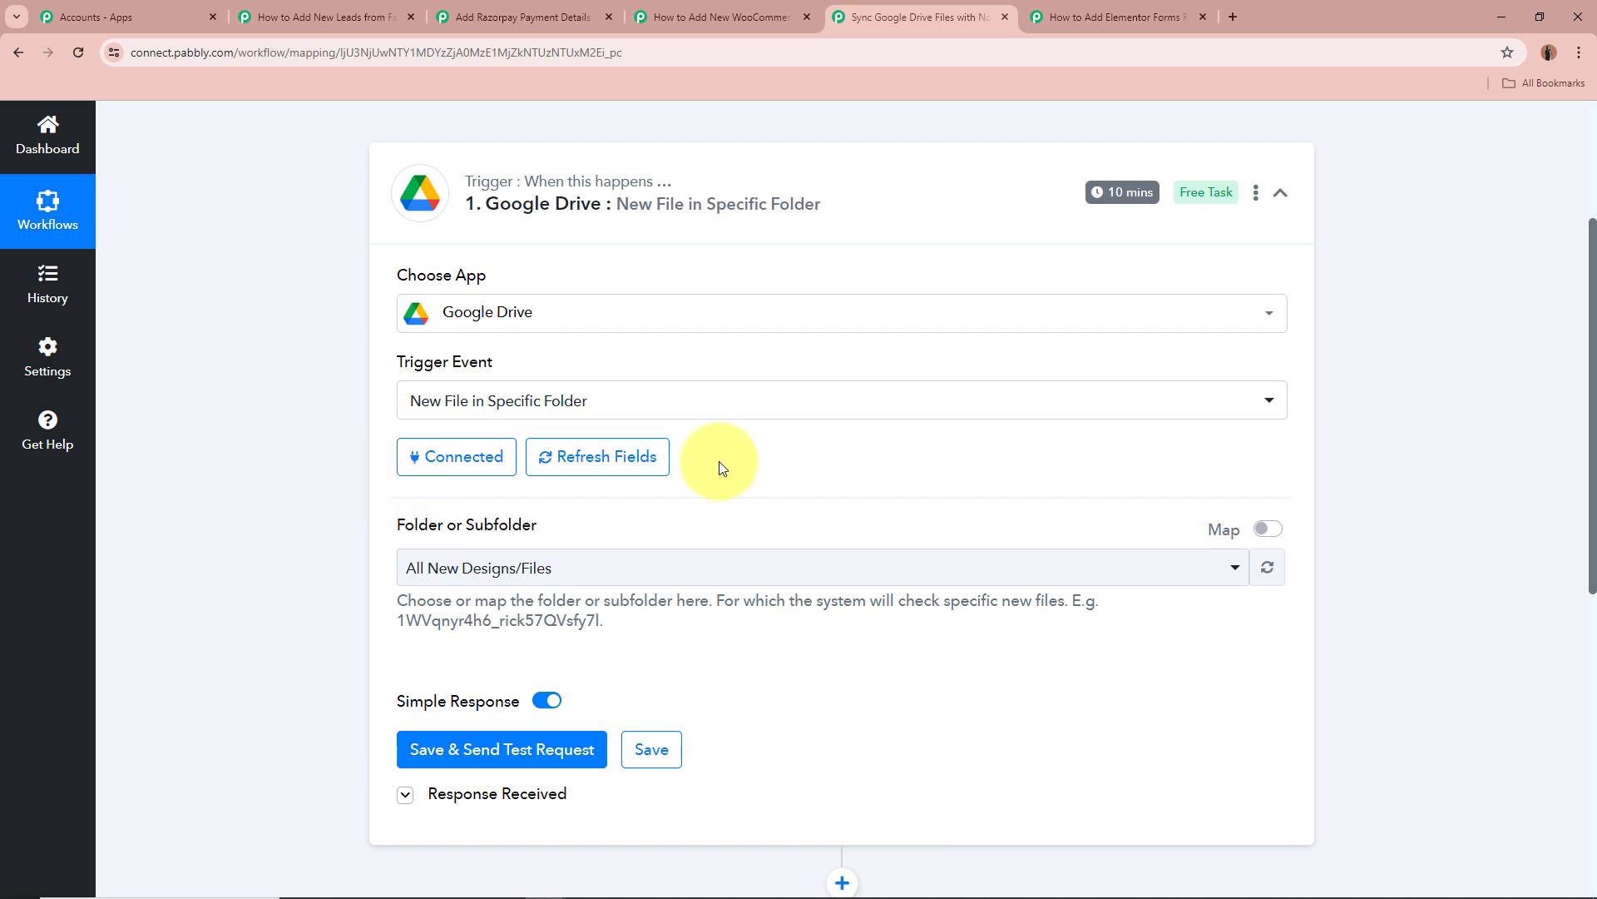
scroll(253, 441, down, 2)
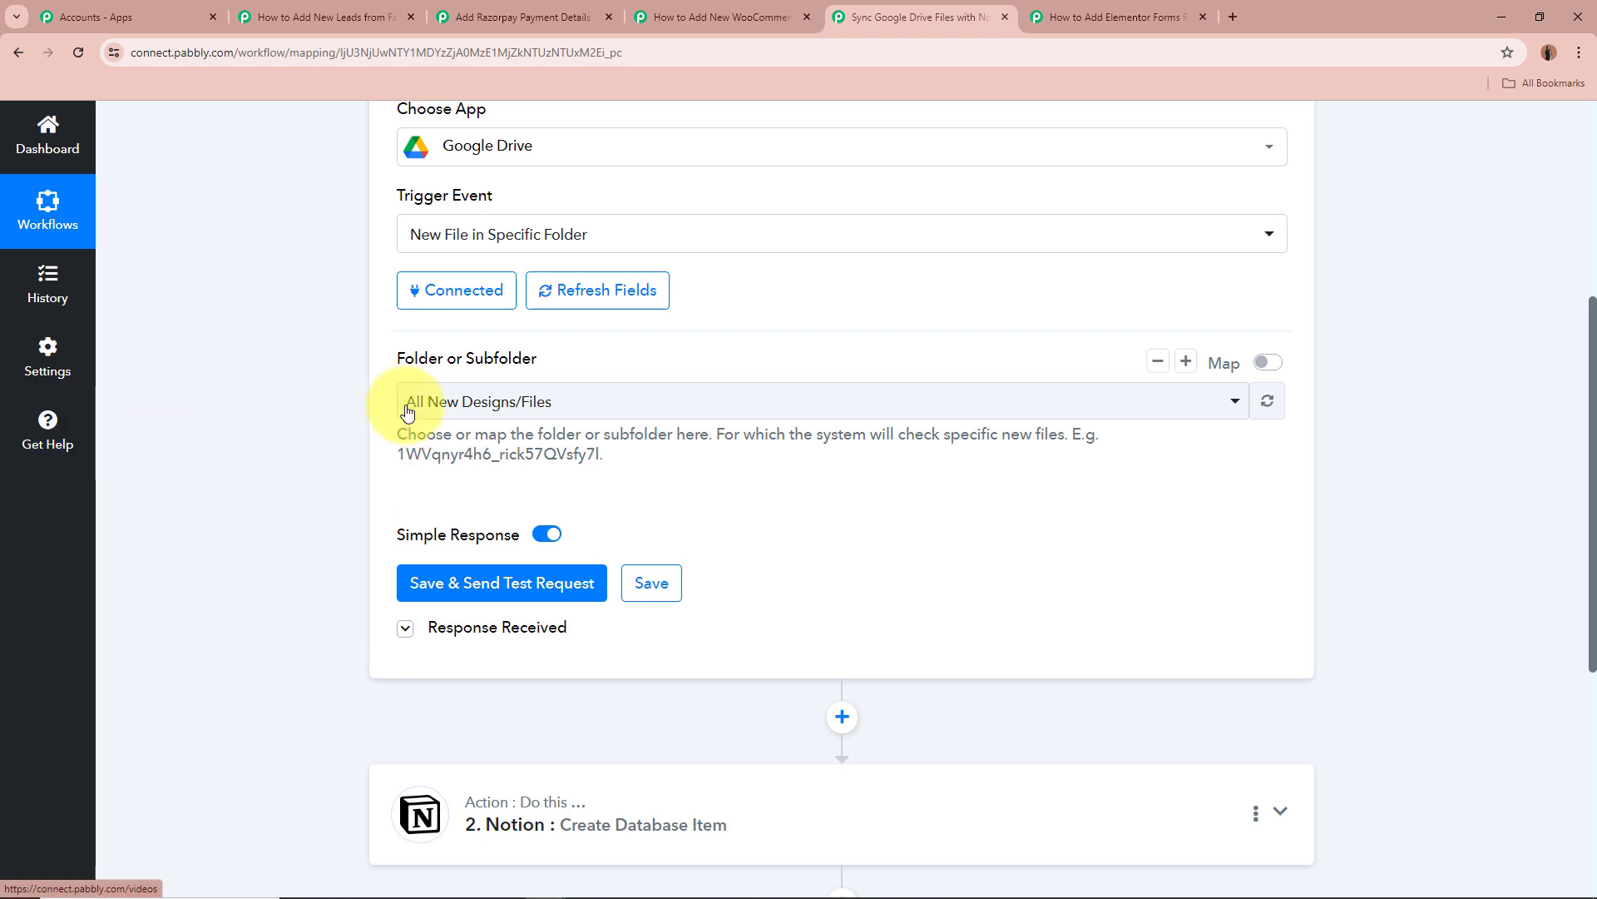
click(559, 406)
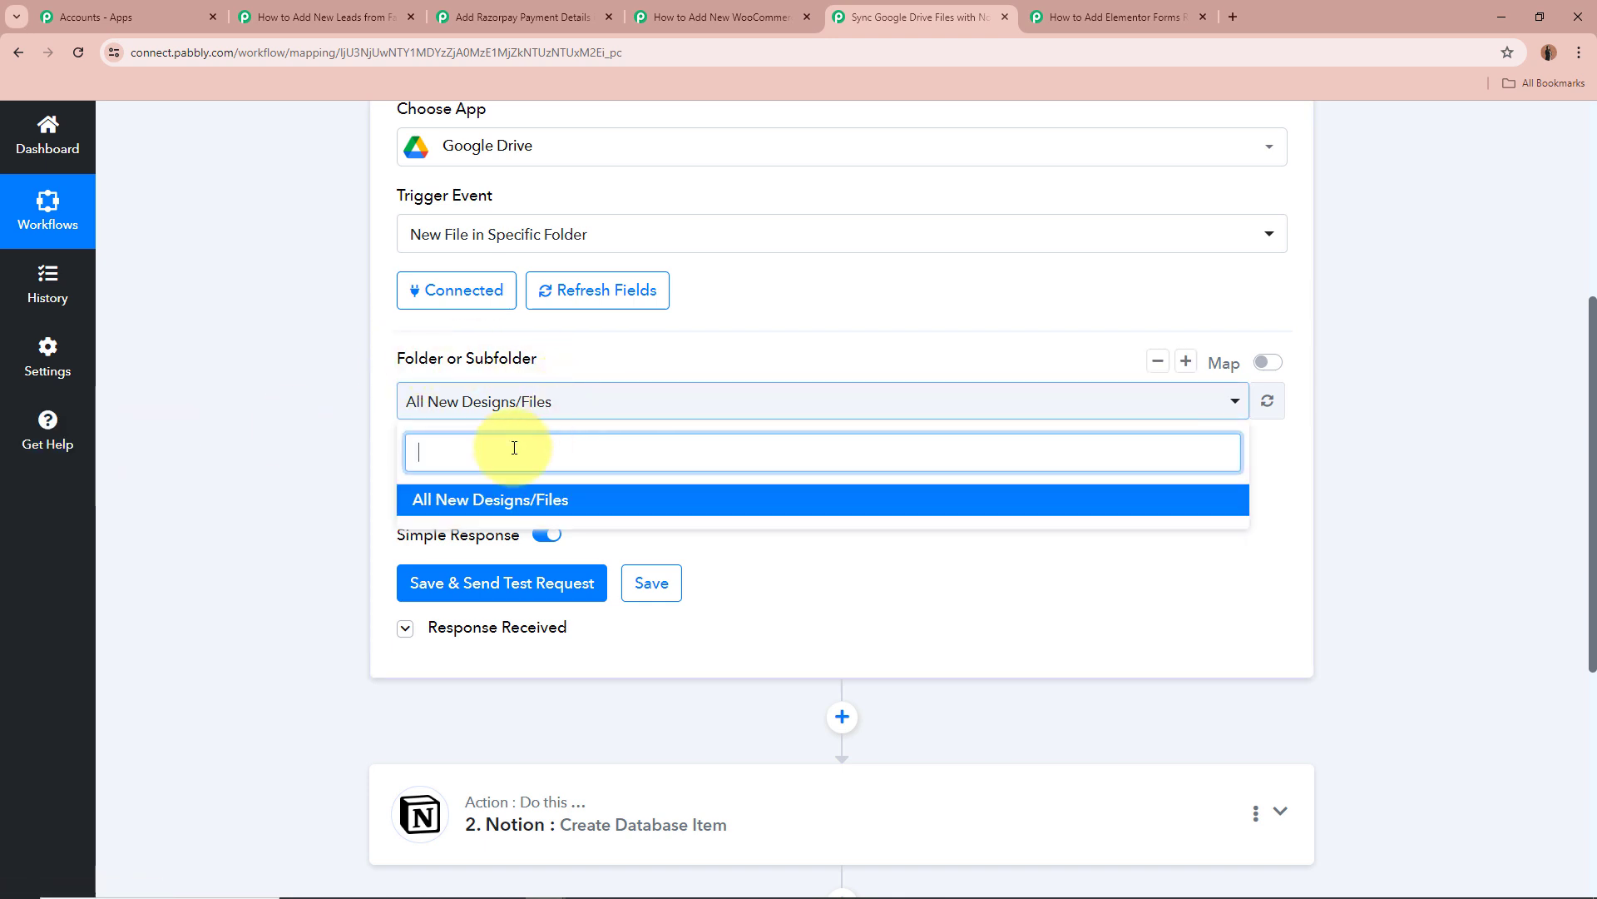
click(310, 441)
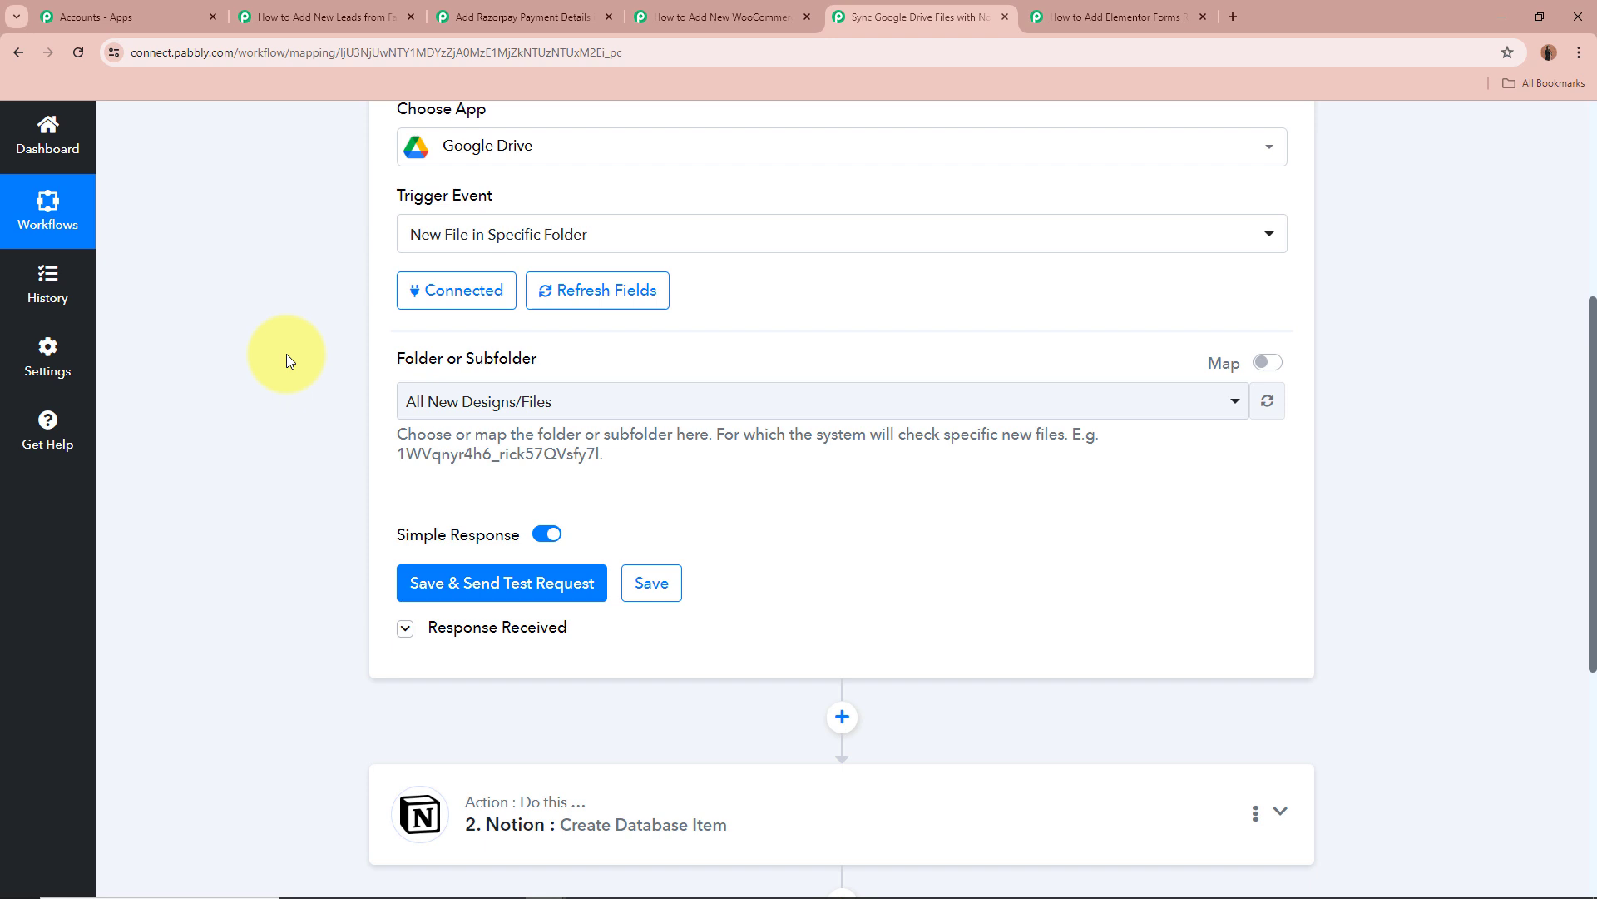
scroll(286, 359, down, 1)
scroll(287, 352, down, 3)
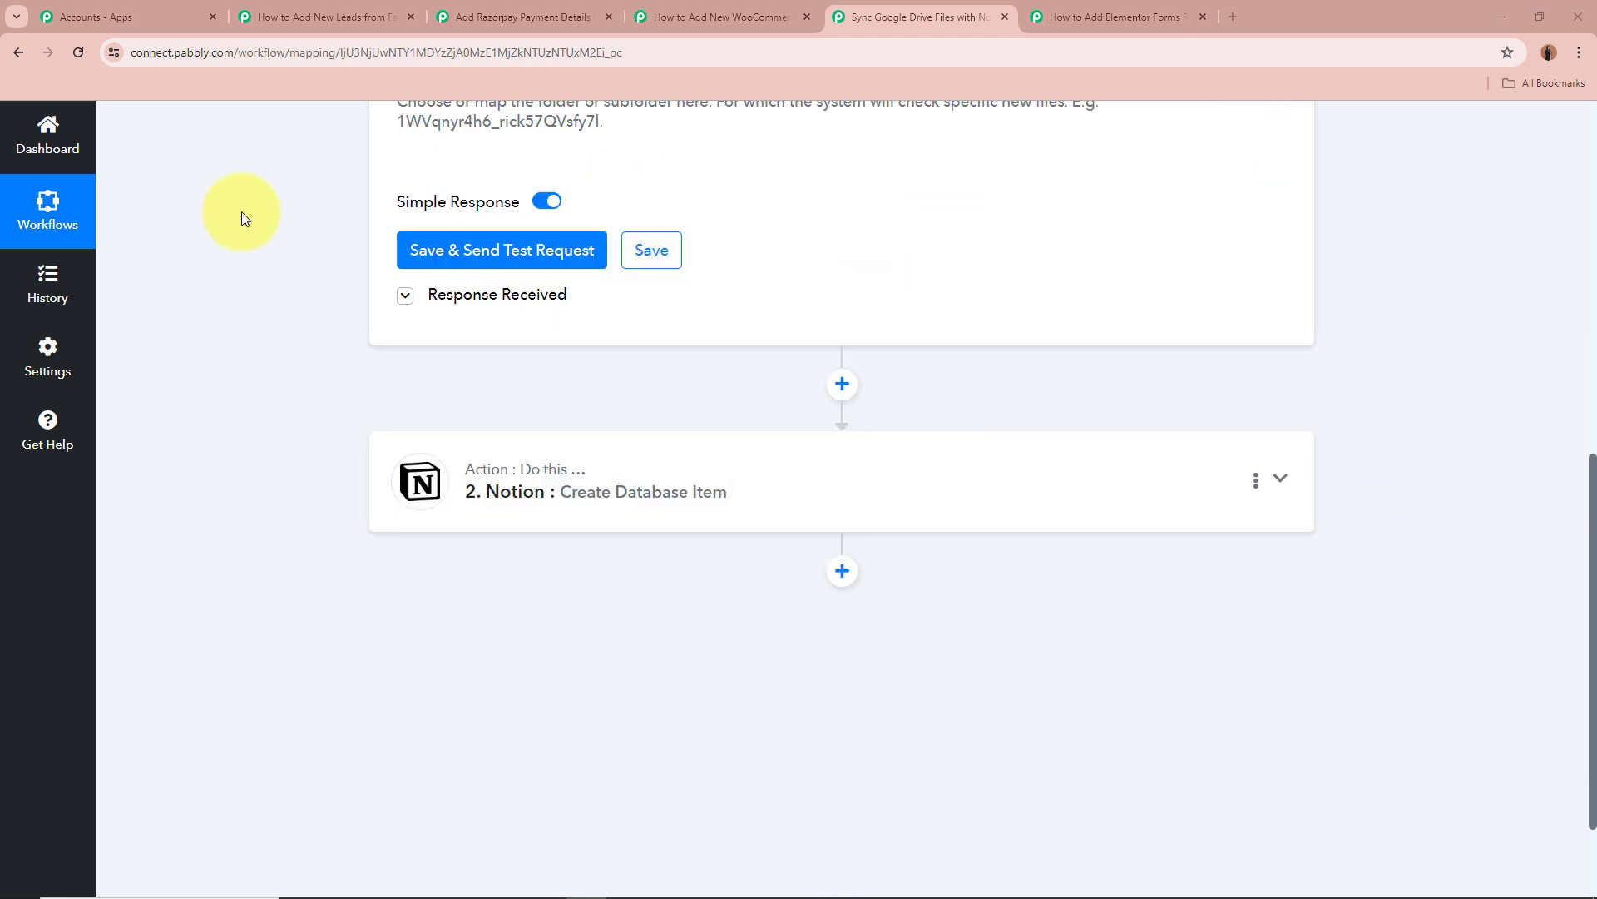
Open the Drive trigger's Response Received and highlight the WebContentLink value.
click(408, 298)
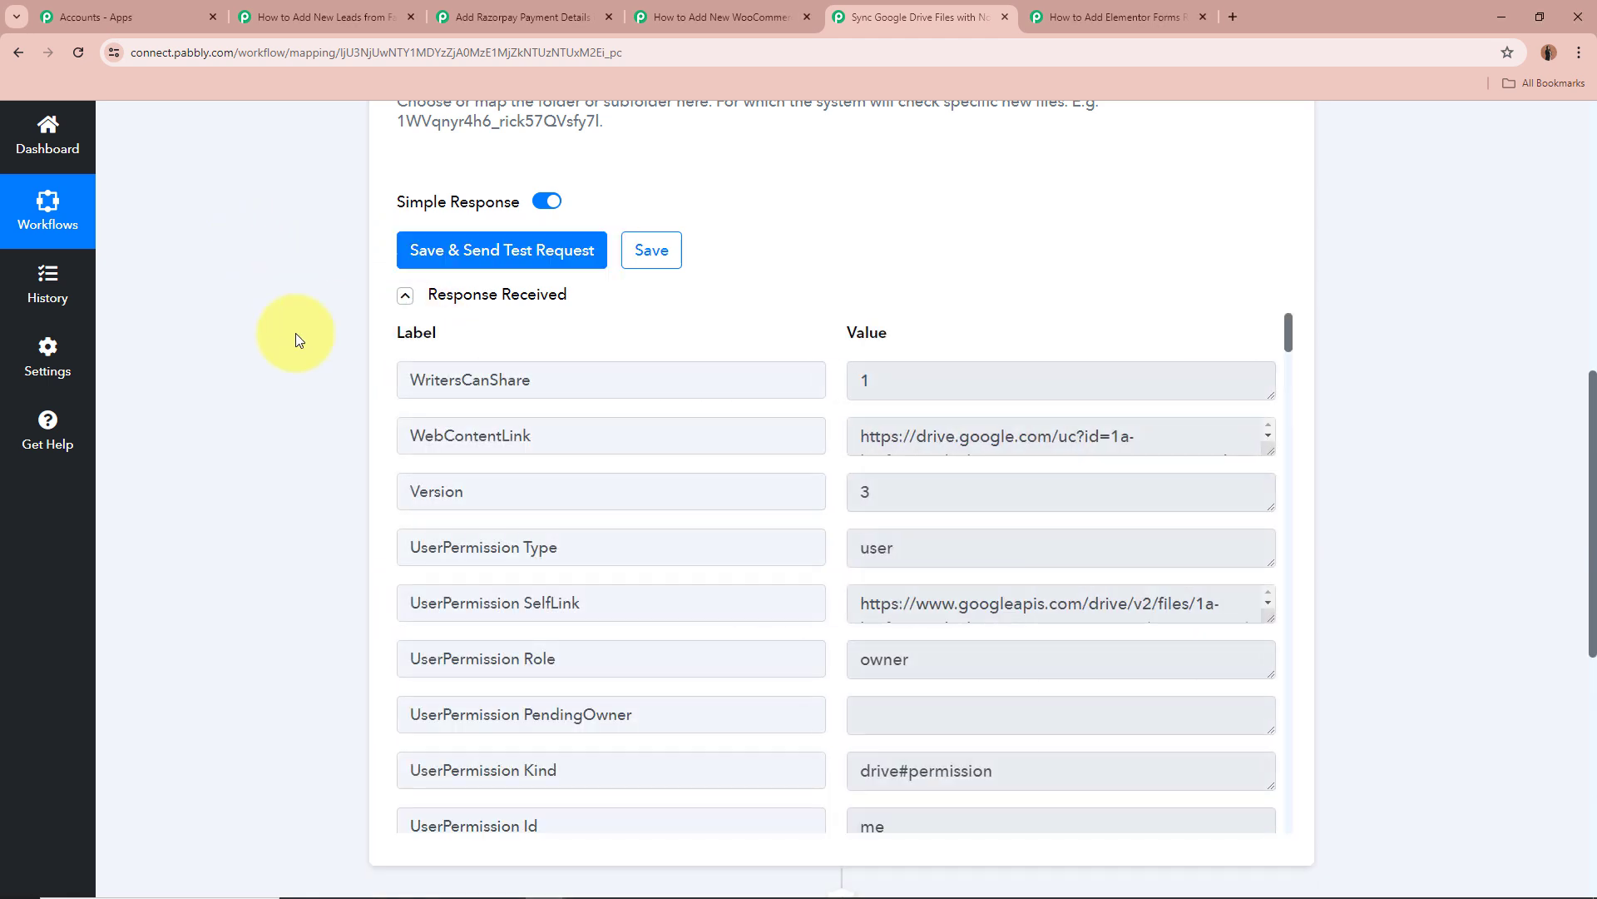
scroll(298, 341, down, 2)
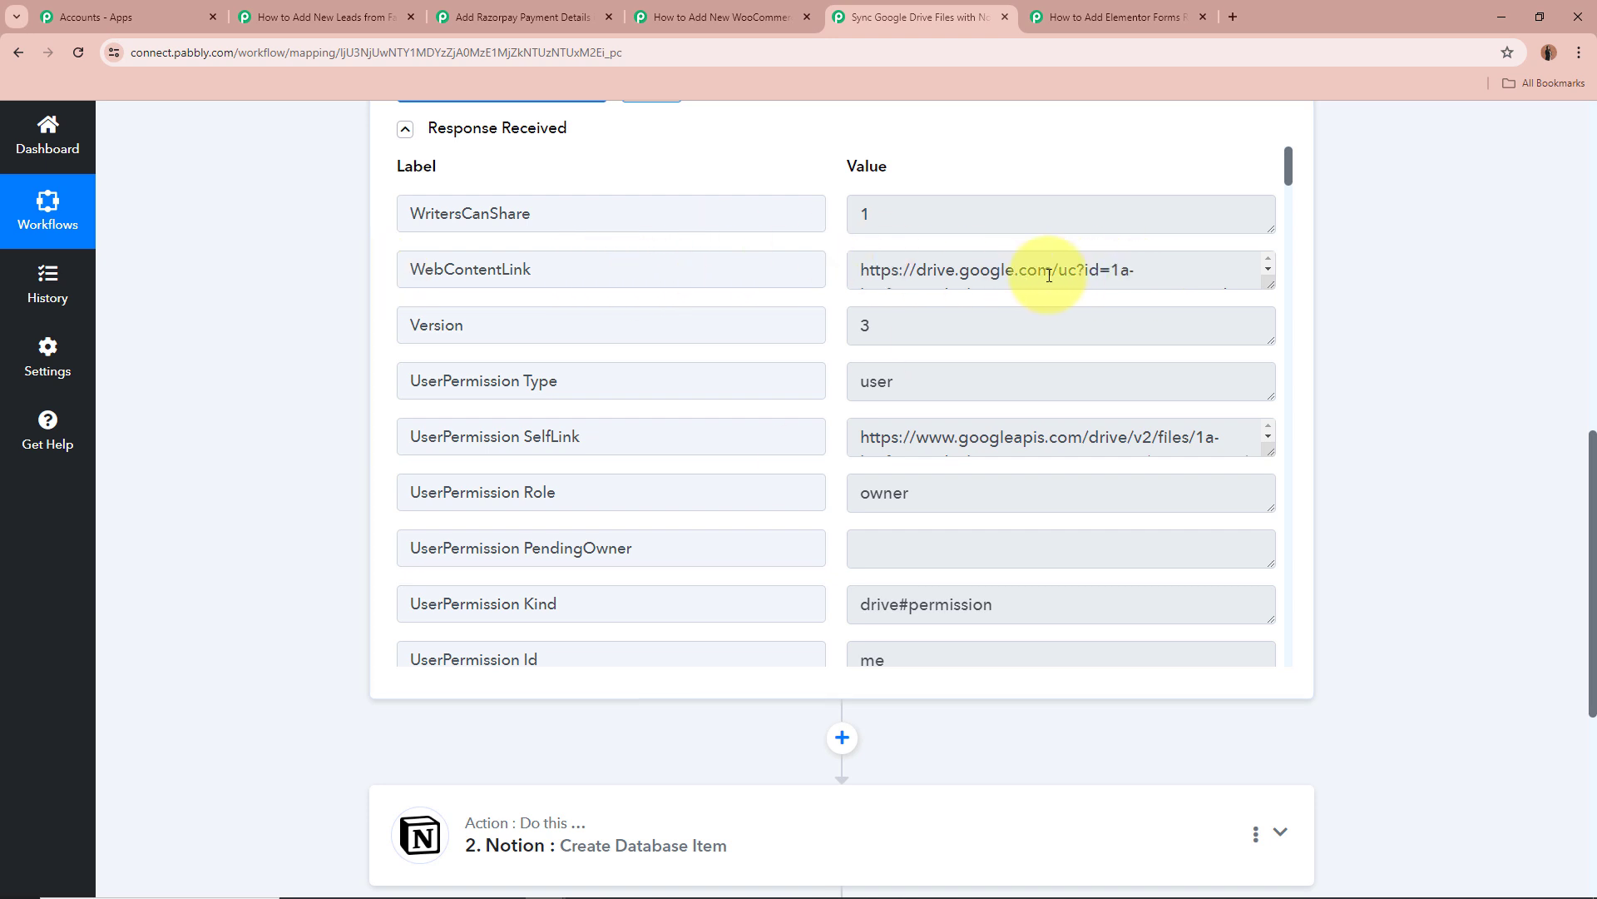
drag(866, 268, 969, 370)
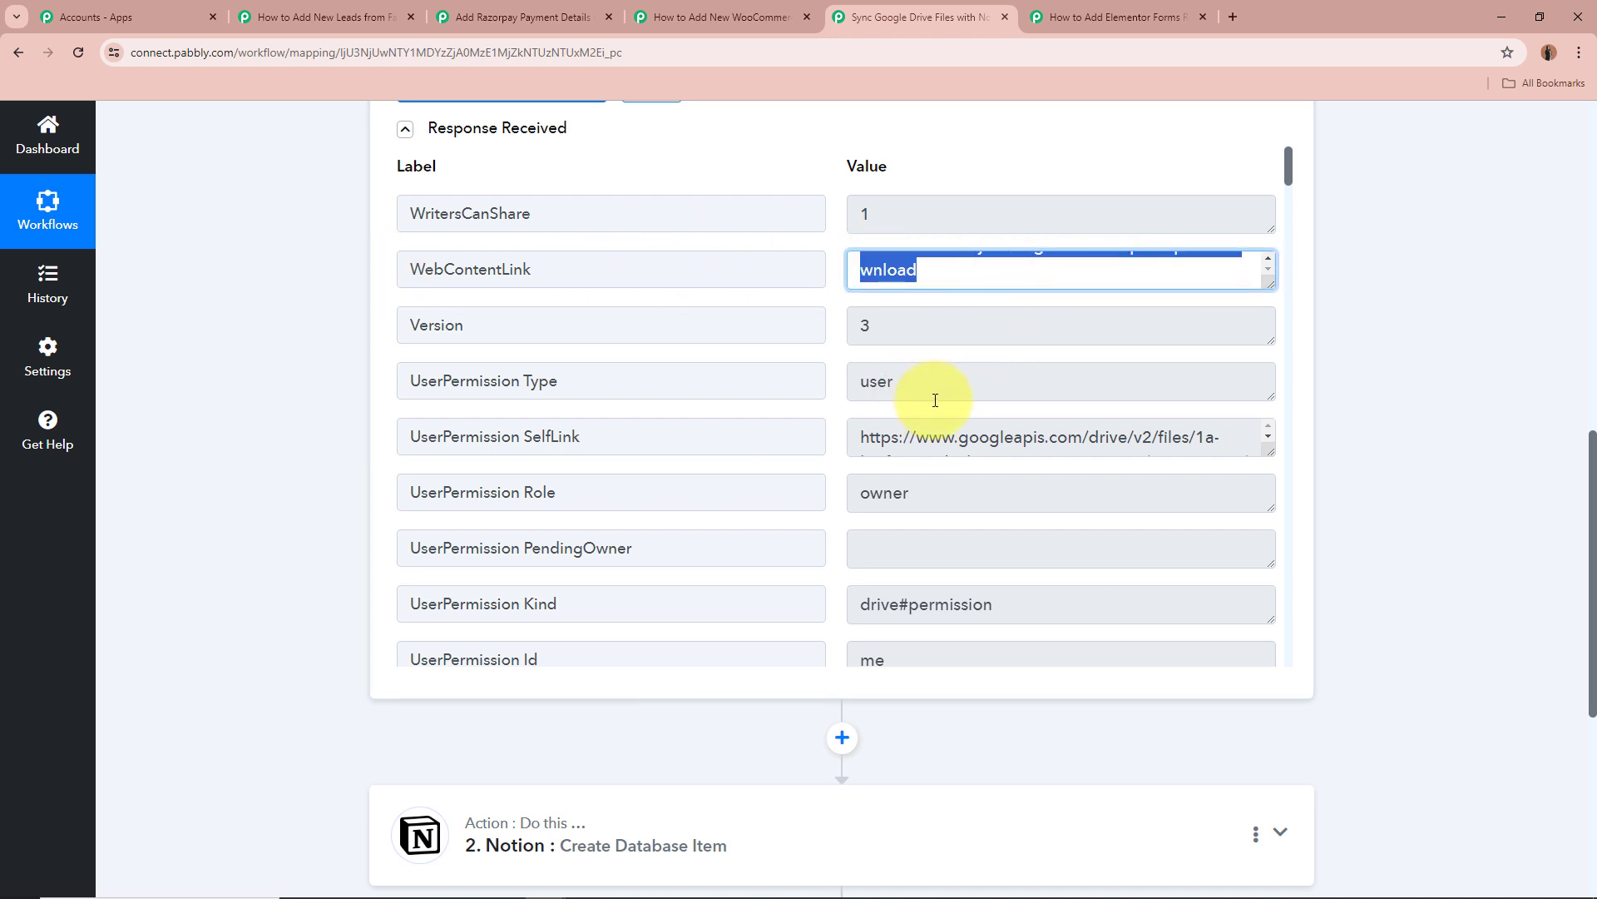
scroll(928, 393, down, 5)
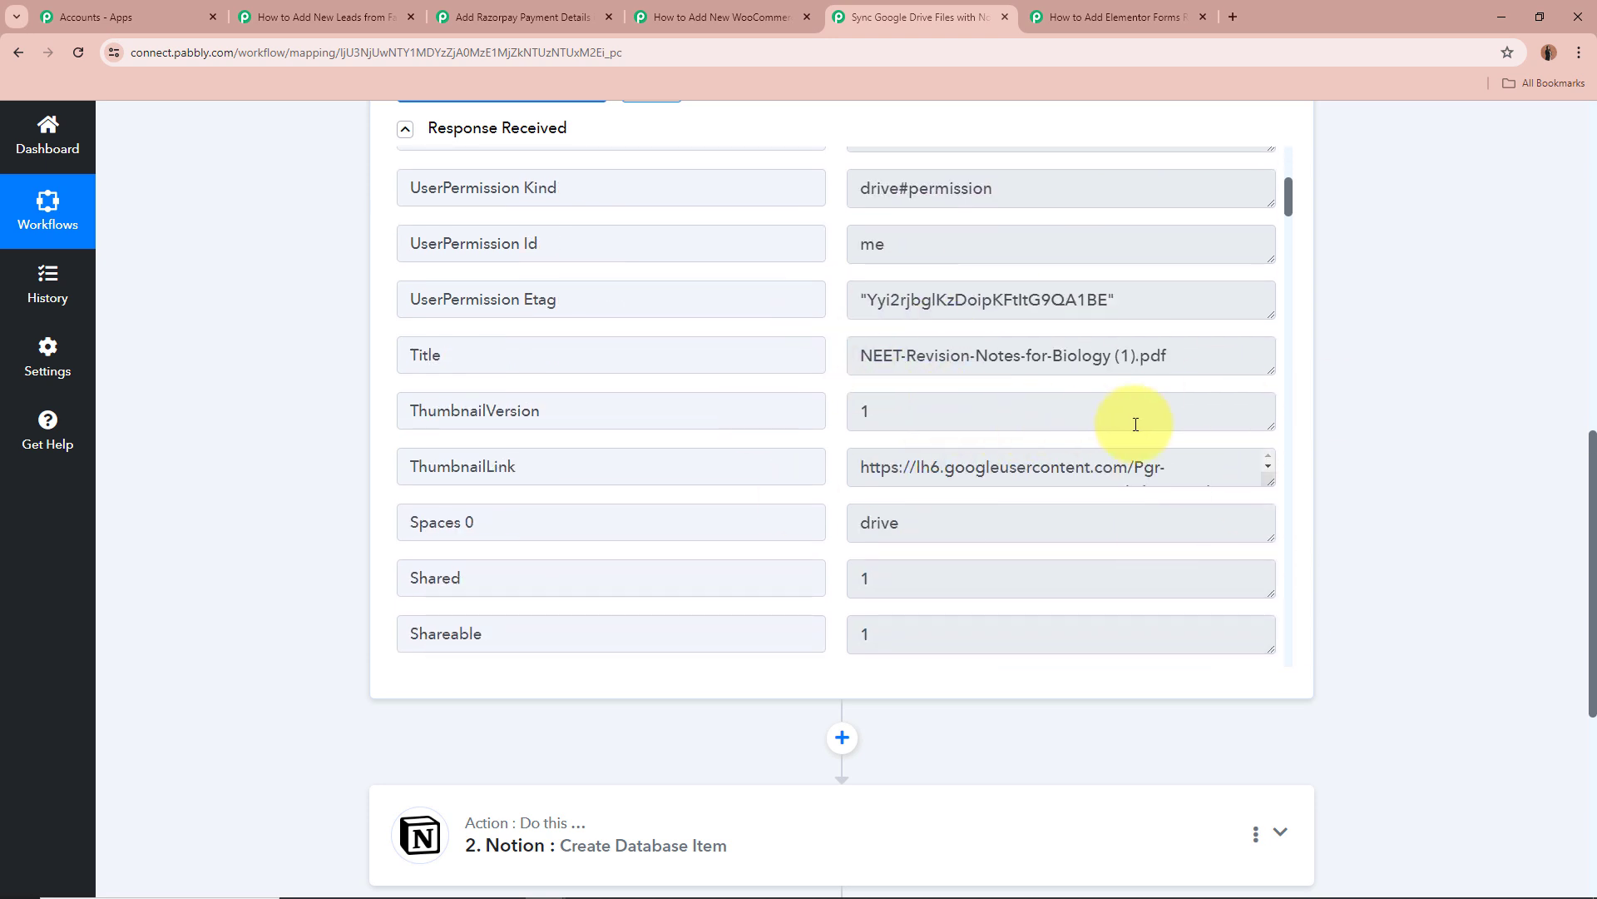
scroll(1131, 416, down, 4)
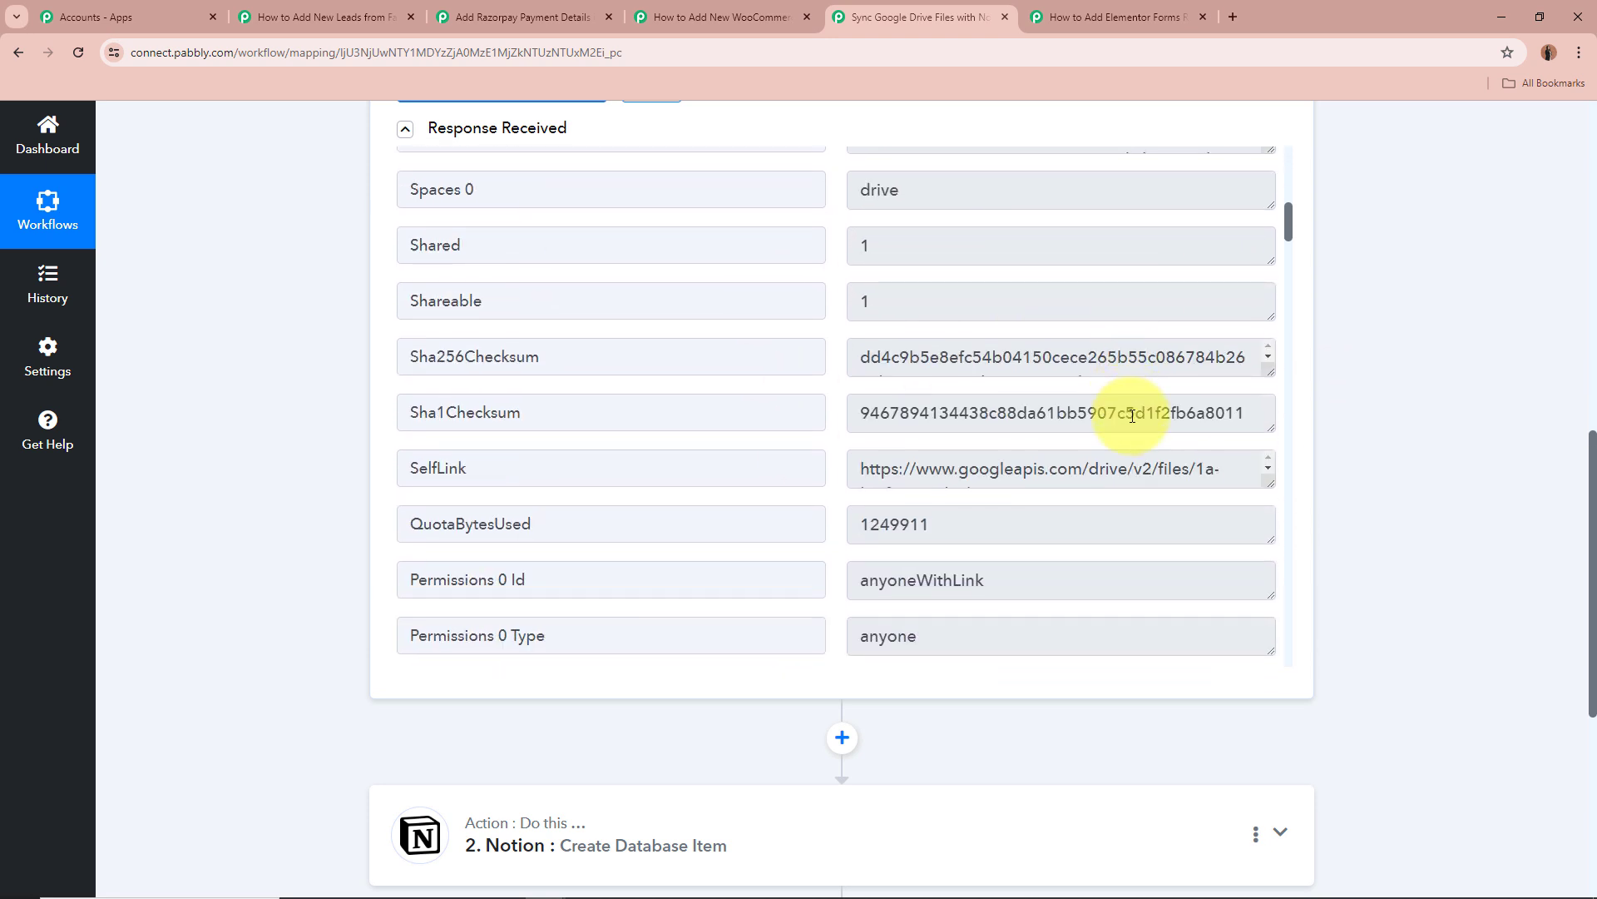
Inspect the Permissions 0 Id and anyoneWithLink values, then collapse the Google Drive trigger.
click(856, 578)
double_click(867, 587)
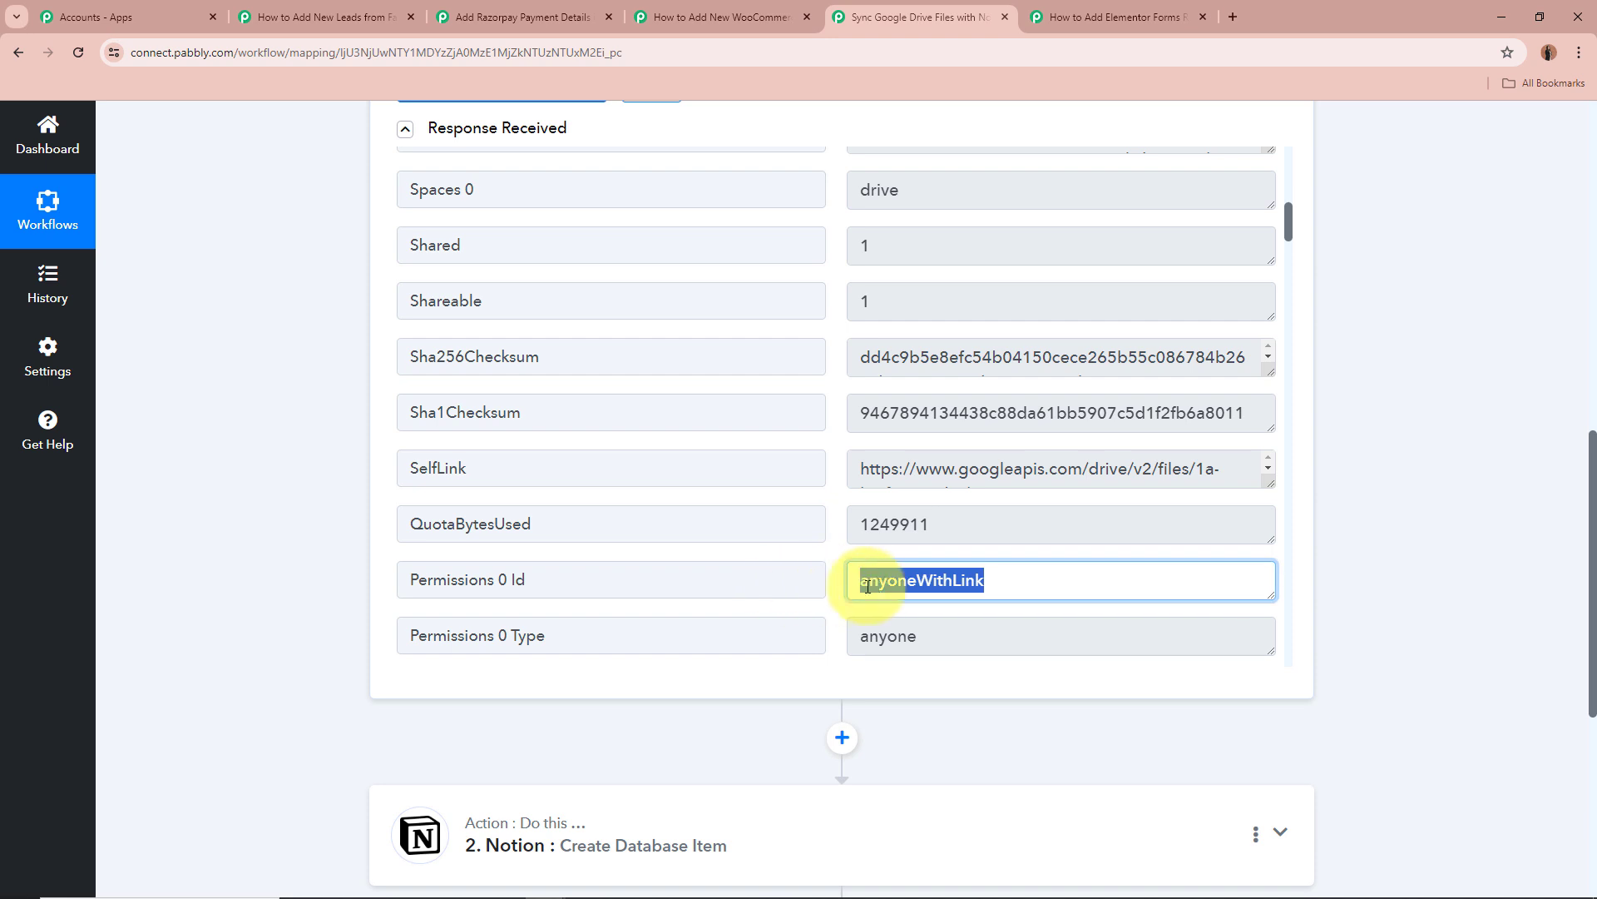
click(1020, 580)
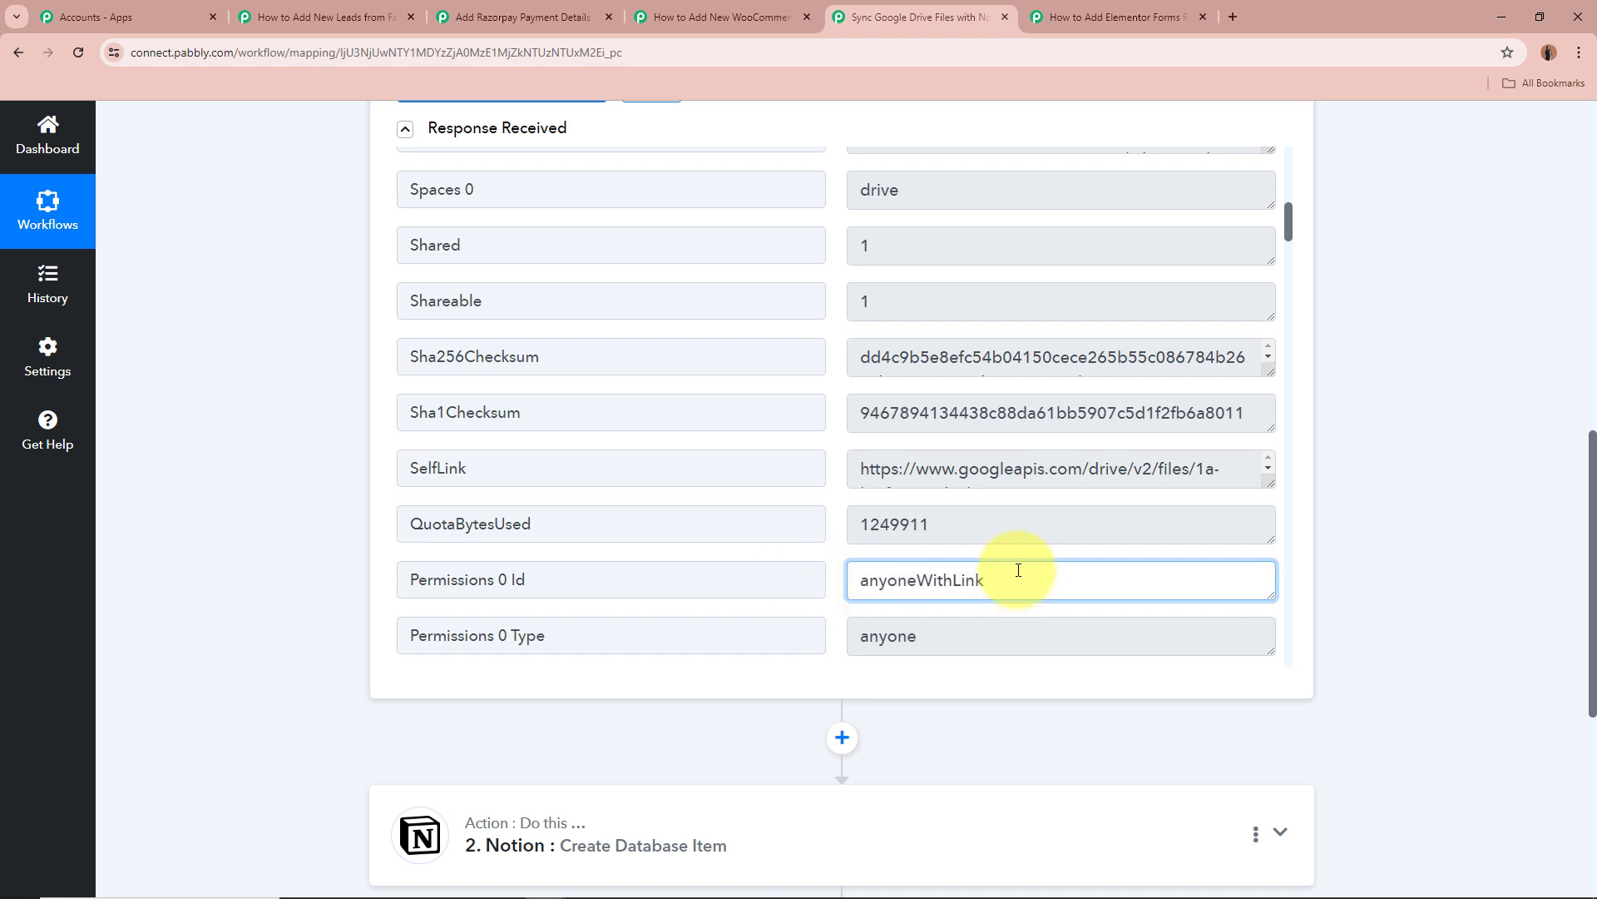
scroll(1016, 563, up, 5)
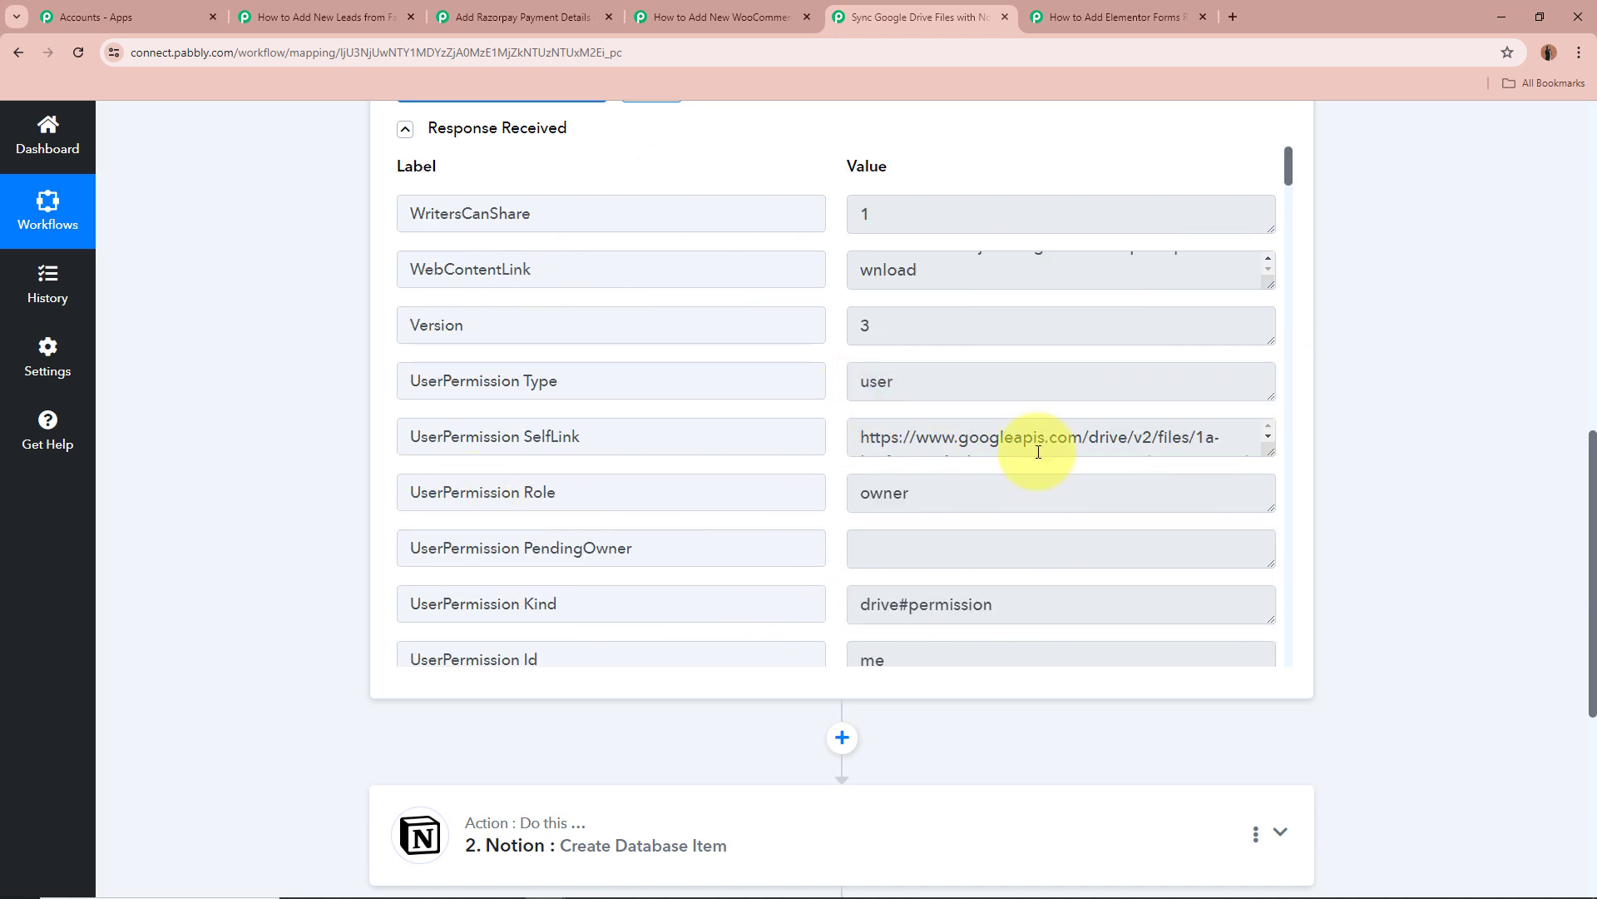
scroll(1390, 436, up, 10)
scroll(1390, 433, up, 2)
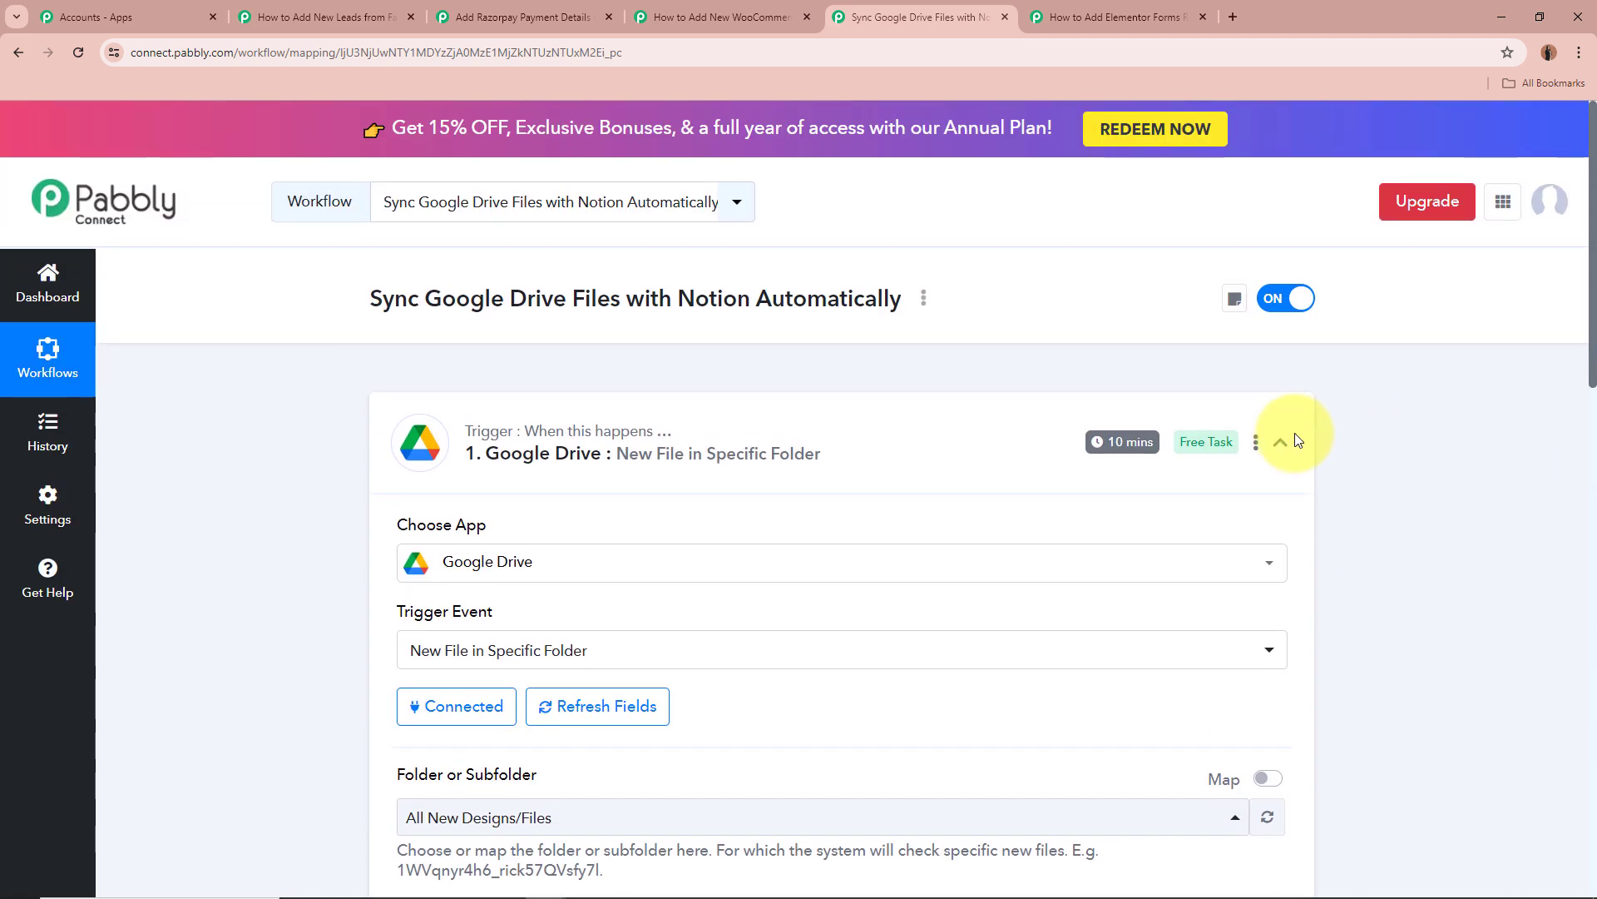
click(1281, 442)
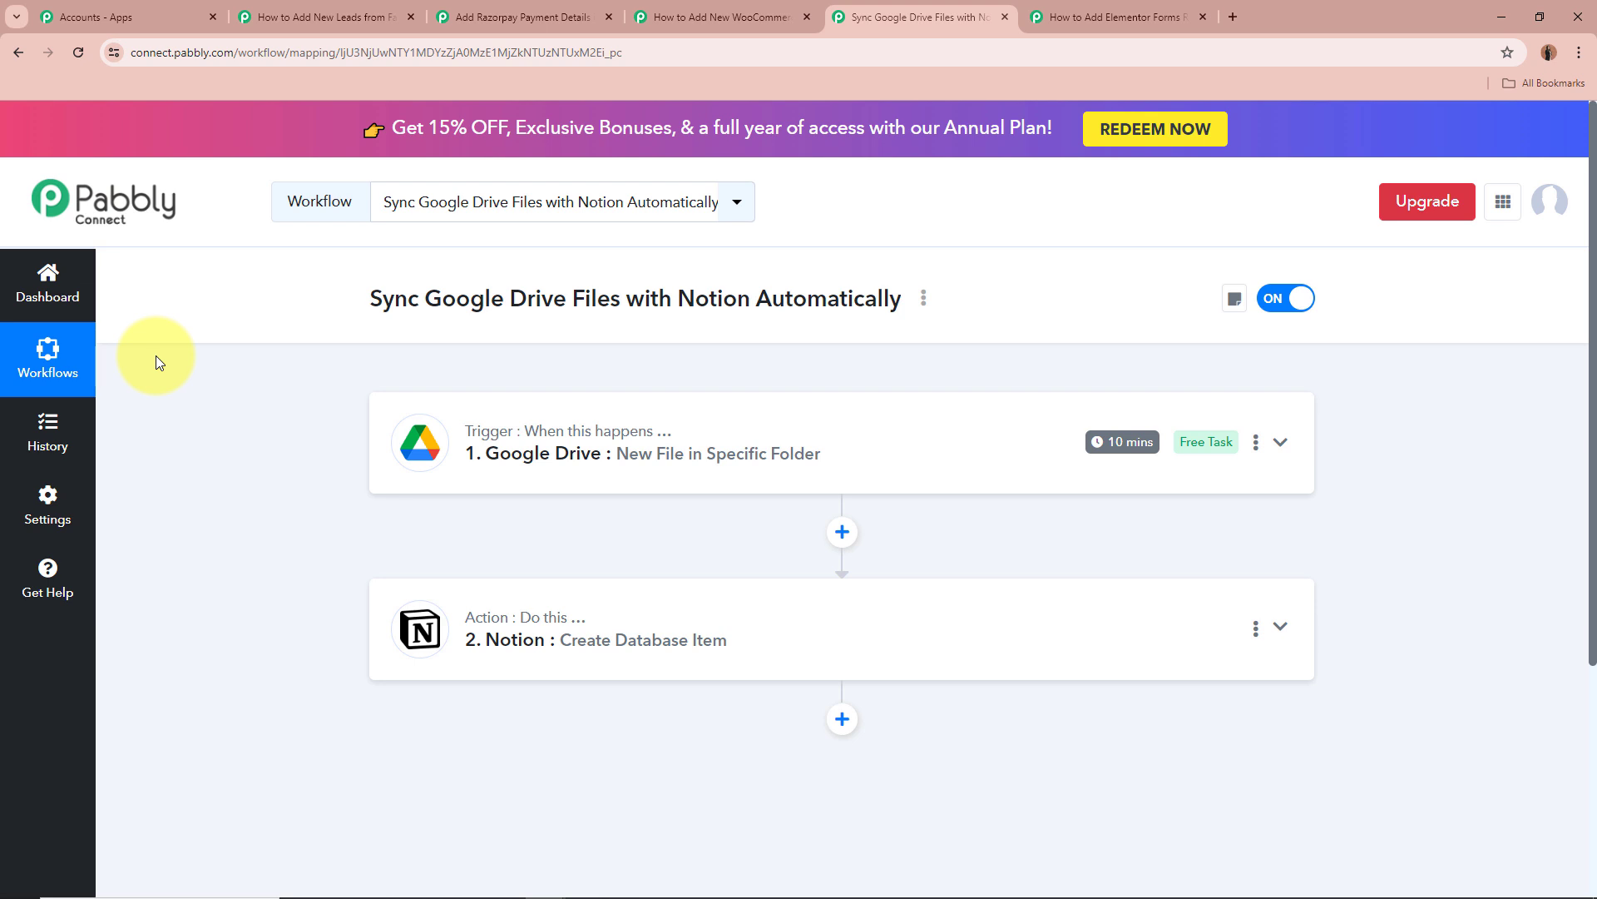
Expand the Notion action and confirm its database is All Files Link.
click(1280, 626)
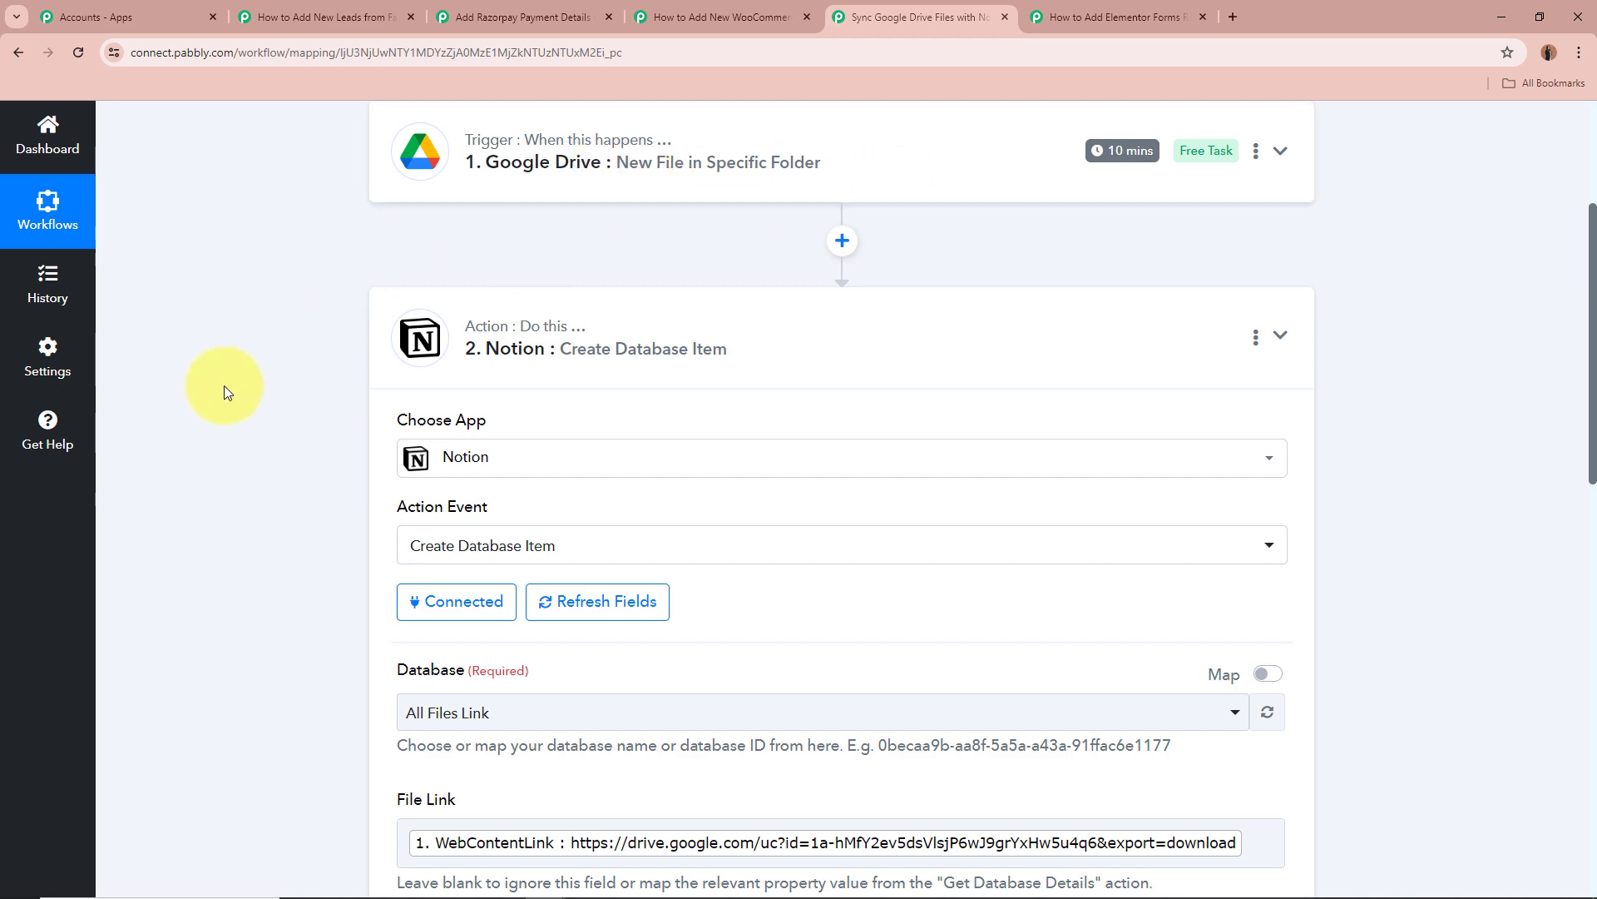
scroll(223, 386, down, 4)
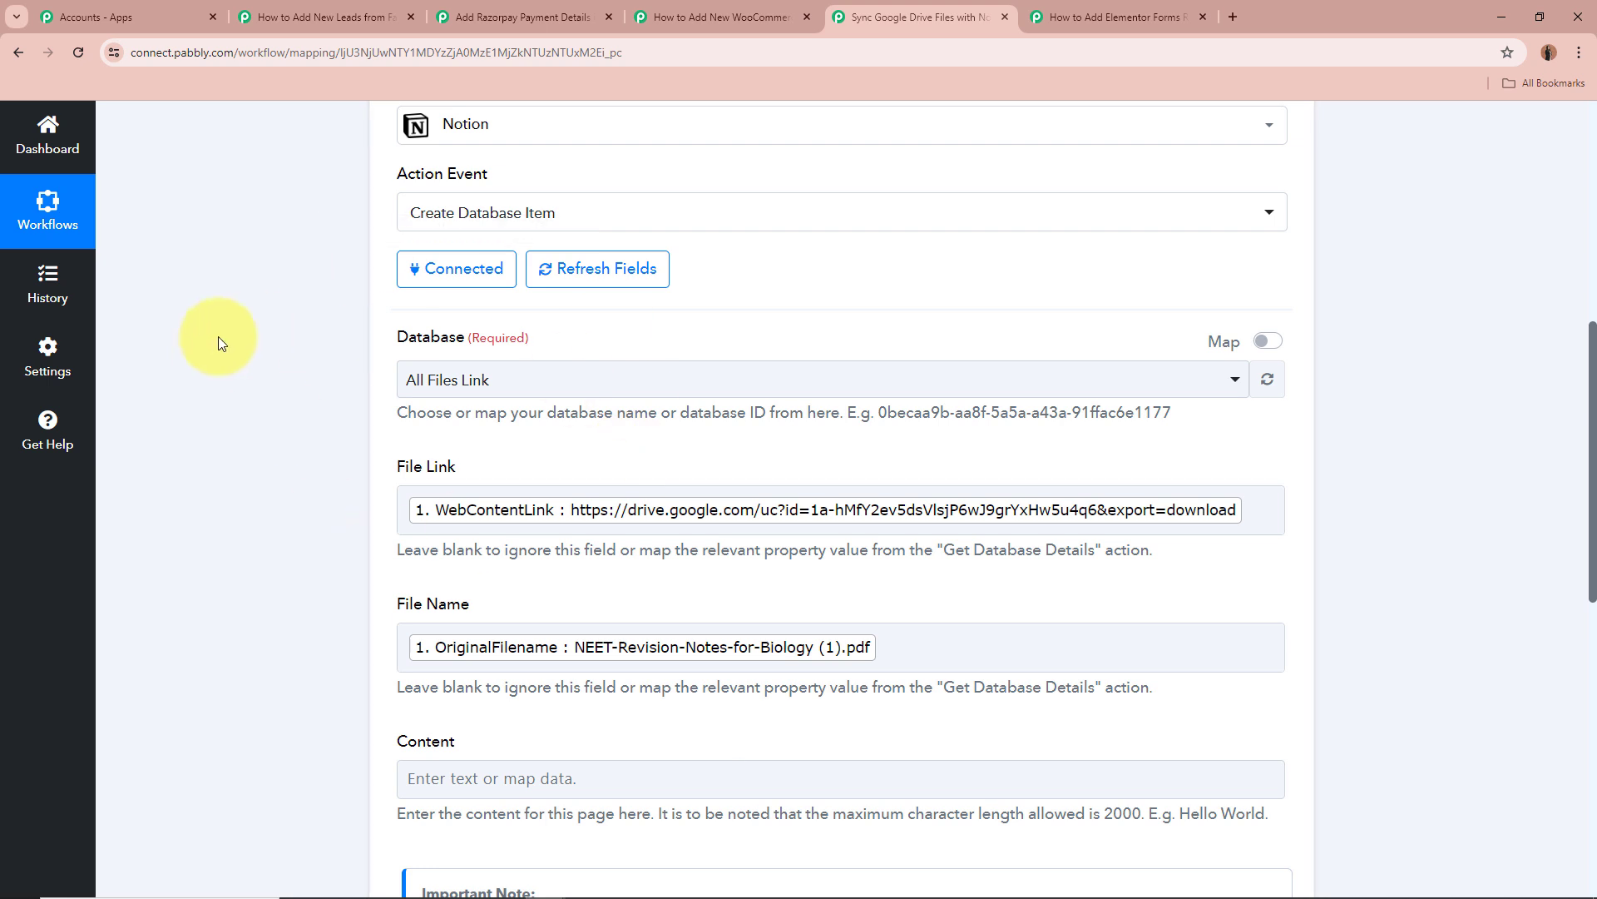
click(605, 388)
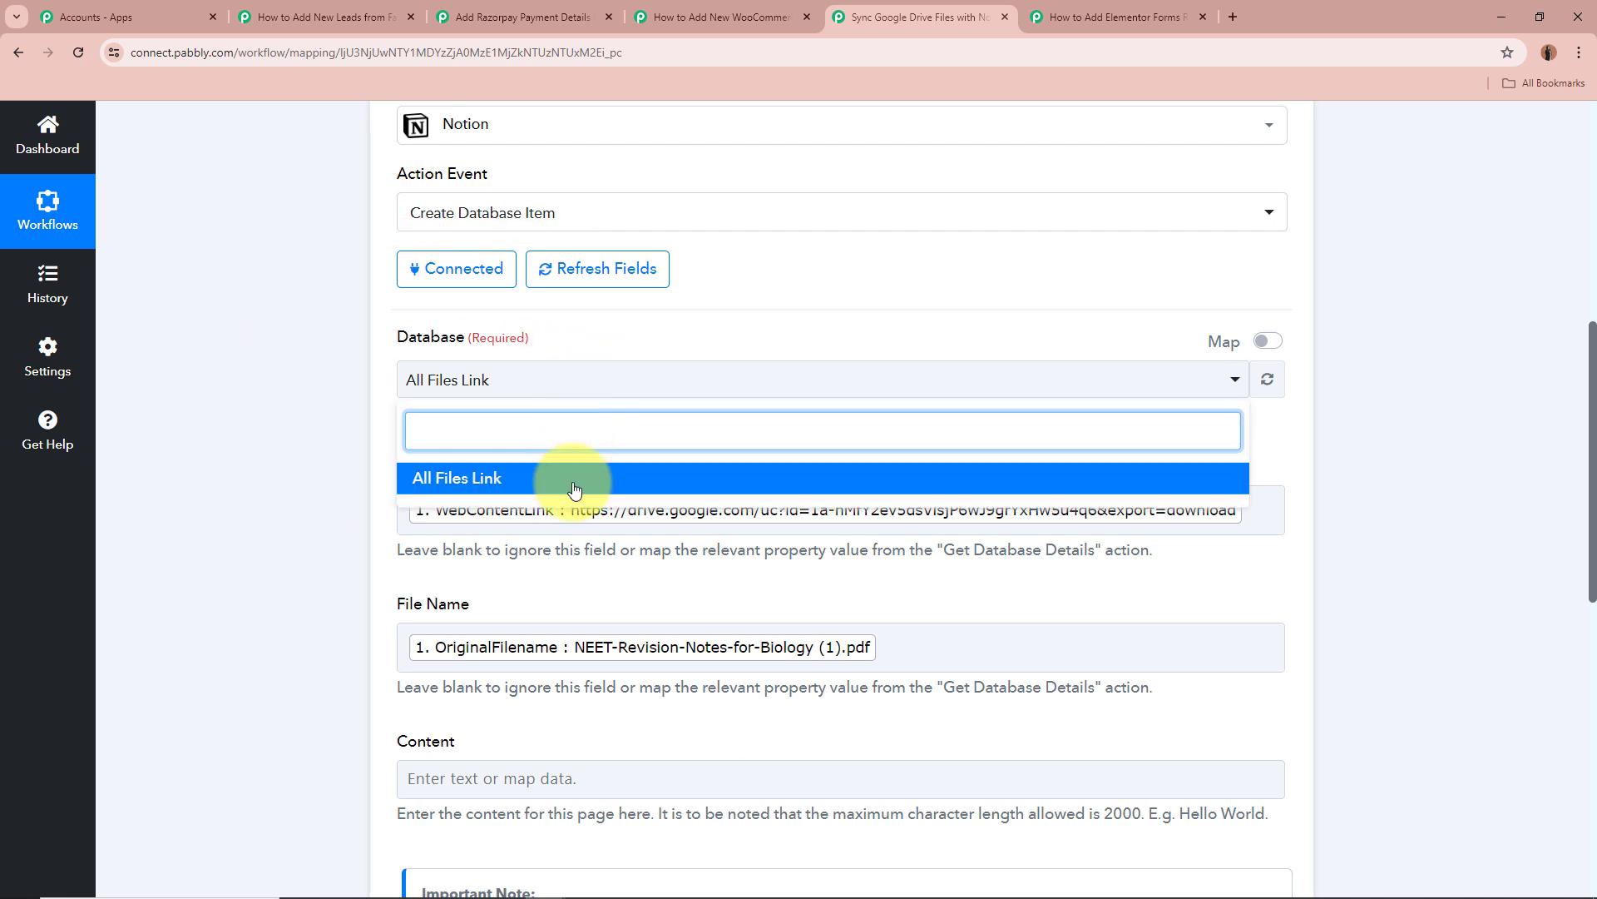
click(261, 440)
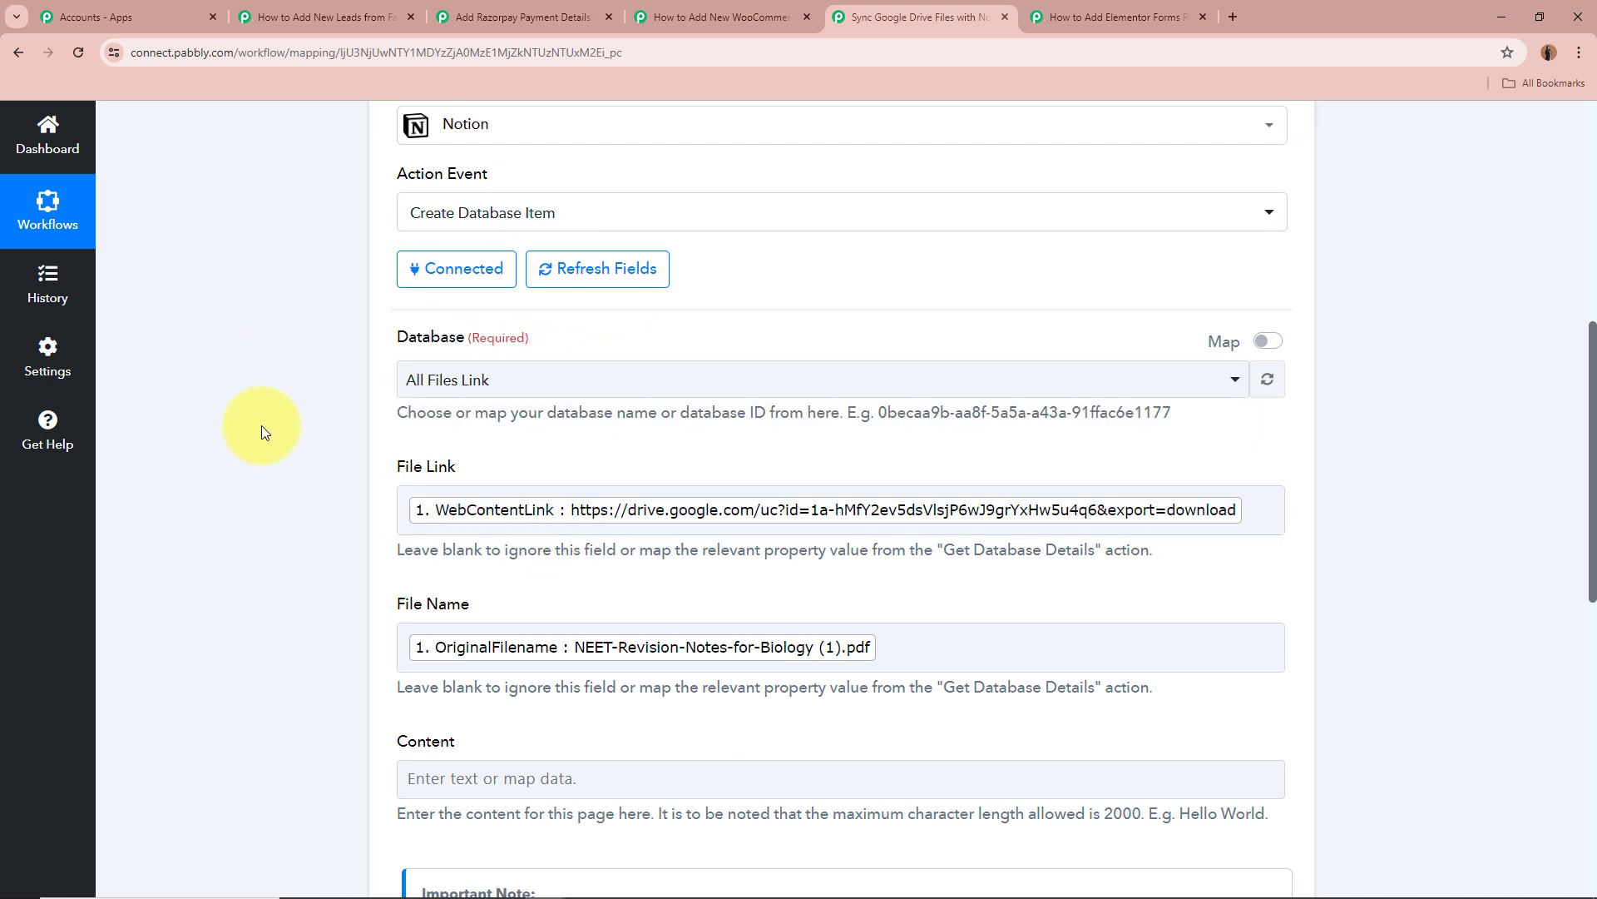
Review the File Link and File Name mappings and the Content help text, then show Notion's page-object response.
scroll(262, 425, down, 2)
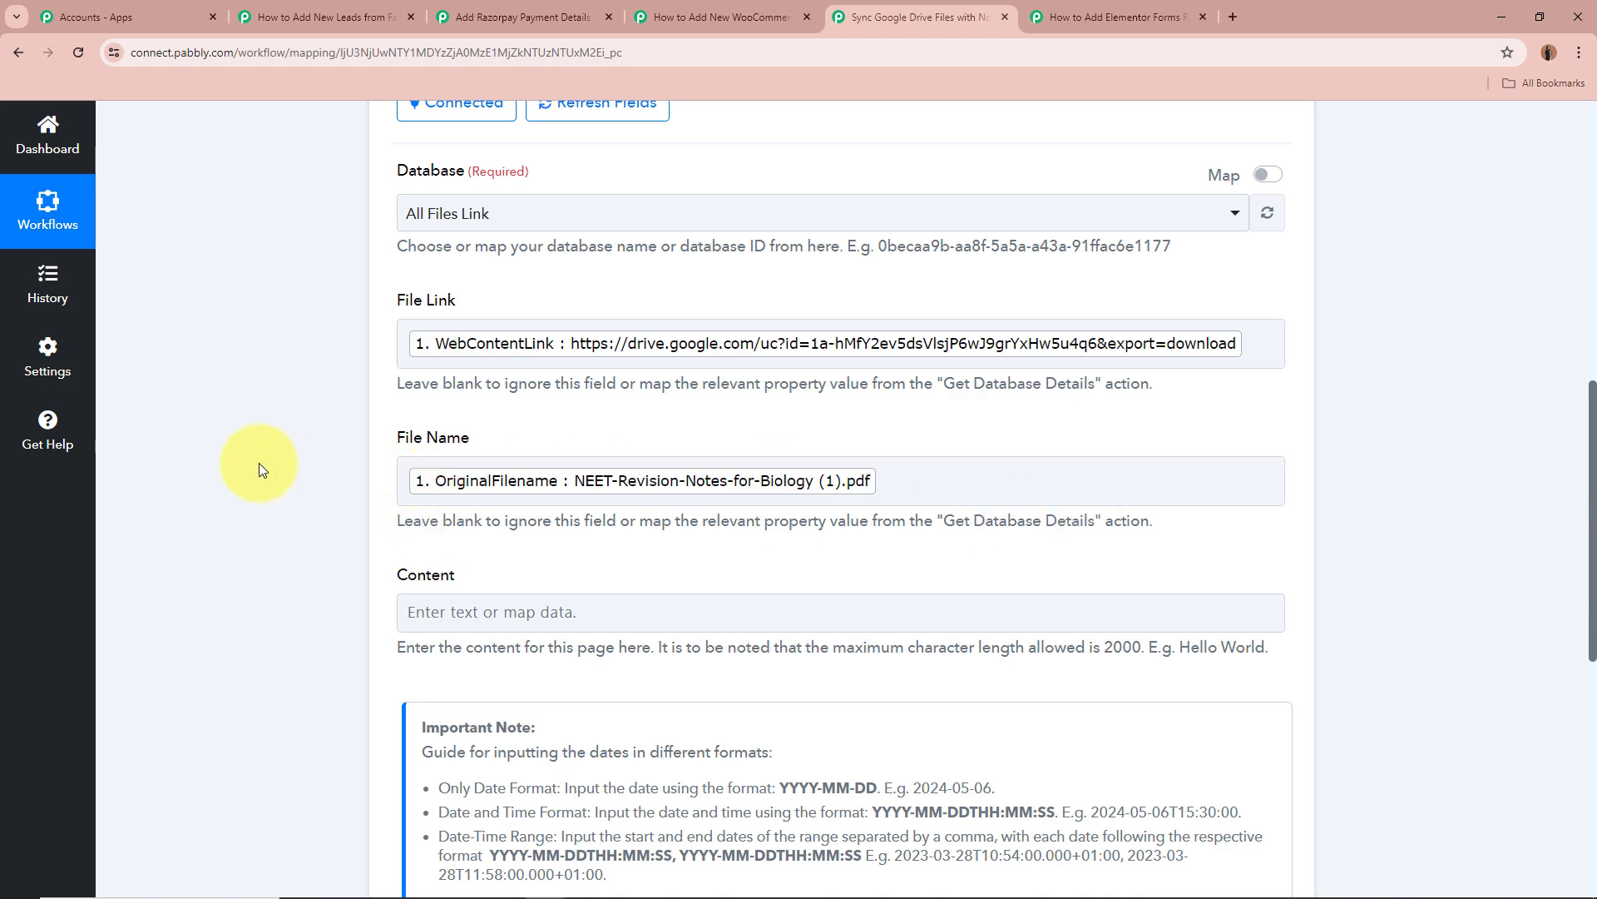
scroll(258, 463, down, 3)
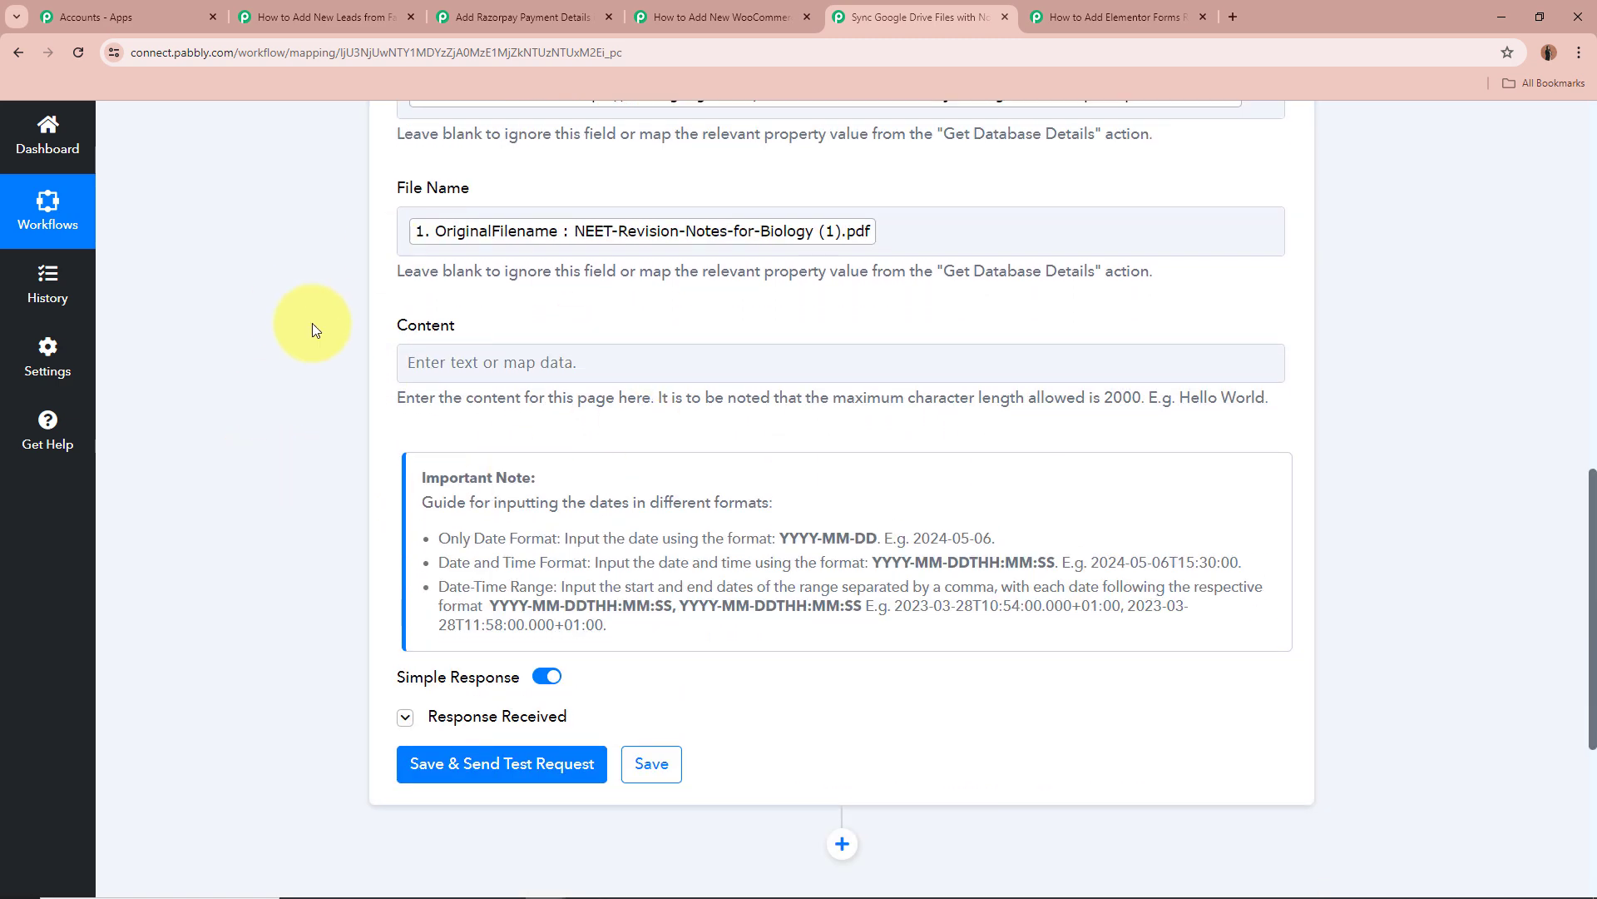
drag(381, 402, 1500, 394)
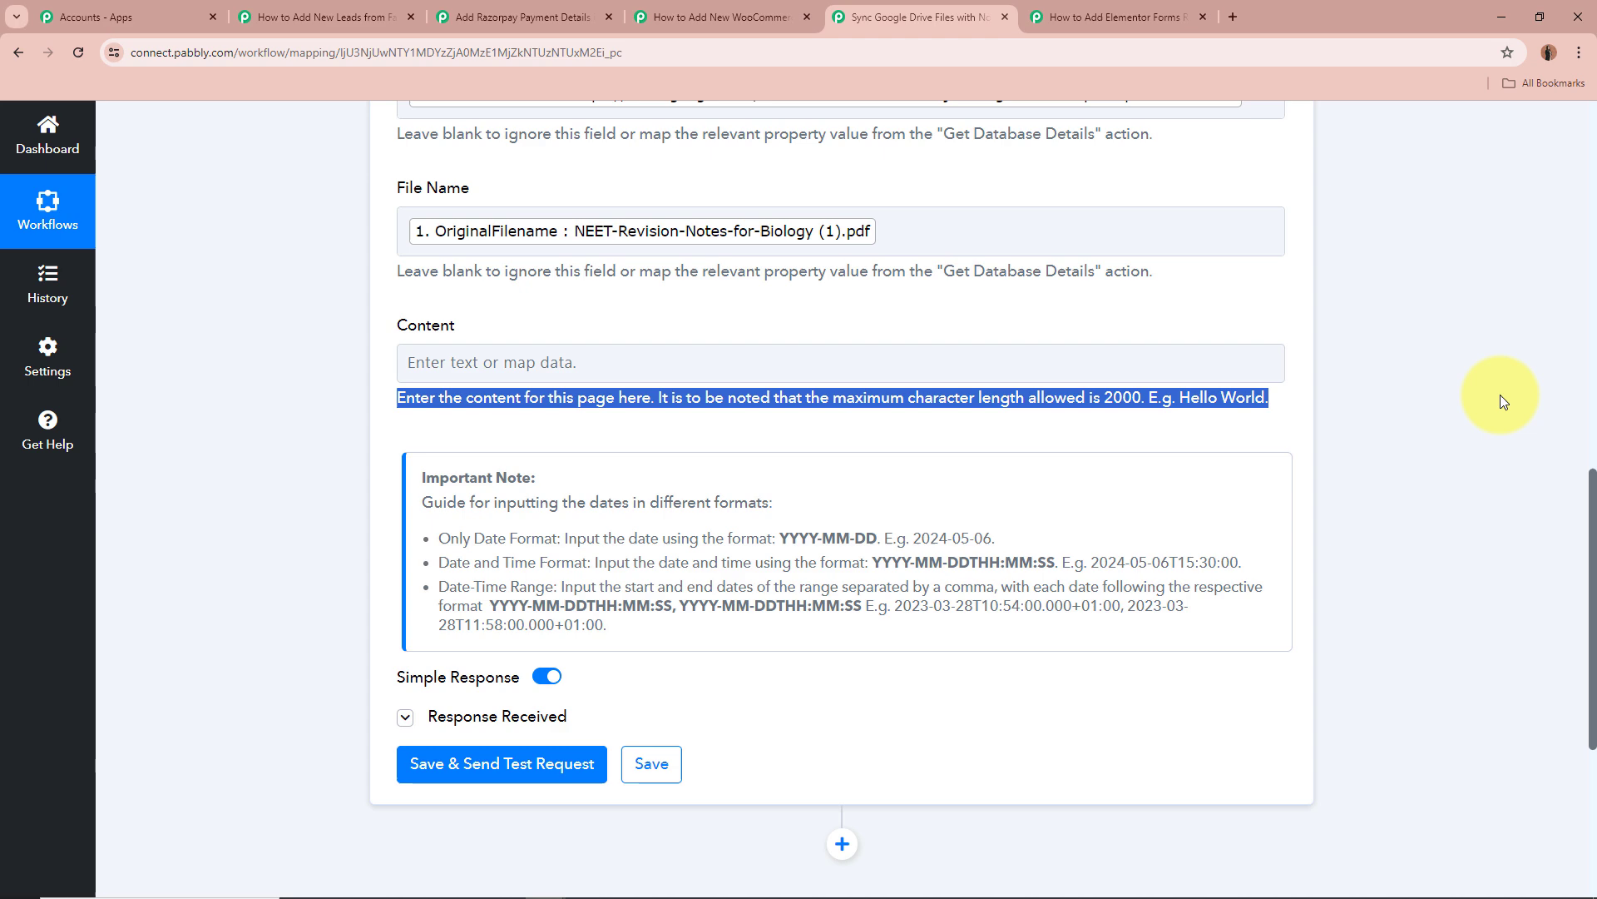
click(1325, 396)
scroll(1396, 406, up, 2)
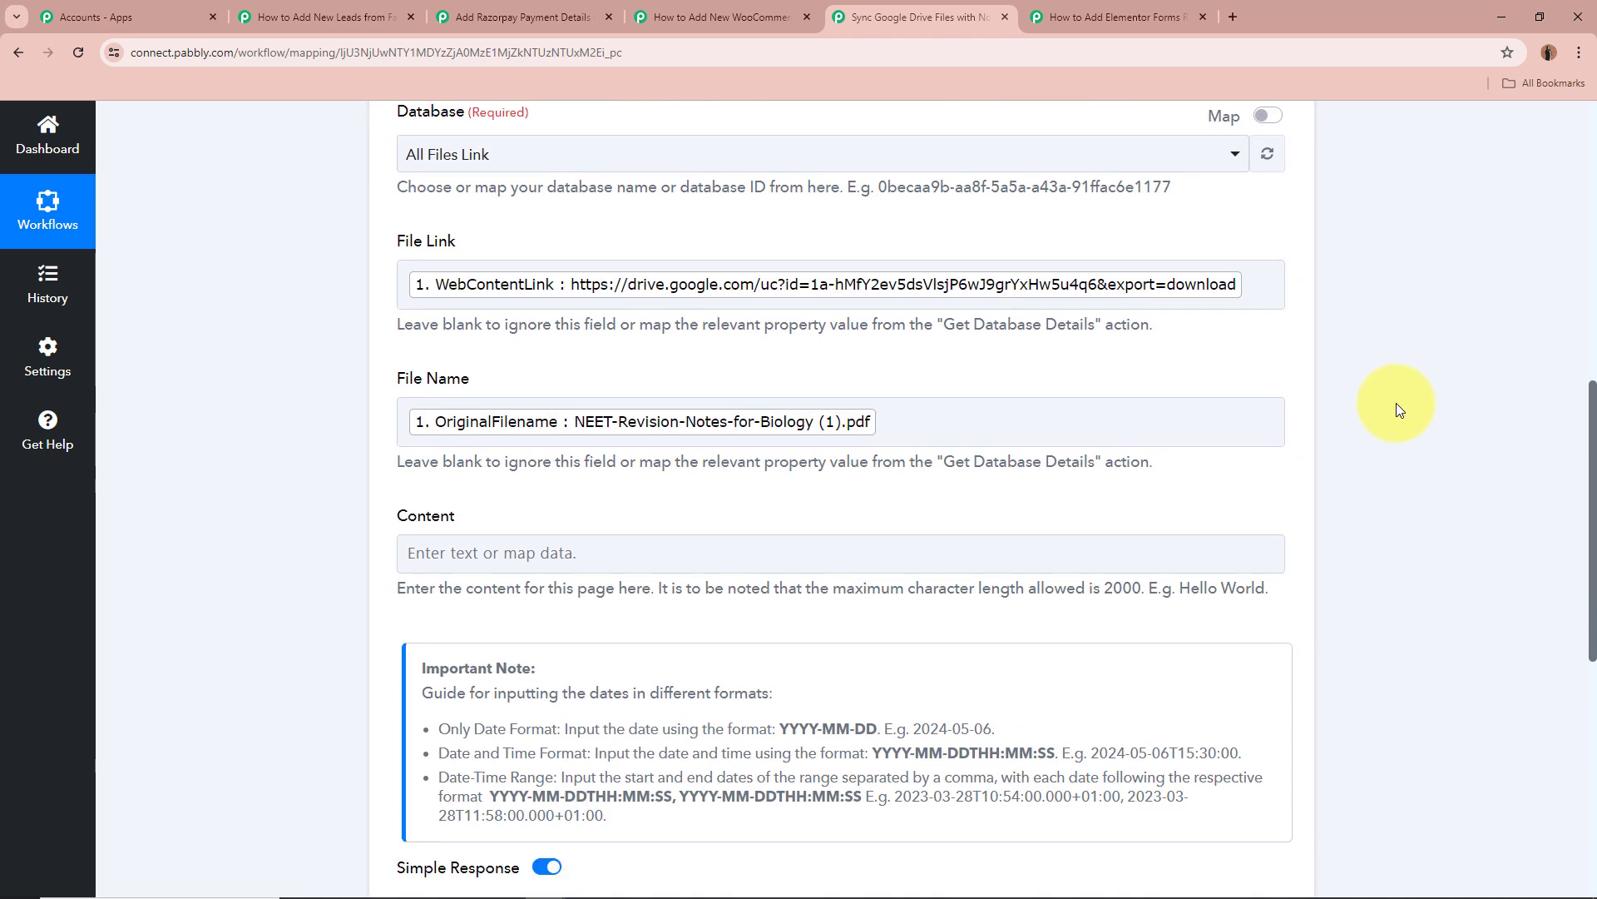
scroll(1396, 402, down, 6)
click(405, 383)
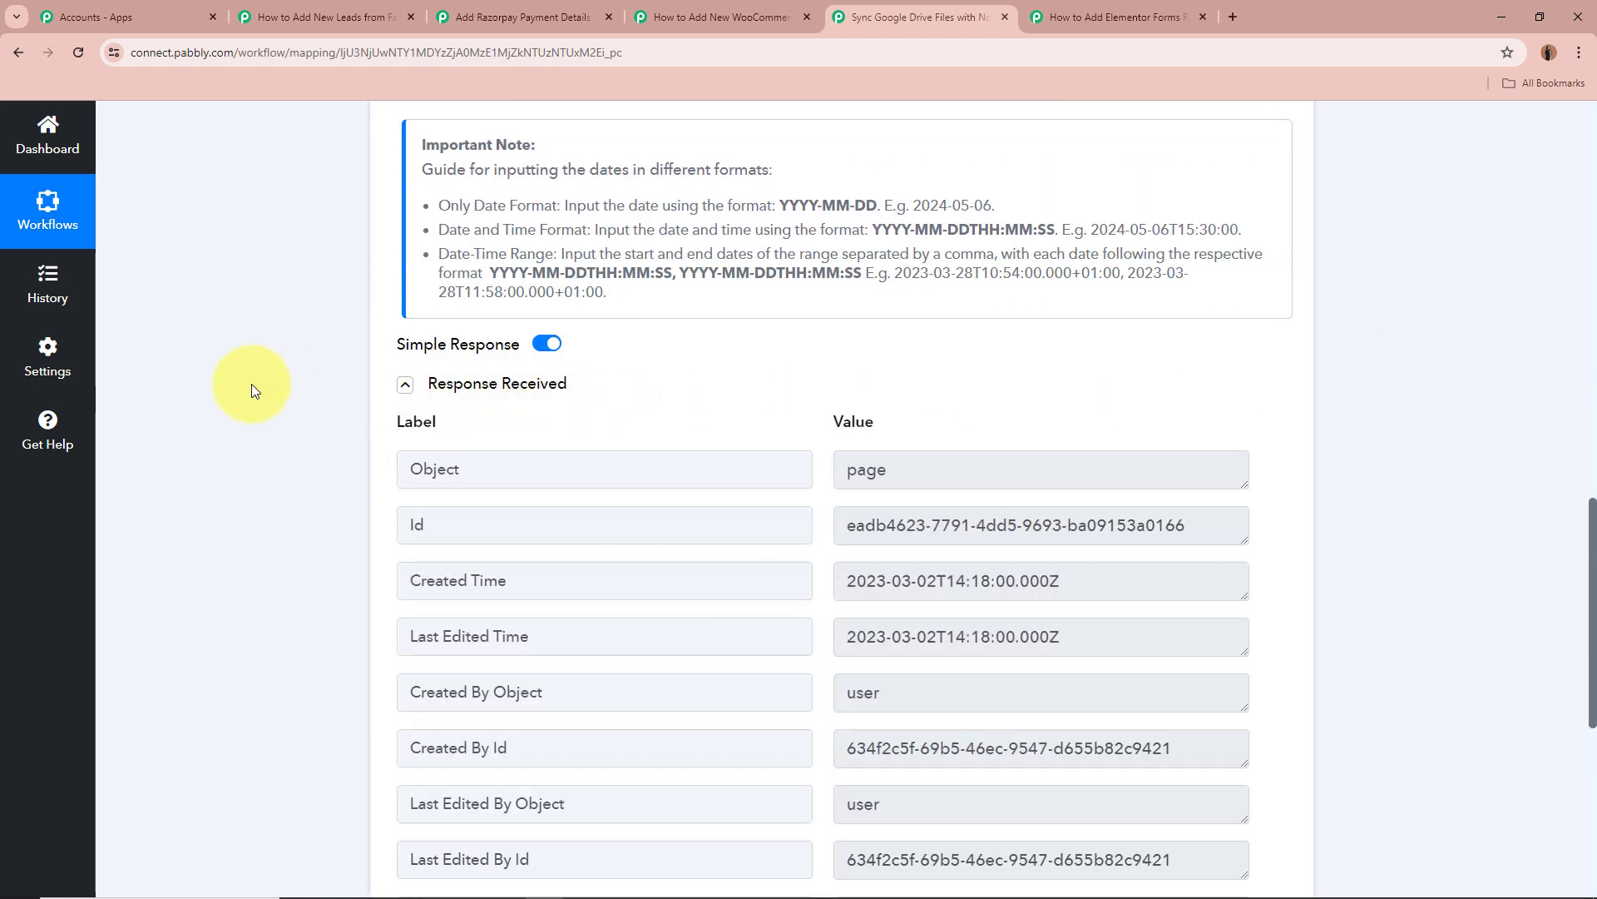
scroll(209, 476, down, 2)
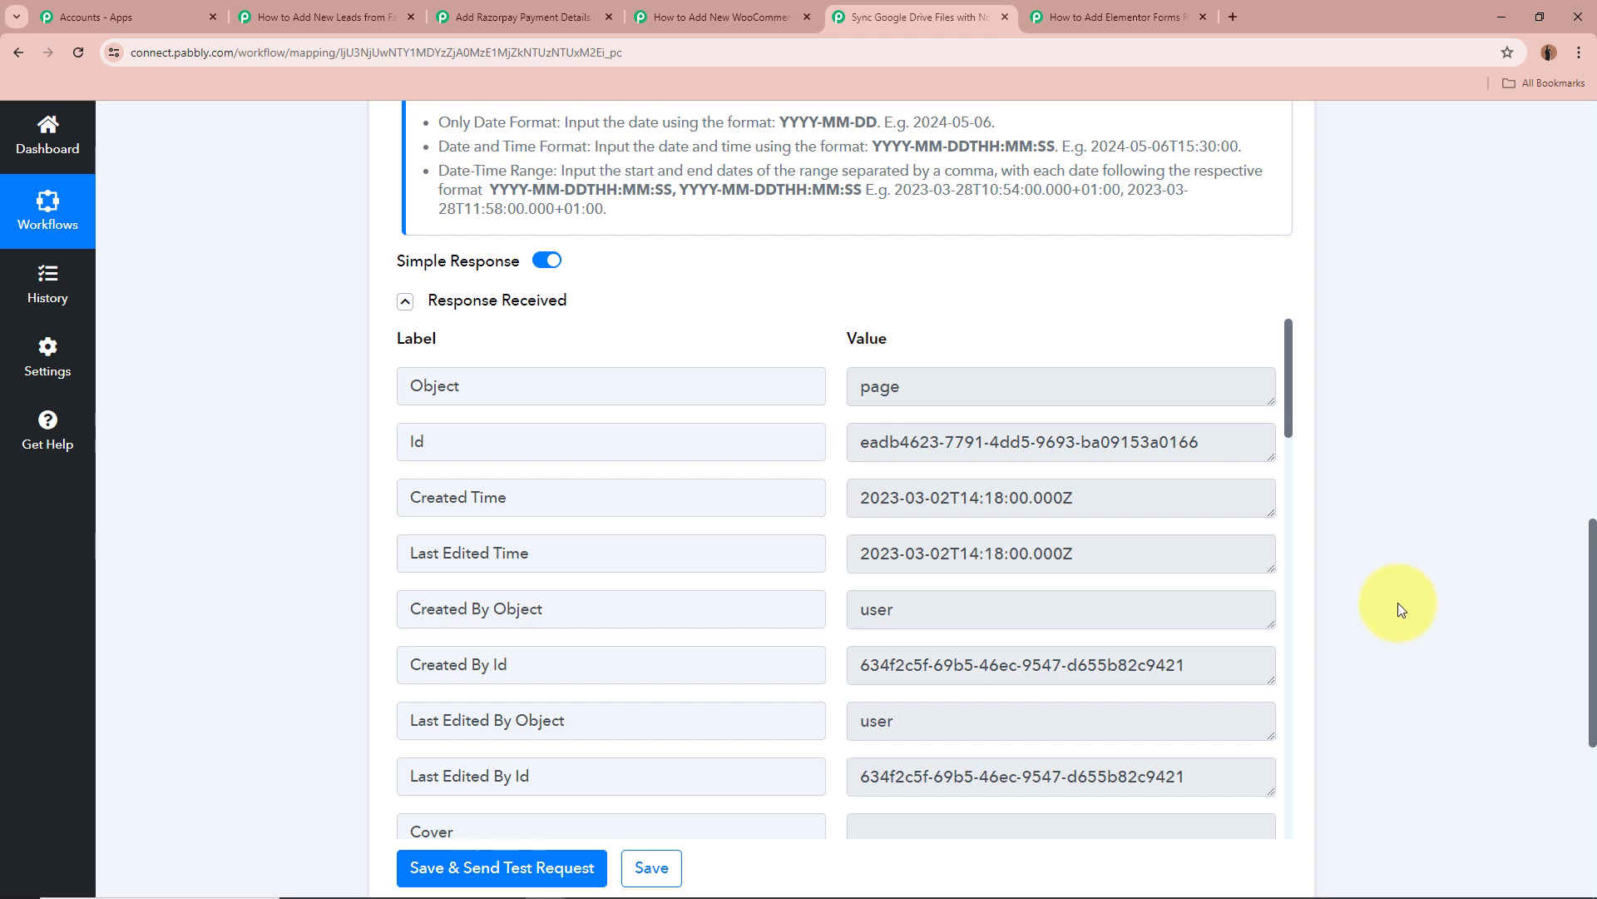
scroll(1398, 602, up, 15)
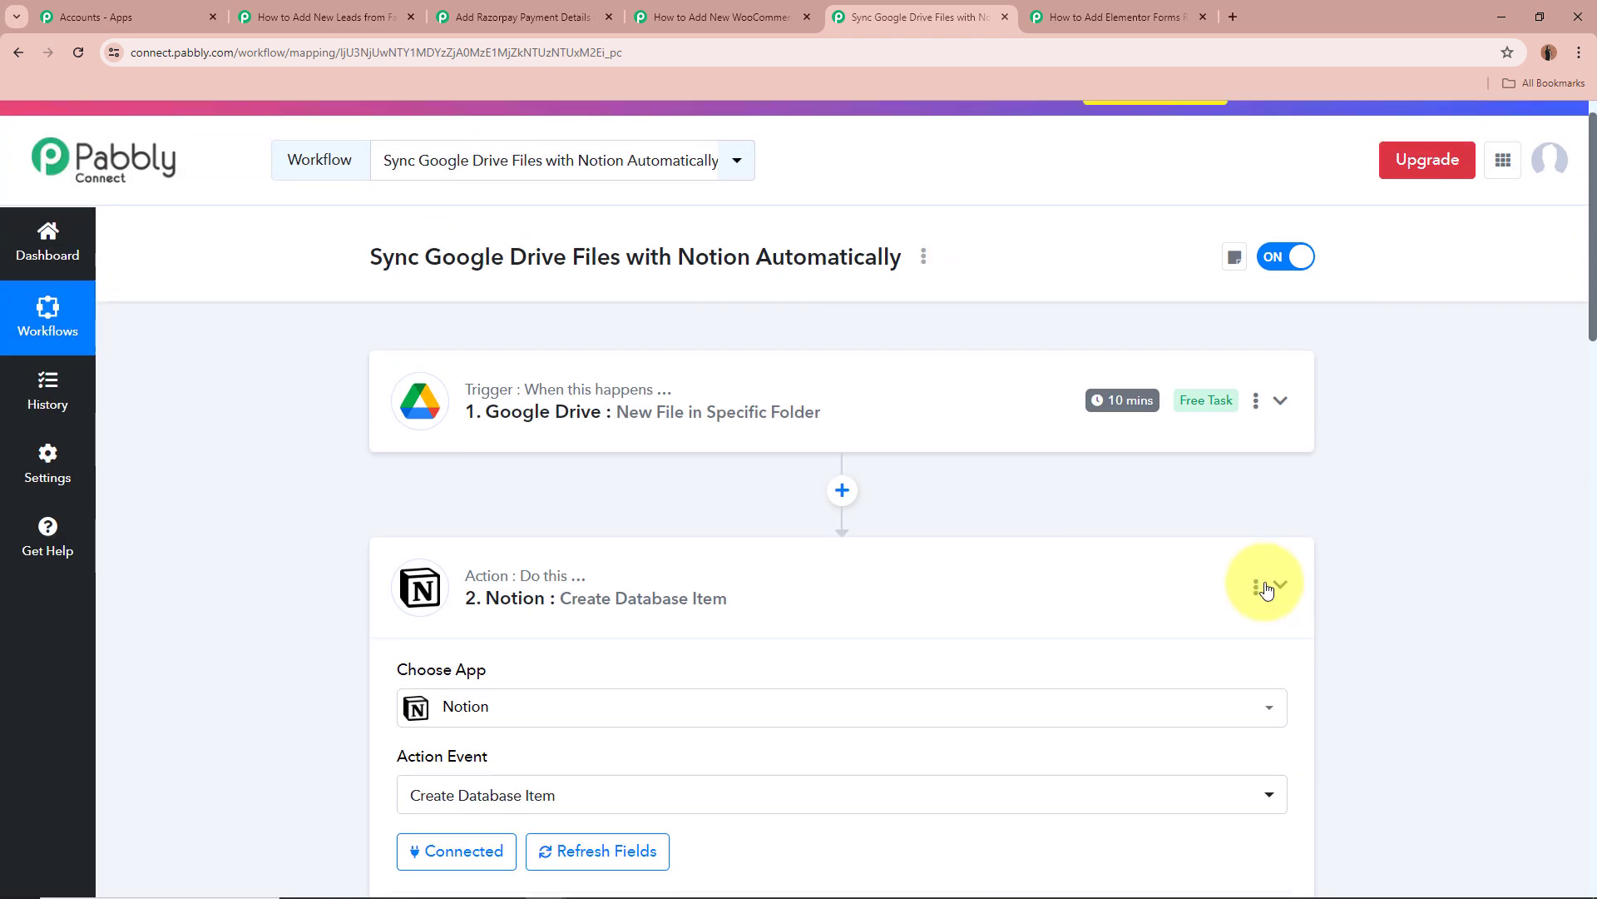
Collapse the Notion step and switch to the Elementor Forms to MS Excel workflow tab.
click(1281, 585)
scroll(1401, 574, up, 1)
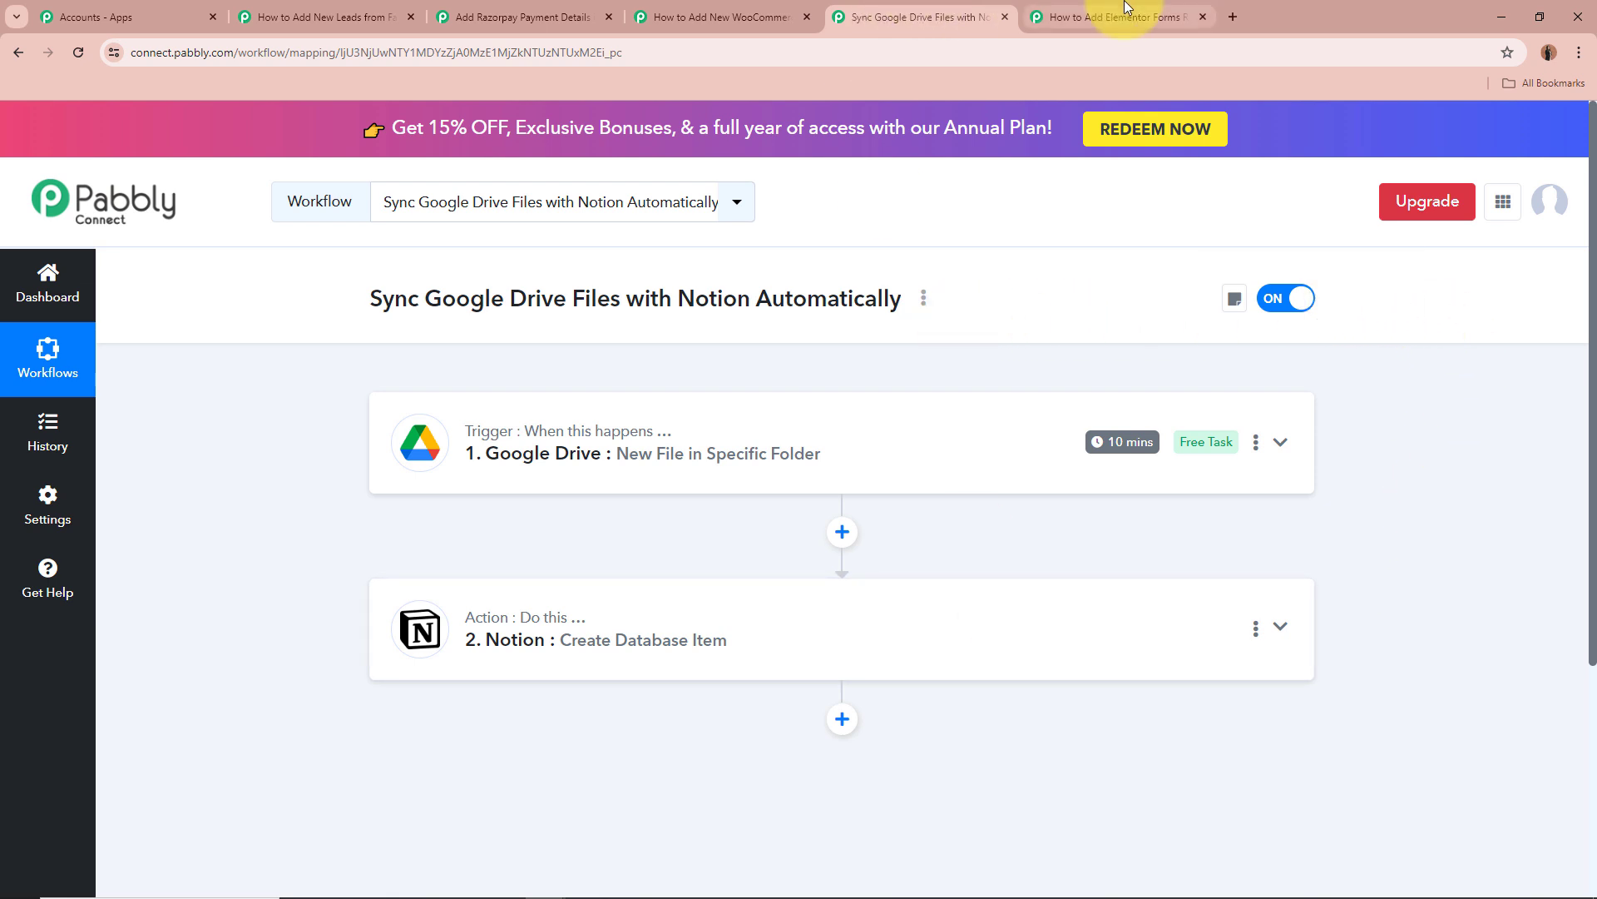
click(1069, 15)
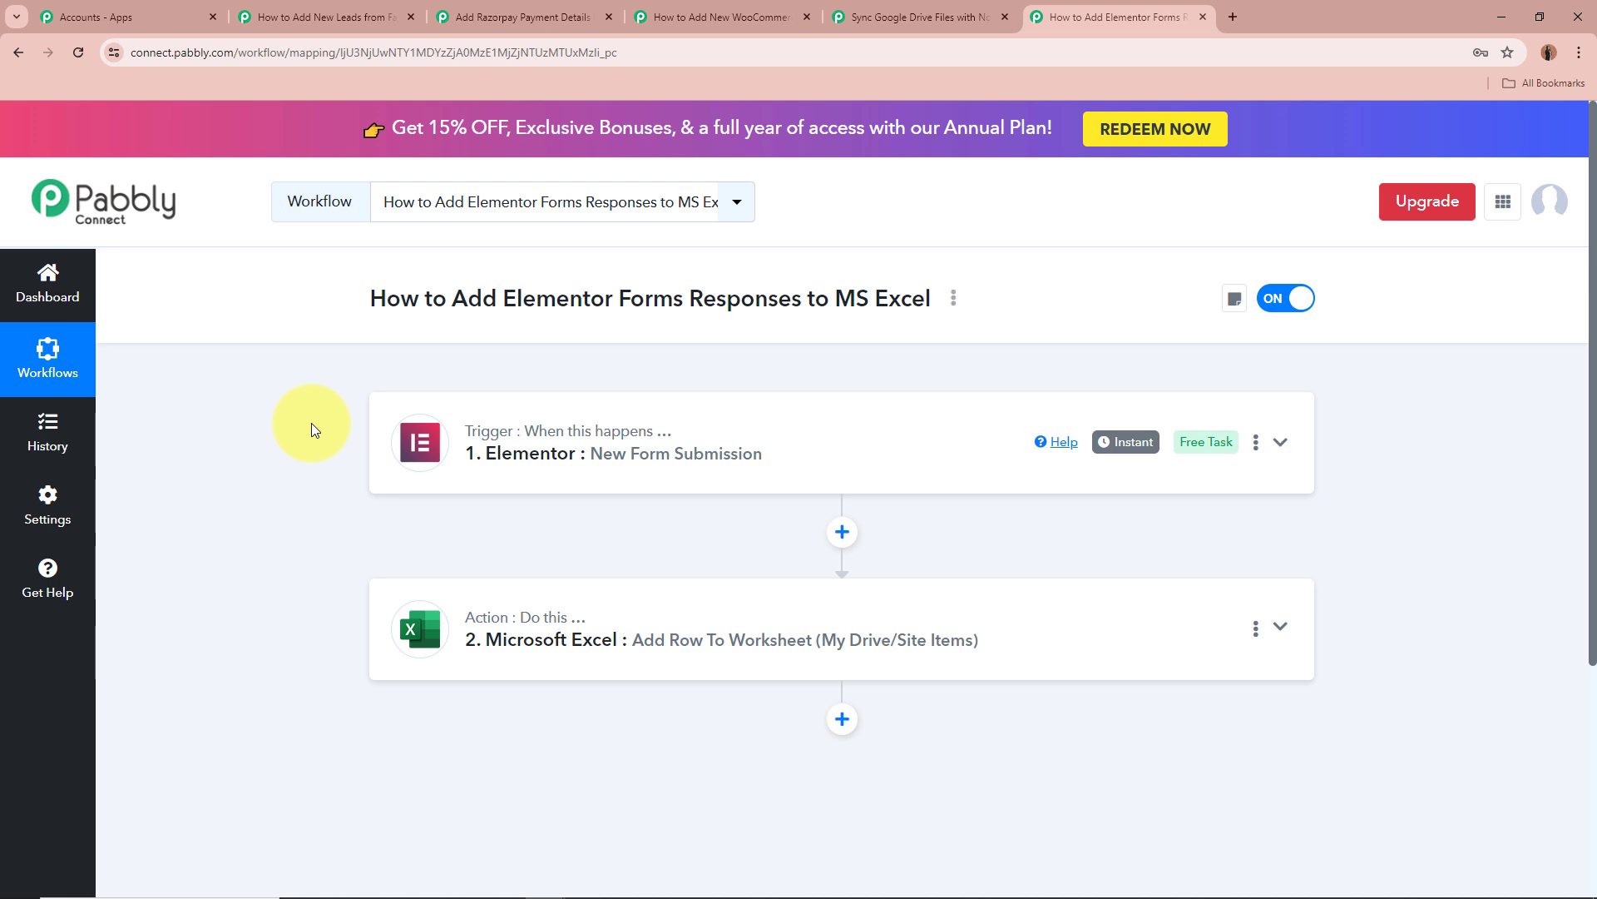
Expand the Elementor trigger and highlight its webhook URL setup instructions.
click(1294, 452)
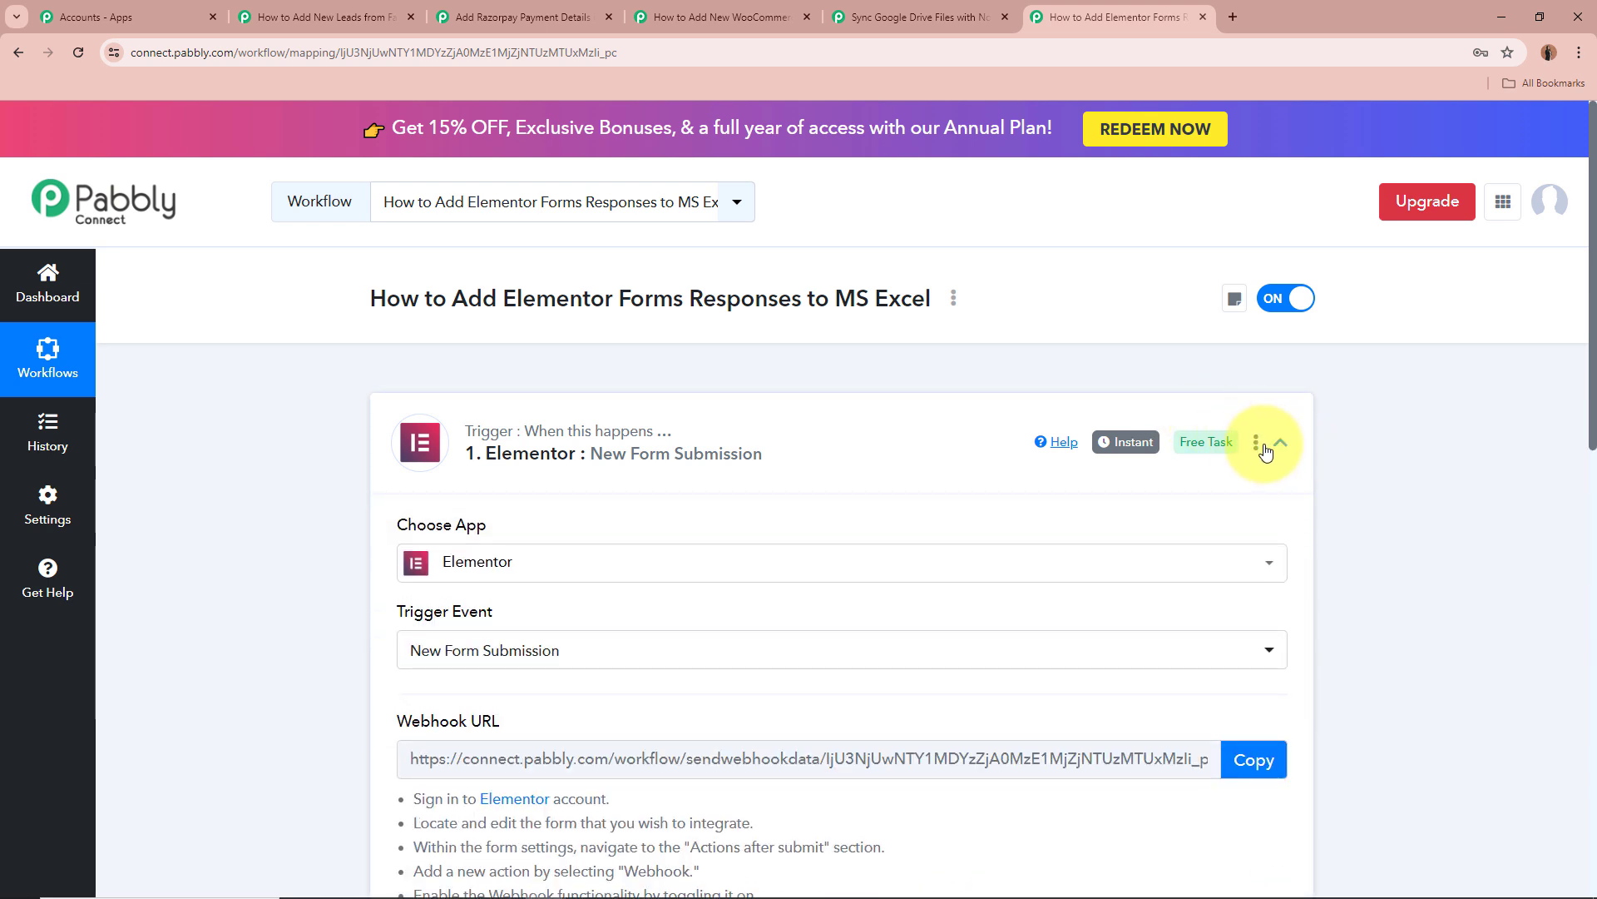
scroll(934, 446, down, 1)
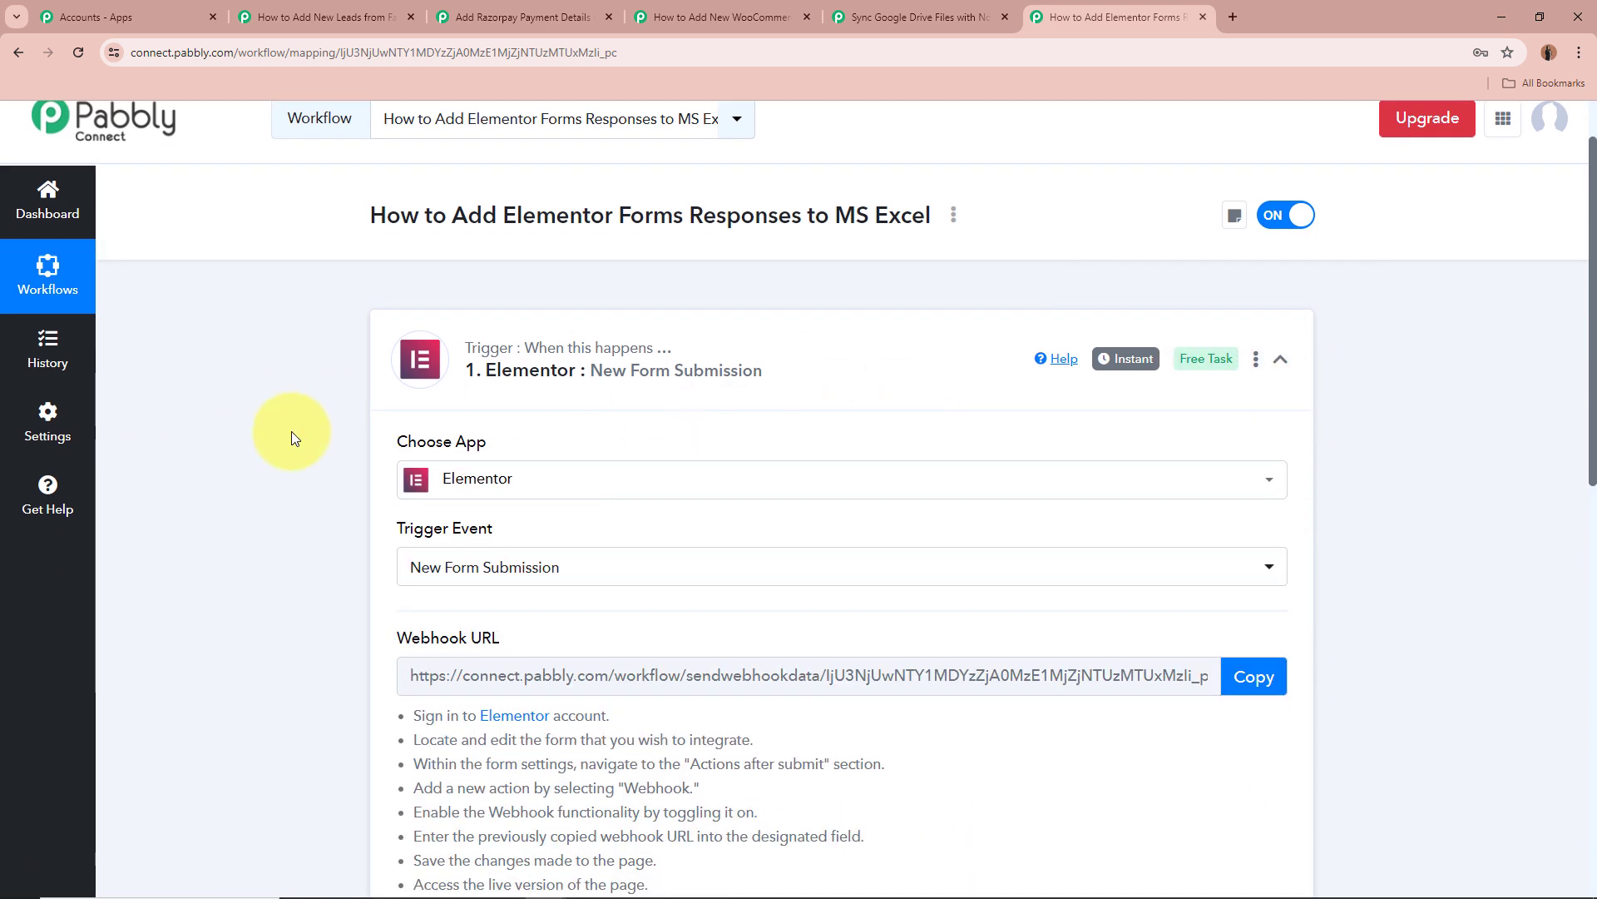
scroll(292, 431, down, 2)
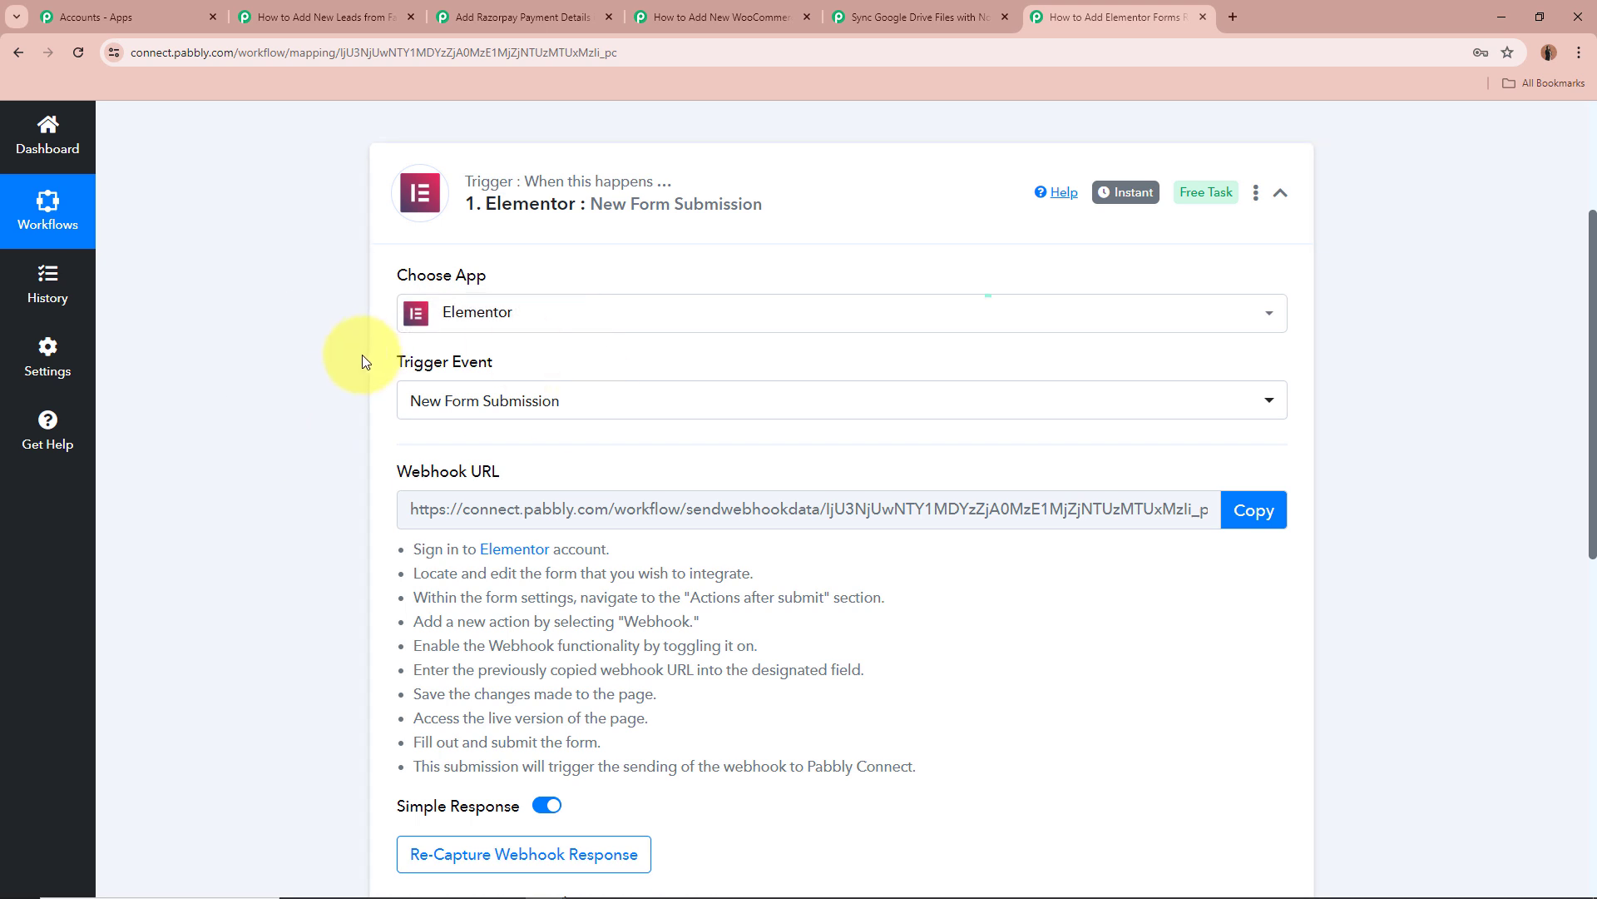
scroll(302, 396, down, 1)
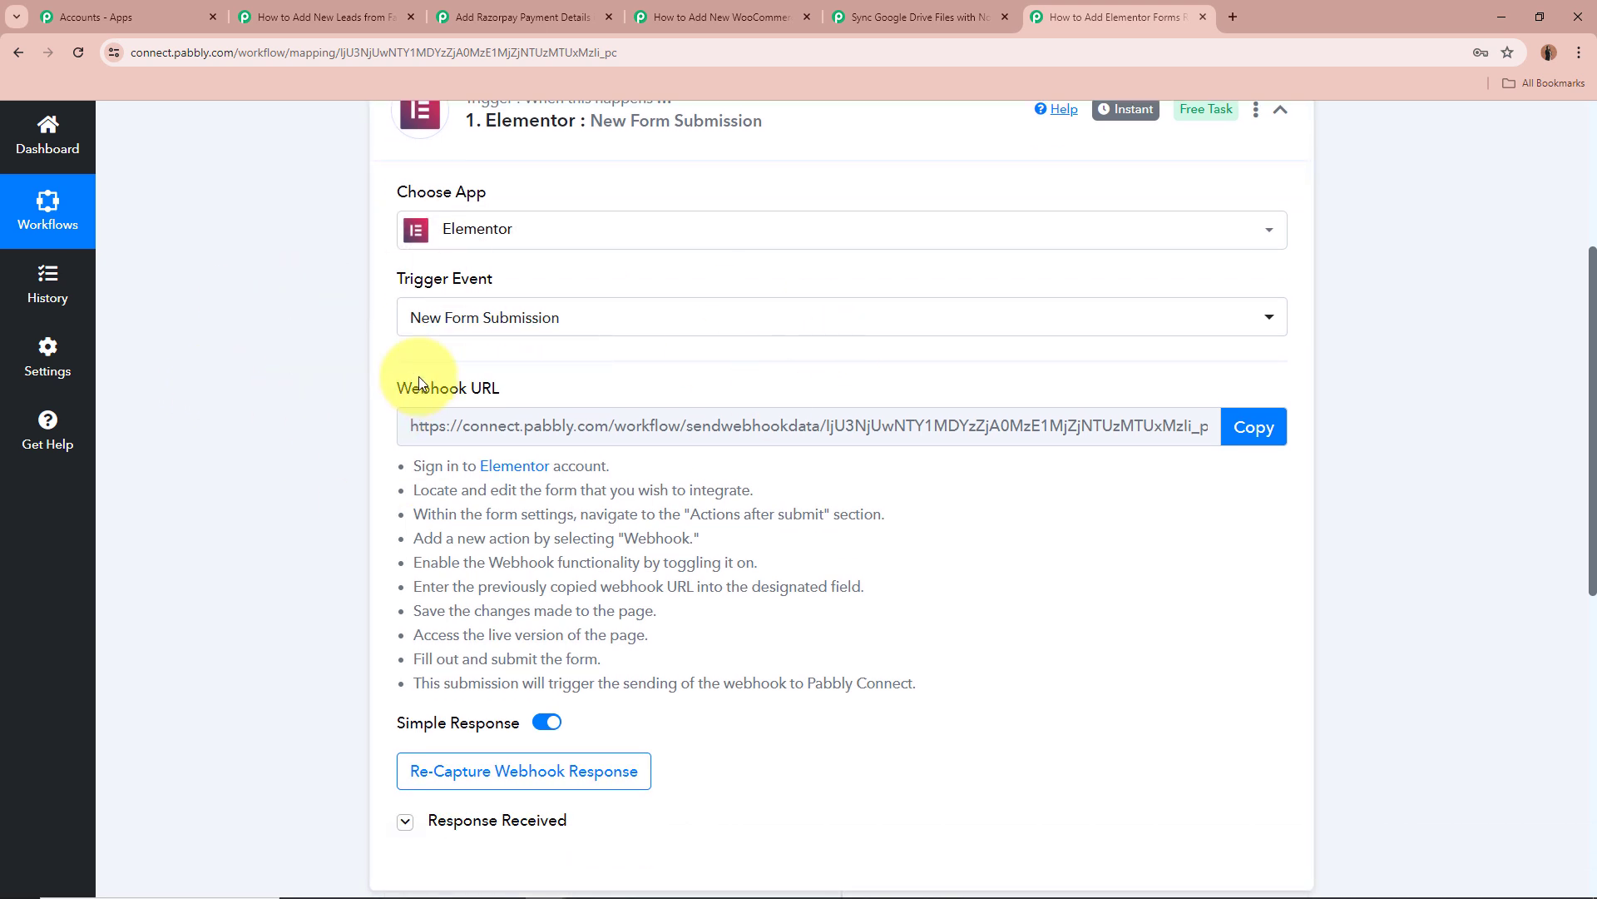
drag(418, 383, 606, 375)
click(599, 375)
drag(402, 462, 871, 663)
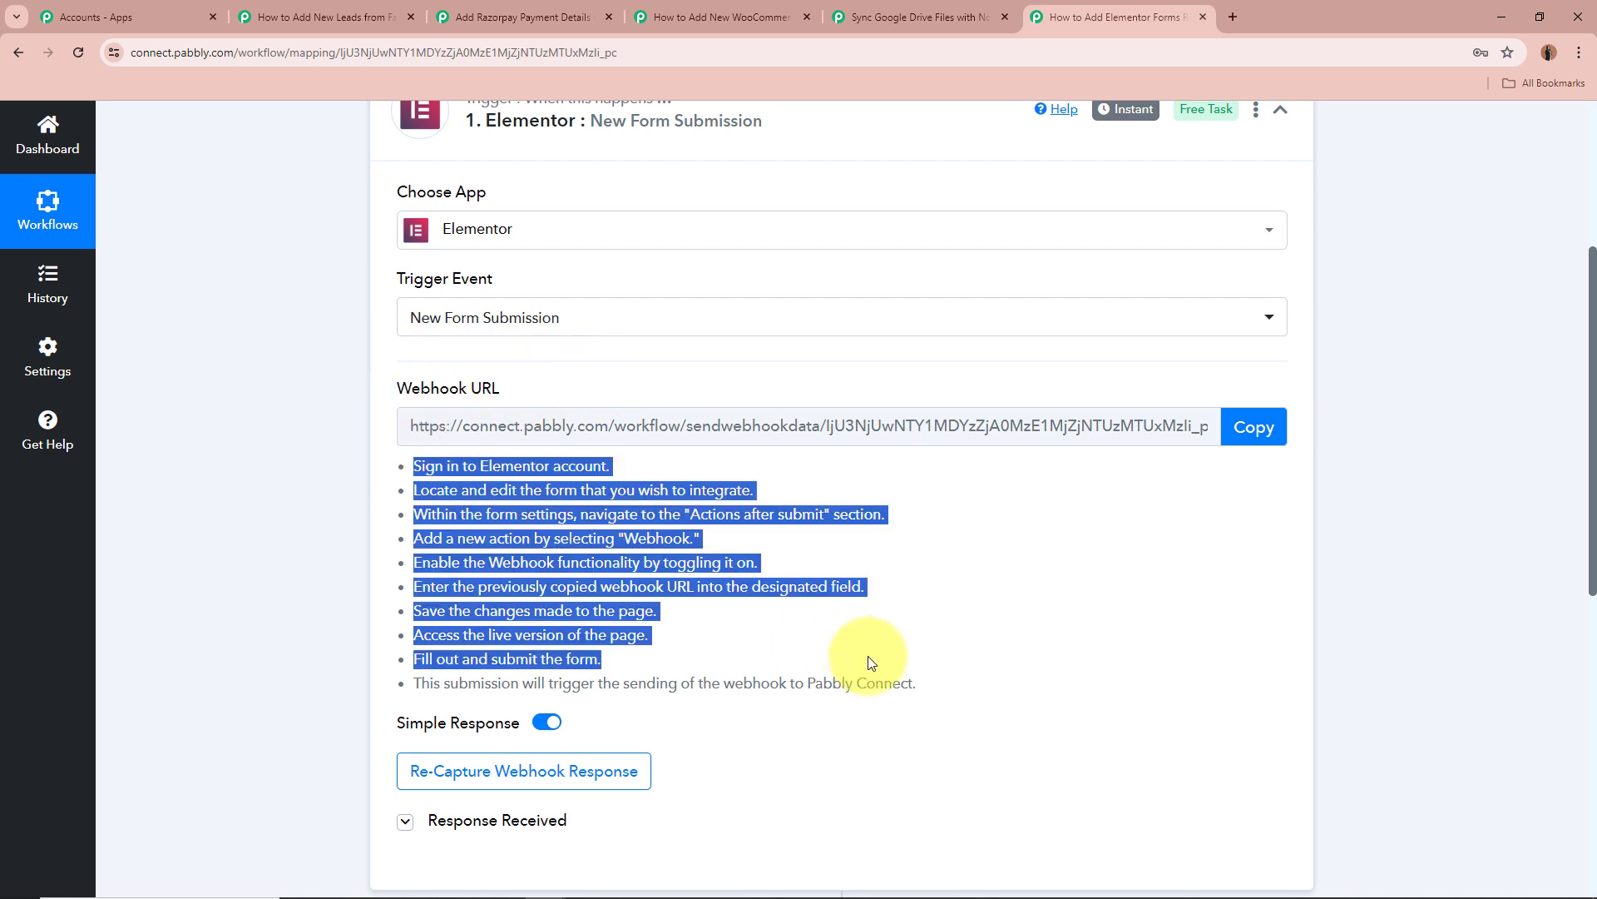
click(857, 570)
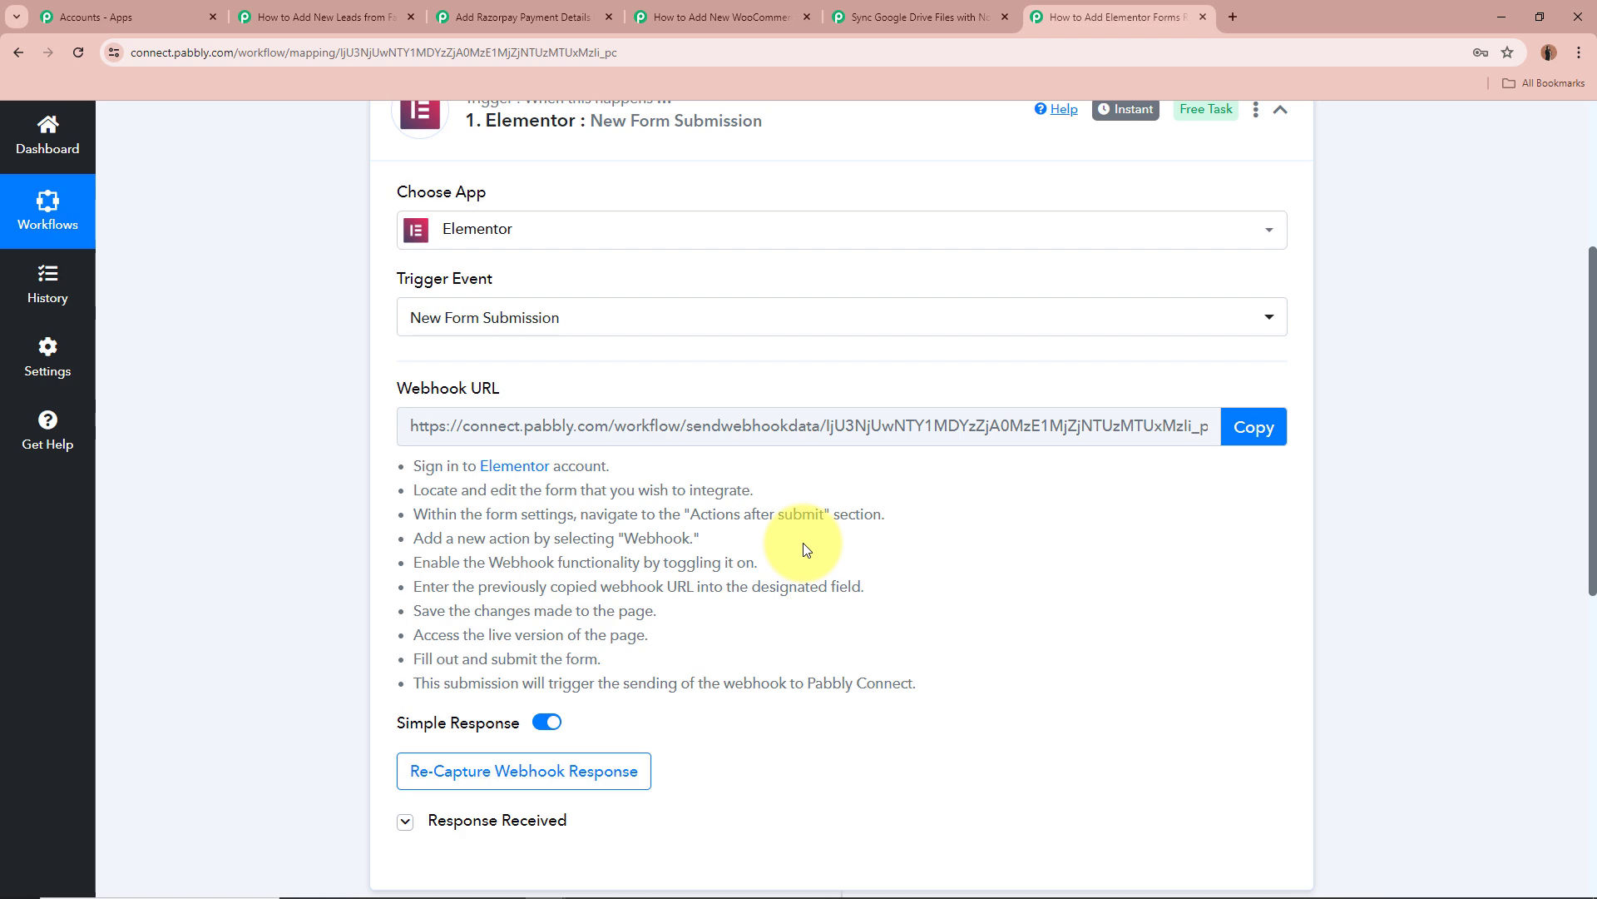
scroll(707, 556, down, 4)
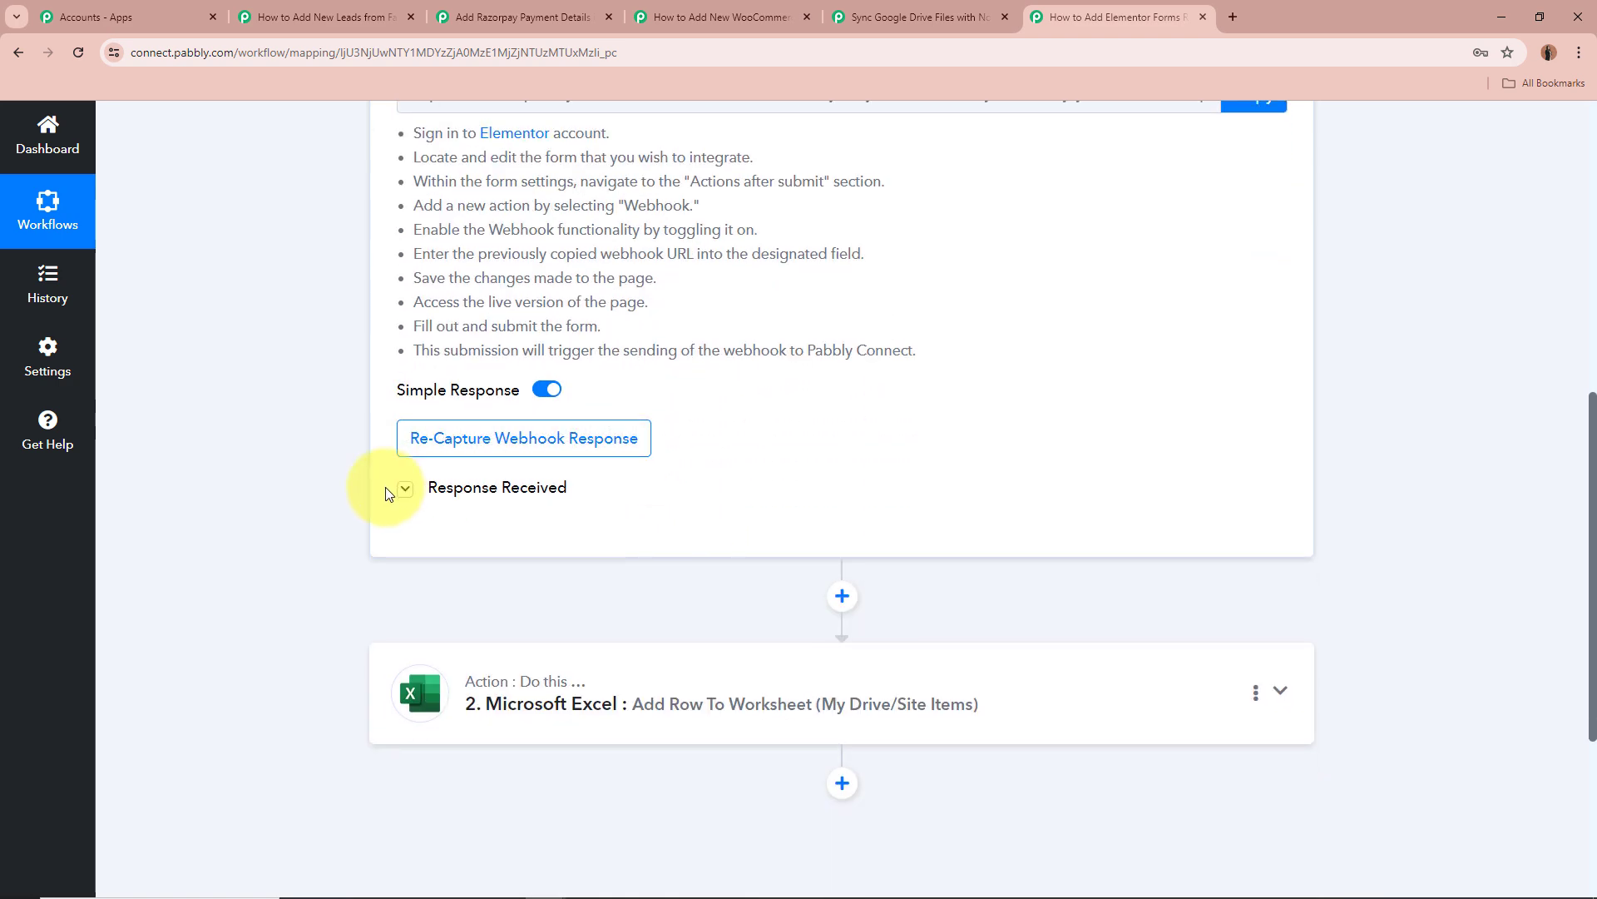
Show the captured submission and highlight its name, mobile number, Test message and email values.
click(405, 489)
scroll(300, 454, down, 4)
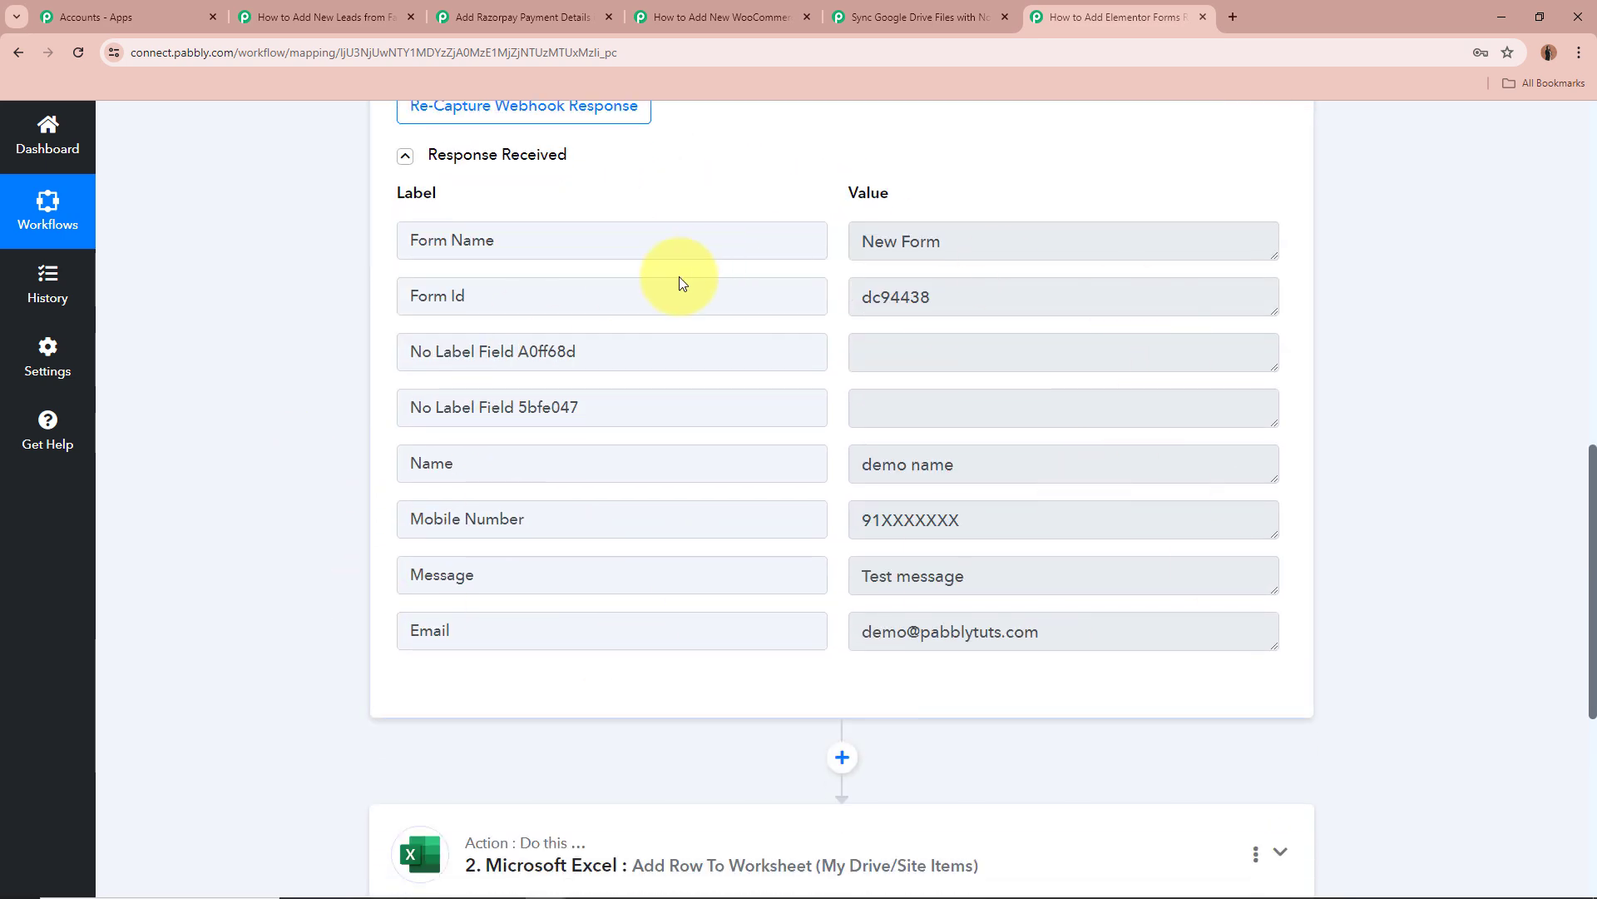
click(1070, 464)
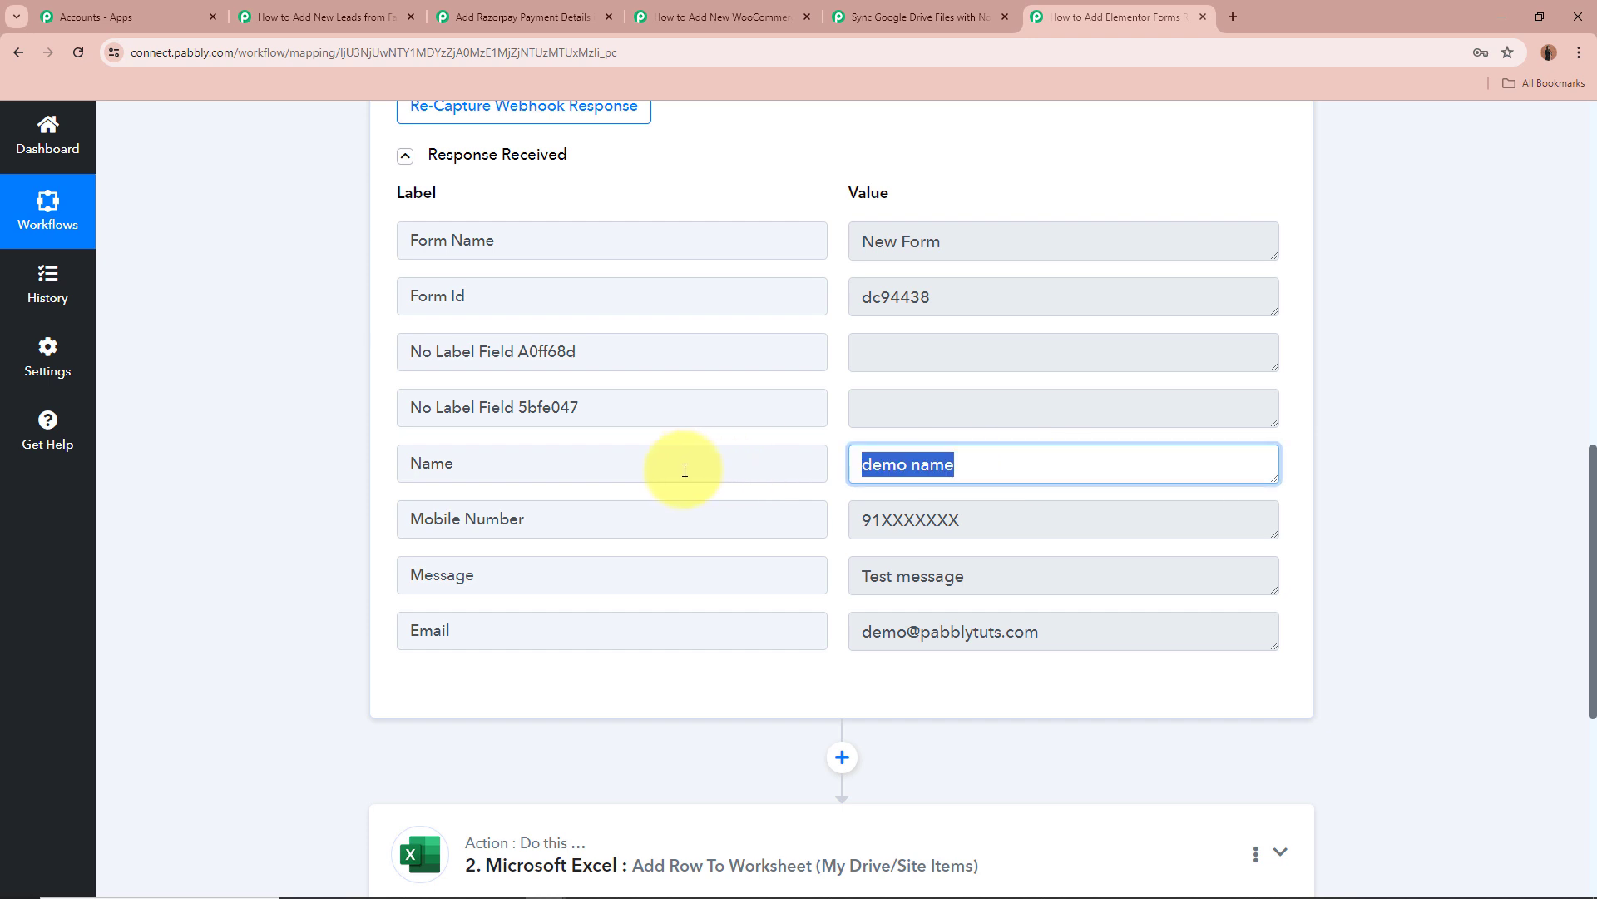
click(1036, 517)
click(1026, 583)
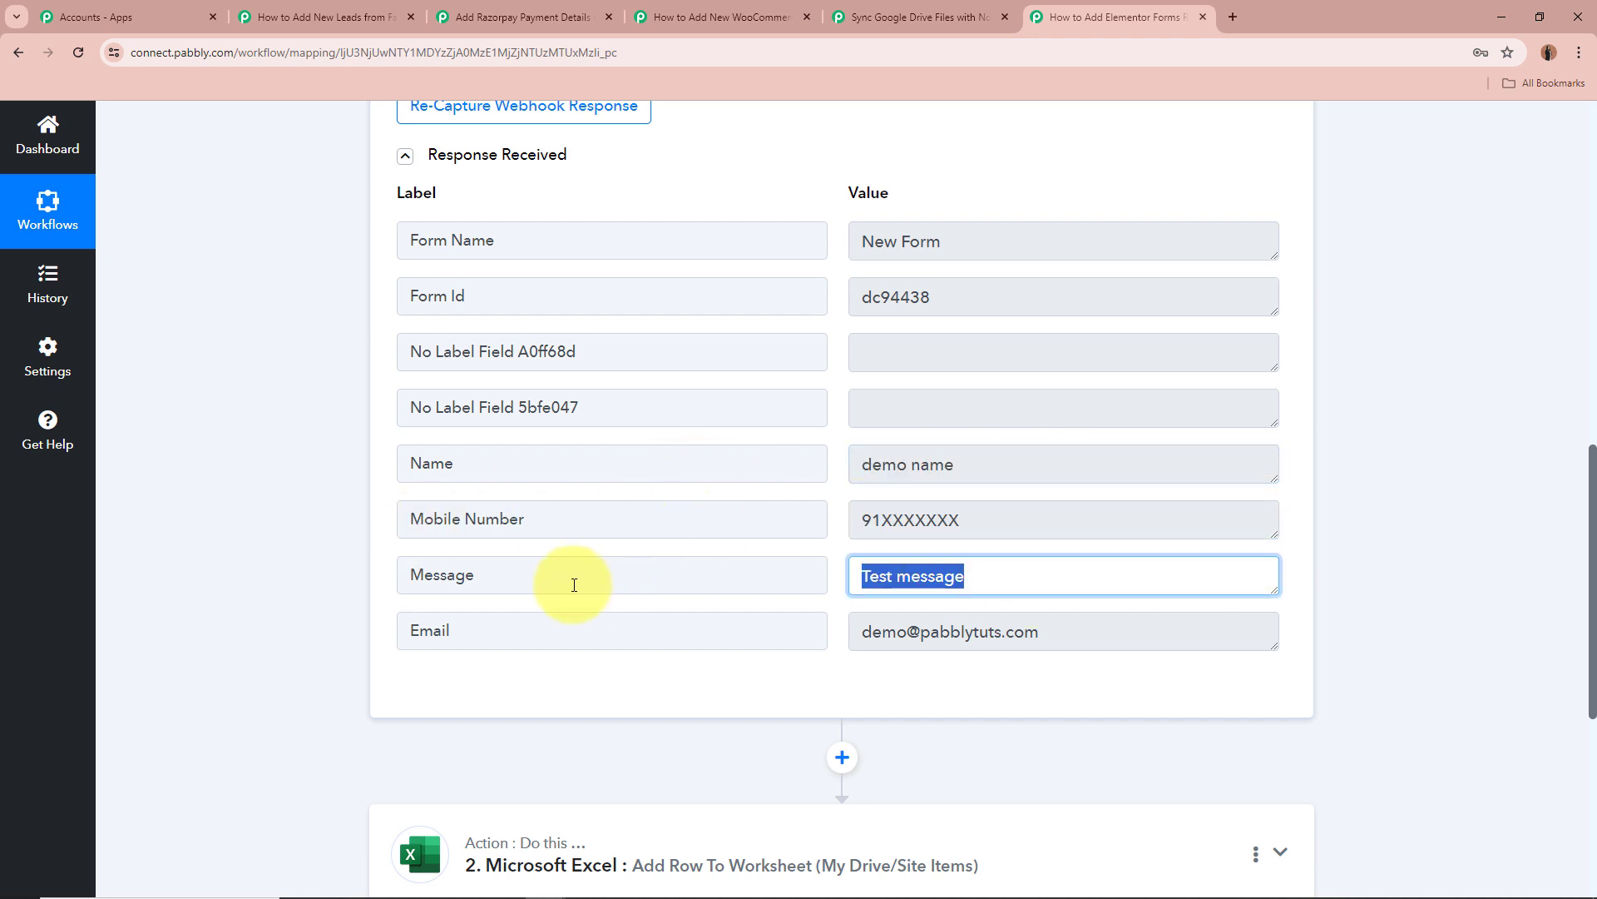
click(1116, 632)
click(327, 617)
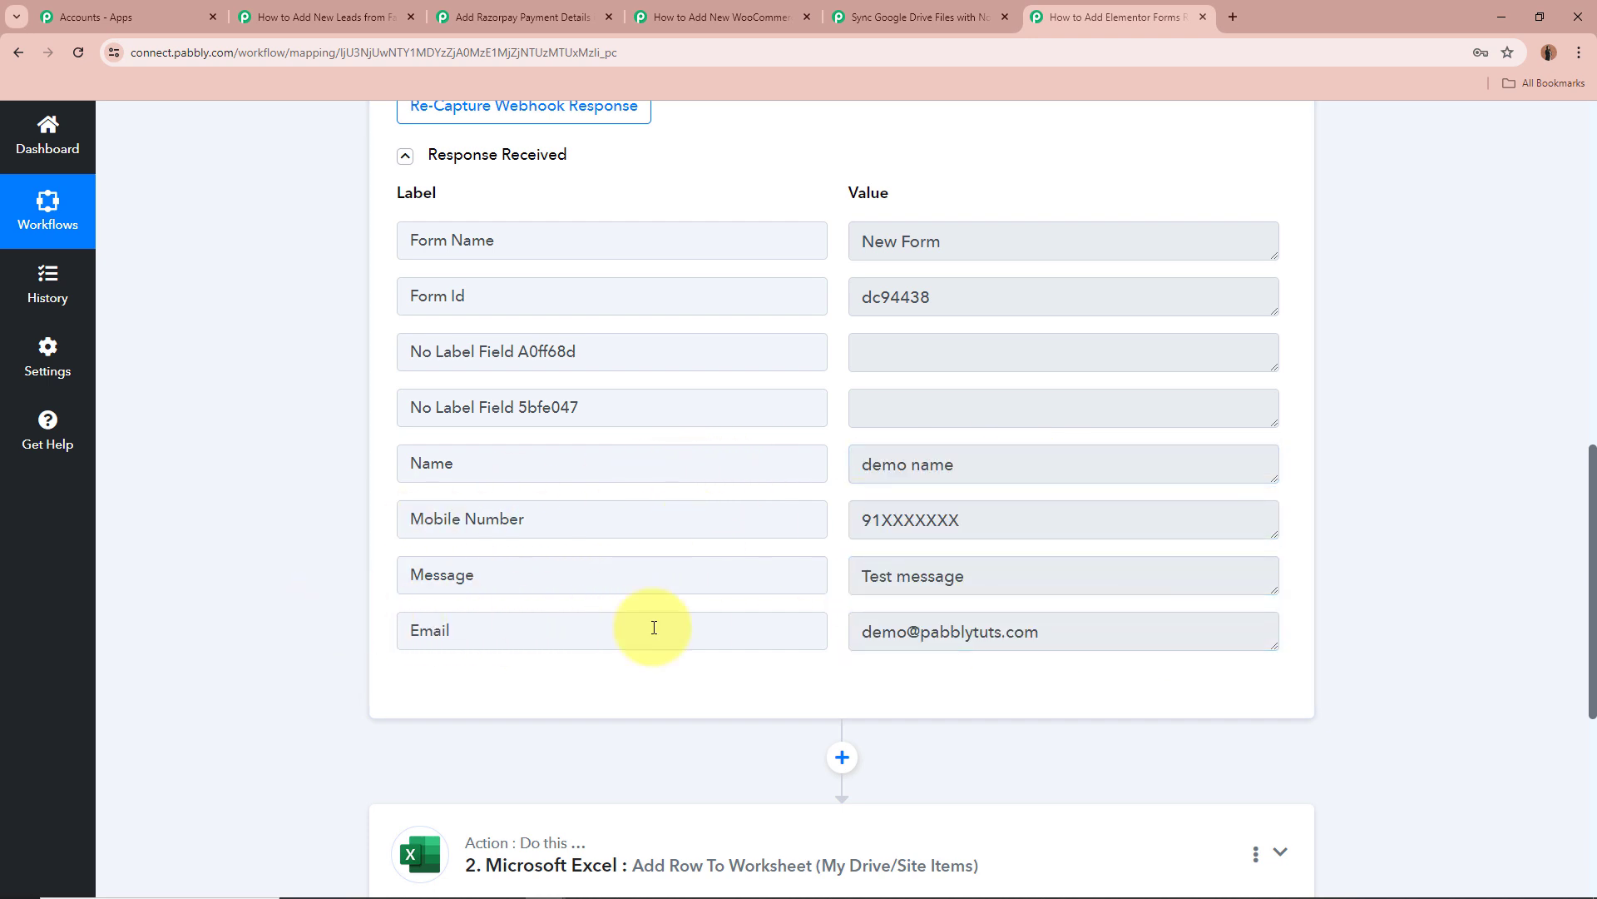
scroll(1236, 599, up, 15)
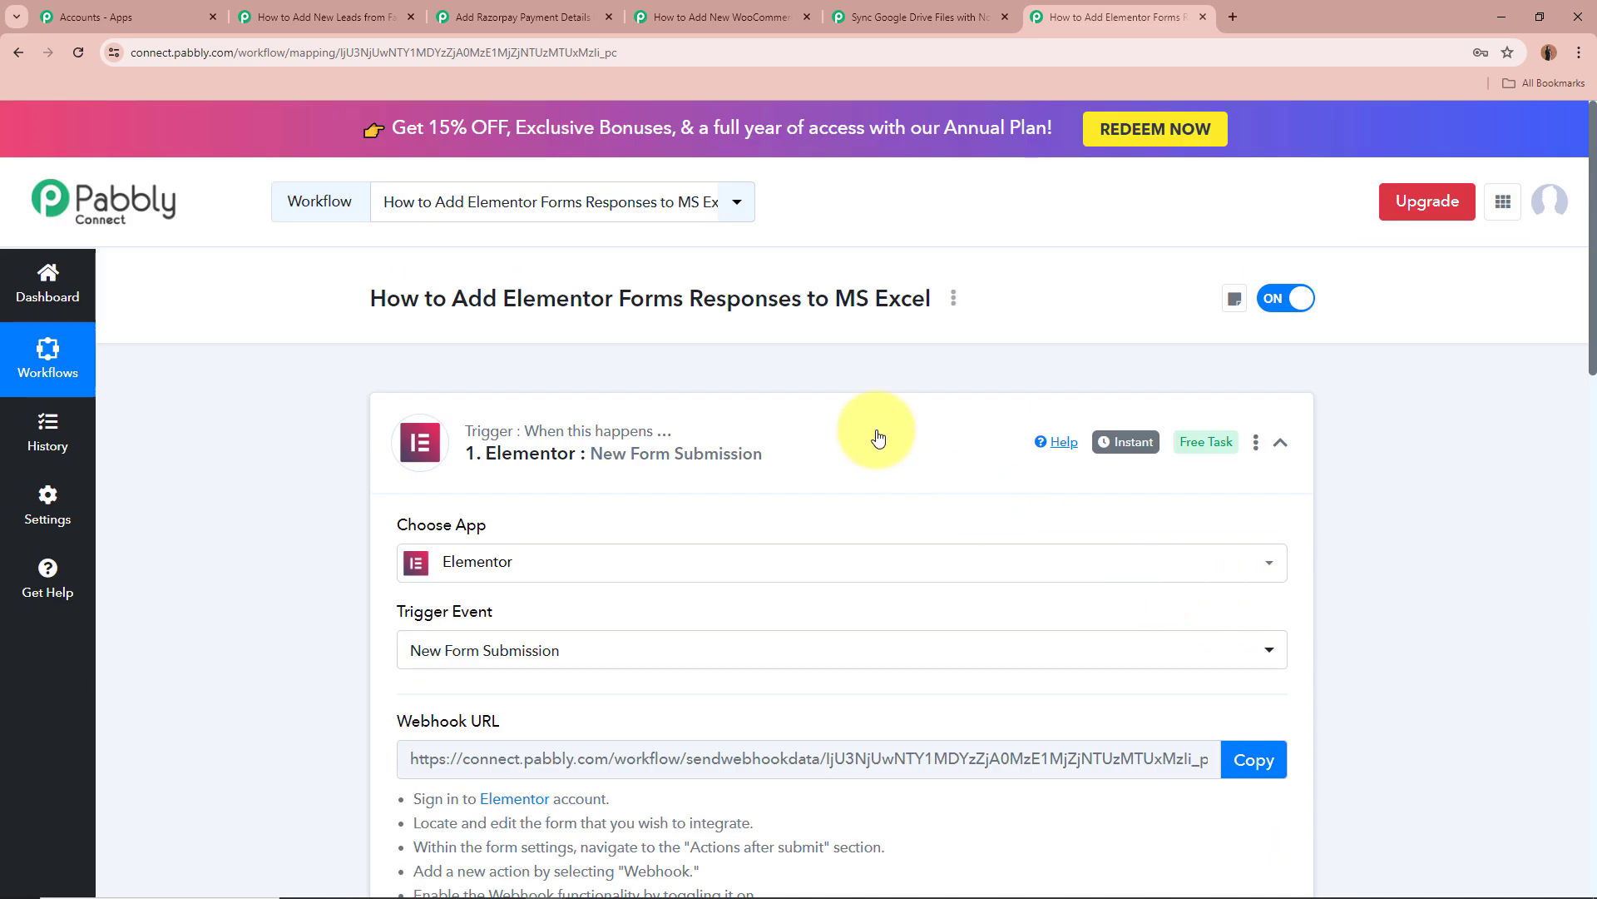
Collapse the Elementor trigger, expand the Excel action and check its workbook, leaving it unchanged.
click(879, 437)
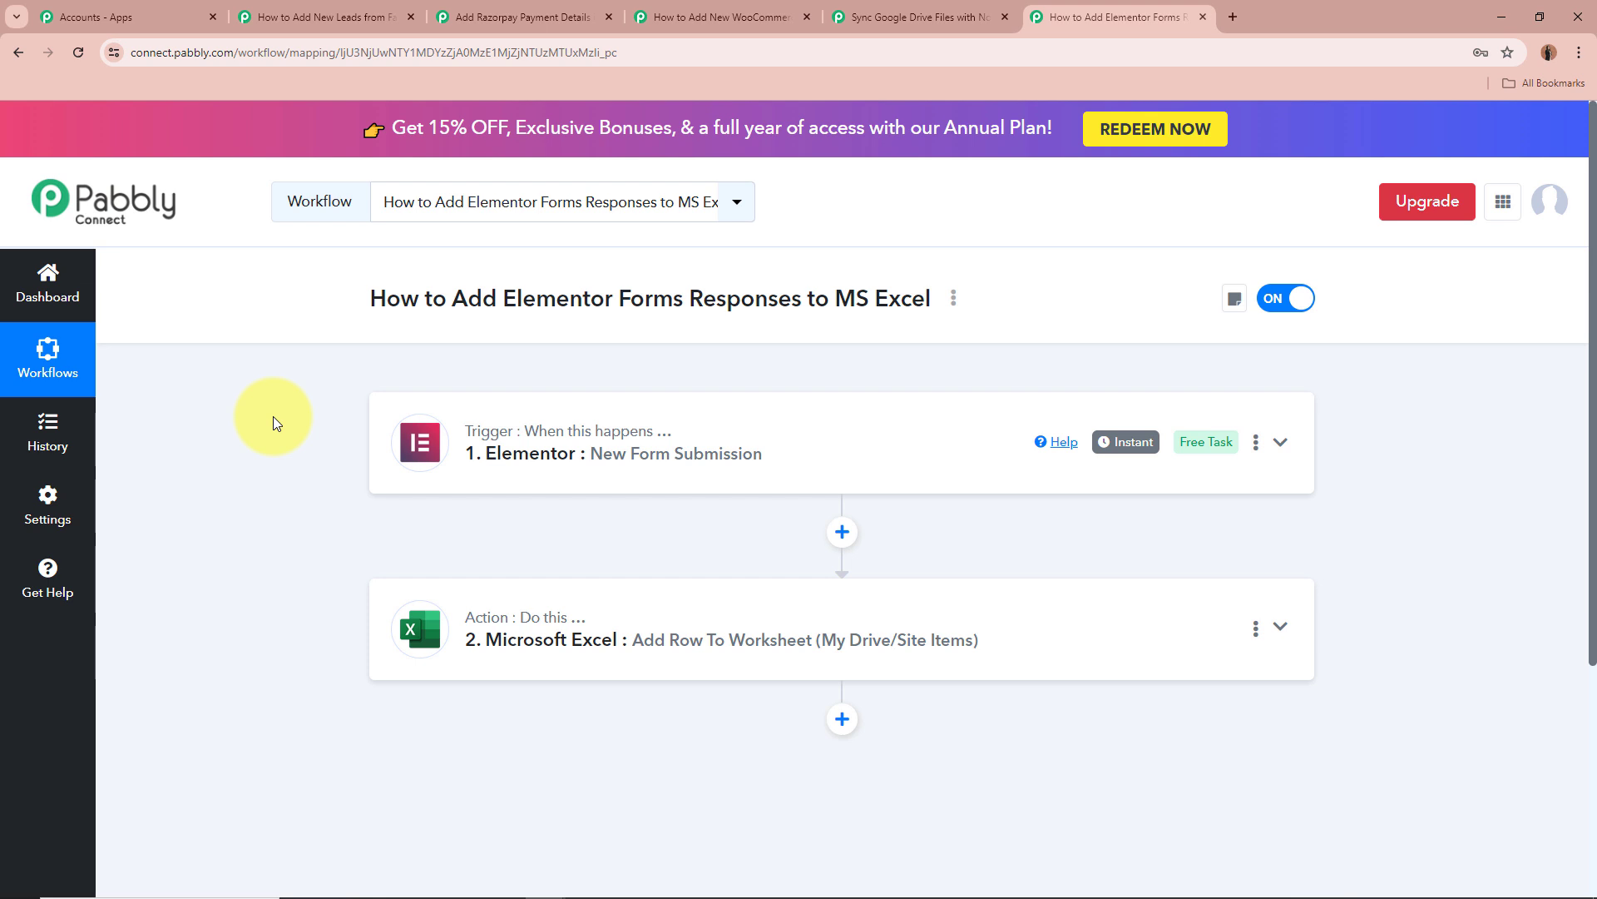
scroll(272, 416, down, 2)
click(1282, 461)
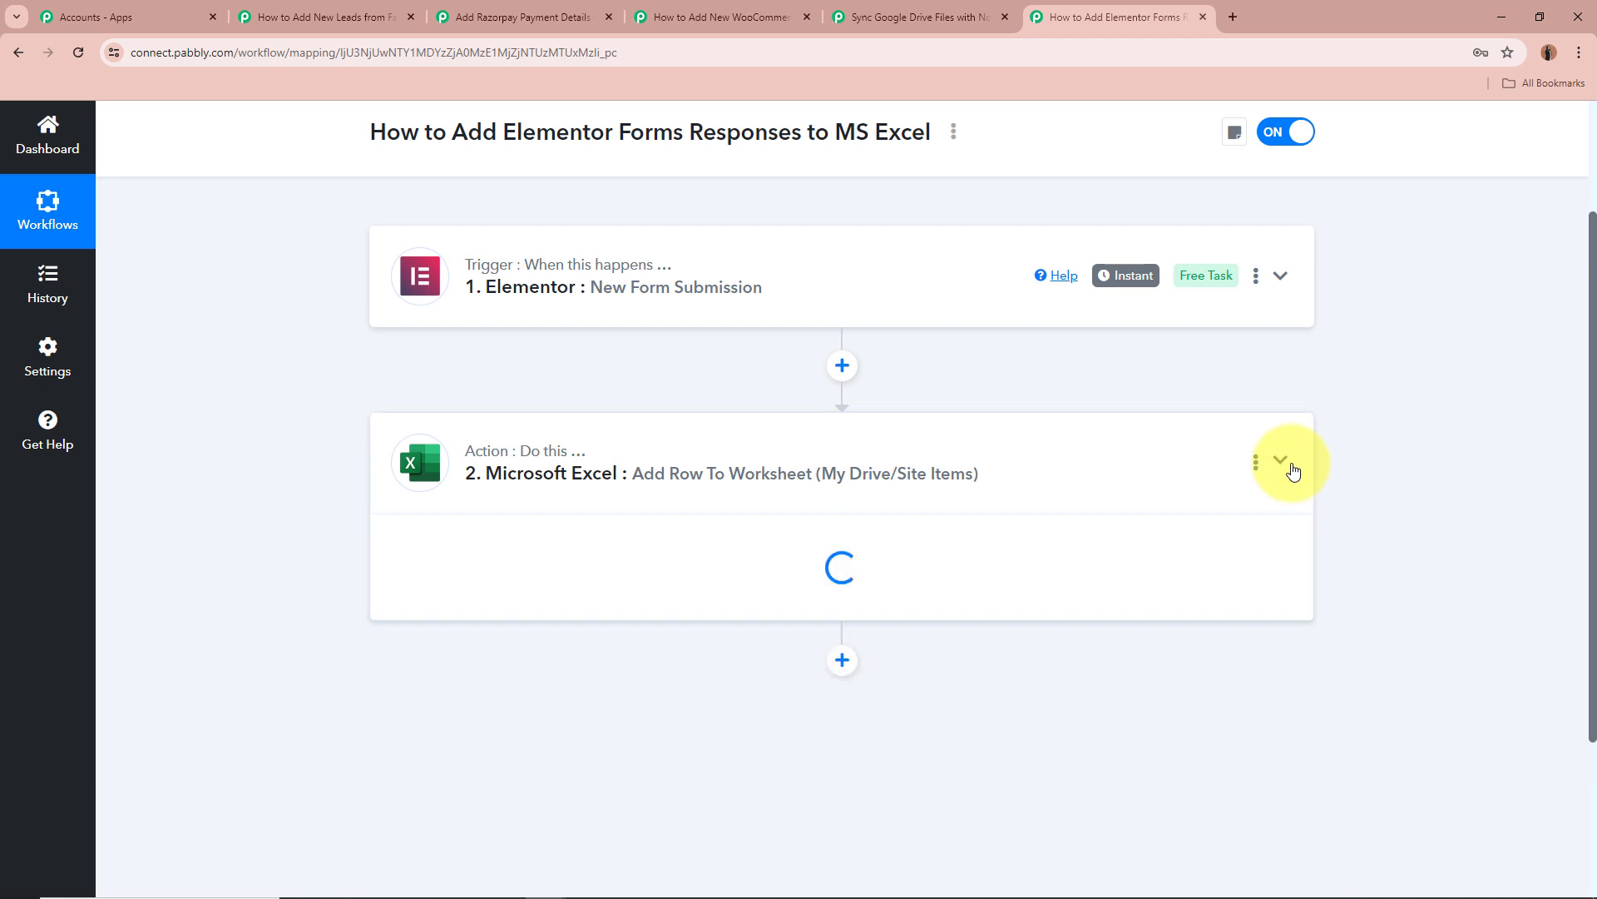
scroll(423, 497, down, 2)
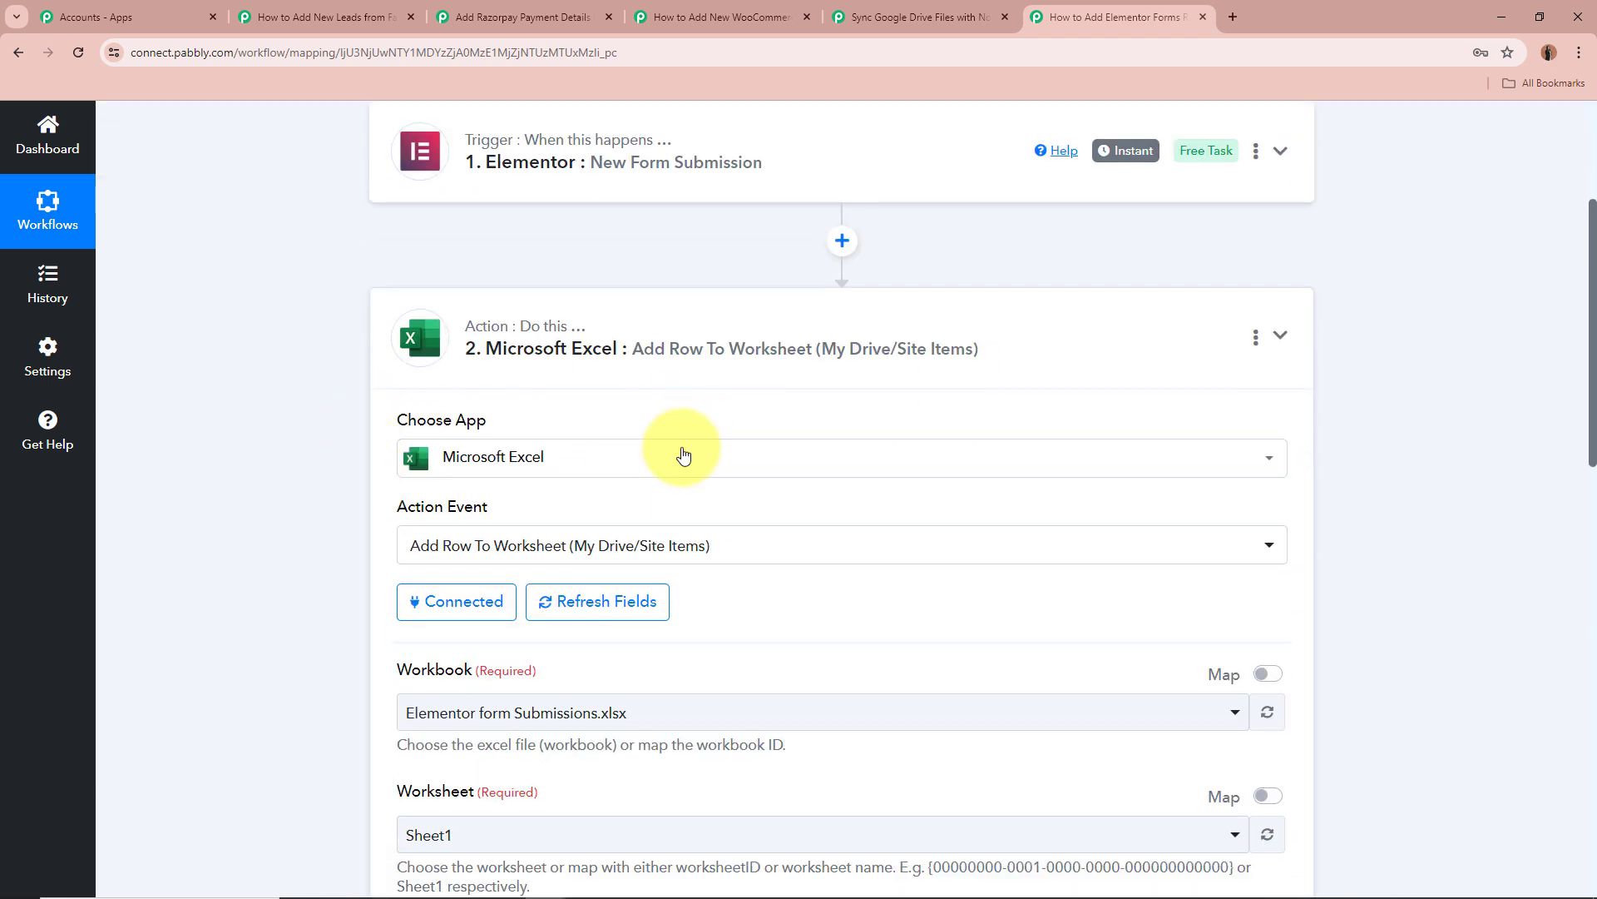
scroll(254, 501, down, 1)
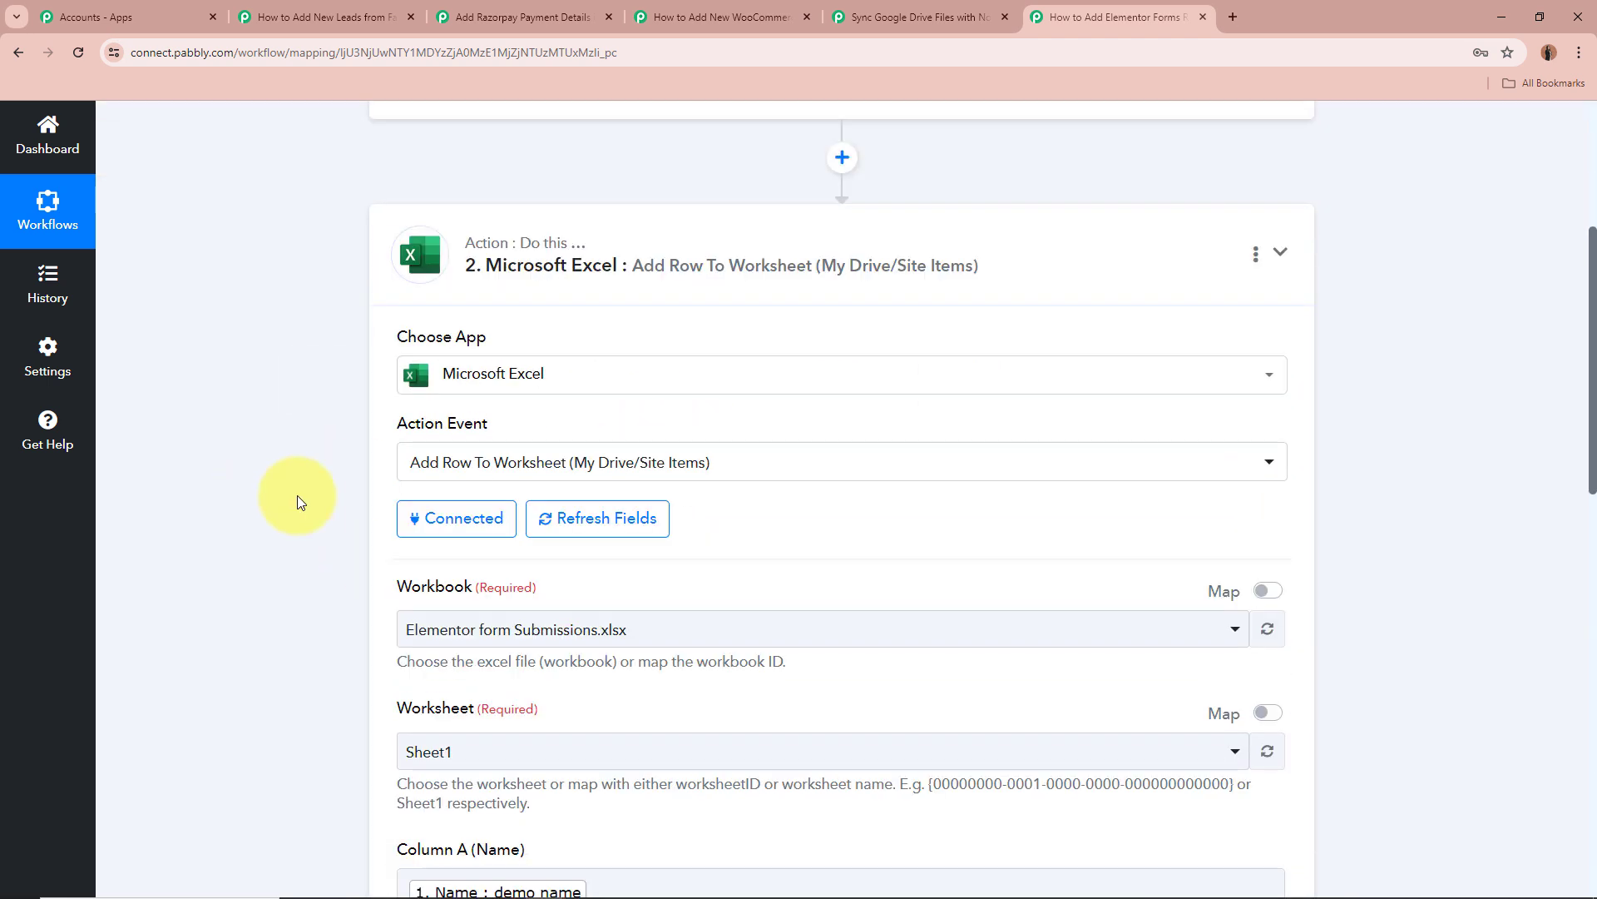
scroll(317, 471, down, 2)
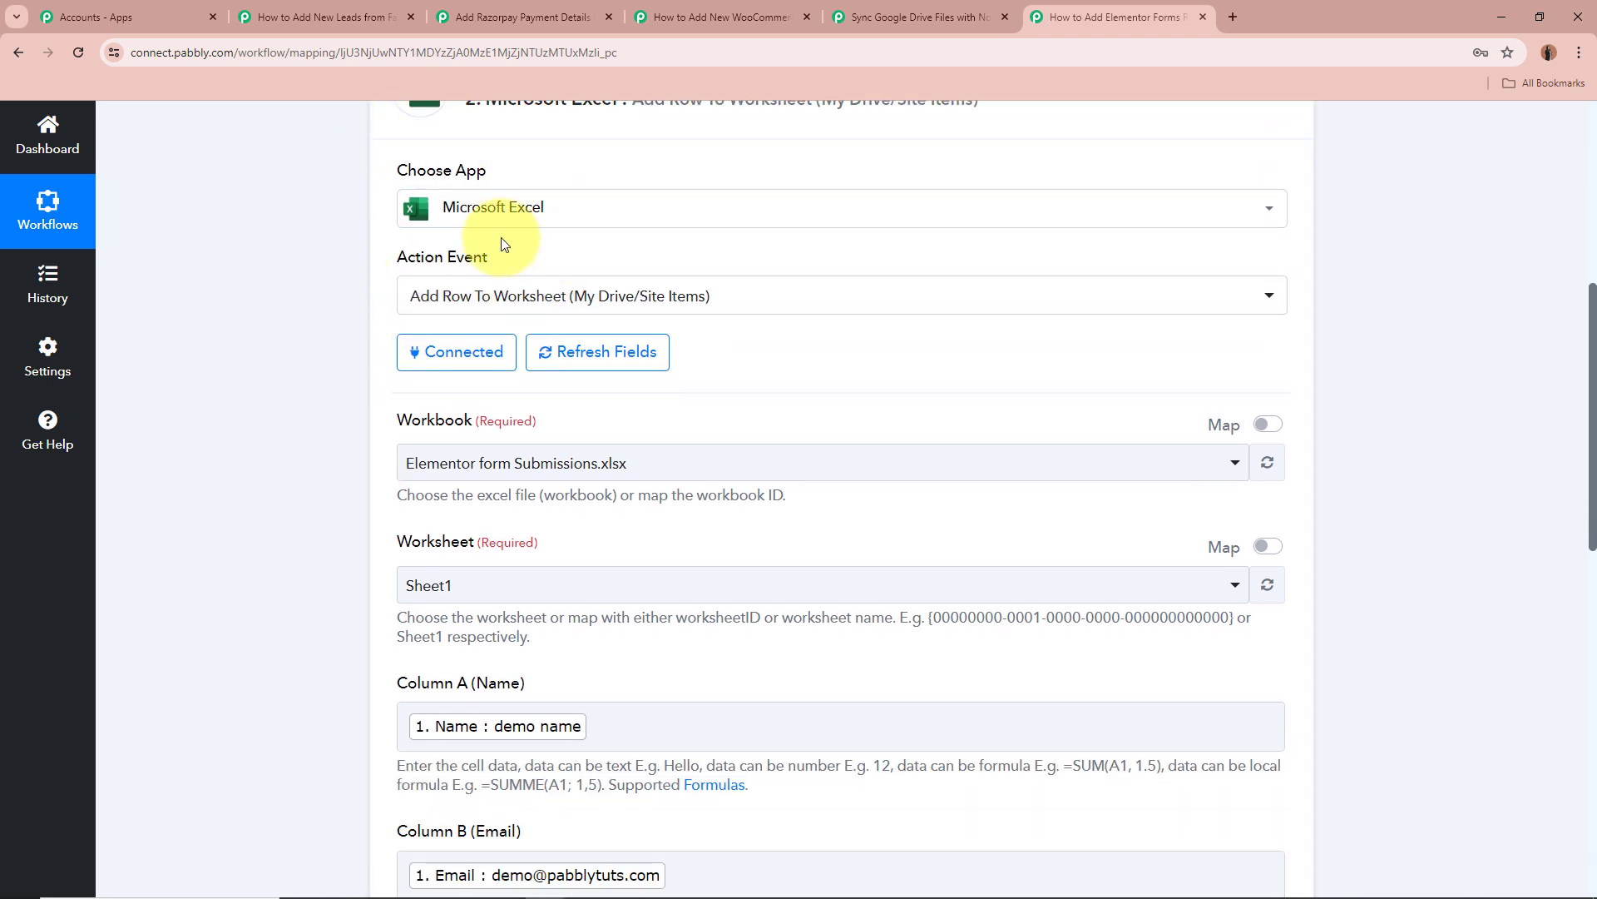
scroll(247, 313, down, 2)
click(445, 300)
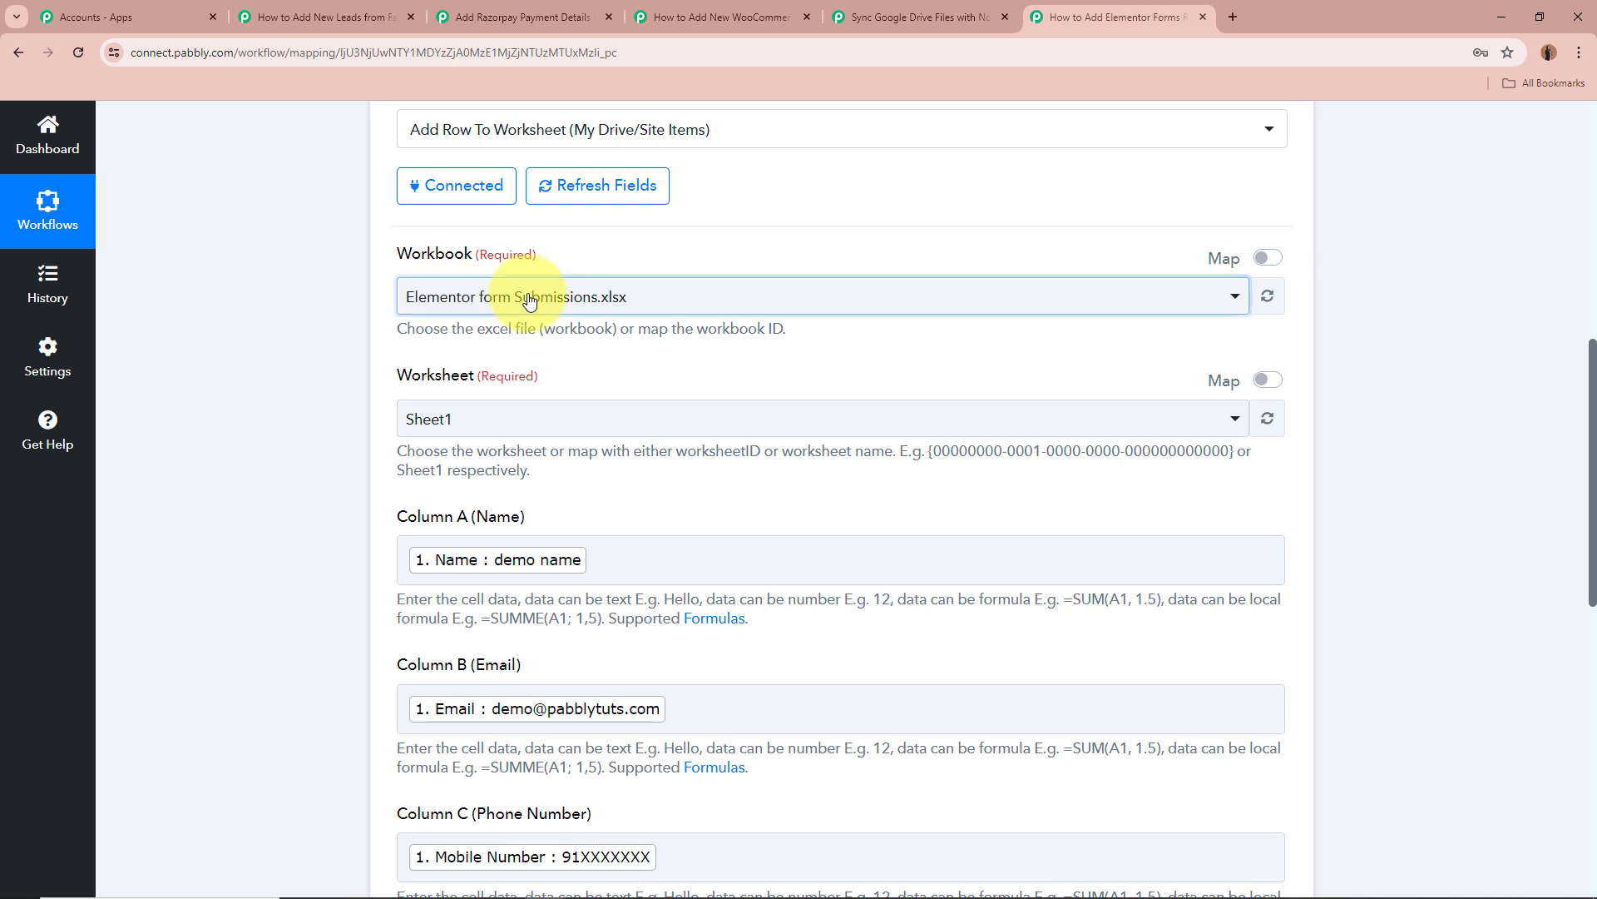
click(321, 339)
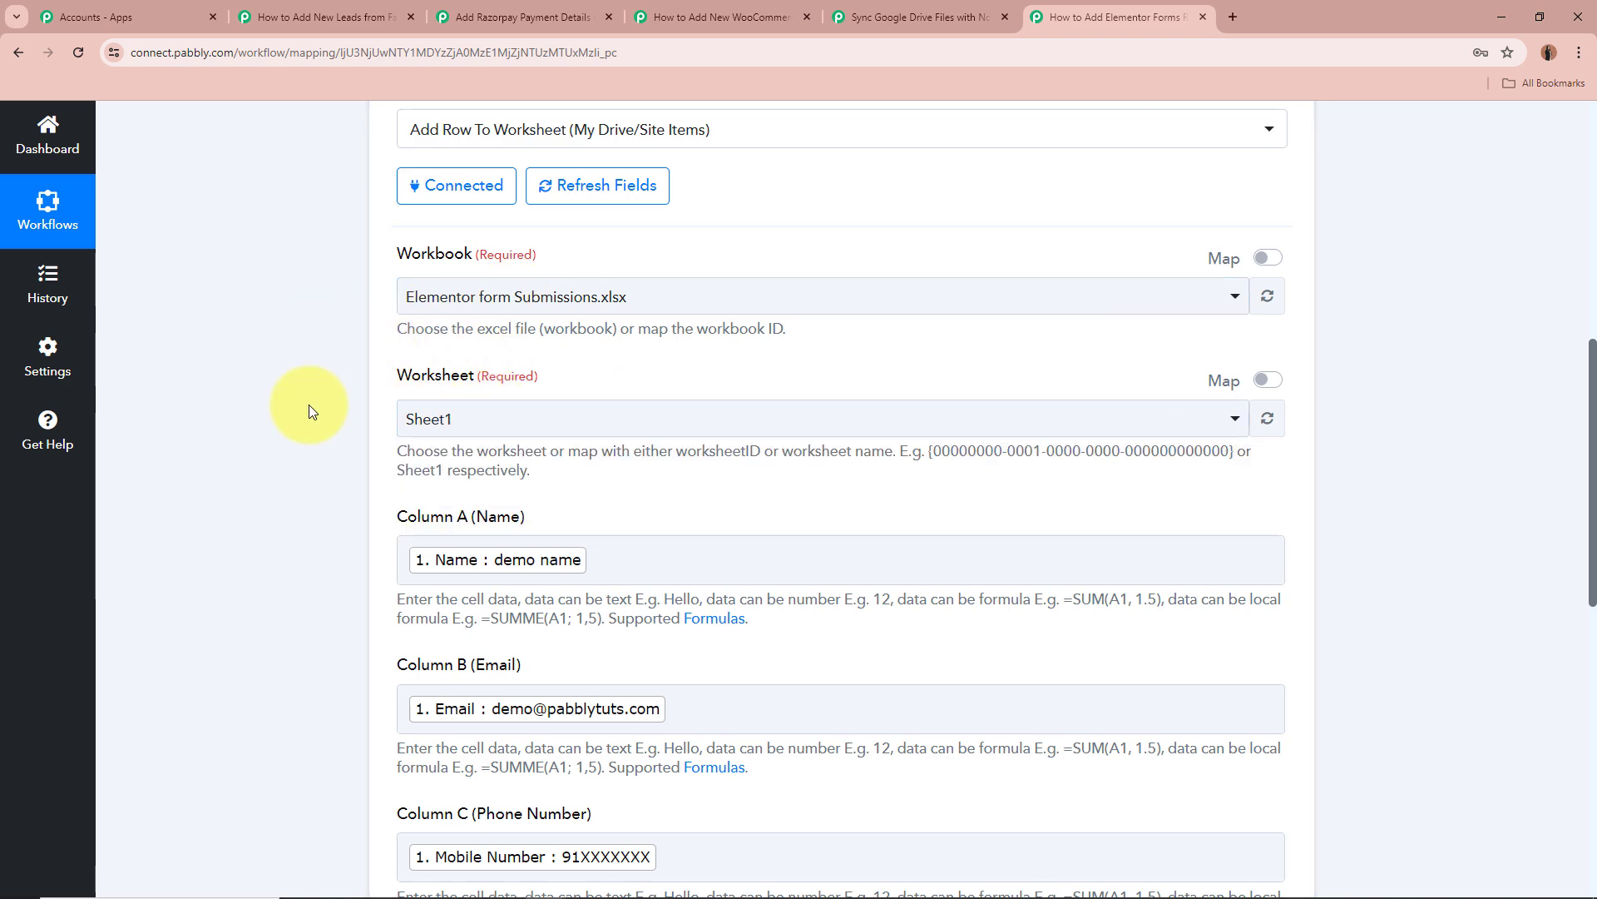
Review the Column A–D mappings and the A3:D3 row response, then collapse the Excel step.
scroll(307, 405, down, 4)
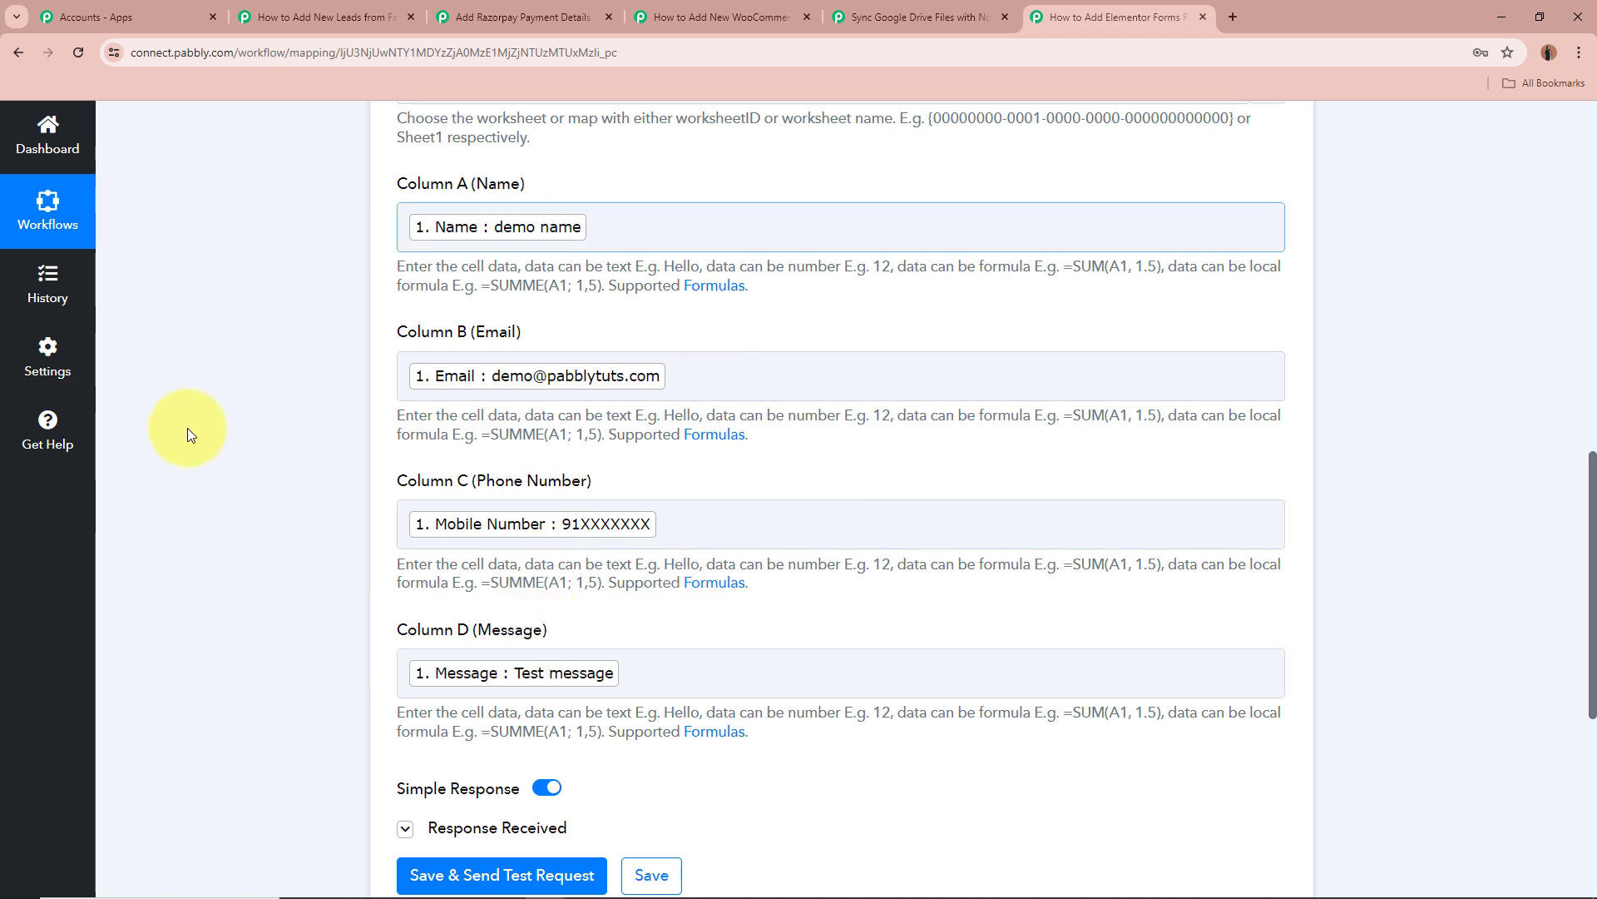
scroll(272, 400, down, 4)
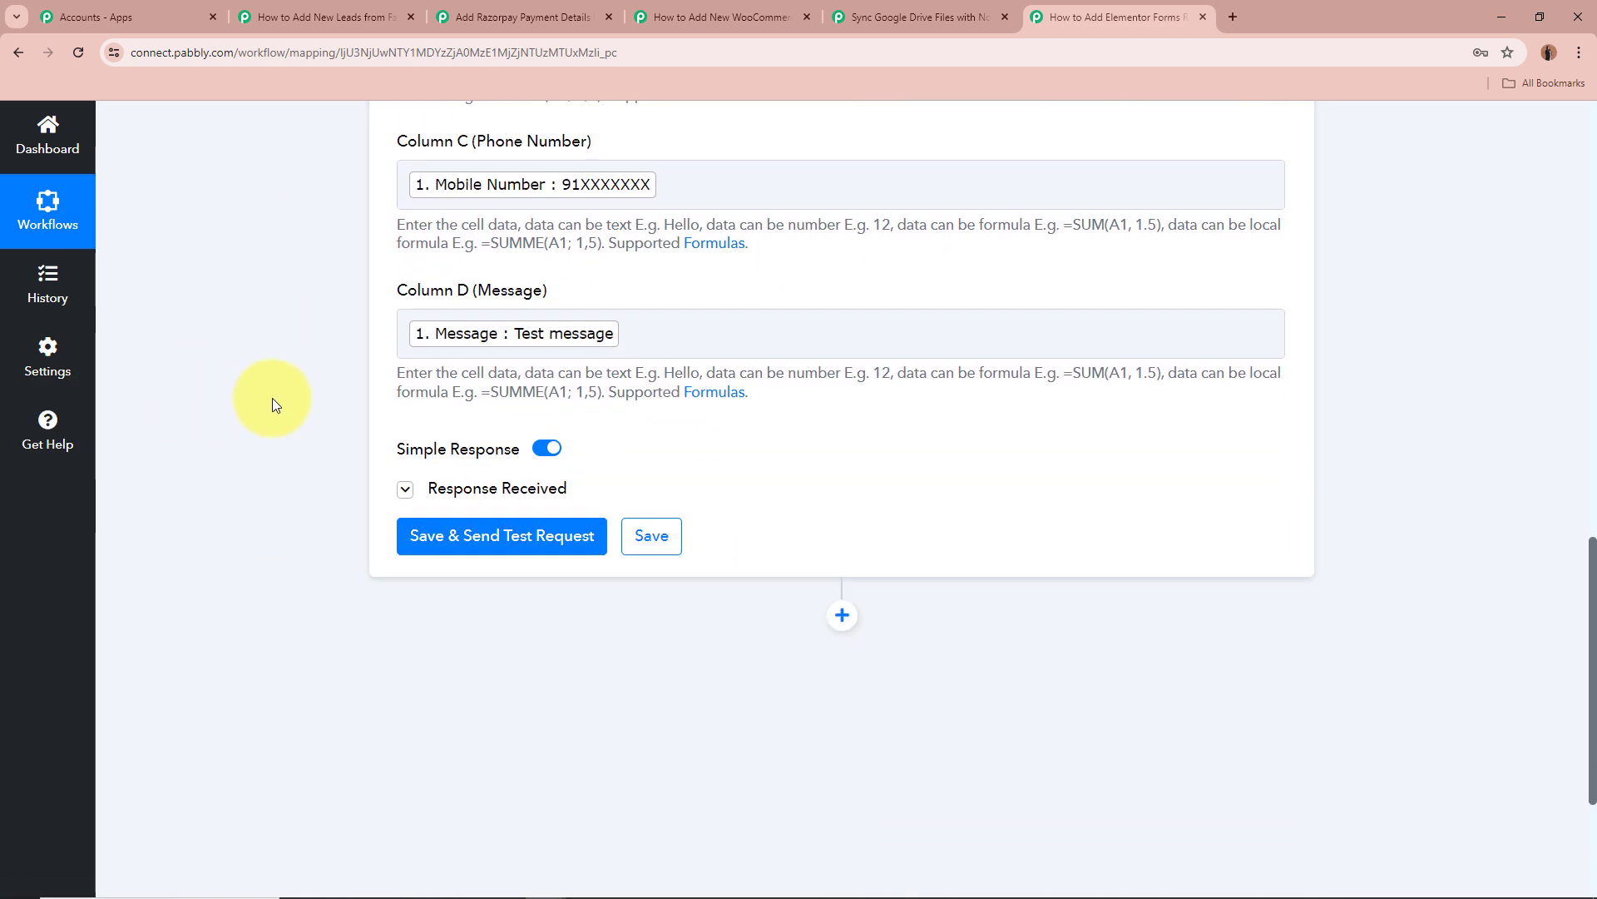
scroll(272, 398, down, 1)
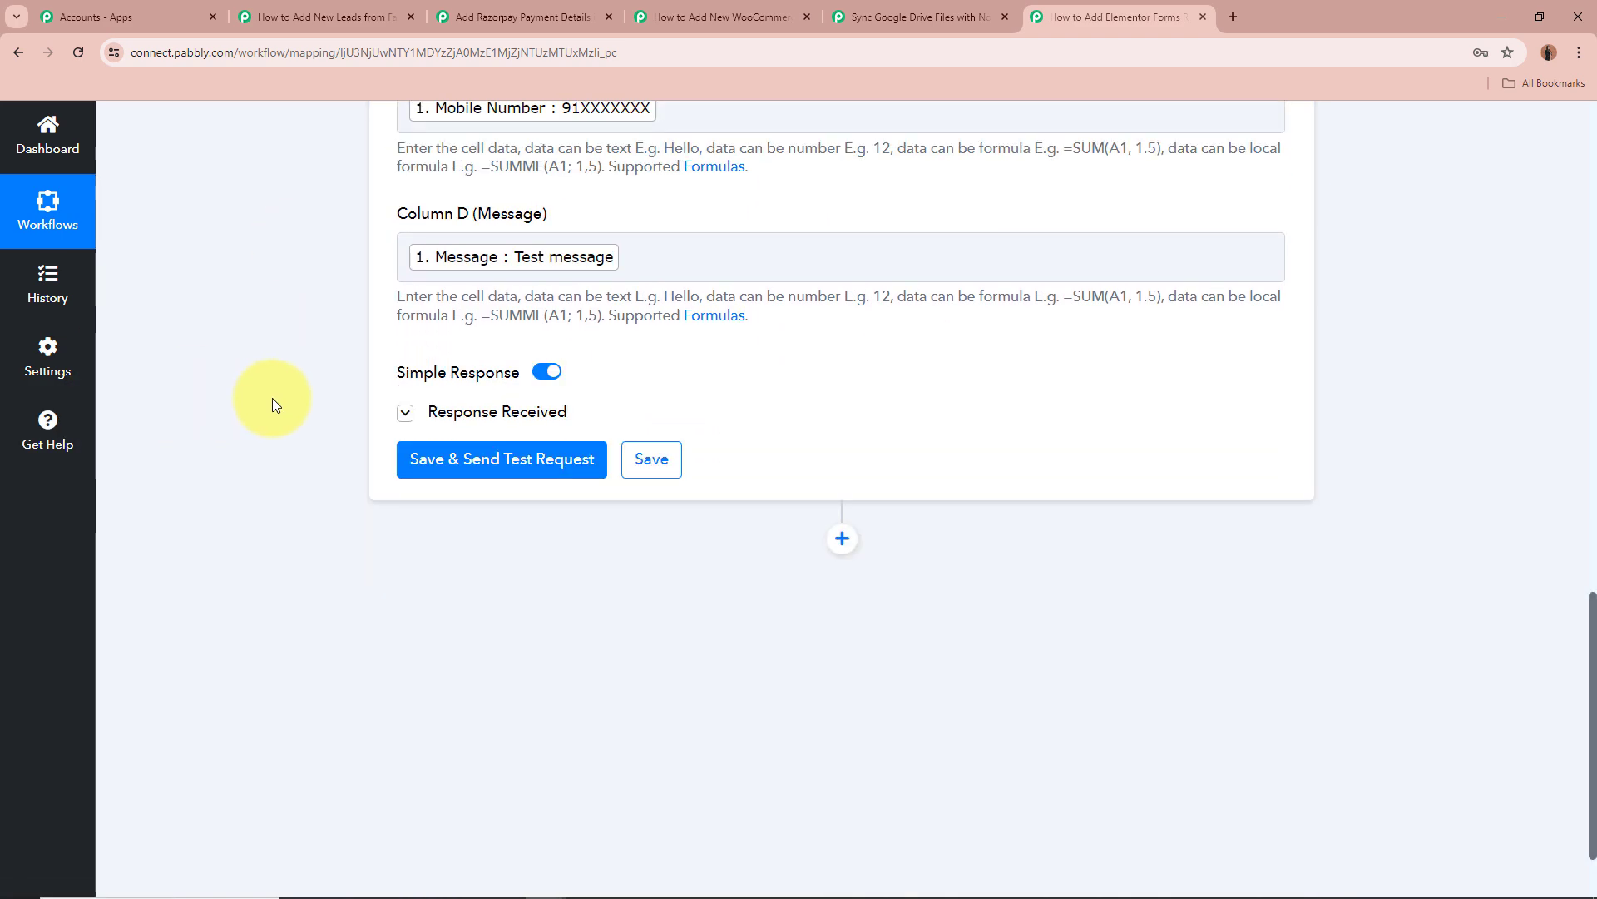
click(405, 413)
scroll(258, 428, down, 2)
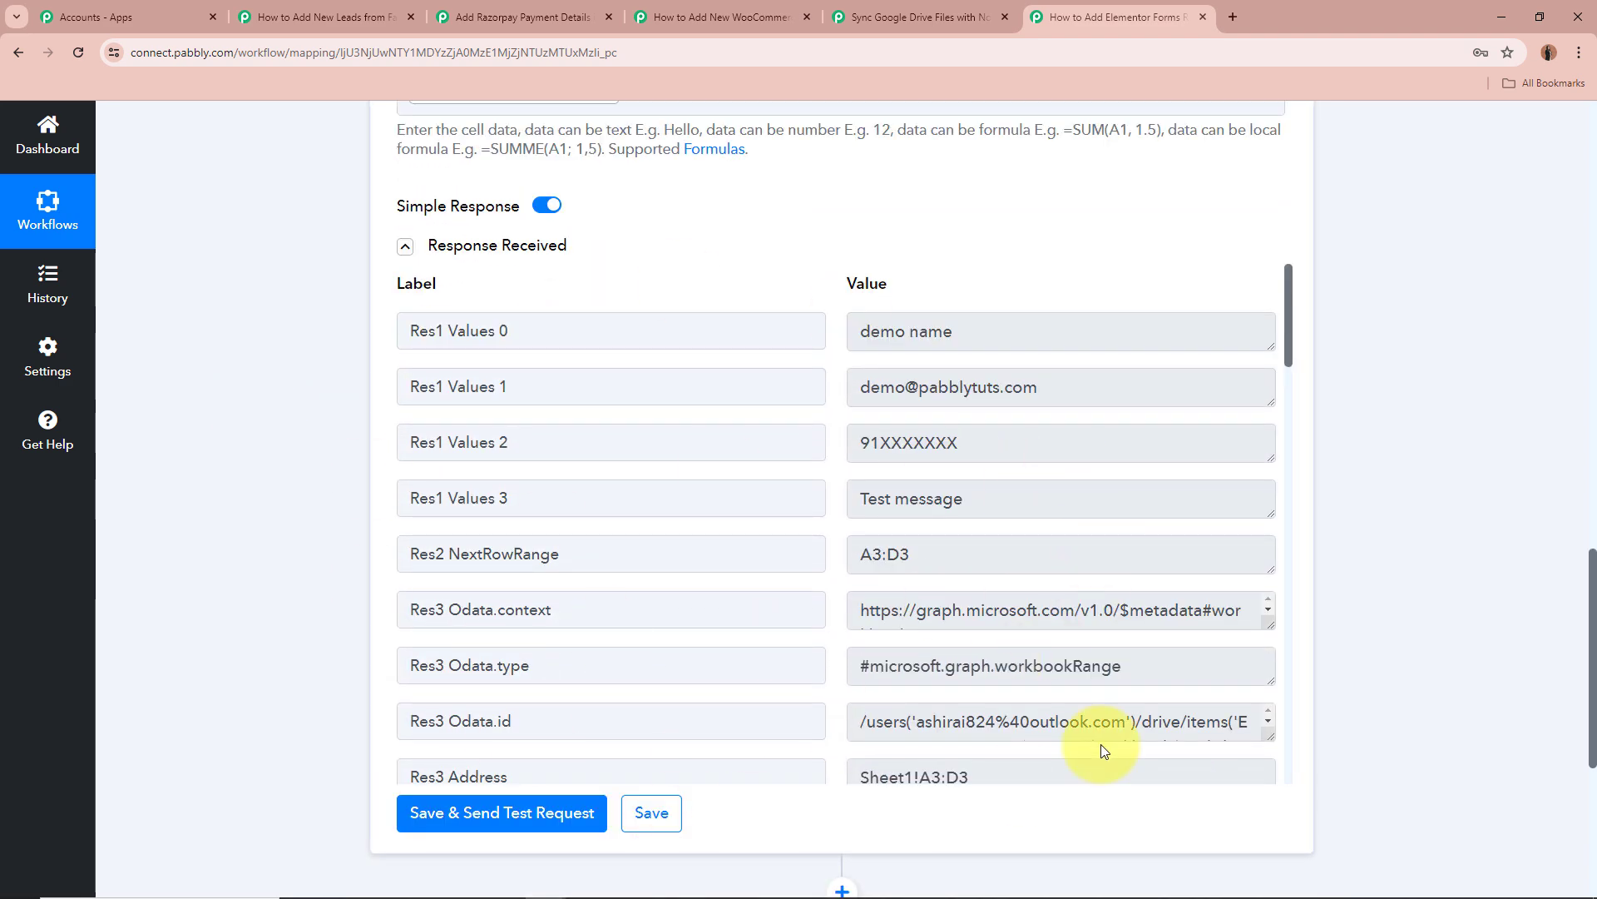
scroll(1442, 614, up, 6)
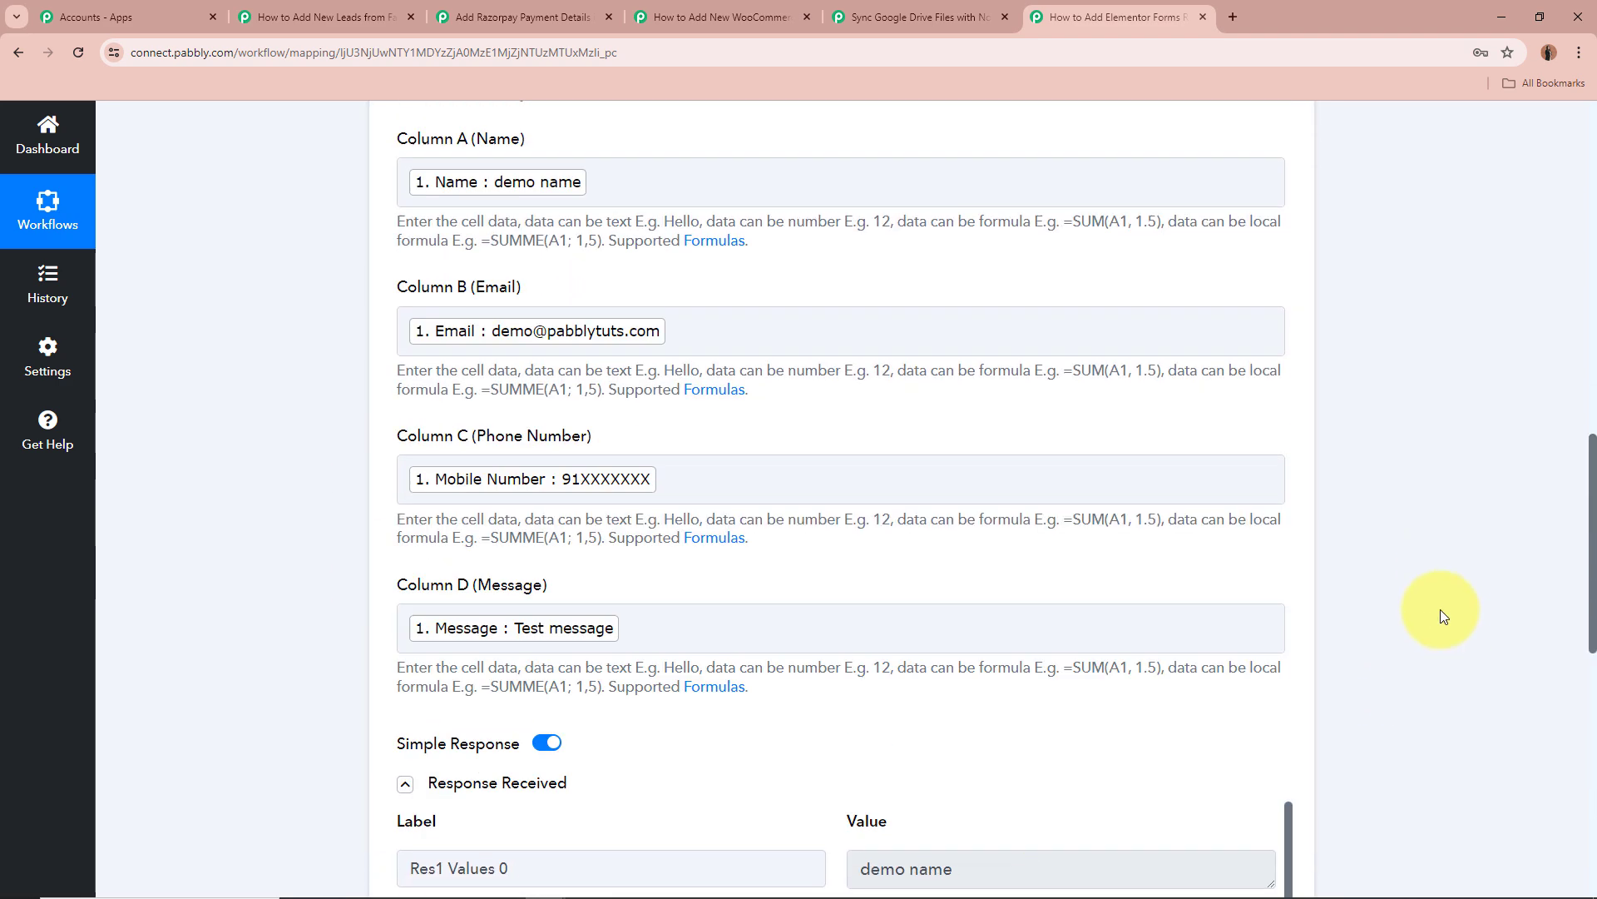
scroll(1440, 609, up, 12)
click(1280, 626)
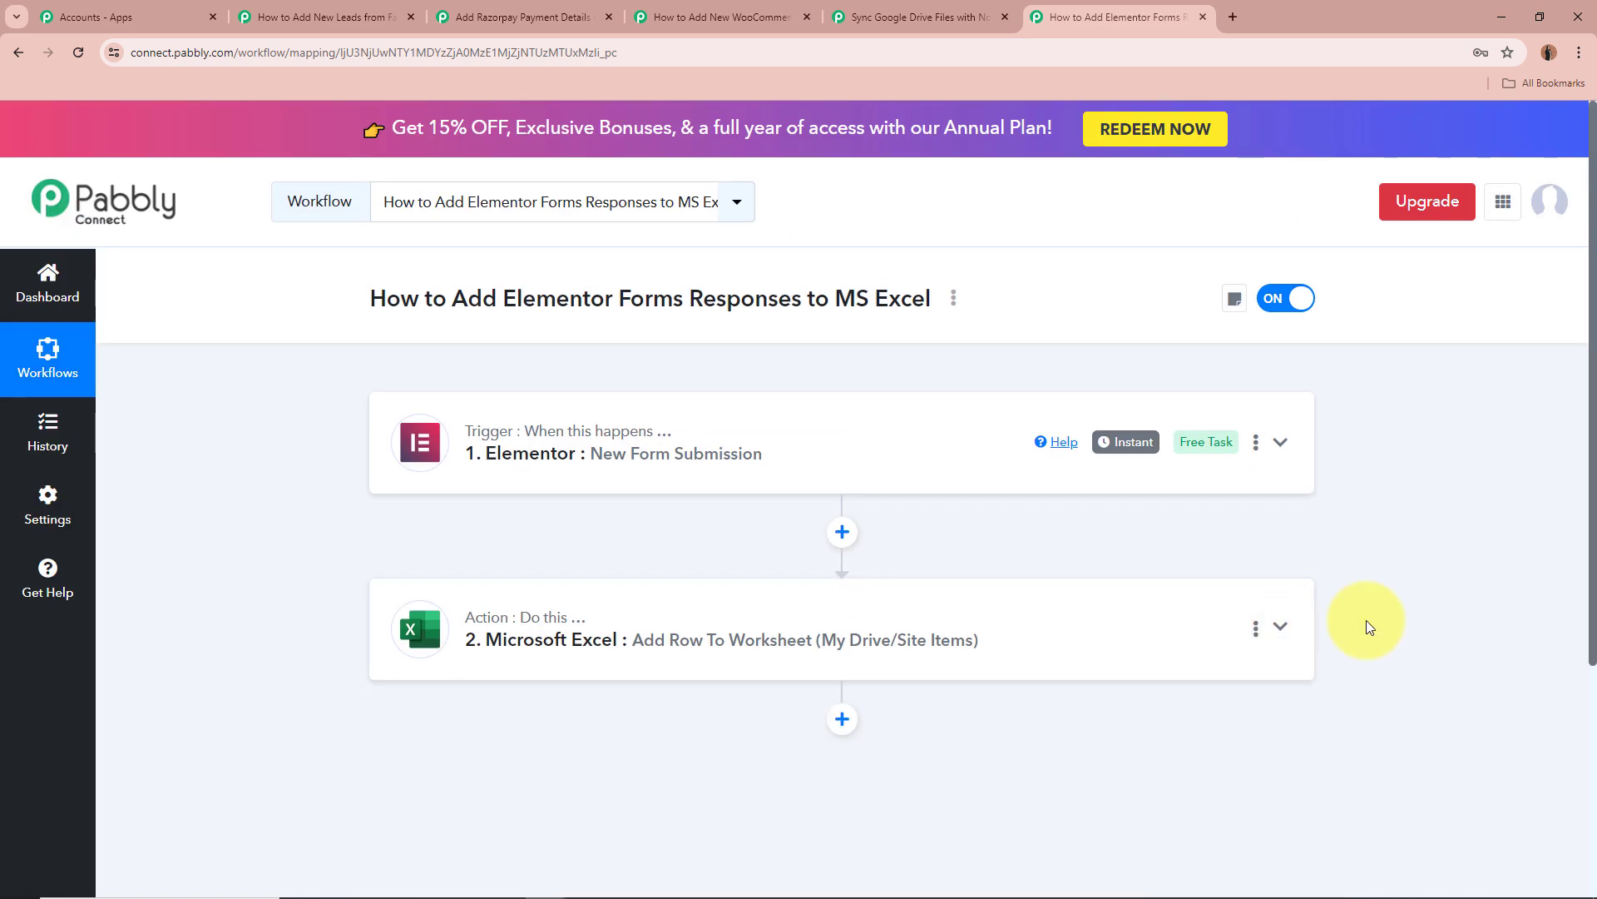